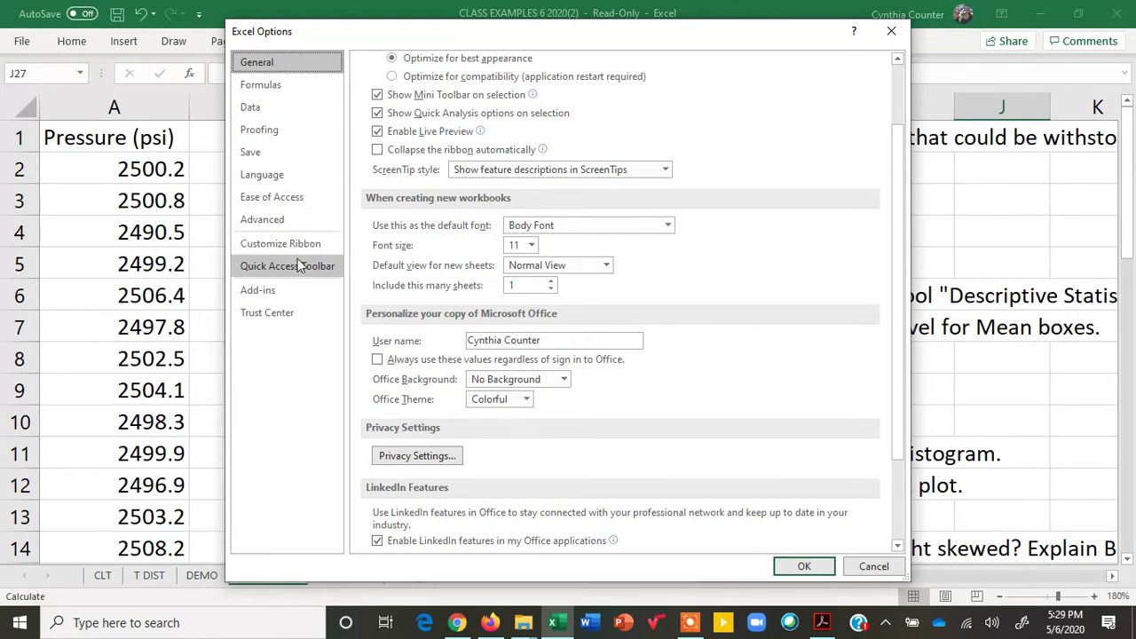
Enable the Analysis ToolPak add-in and check that the Data Analysis command is available.
{"action": "left_click", "coordinate": [266, 294]}
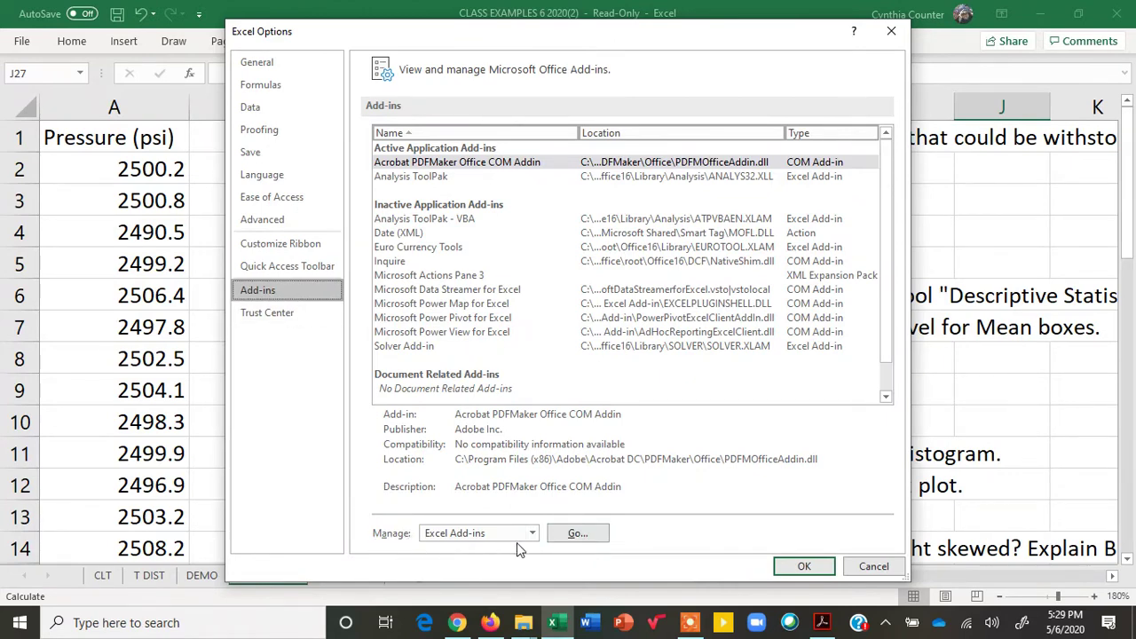
{"action": "left_click", "coordinate": [579, 535]}
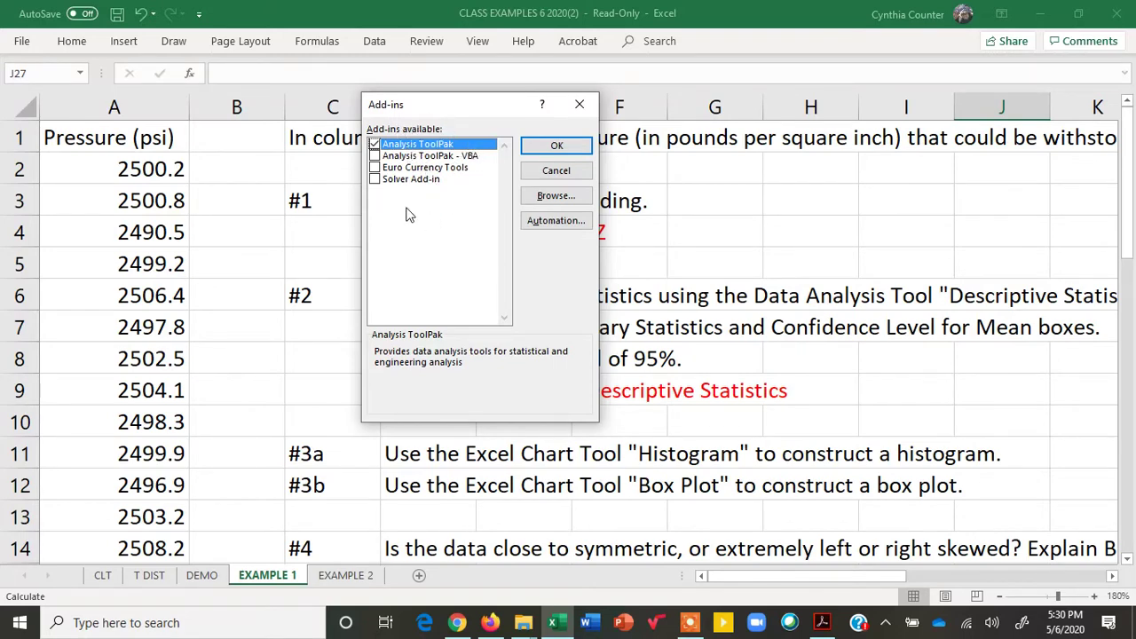
{"action": "left_click", "coordinate": [375, 144]}
{"action": "left_click", "coordinate": [555, 146]}
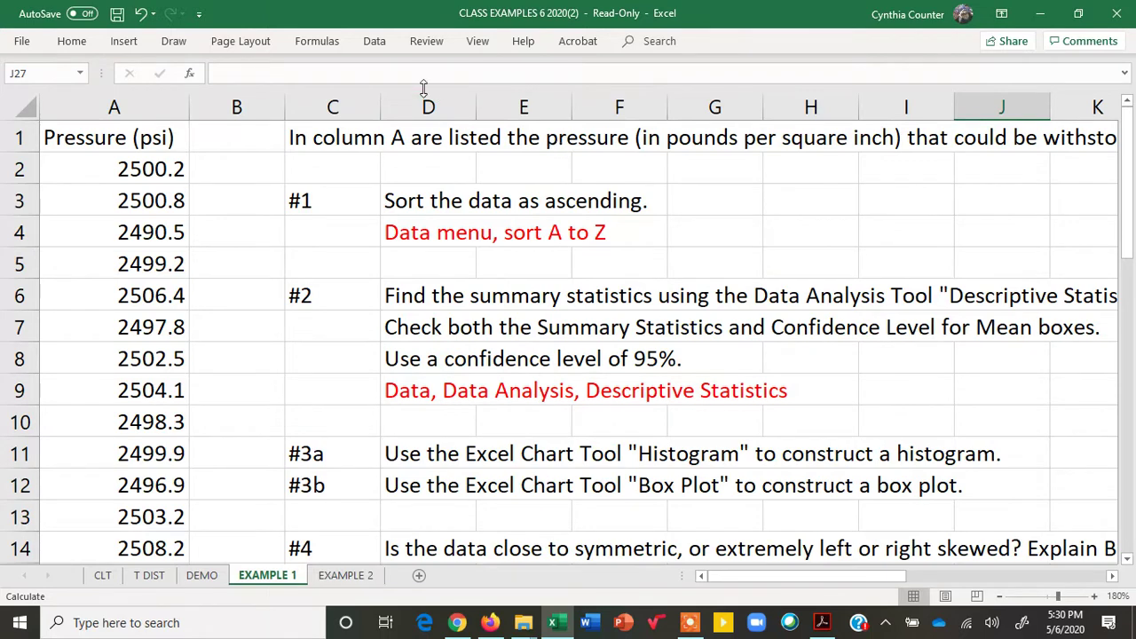
{"action": "left_click", "coordinate": [374, 43]}
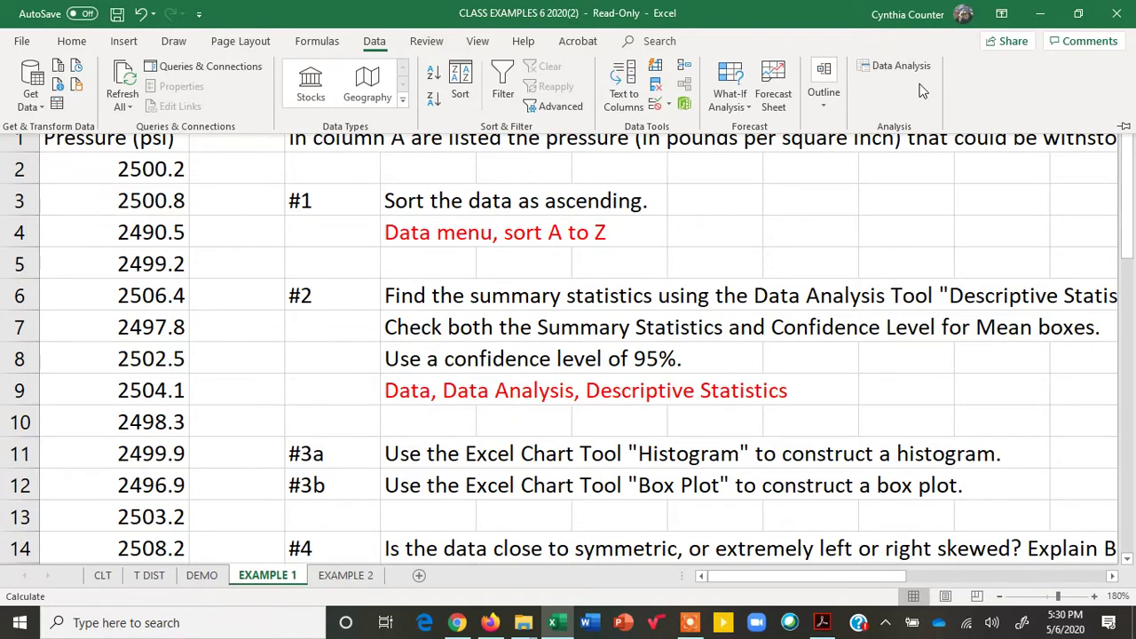
{"action": "left_click", "coordinate": [1130, 190]}
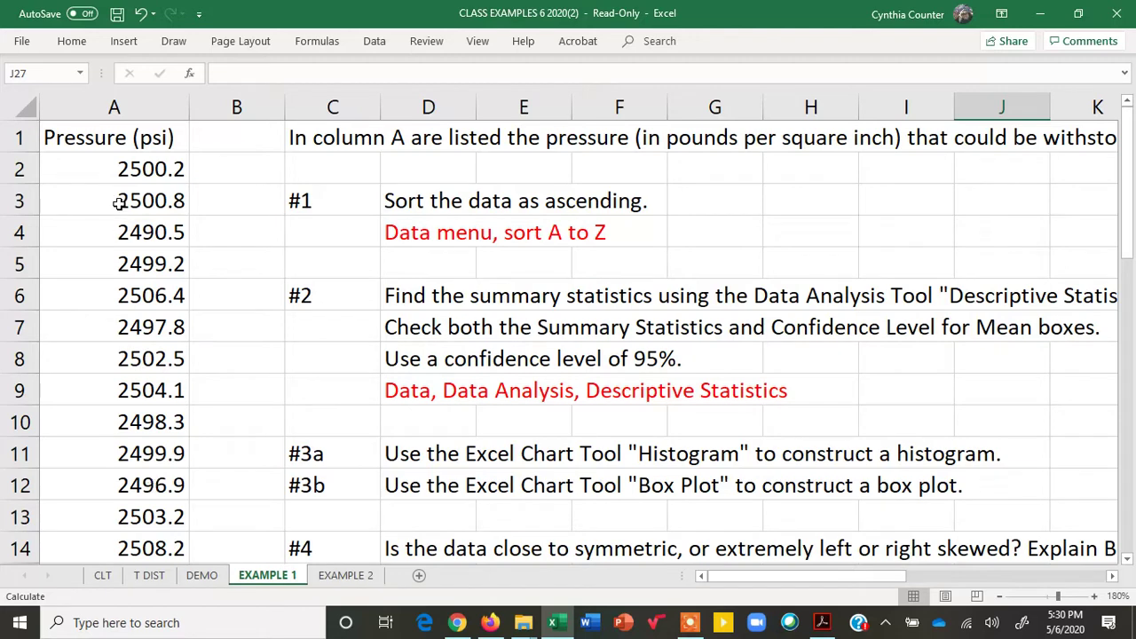
Read the full problem statement in row 1 and look through the pressure data in column A down to row 41.
{"action": "left_click", "coordinate": [92, 143]}
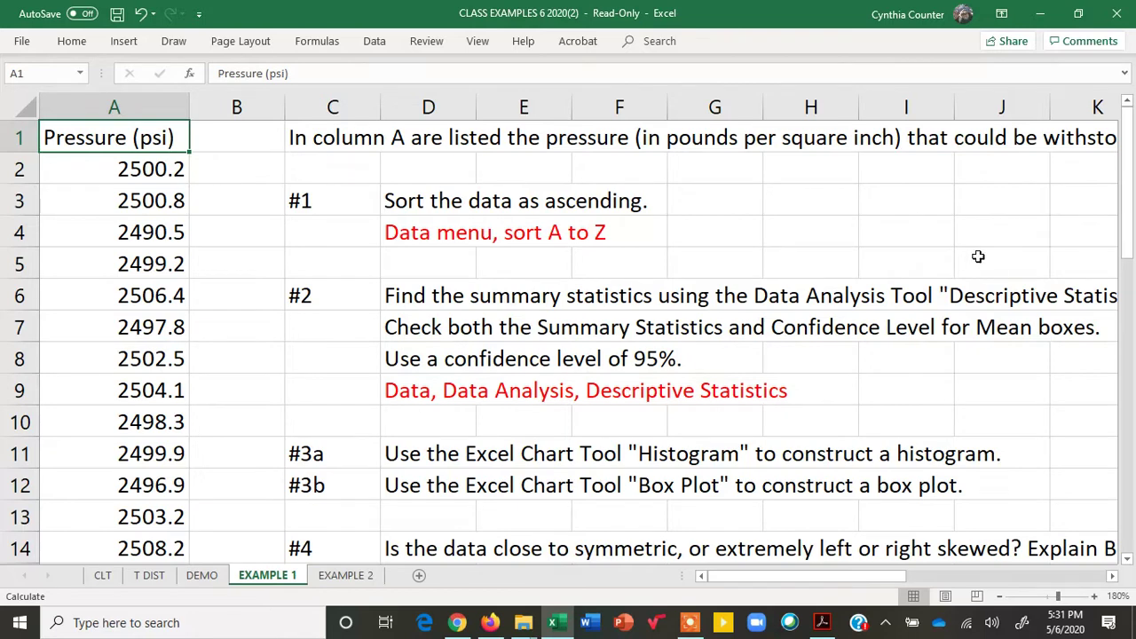
{"action": "left_click_drag", "start_coordinate": [900, 578], "coordinate": [952, 577]}
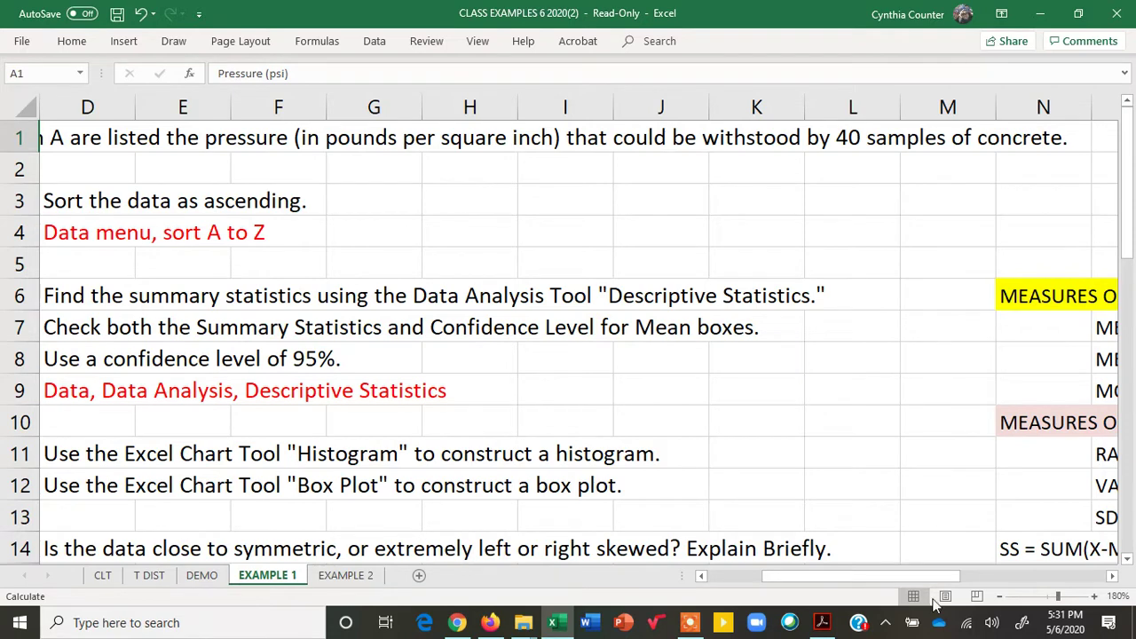
{"action": "left_click_drag", "start_coordinate": [951, 581], "coordinate": [798, 576]}
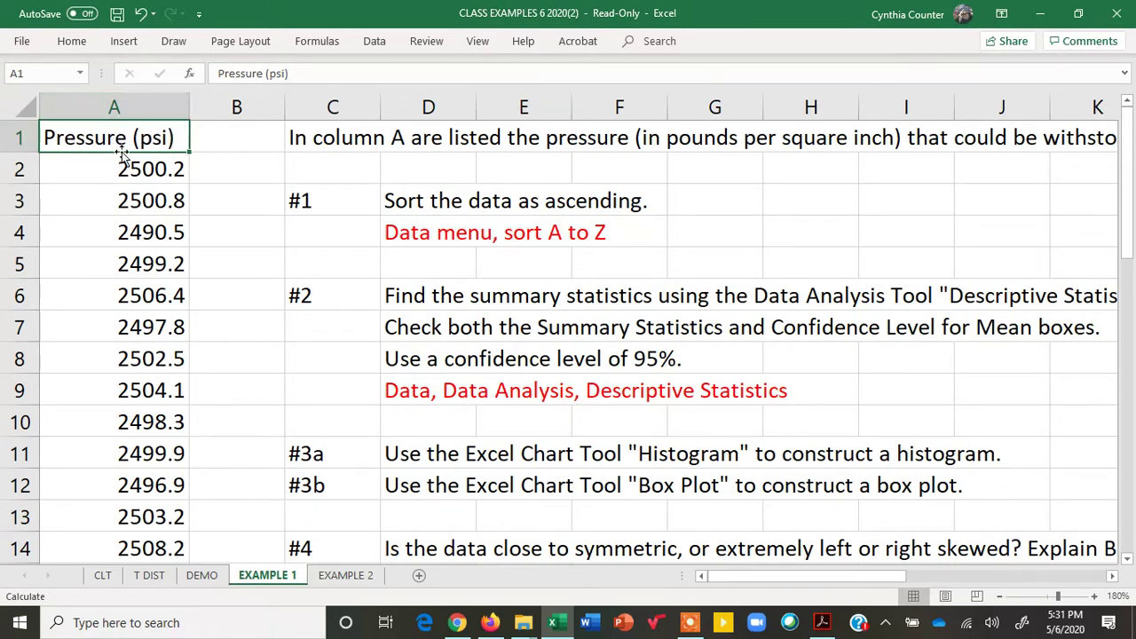
{"action": "left_click_drag", "start_coordinate": [1126, 165], "coordinate": [1132, 502]}
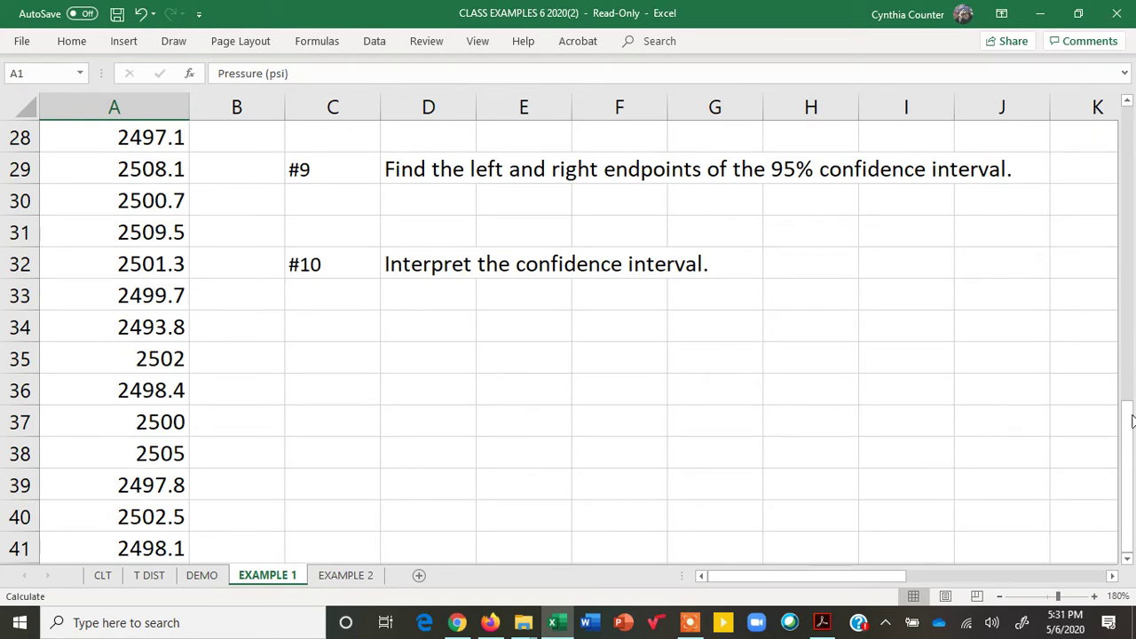
{"action": "left_click_drag", "start_coordinate": [1133, 421], "coordinate": [1133, 122]}
{"action": "left_click_drag", "start_coordinate": [1127, 78], "coordinate": [1128, 78]}
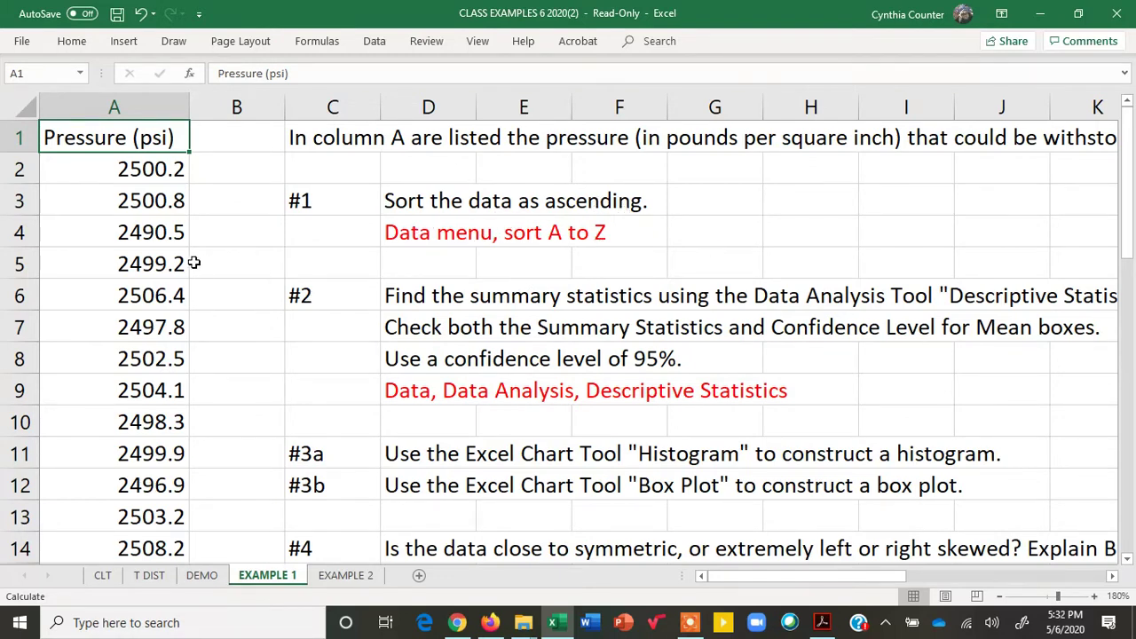
Sort the pressure values in A2:A41 from smallest to largest.
{"action": "left_click_drag", "start_coordinate": [151, 169], "coordinate": [122, 424]}
{"action": "left_click_drag", "start_coordinate": [1128, 455], "coordinate": [1127, 138]}
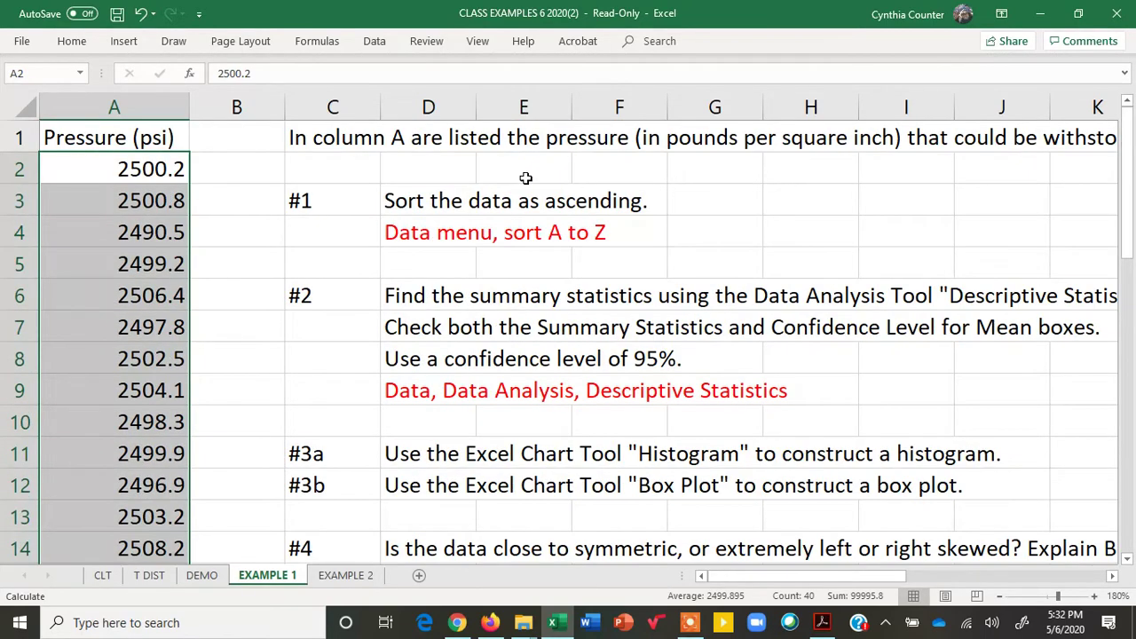
{"action": "left_click", "coordinate": [375, 42]}
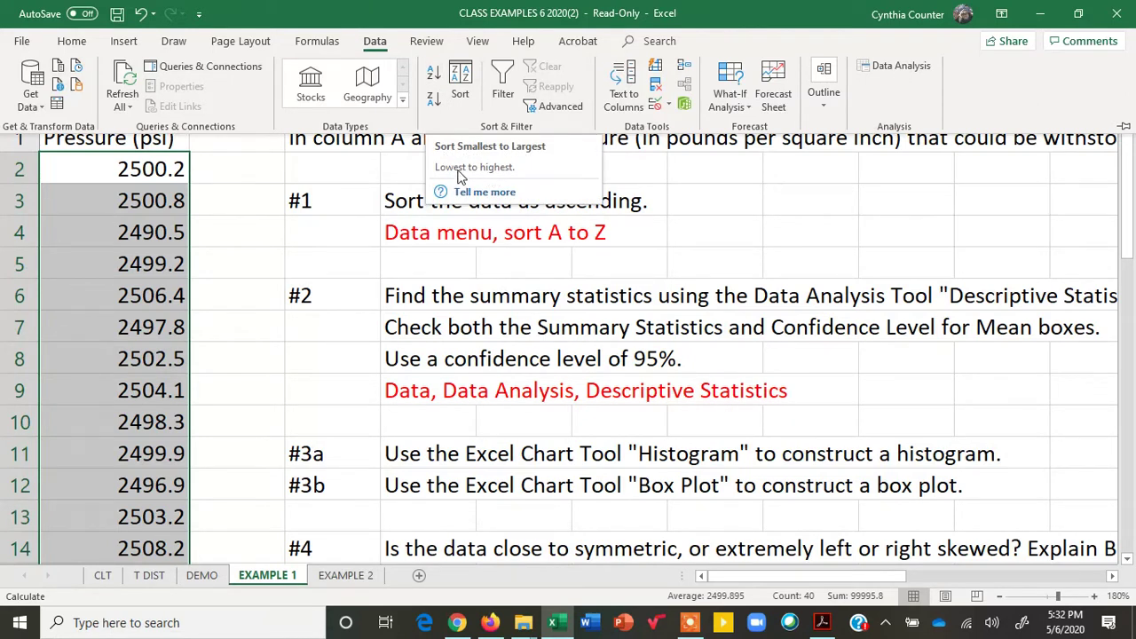
{"action": "left_click", "coordinate": [433, 76]}
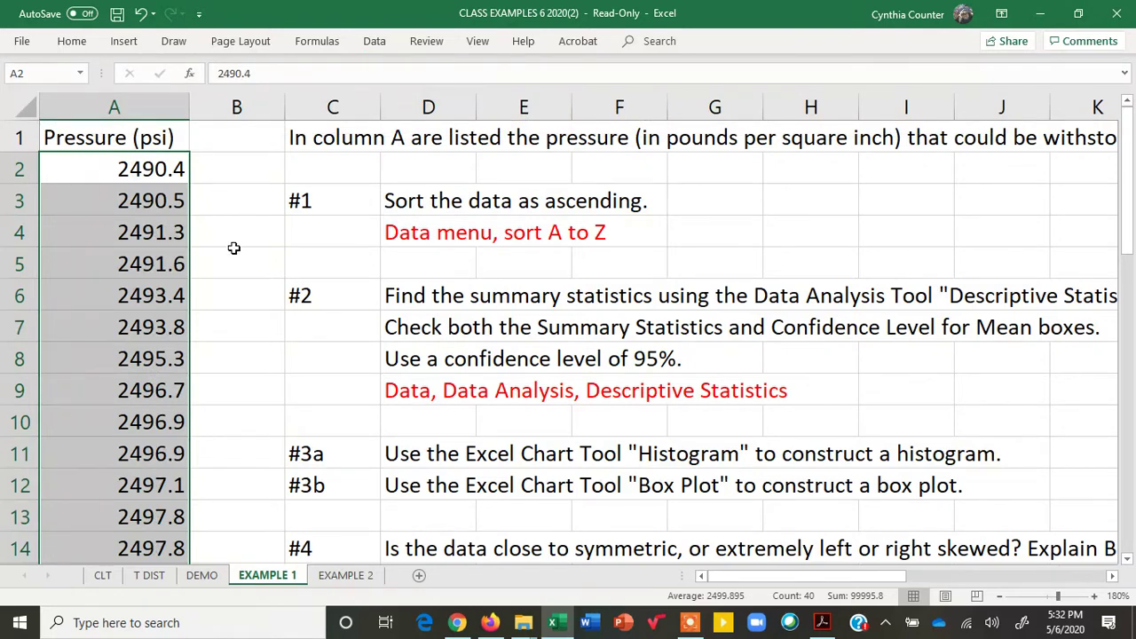
Label the sorted data's lowest value "min" in B2 and its highest value "max" in B41.
{"action": "left_click", "coordinate": [160, 169]}
{"action": "left_click", "coordinate": [233, 167]}
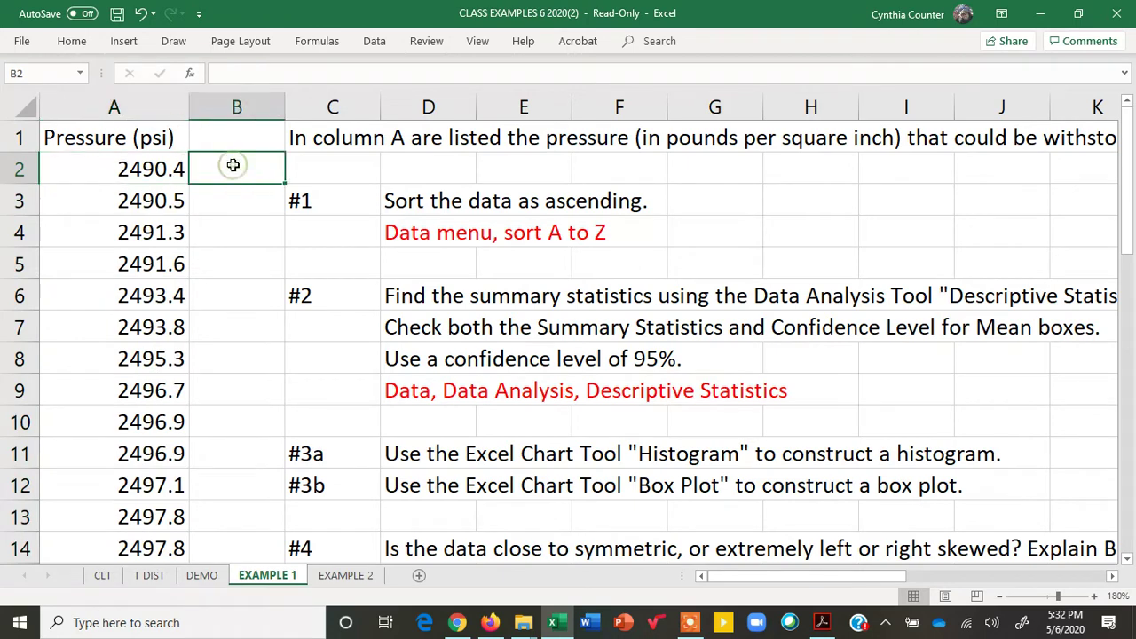
{"action": "type", "text": "min"}
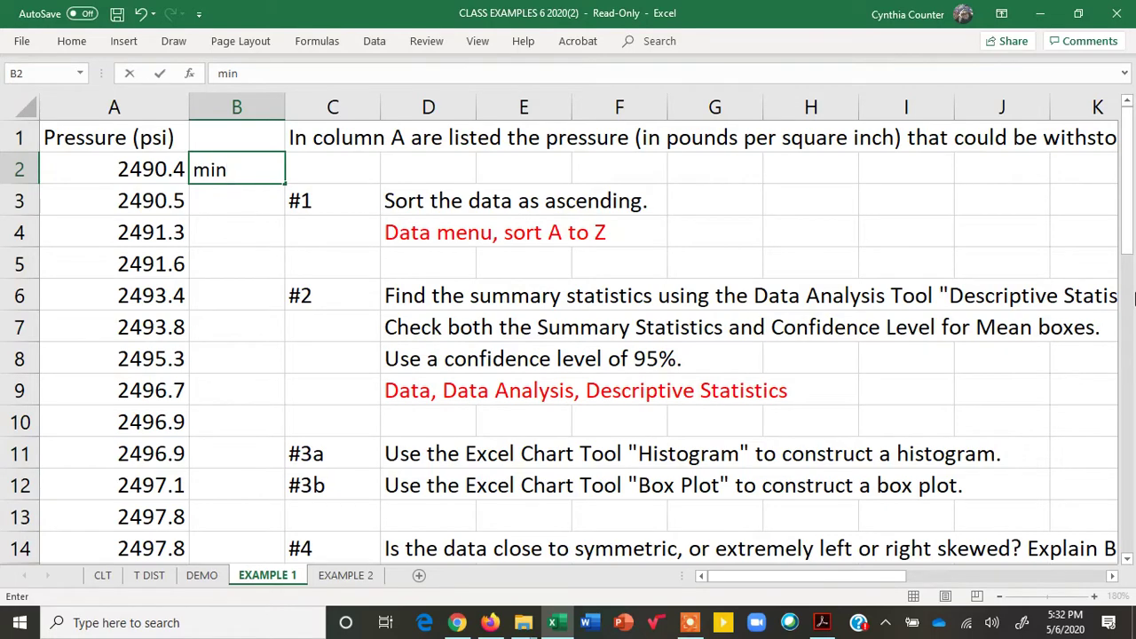
{"action": "left_click_drag", "start_coordinate": [1131, 231], "coordinate": [1131, 545]}
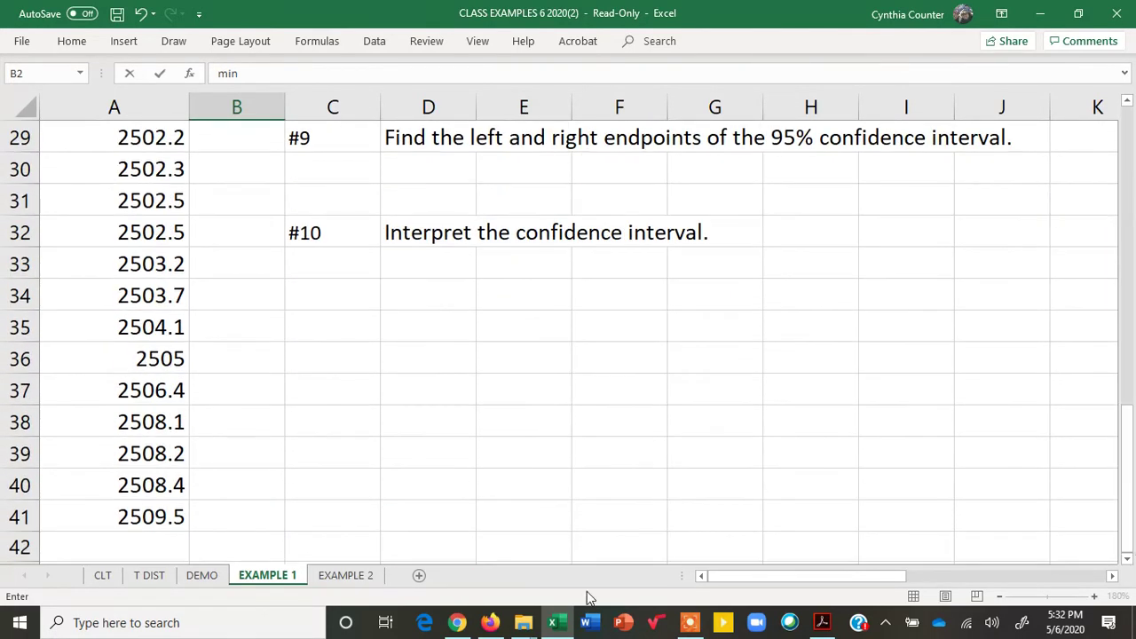
{"action": "left_click", "coordinate": [252, 519]}
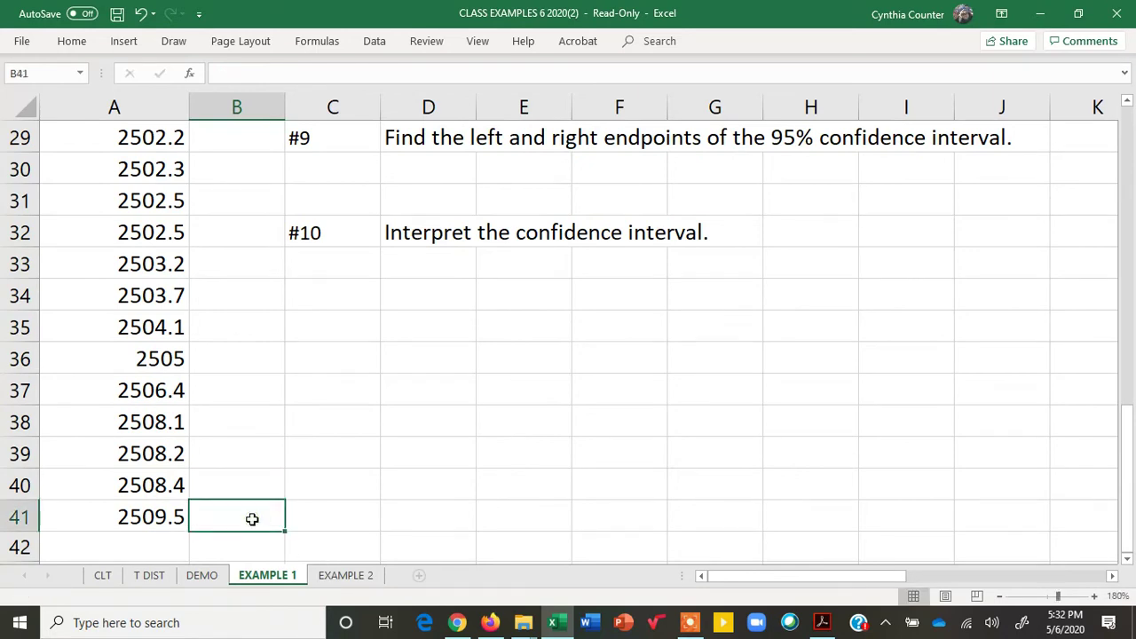
{"action": "type", "text": "max"}
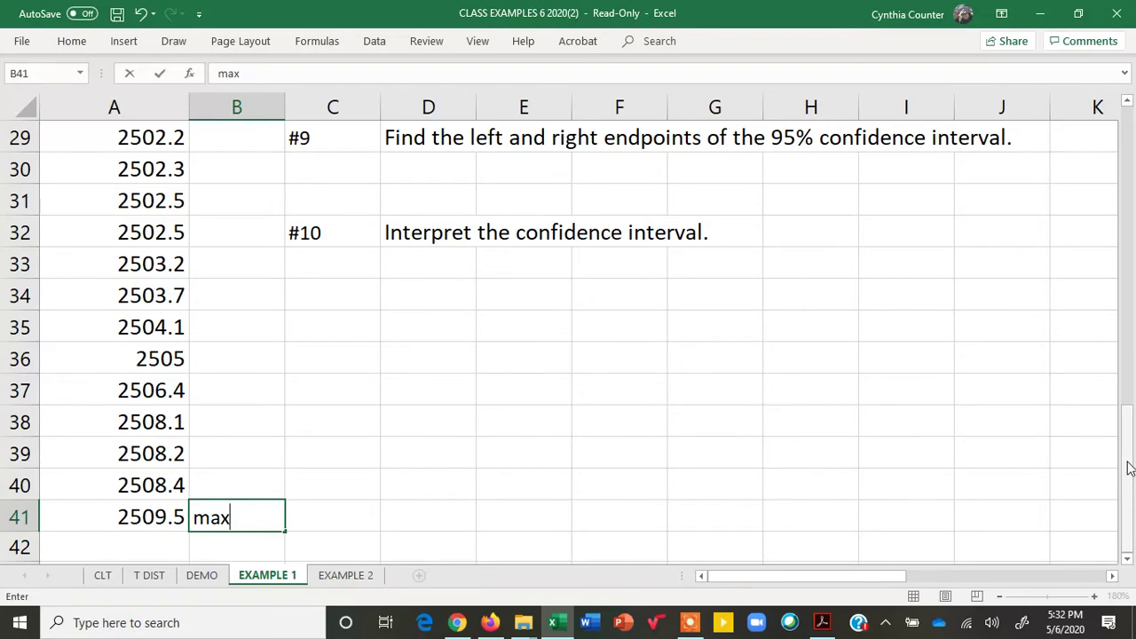
Examine the sorted pressure column for repeated values, highlighting A24:A26 and A31:A32, through to the last row.
{"action": "left_click_drag", "start_coordinate": [1129, 463], "coordinate": [1127, 461]}
{"action": "left_click_drag", "start_coordinate": [1134, 268], "coordinate": [1130, 133]}
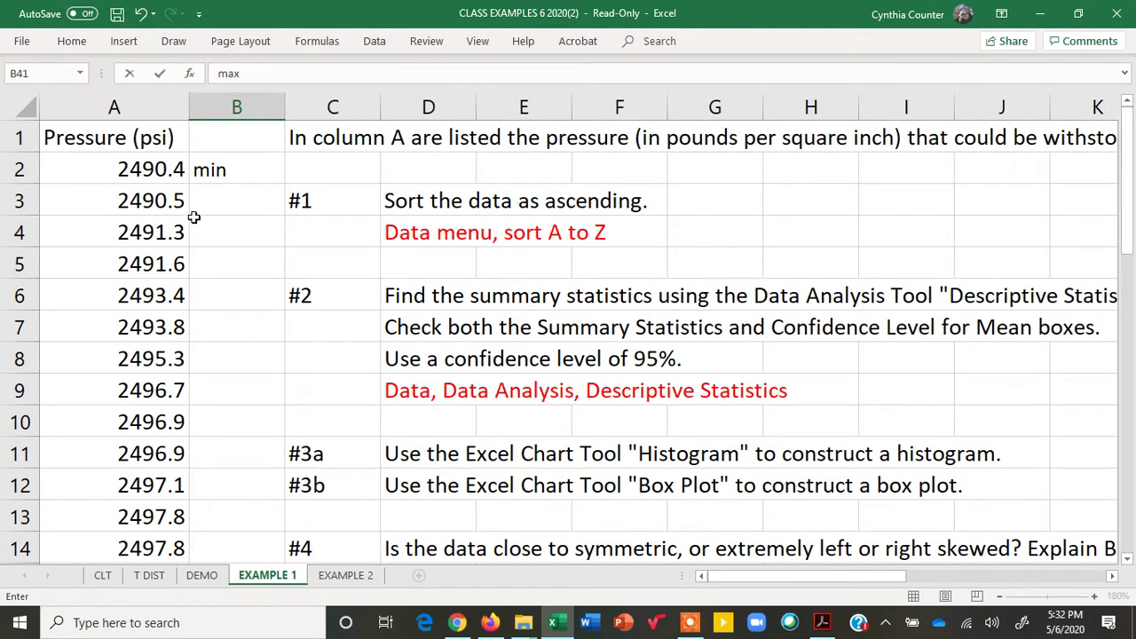
{"action": "left_click_drag", "start_coordinate": [1132, 220], "coordinate": [1134, 255]}
{"action": "left_click_drag", "start_coordinate": [1134, 255], "coordinate": [1133, 352]}
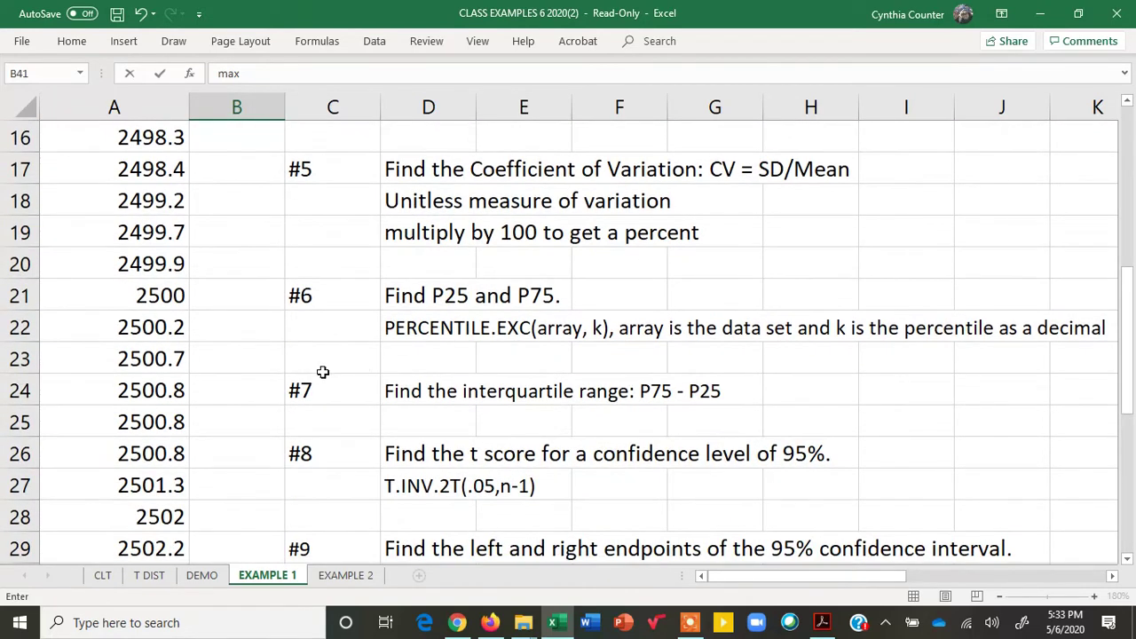
{"action": "left_click_drag", "start_coordinate": [170, 391], "coordinate": [165, 447]}
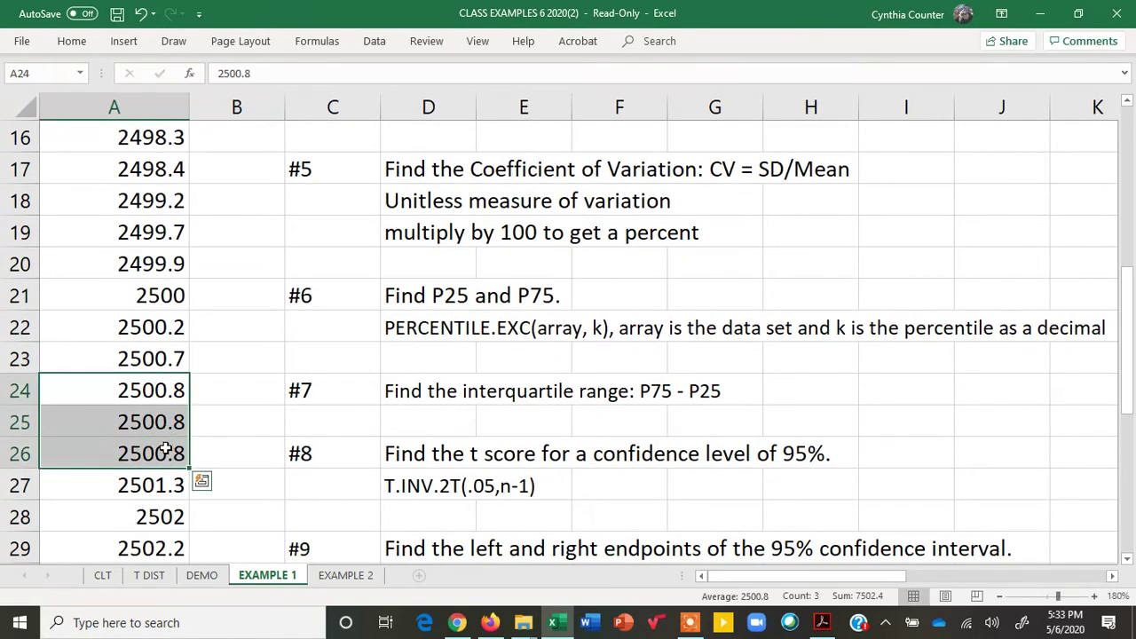
{"action": "left_click", "coordinate": [165, 448]}
{"action": "left_click_drag", "start_coordinate": [170, 388], "coordinate": [169, 453]}
{"action": "left_click_drag", "start_coordinate": [1134, 361], "coordinate": [1133, 426]}
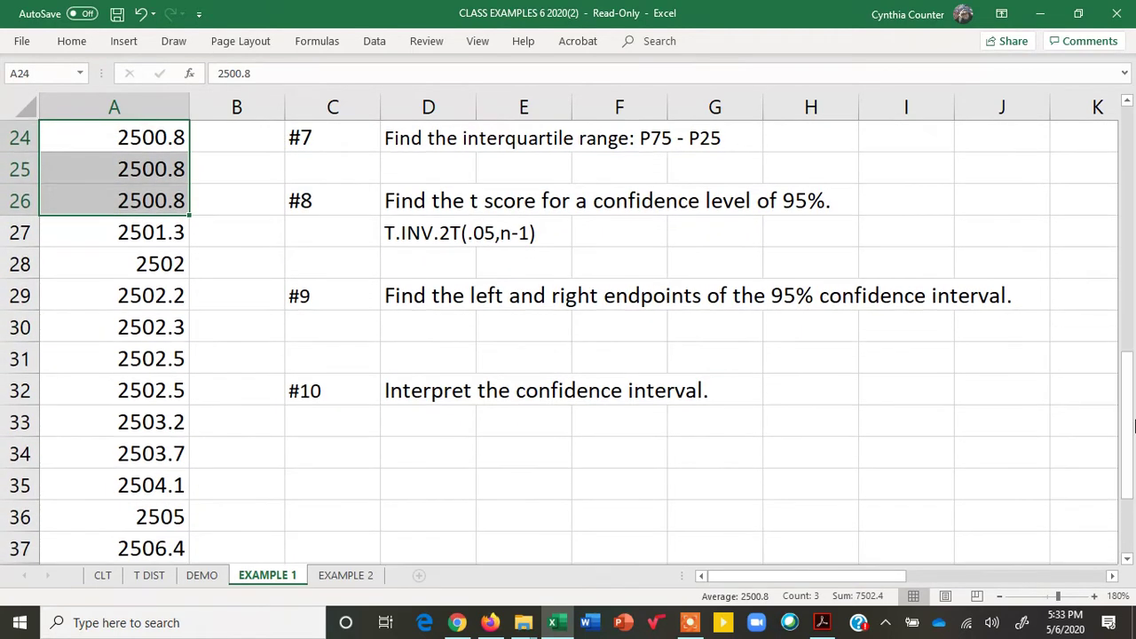
{"action": "left_click_drag", "start_coordinate": [177, 360], "coordinate": [183, 390]}
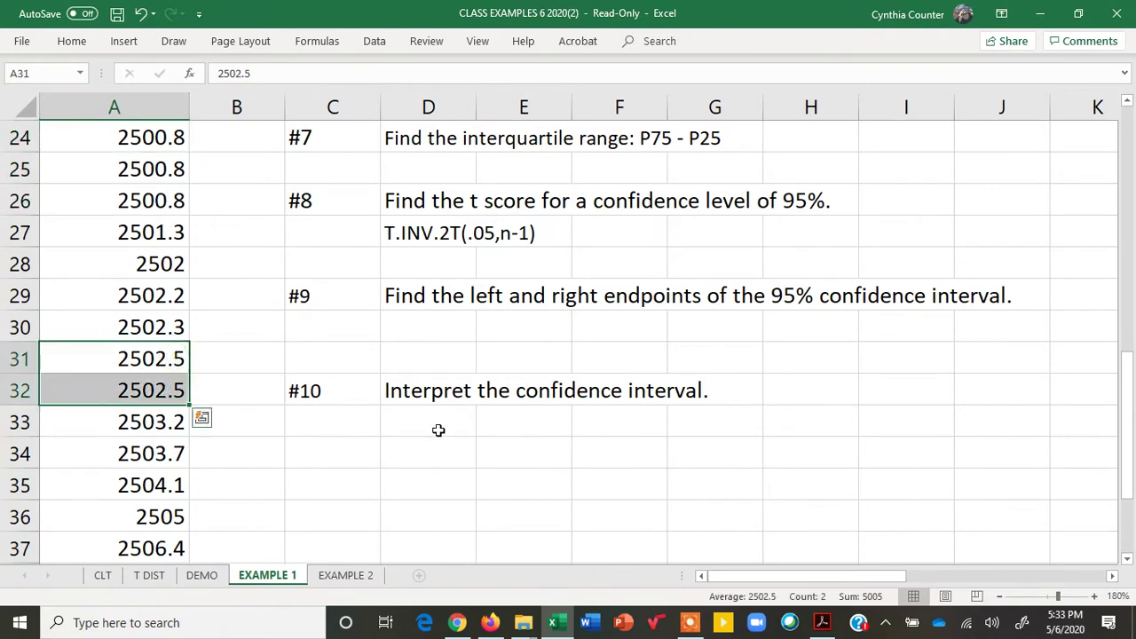
{"action": "left_click_drag", "start_coordinate": [1134, 437], "coordinate": [1134, 488]}
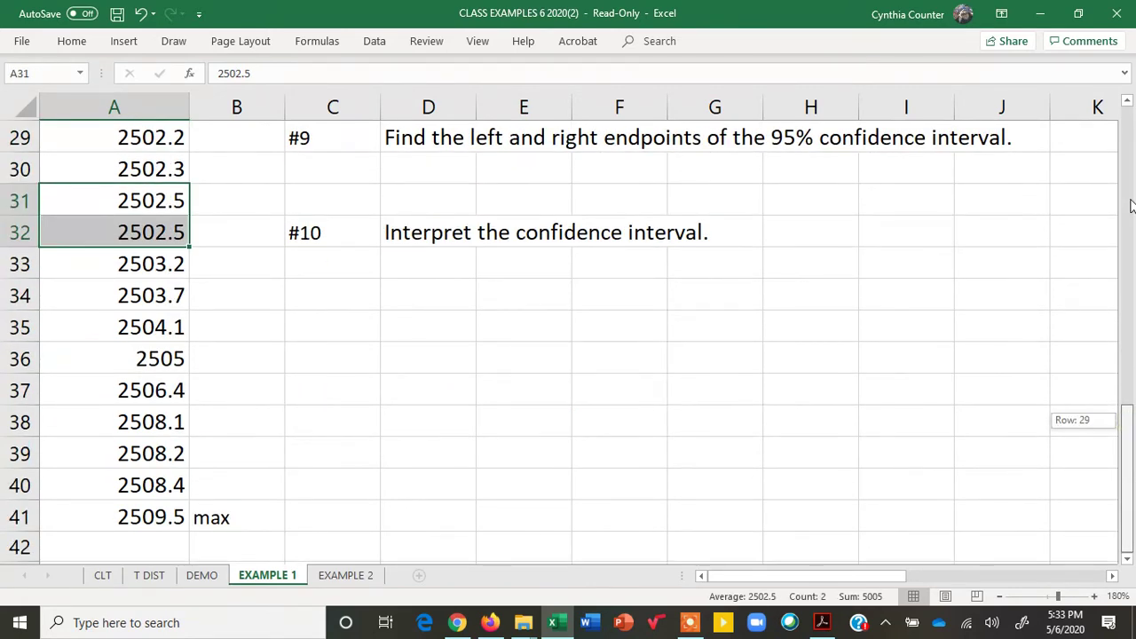
{"action": "left_click_drag", "start_coordinate": [1131, 206], "coordinate": [1131, 160]}
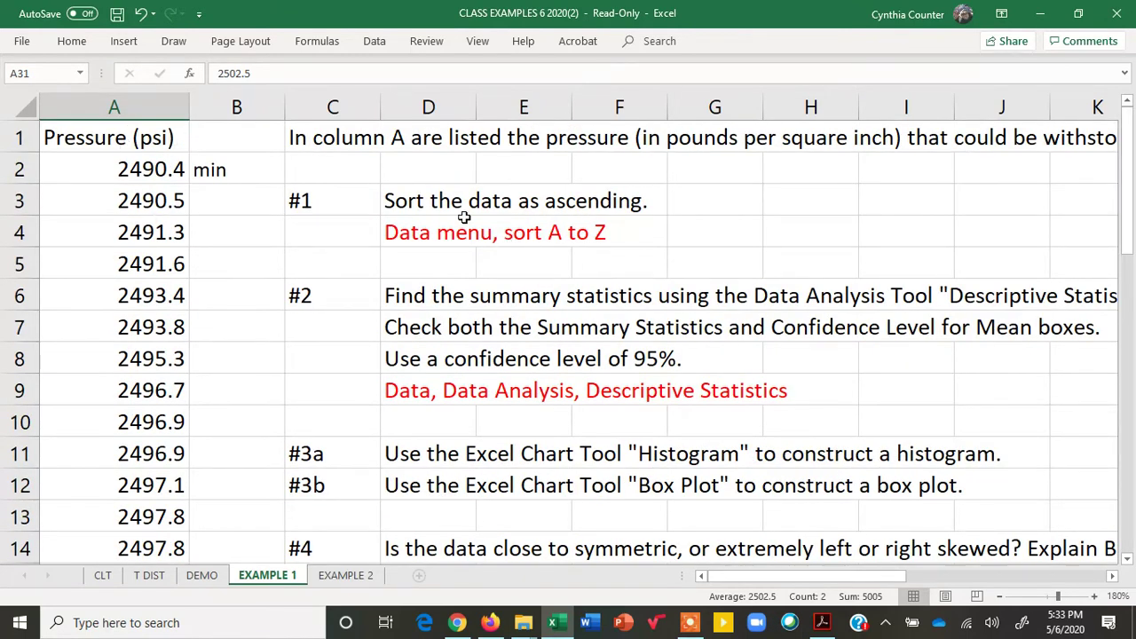
{"action": "left_click", "coordinate": [1114, 577]}
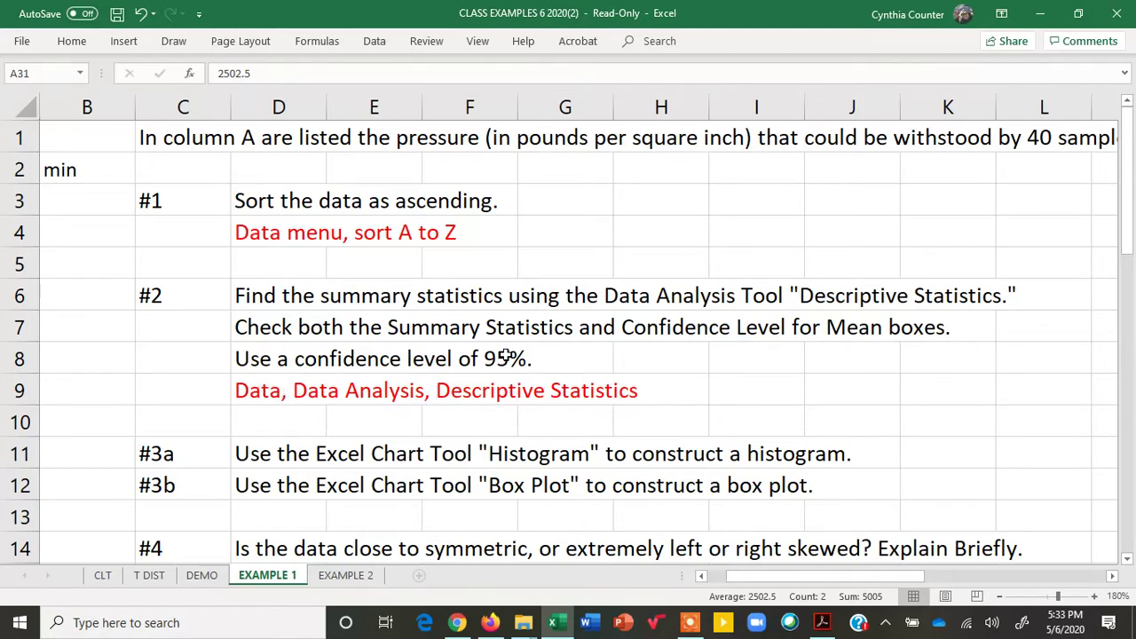
{"action": "left_click", "coordinate": [376, 47]}
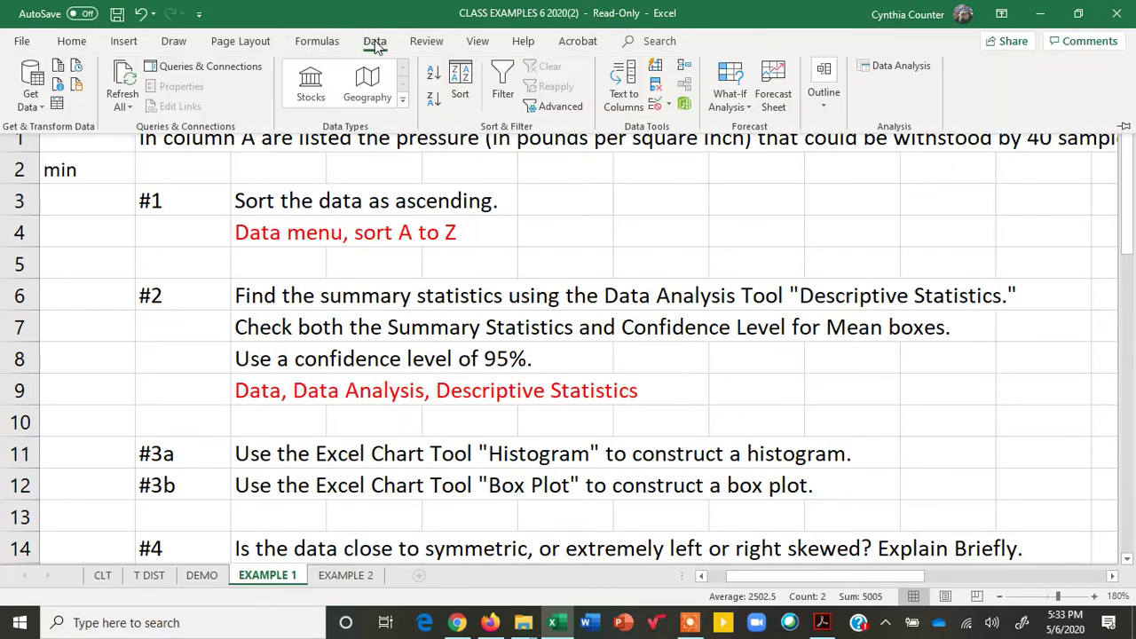
{"action": "left_click", "coordinate": [903, 68]}
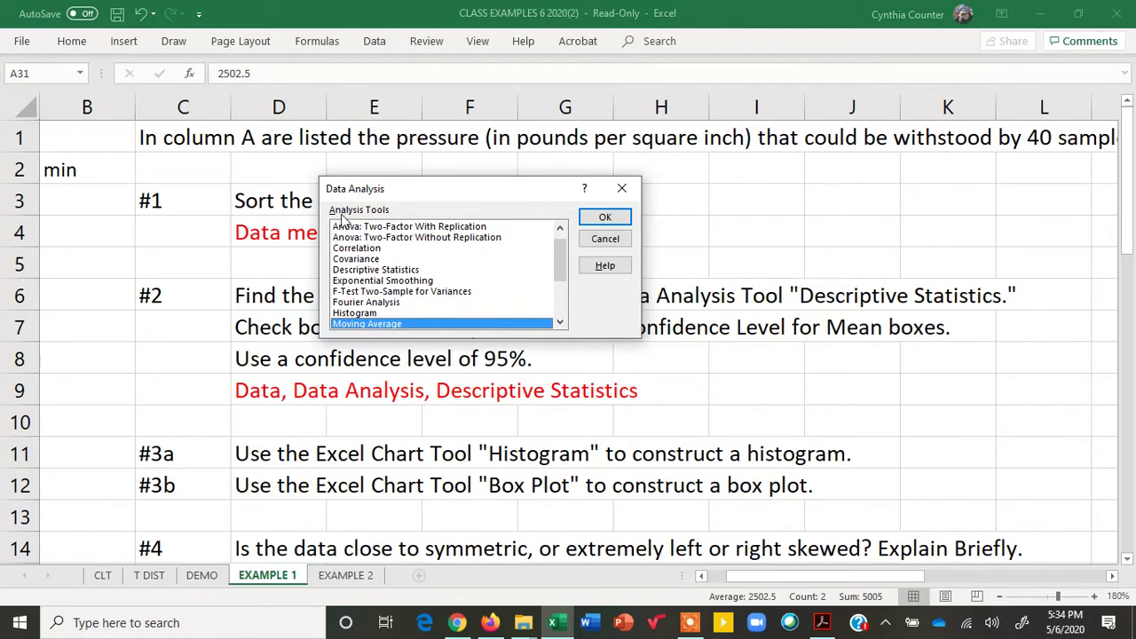
{"action": "left_click", "coordinate": [413, 270]}
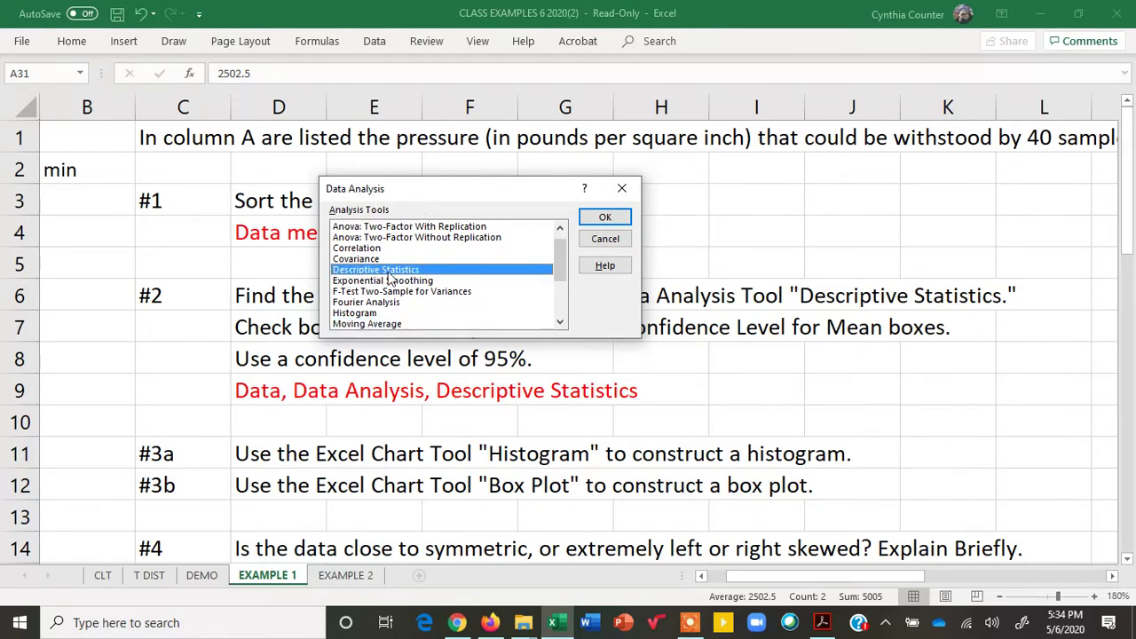
{"action": "left_click", "coordinate": [619, 218]}
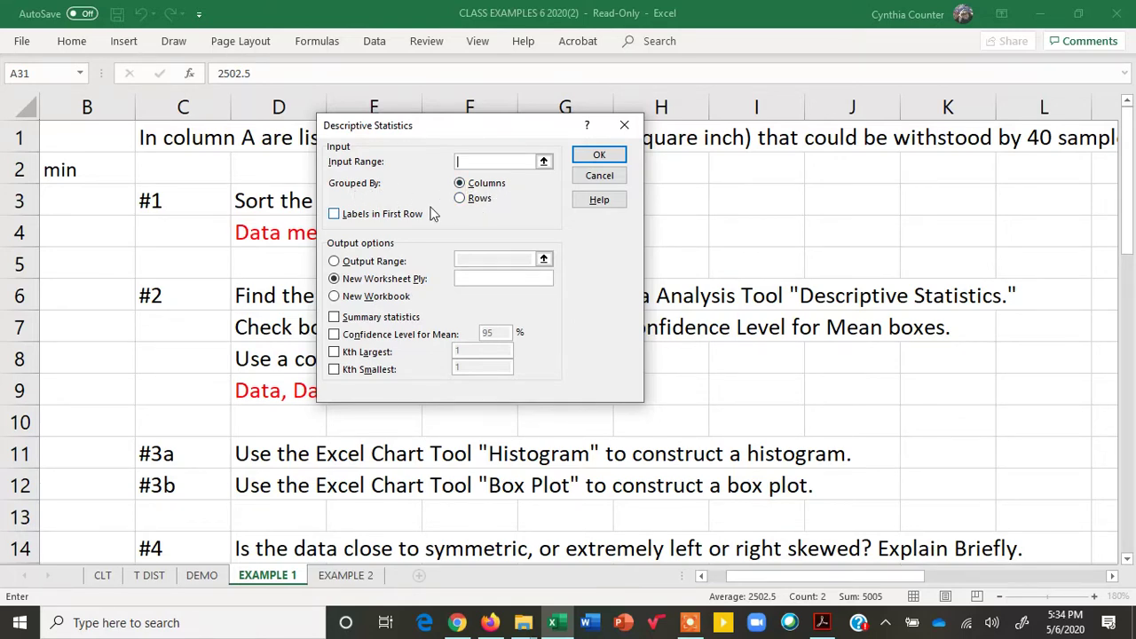
{"action": "left_click", "coordinate": [335, 216]}
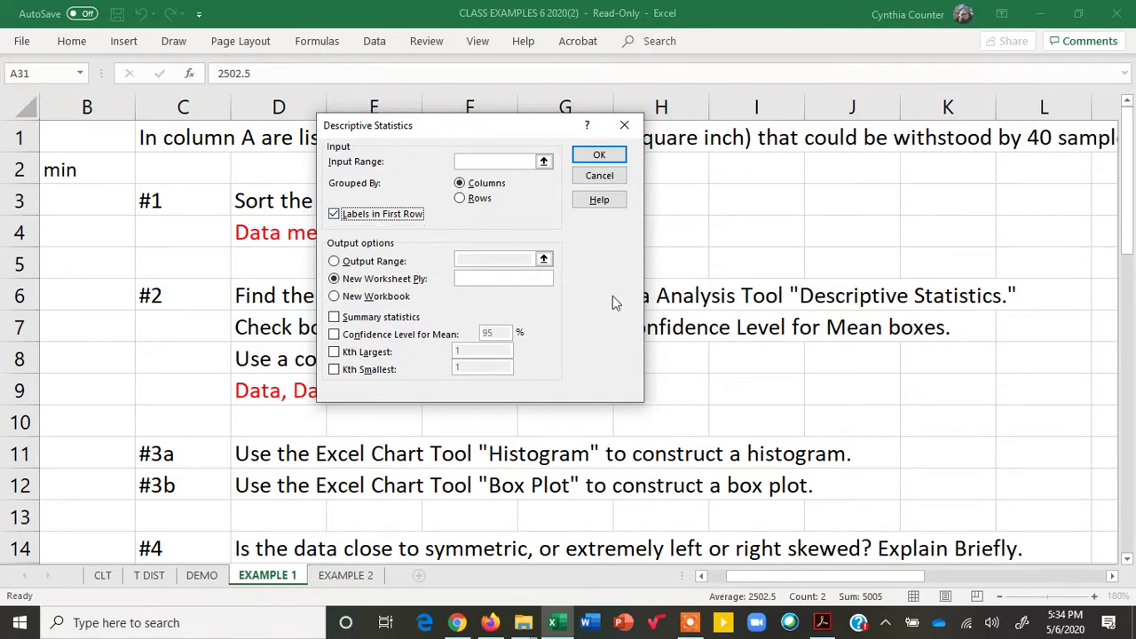
{"action": "left_click_drag", "start_coordinate": [461, 128], "coordinate": [640, 184]}
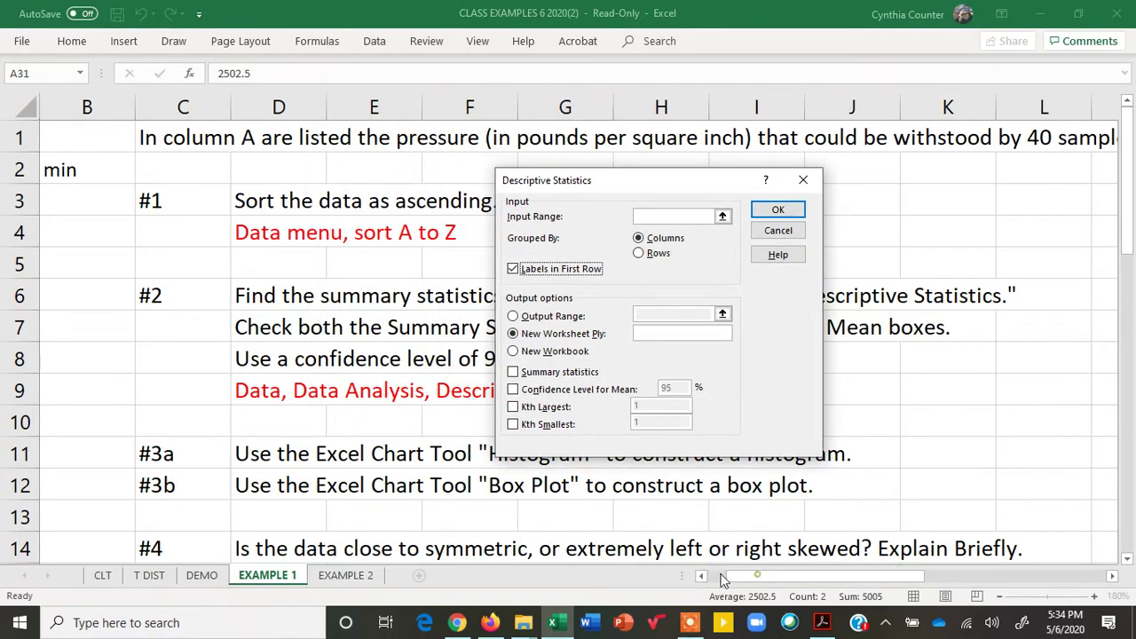
{"action": "left_click", "coordinate": [789, 232]}
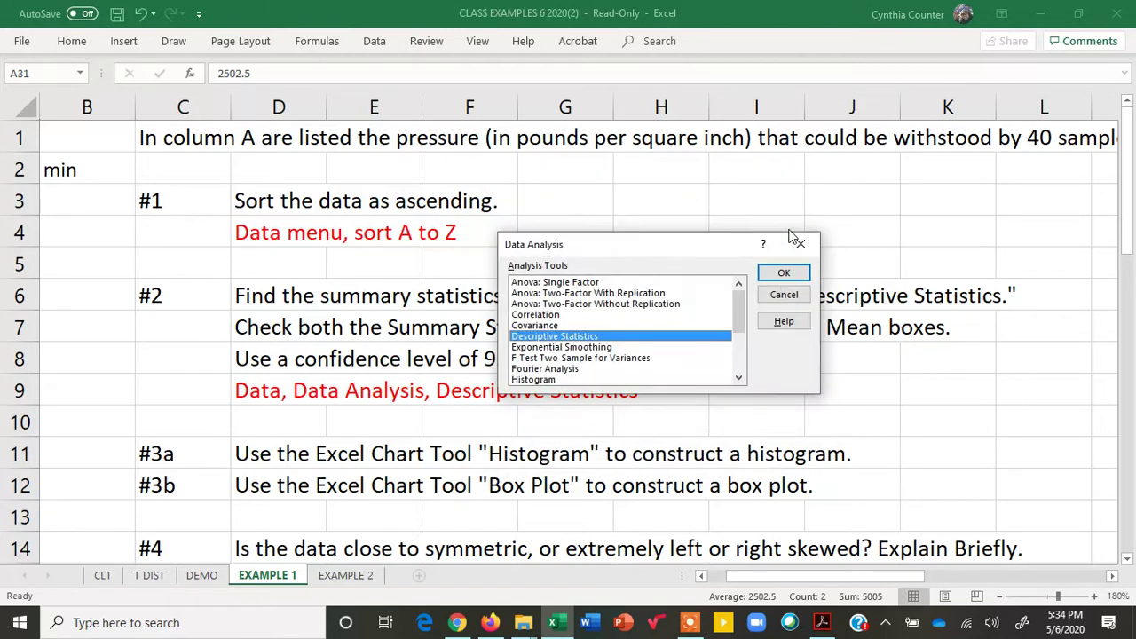
{"action": "left_click", "coordinate": [790, 302]}
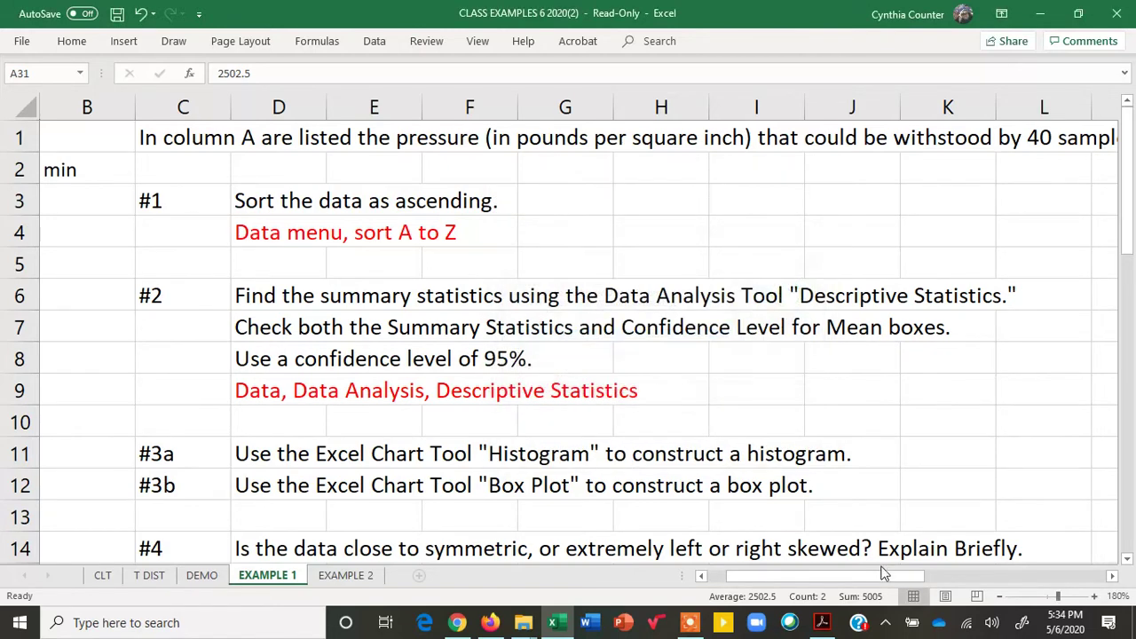
{"action": "left_click_drag", "start_coordinate": [885, 575], "coordinate": [748, 577]}
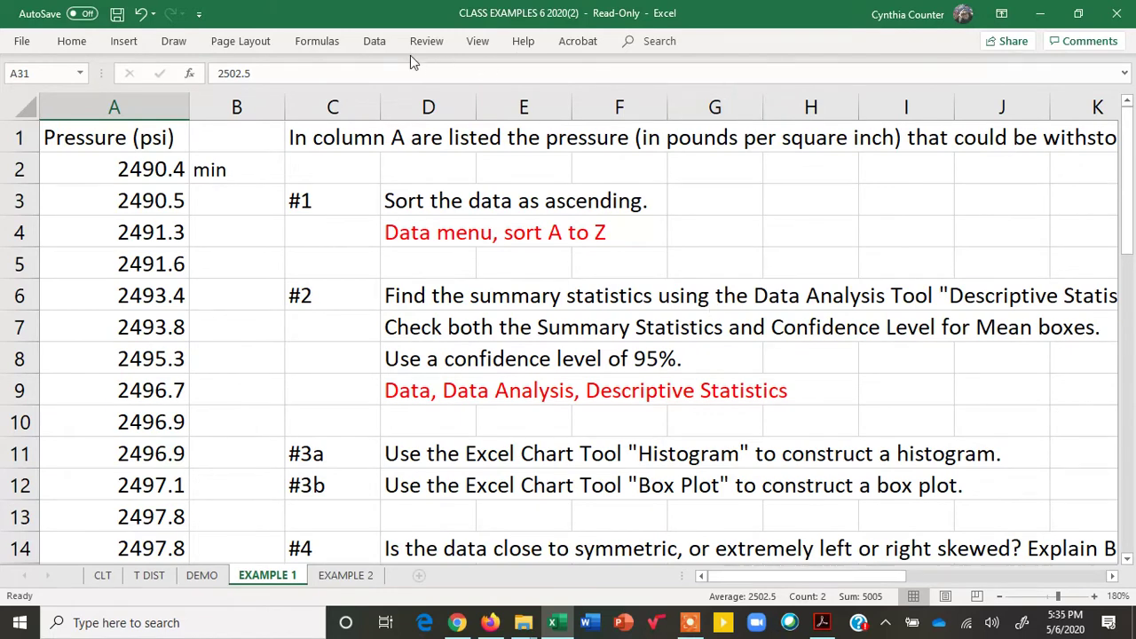
Start a Descriptive Statistics analysis on the input range A1:A41, with labels in the first row.
{"action": "left_click", "coordinate": [375, 42]}
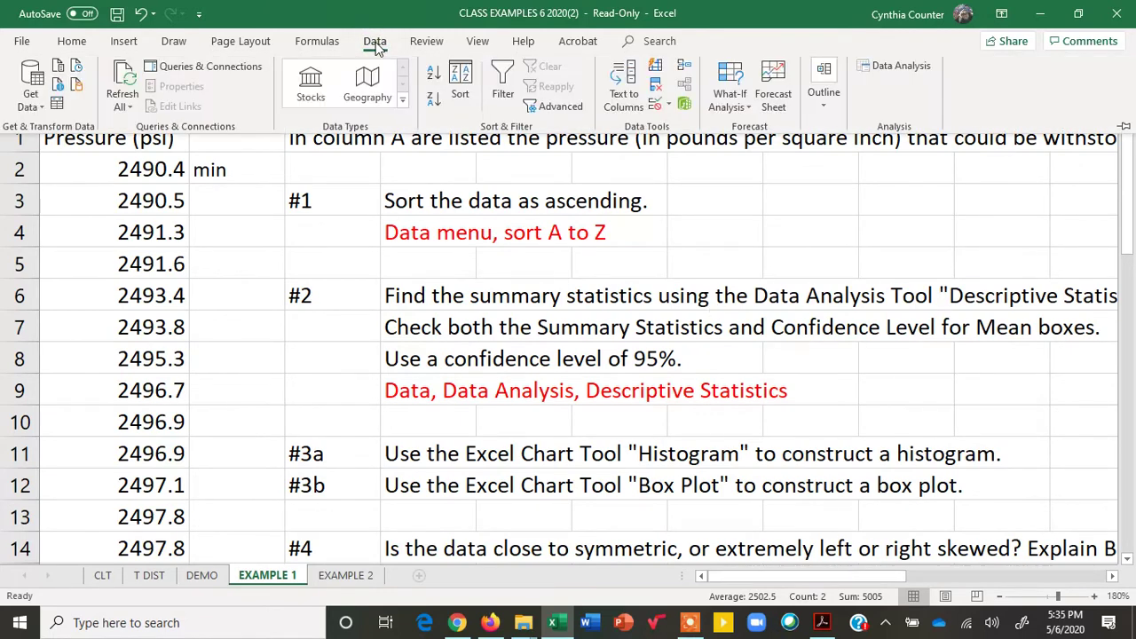
{"action": "left_click", "coordinate": [895, 68]}
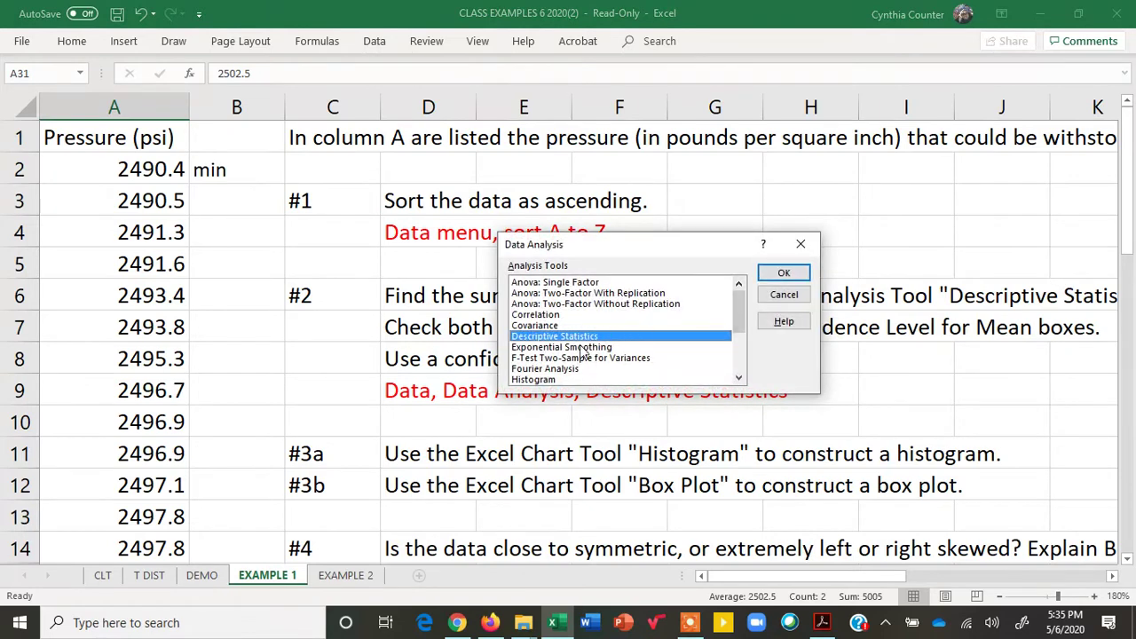
{"action": "left_click", "coordinate": [783, 272]}
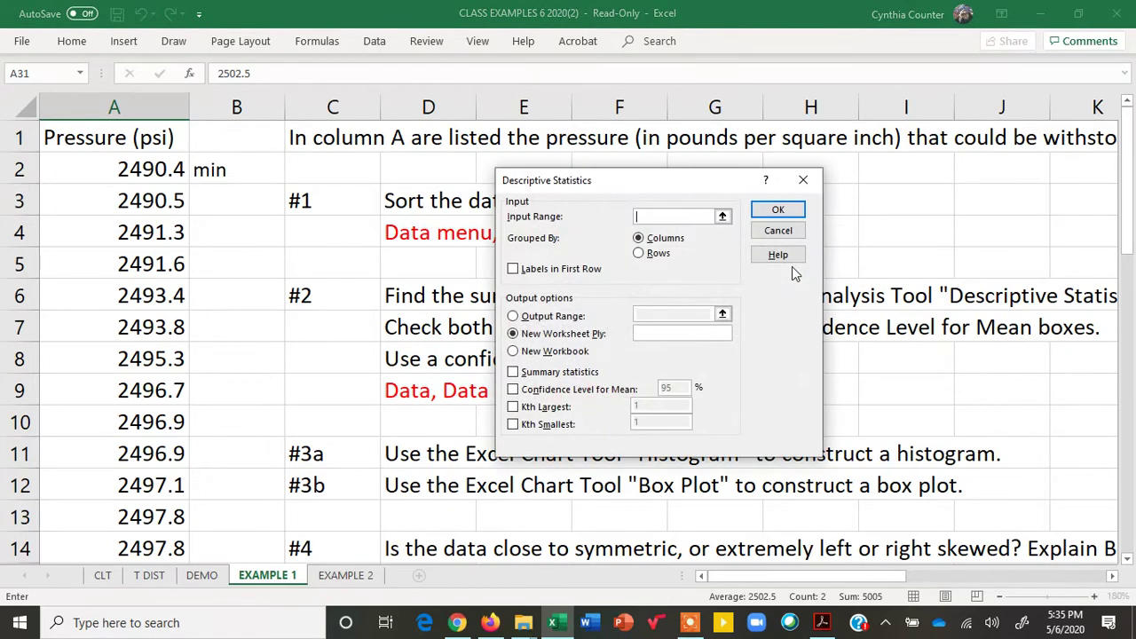
{"action": "left_click", "coordinate": [514, 269]}
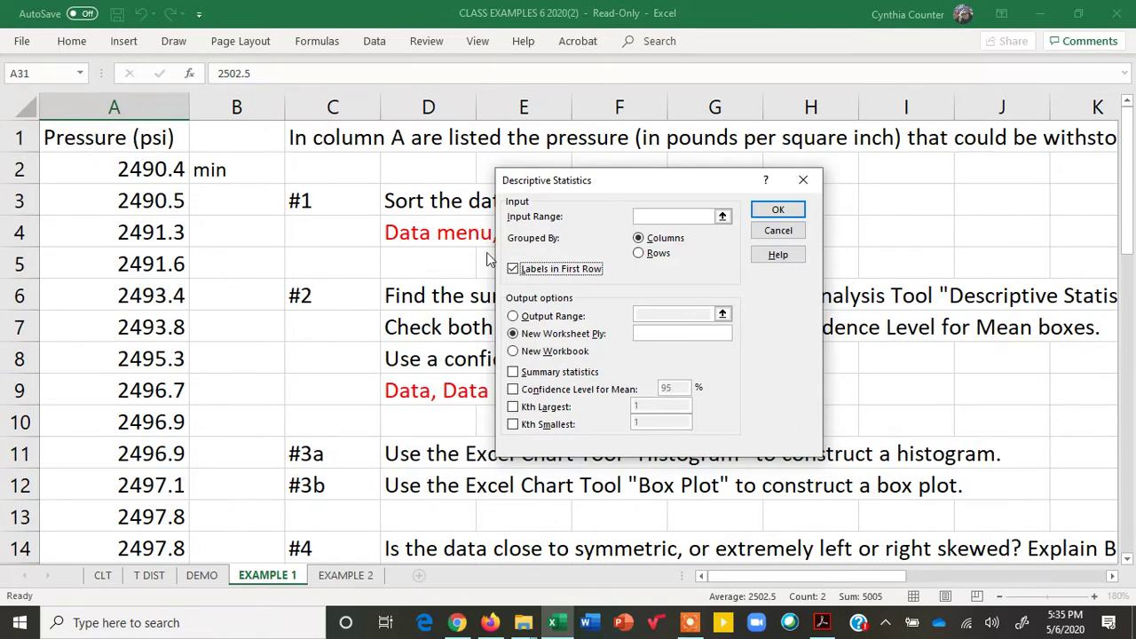
{"action": "left_click", "coordinate": [647, 217]}
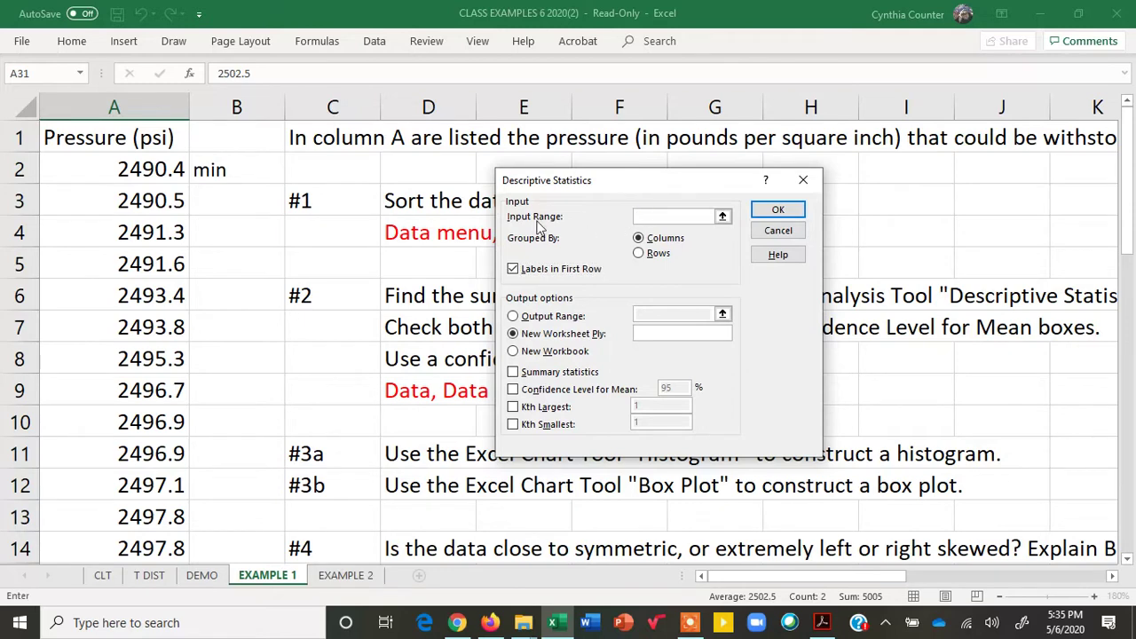
{"action": "left_click", "coordinate": [115, 136]}
{"action": "left_click_drag", "start_coordinate": [115, 136], "coordinate": [112, 513]}
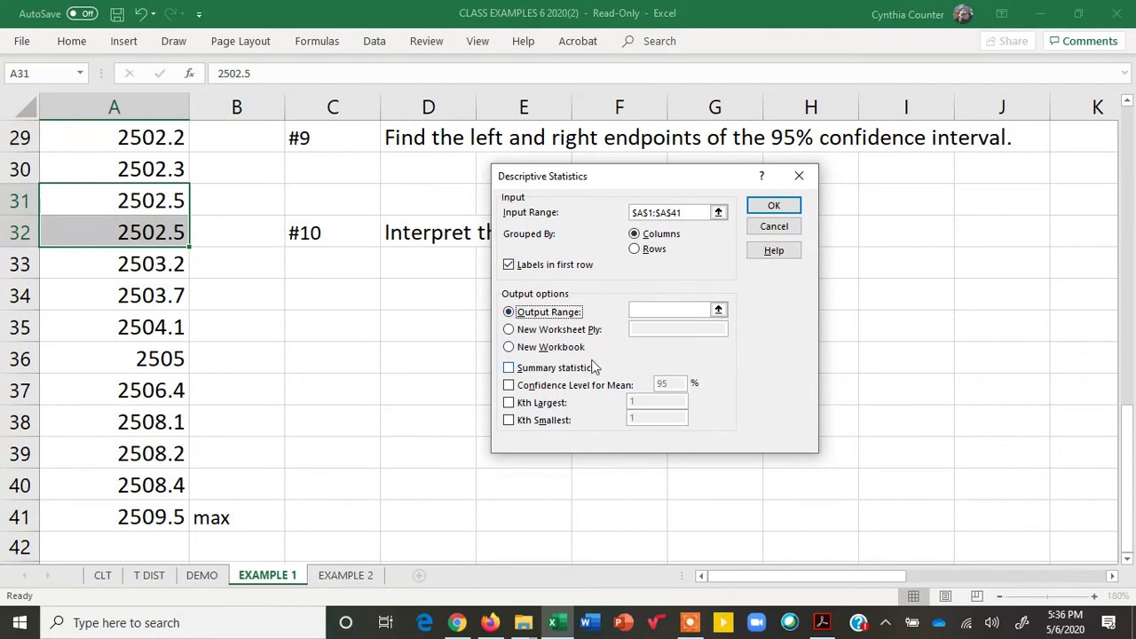
Send the Descriptive Statistics output to an output range starting at the empty cell V1.
{"action": "left_click", "coordinate": [651, 311]}
{"action": "left_click", "coordinate": [648, 308]}
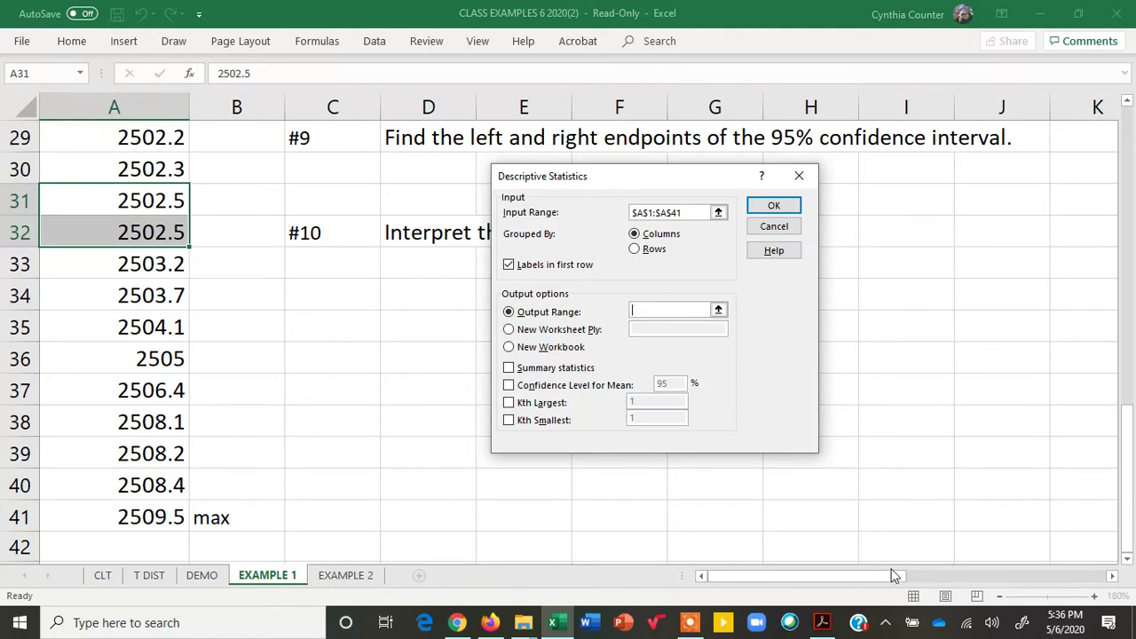
{"action": "left_click_drag", "start_coordinate": [894, 576], "coordinate": [1000, 577]}
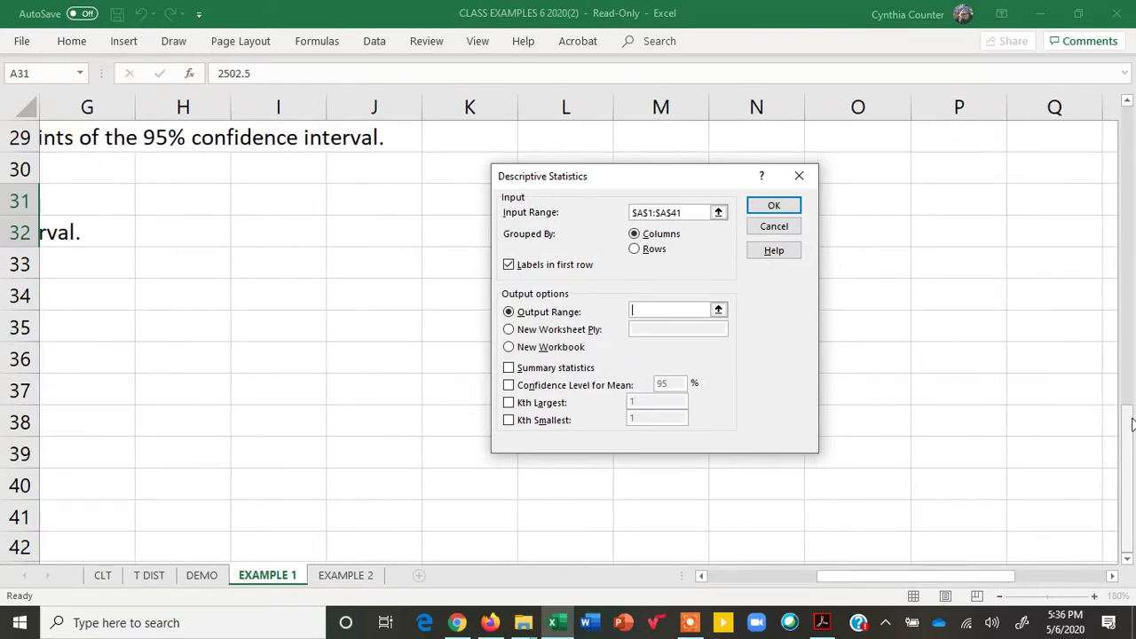
{"action": "left_click_drag", "start_coordinate": [1128, 415], "coordinate": [1133, 352]}
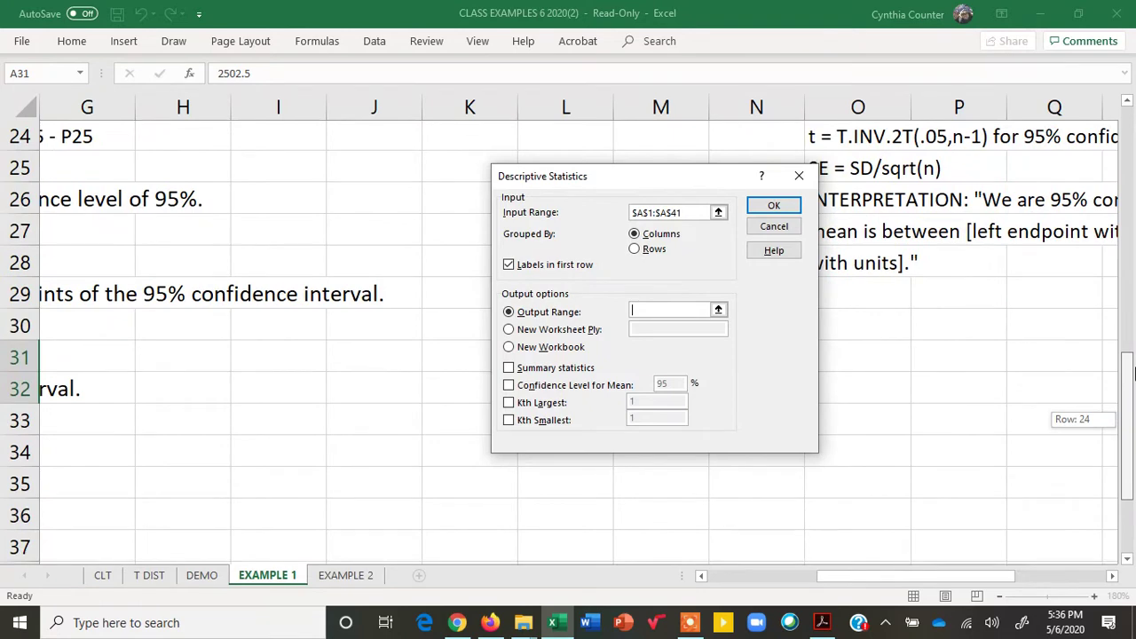
{"action": "left_click_drag", "start_coordinate": [712, 174], "coordinate": [345, 178]}
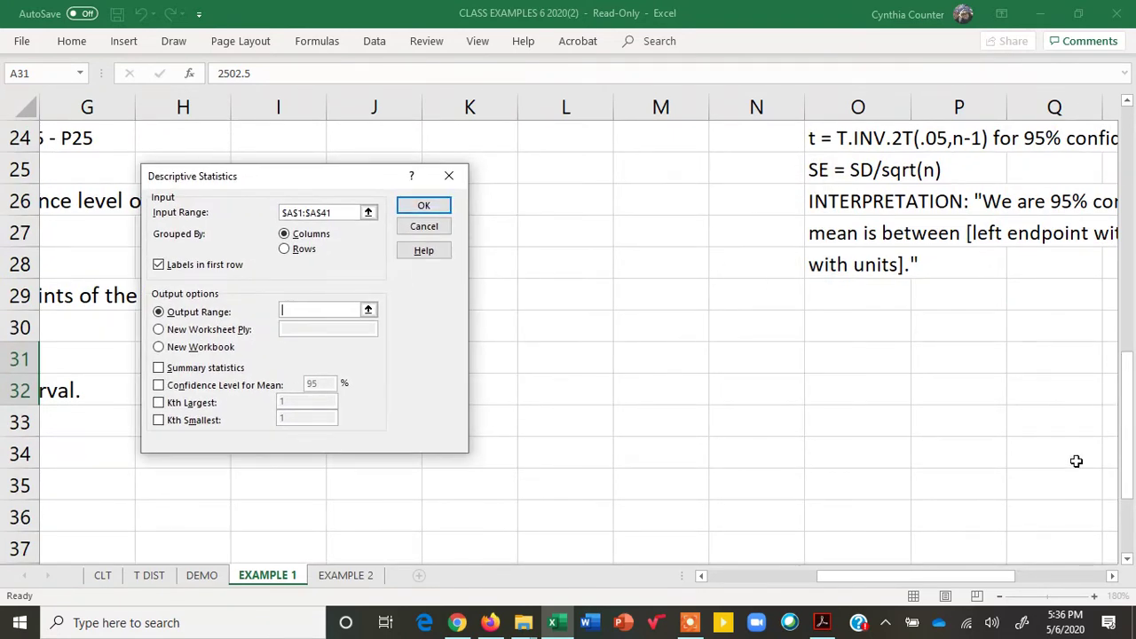
{"action": "left_click_drag", "start_coordinate": [997, 578], "coordinate": [1053, 578]}
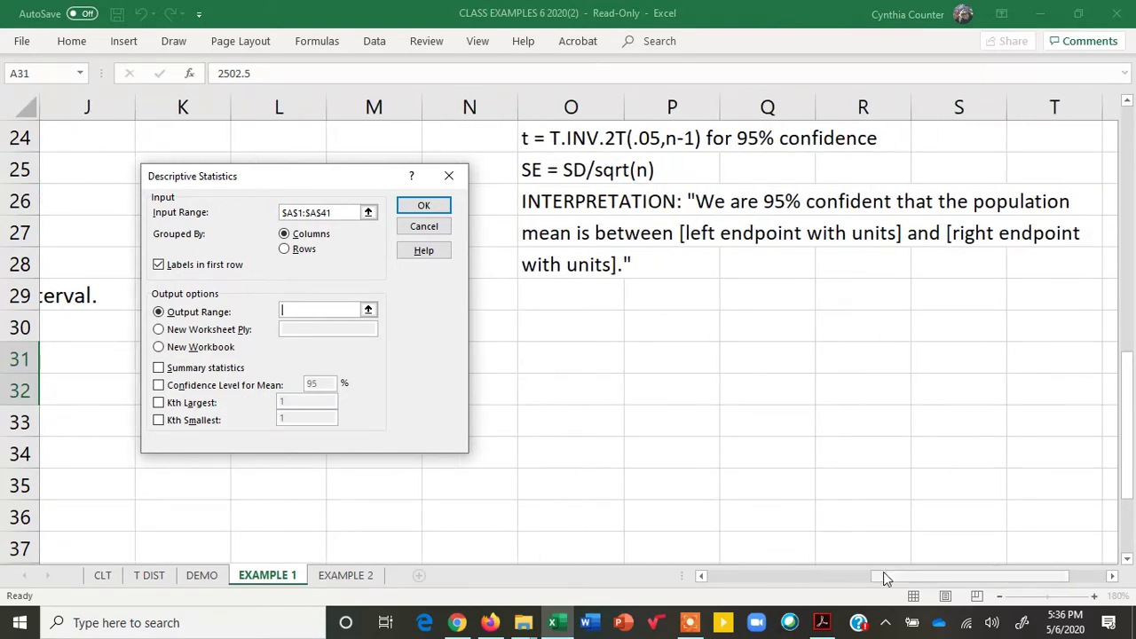
{"action": "left_click_drag", "start_coordinate": [885, 573], "coordinate": [976, 574]}
{"action": "left_click_drag", "start_coordinate": [1132, 463], "coordinate": [1131, 278]}
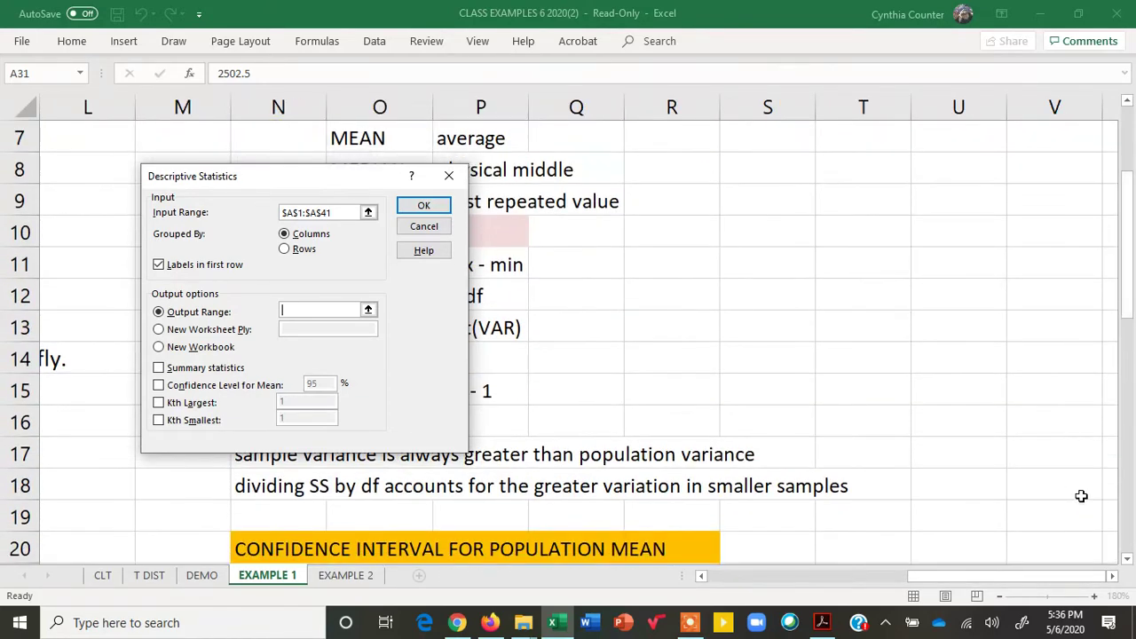
{"action": "left_click", "coordinate": [1113, 576]}
{"action": "left_click", "coordinate": [1113, 576]}
{"action": "left_click", "coordinate": [1113, 576]}
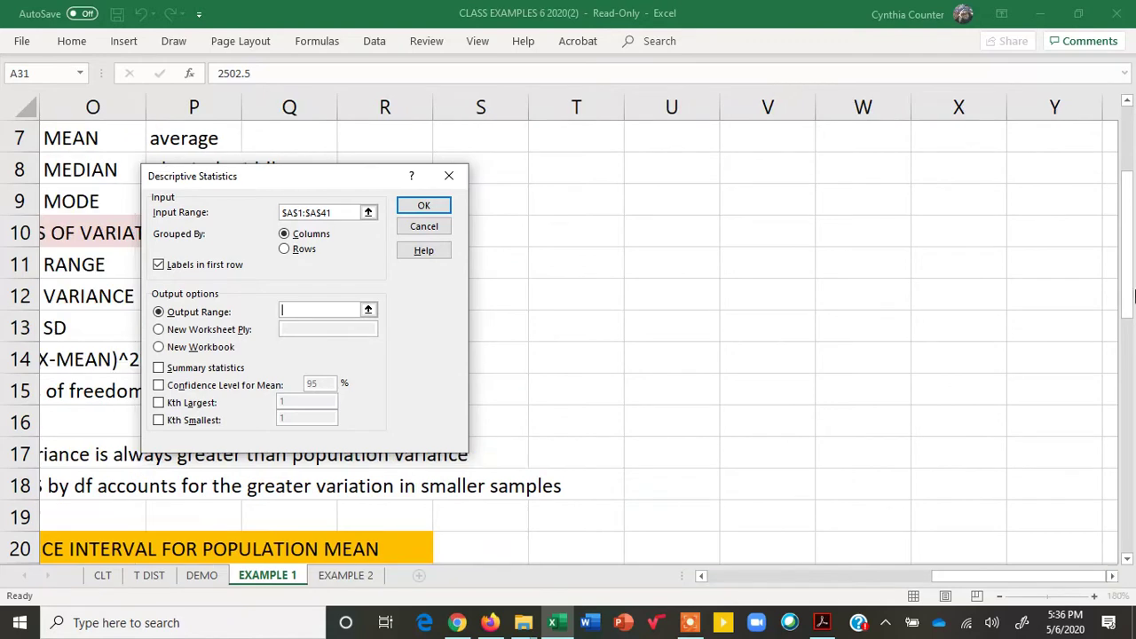
{"action": "left_click_drag", "start_coordinate": [1131, 352], "coordinate": [1127, 189]}
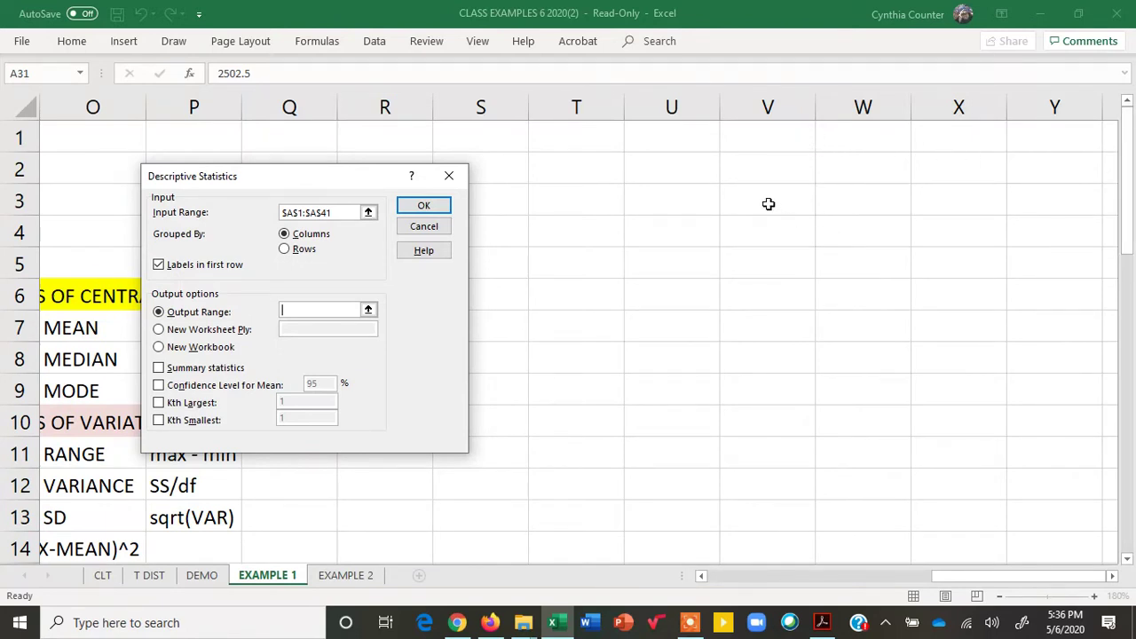
{"action": "left_click", "coordinate": [767, 140]}
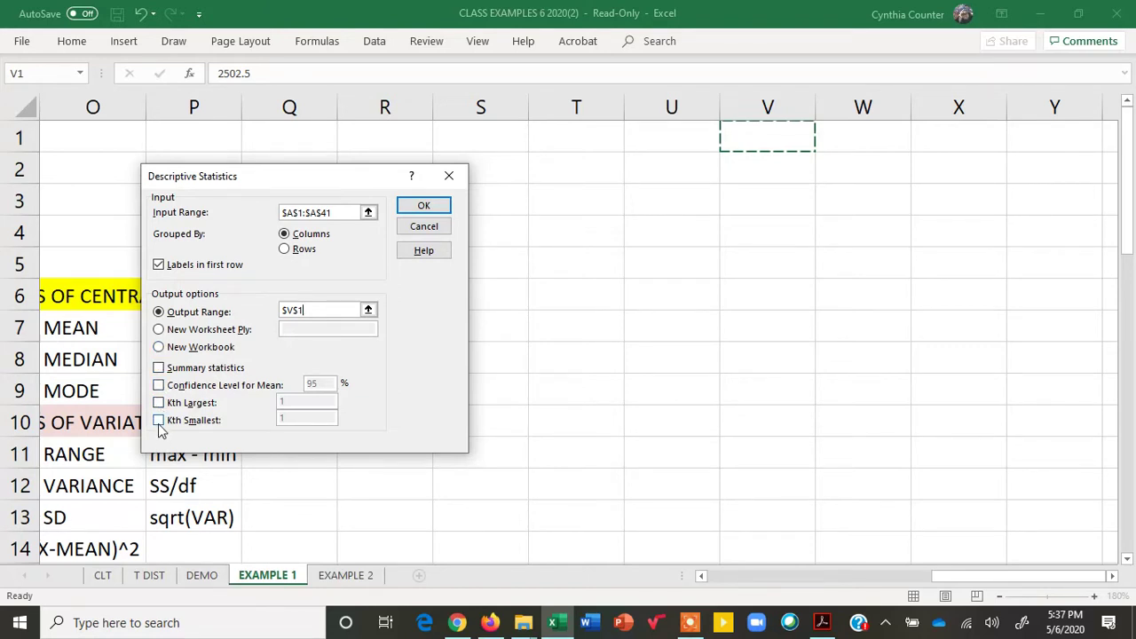
Include summary statistics and the 95% confidence level for the mean, and run the analysis.
{"action": "left_click", "coordinate": [158, 367]}
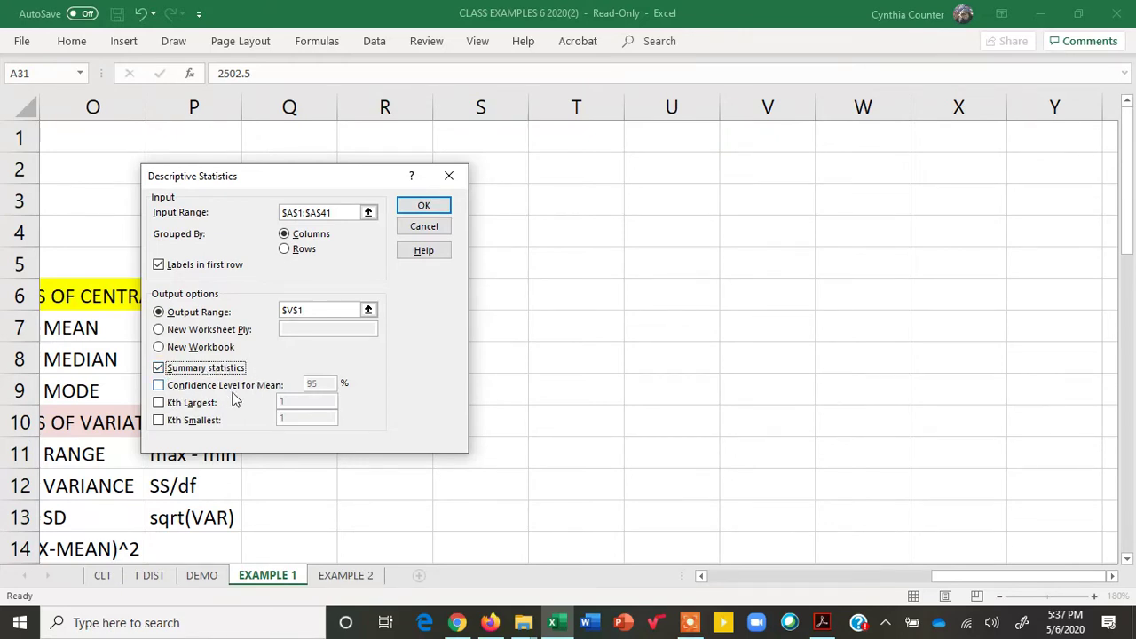
{"action": "left_click", "coordinate": [160, 389]}
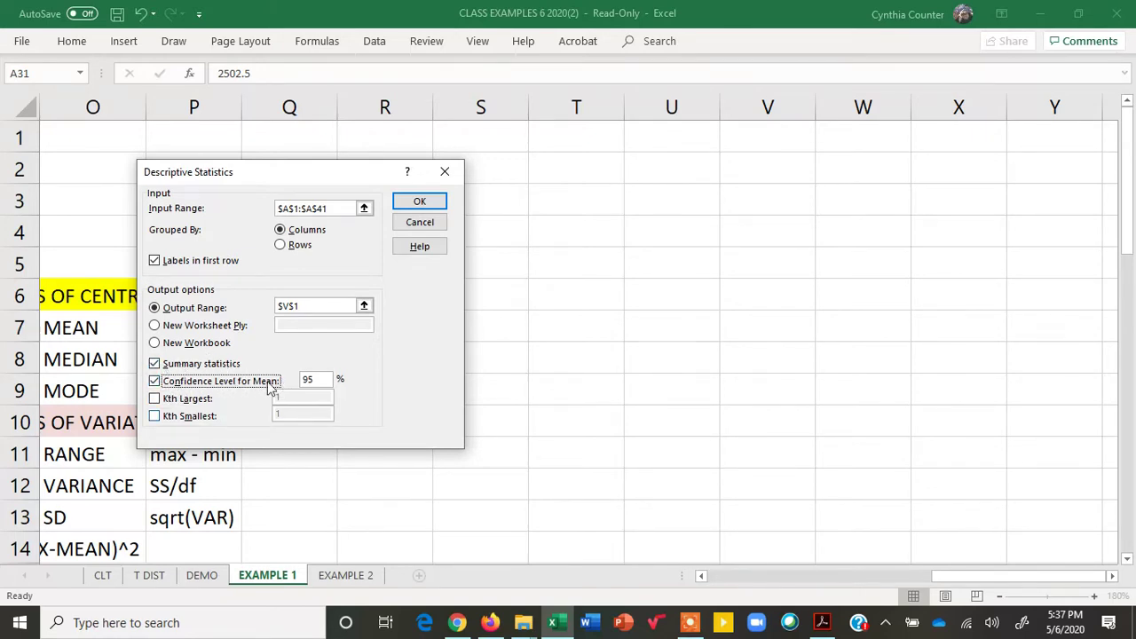
{"action": "left_click", "coordinate": [421, 202]}
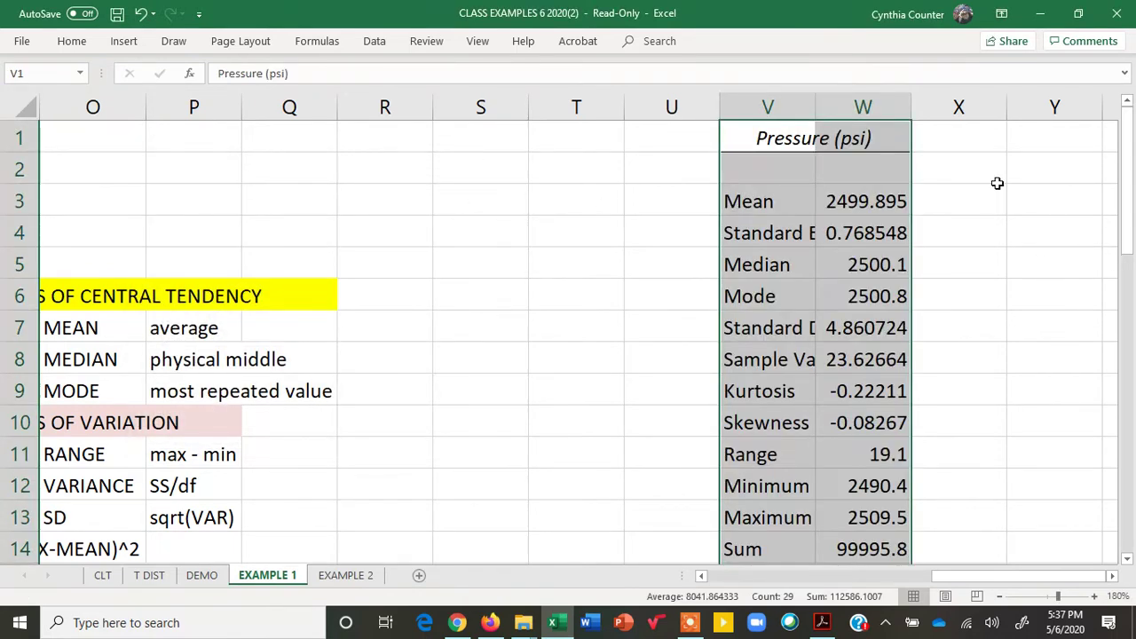
Widen columns V and W to fit the statistics output, including the Confidence Level(95.0%) label in V16.
{"action": "mouse_move", "coordinate": [912, 110]}
{"action": "left_mouse_down"}
{"action": "mouse_move", "coordinate": [925, 93]}
{"action": "mouse_move", "coordinate": [1006, 99]}
{"action": "mouse_move", "coordinate": [921, 106]}
{"action": "left_mouse_up"}
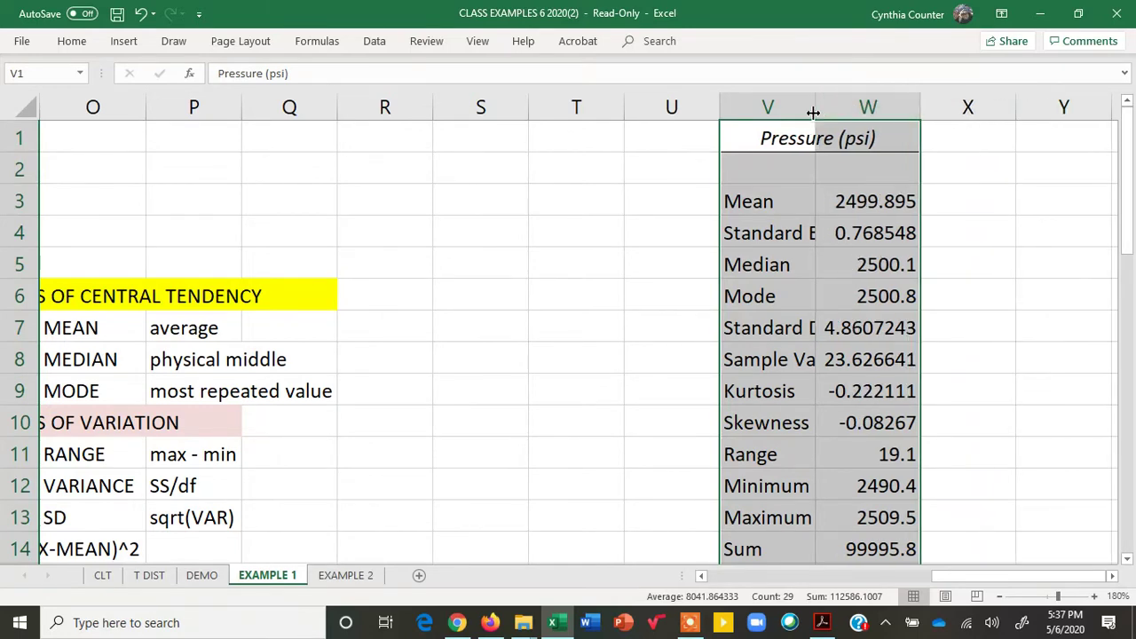
{"action": "left_click_drag", "start_coordinate": [818, 110], "coordinate": [897, 109]}
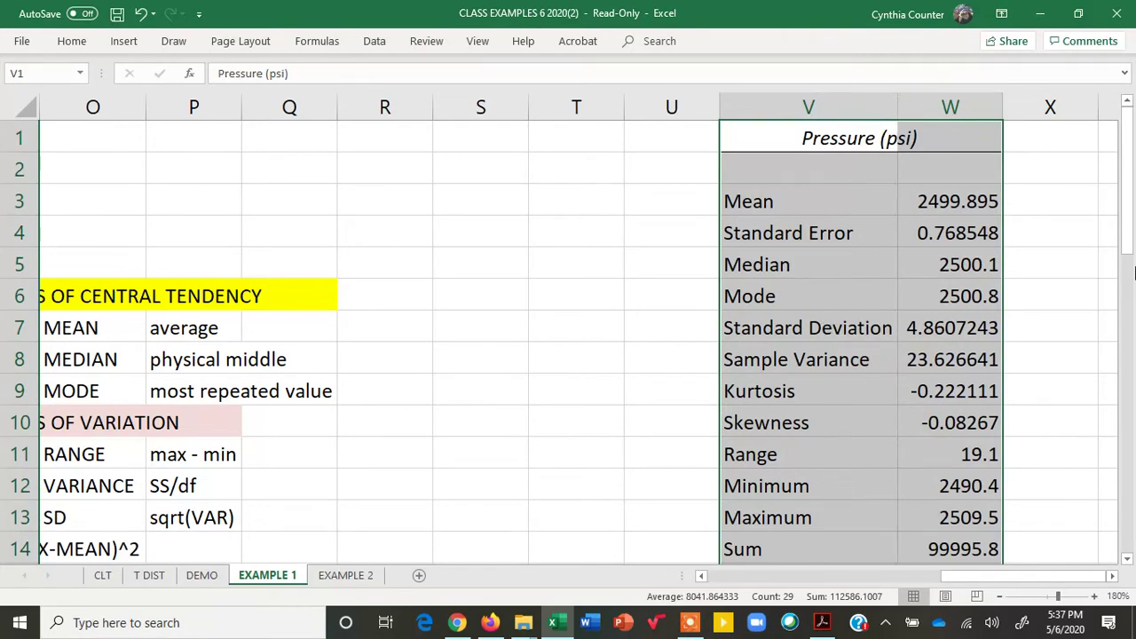
{"action": "mouse_move", "coordinate": [1131, 232]}
{"action": "left_mouse_down"}
{"action": "mouse_move", "coordinate": [1131, 255]}
{"action": "mouse_move", "coordinate": [1131, 239]}
{"action": "left_mouse_up"}
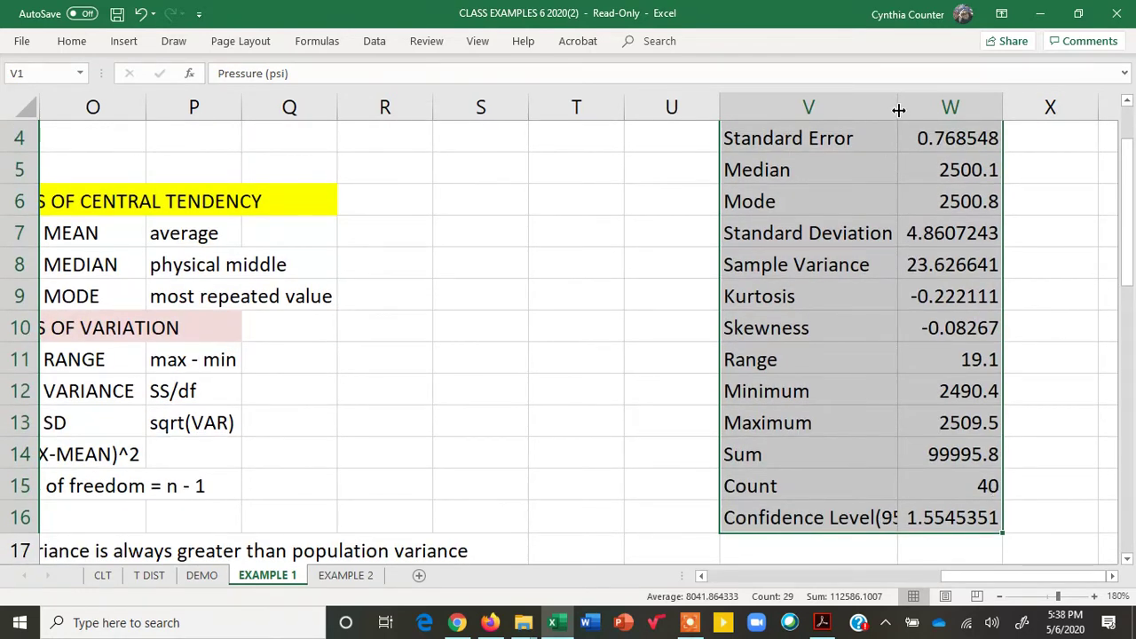
{"action": "left_click_drag", "start_coordinate": [898, 109], "coordinate": [949, 107]}
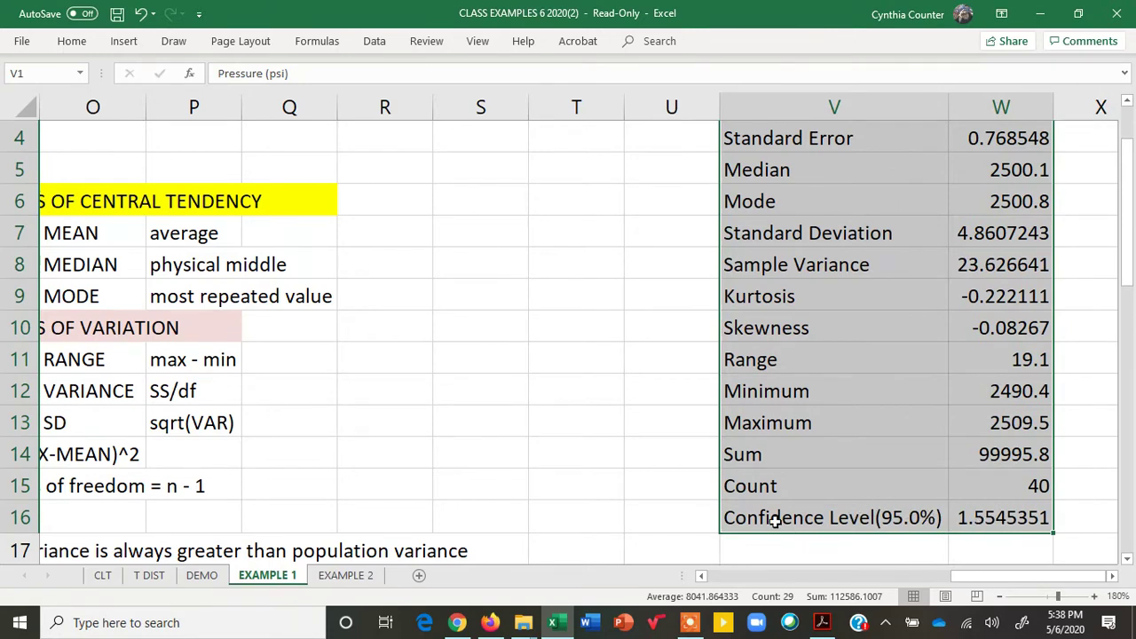
{"action": "left_click_drag", "start_coordinate": [771, 518], "coordinate": [971, 521]}
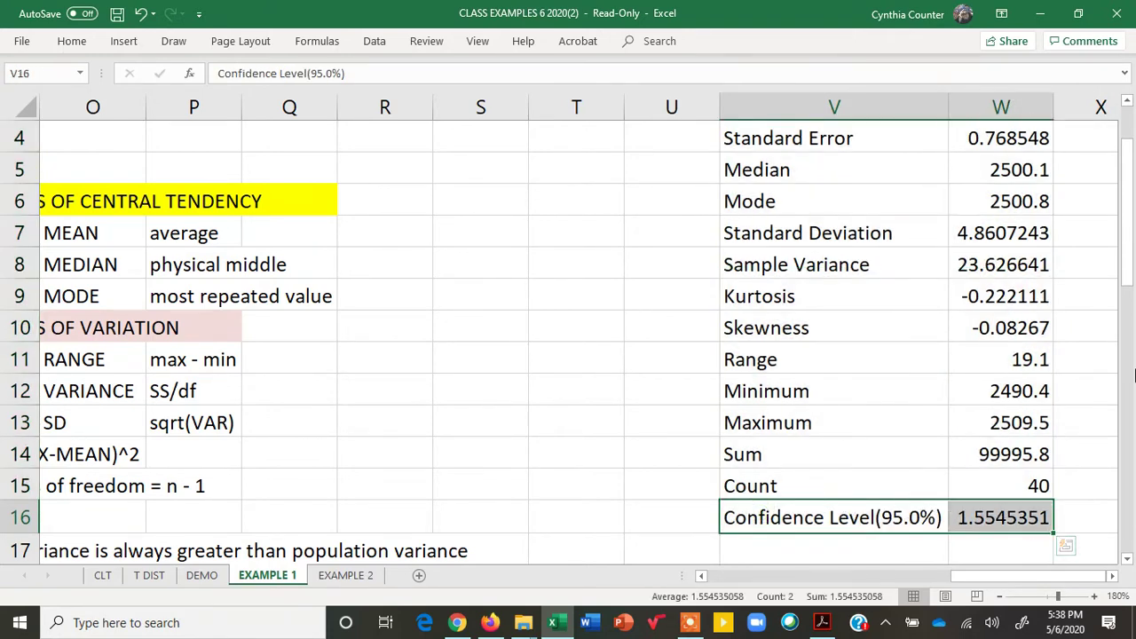
Move the statistics table from V1:W16 to R1, beside the notes on central tendency and variation.
{"action": "left_click_drag", "start_coordinate": [1129, 282], "coordinate": [1125, 195]}
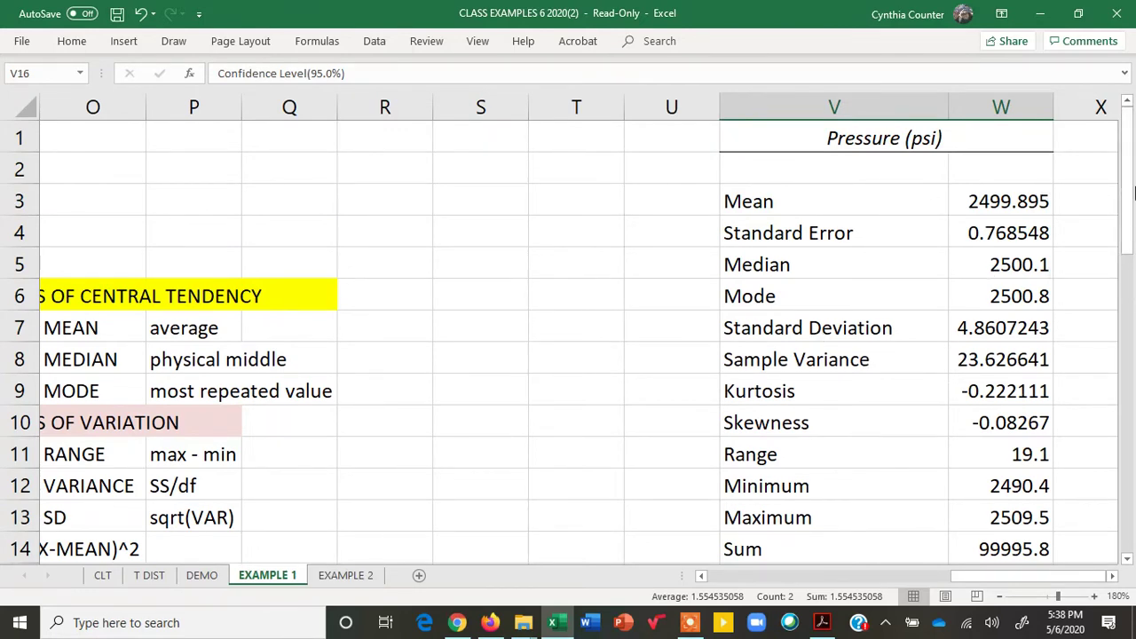
{"action": "left_click_drag", "start_coordinate": [1134, 193], "coordinate": [1133, 269]}
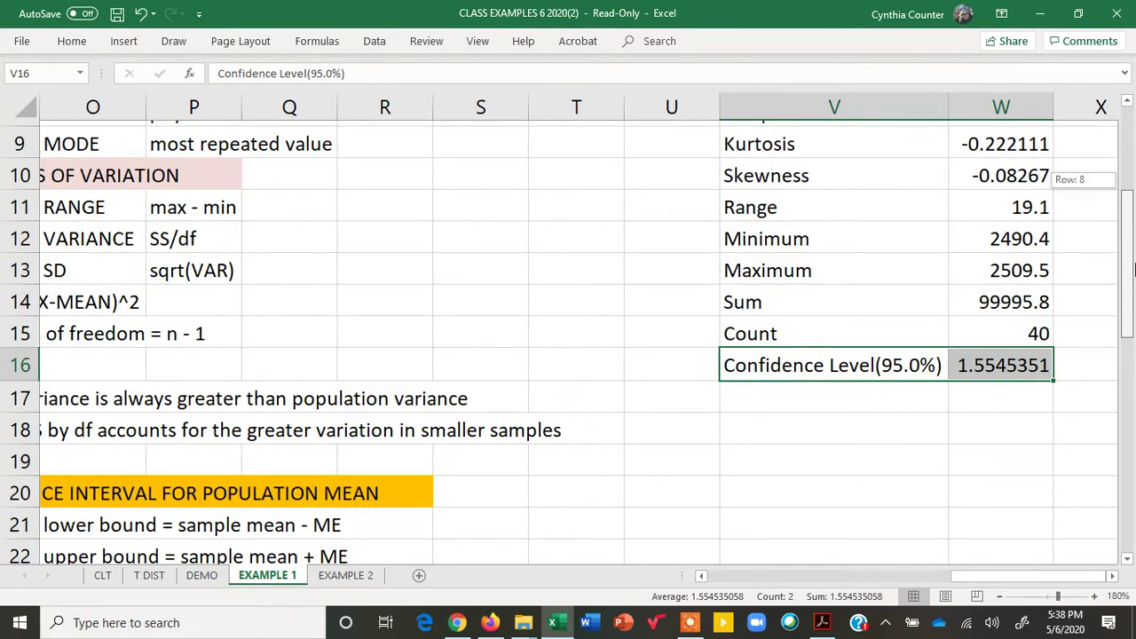
{"action": "left_click_drag", "start_coordinate": [1134, 269], "coordinate": [1133, 158]}
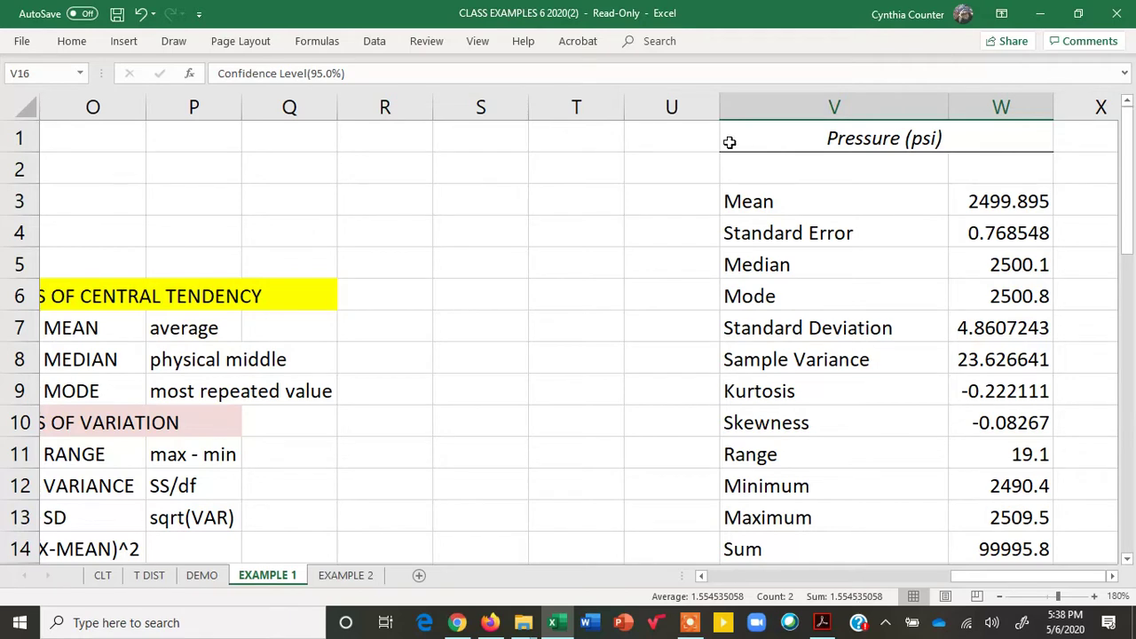
{"action": "left_click_drag", "start_coordinate": [729, 142], "coordinate": [975, 460]}
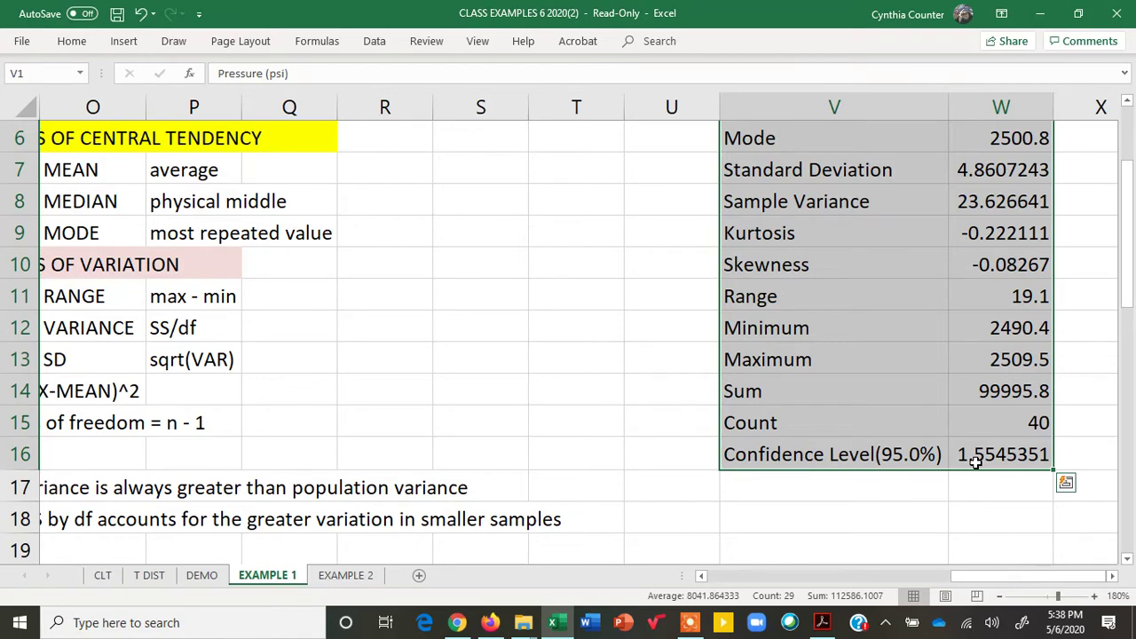
{"action": "key", "text": "ctrl+c"}
{"action": "scroll", "coordinate": [975, 462], "scroll_direction": "up", "scroll_amount": 2}
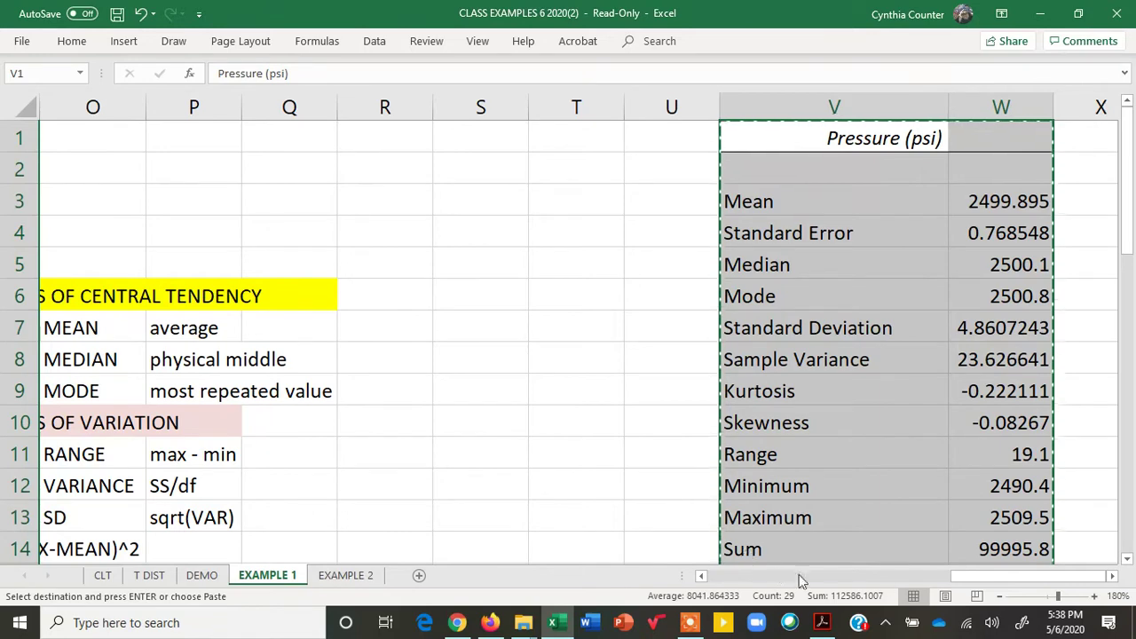
{"action": "mouse_move", "coordinate": [950, 579]}
{"action": "left_mouse_down"}
{"action": "mouse_move", "coordinate": [968, 580]}
{"action": "mouse_move", "coordinate": [937, 580]}
{"action": "left_mouse_up"}
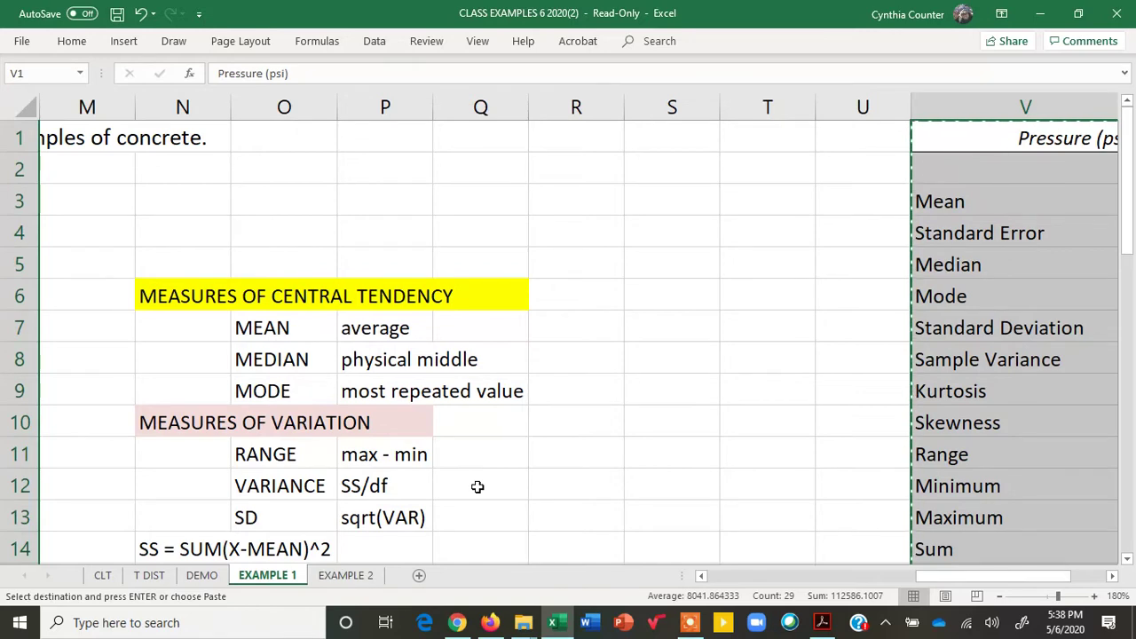
{"action": "left_click", "coordinate": [582, 139]}
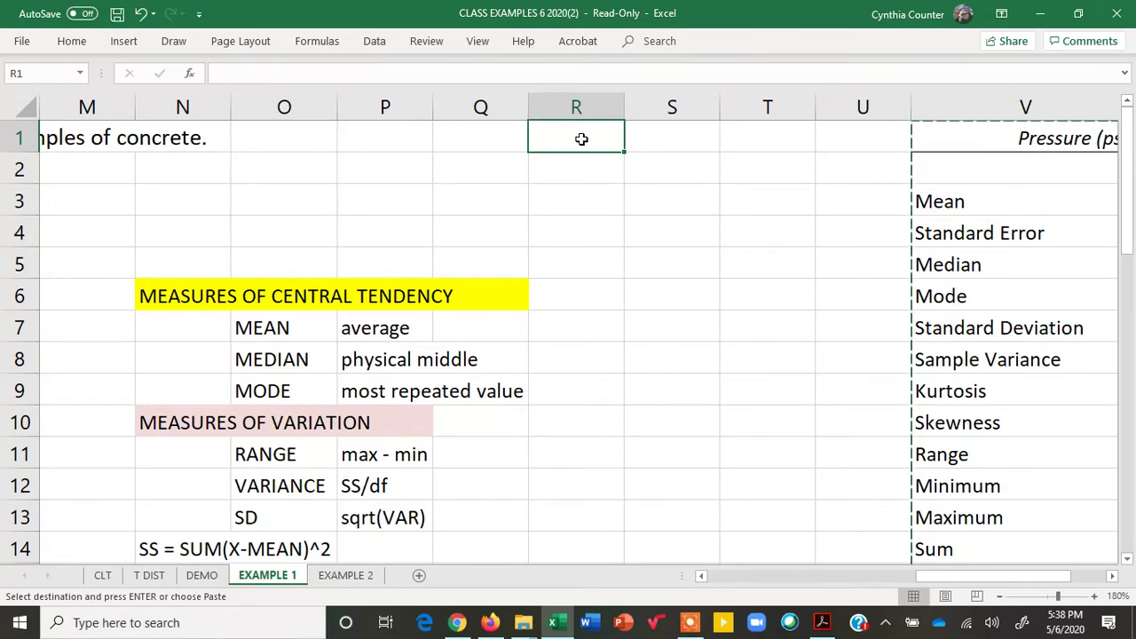
{"action": "key", "text": "ctrl+v"}
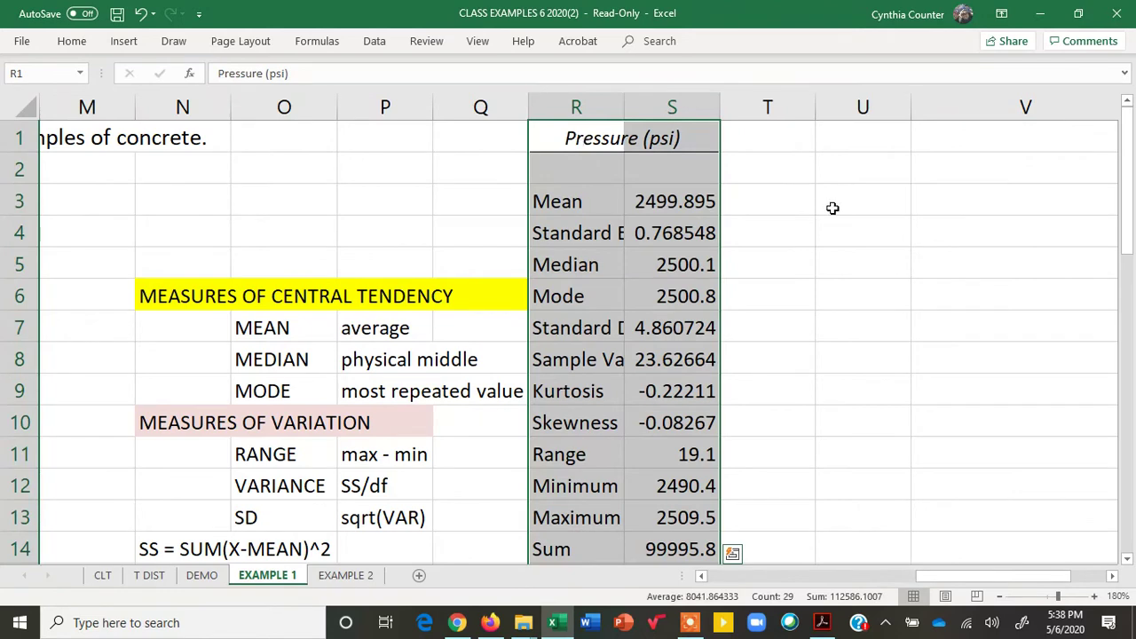
Widen column R to fit the longest statistic label, and select the Mean label in R3.
{"action": "left_click_drag", "start_coordinate": [627, 105], "coordinate": [757, 101]}
{"action": "left_click_drag", "start_coordinate": [1129, 175], "coordinate": [1129, 251]}
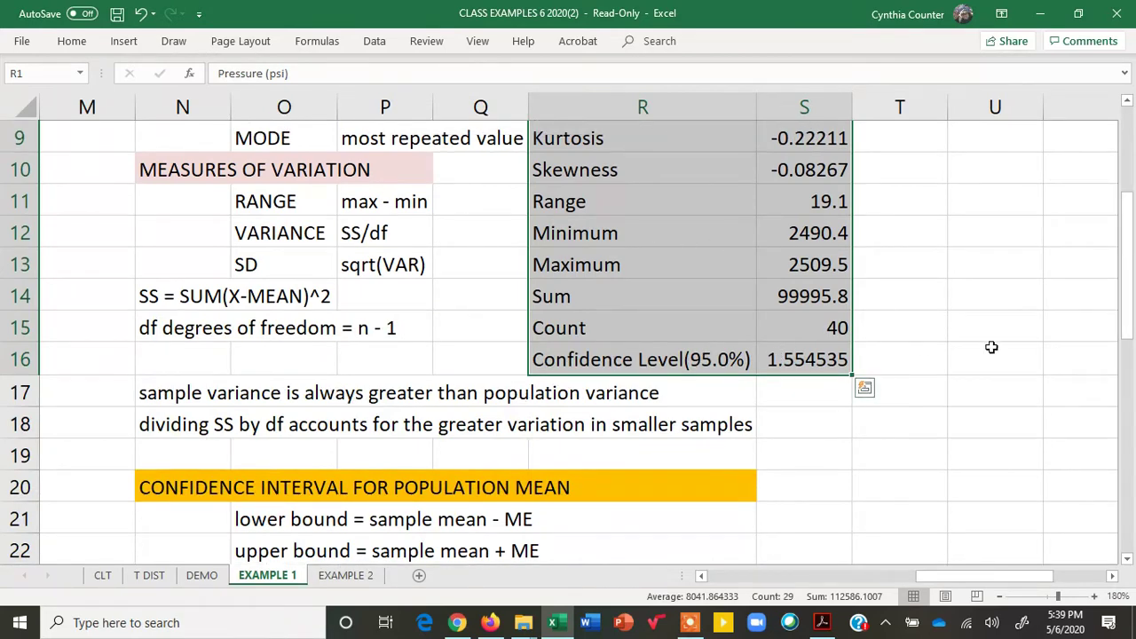
{"action": "left_click_drag", "start_coordinate": [1129, 327], "coordinate": [1130, 232]}
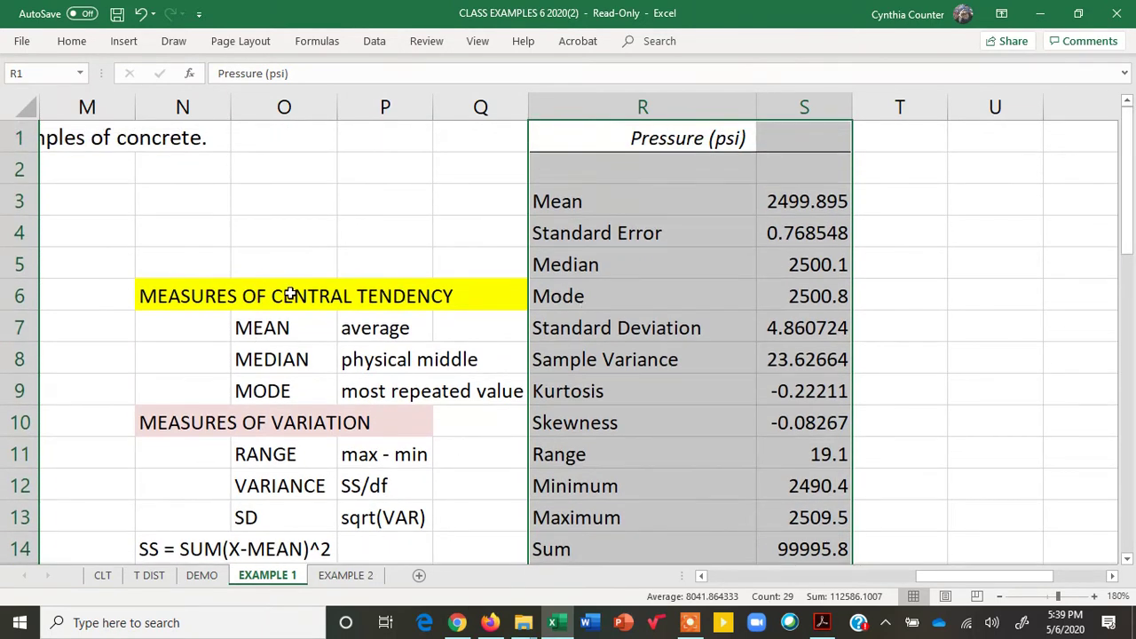
{"action": "left_click", "coordinate": [1009, 140]}
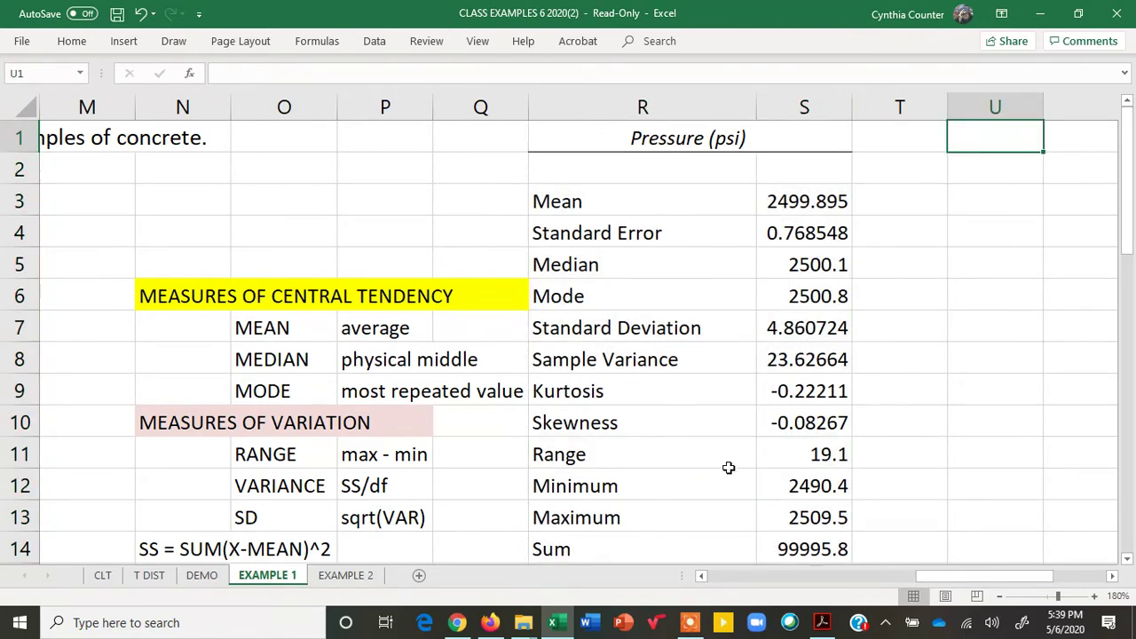
{"action": "left_click", "coordinate": [643, 200]}
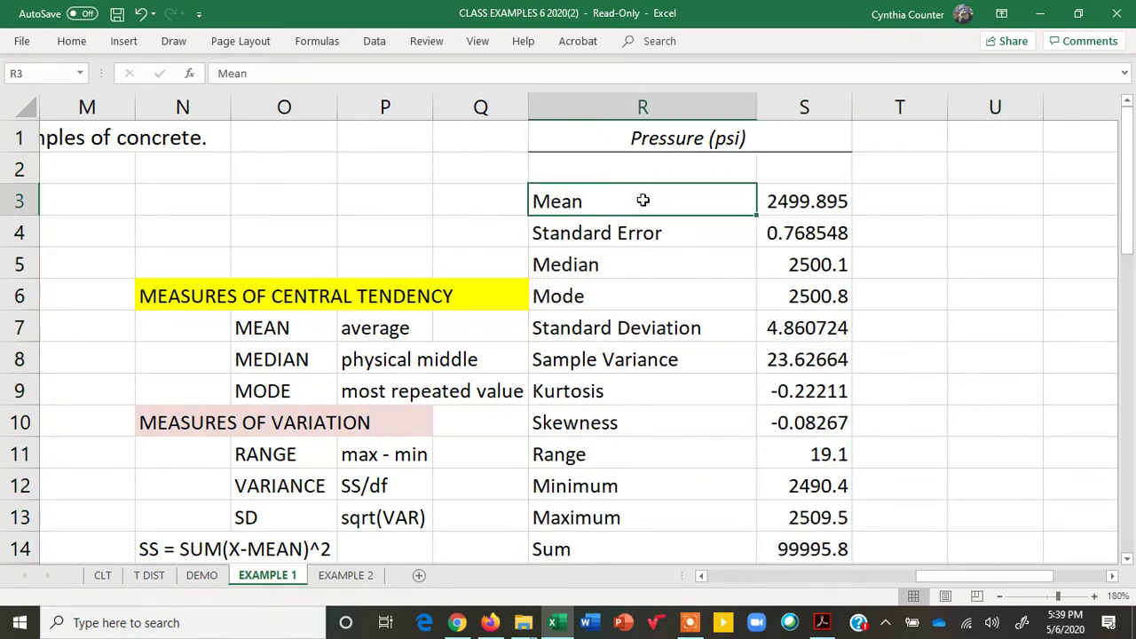
Review the statistic labels in column R one by one, from Mean down to Minimum.
{"action": "key", "text": "Down"}
{"action": "key", "text": "Down"}
{"action": "key", "text": "Down"}
{"action": "key", "text": "Down"}
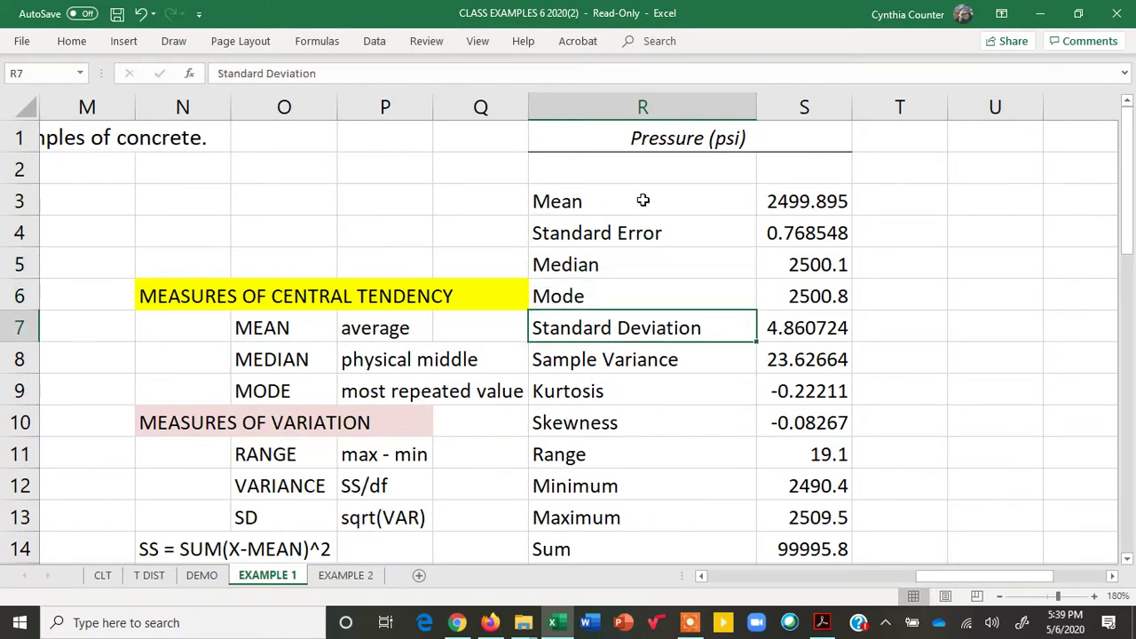
{"action": "key", "text": "Down"}
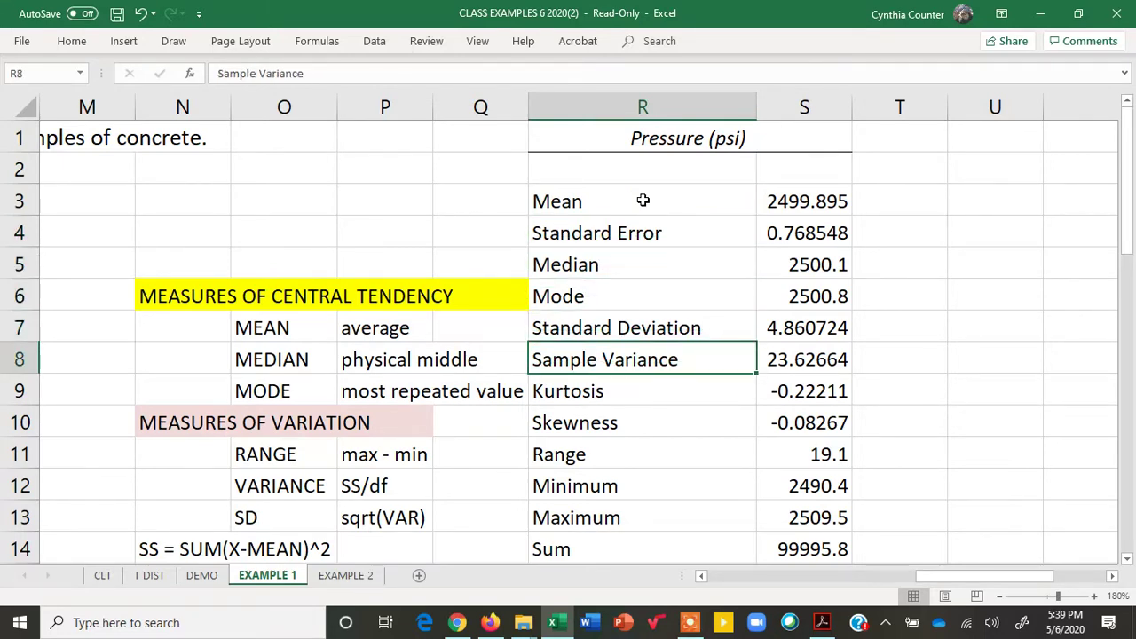
{"action": "key", "text": "Down"}
{"action": "key", "text": "Down"}
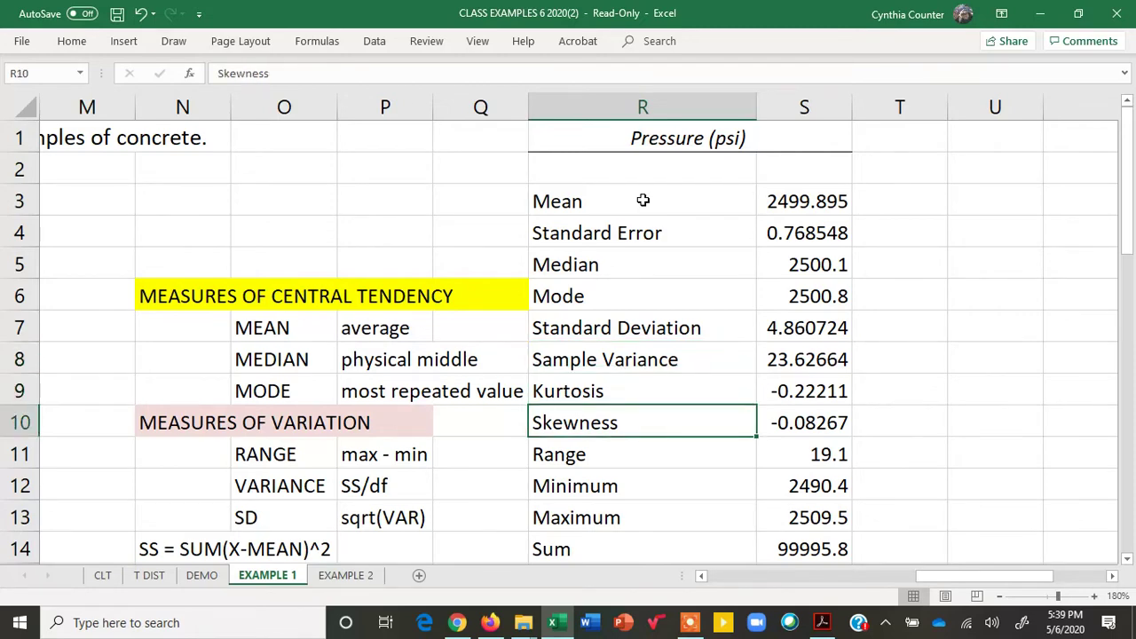
{"action": "key", "text": "Down"}
{"action": "key", "text": "Down"}
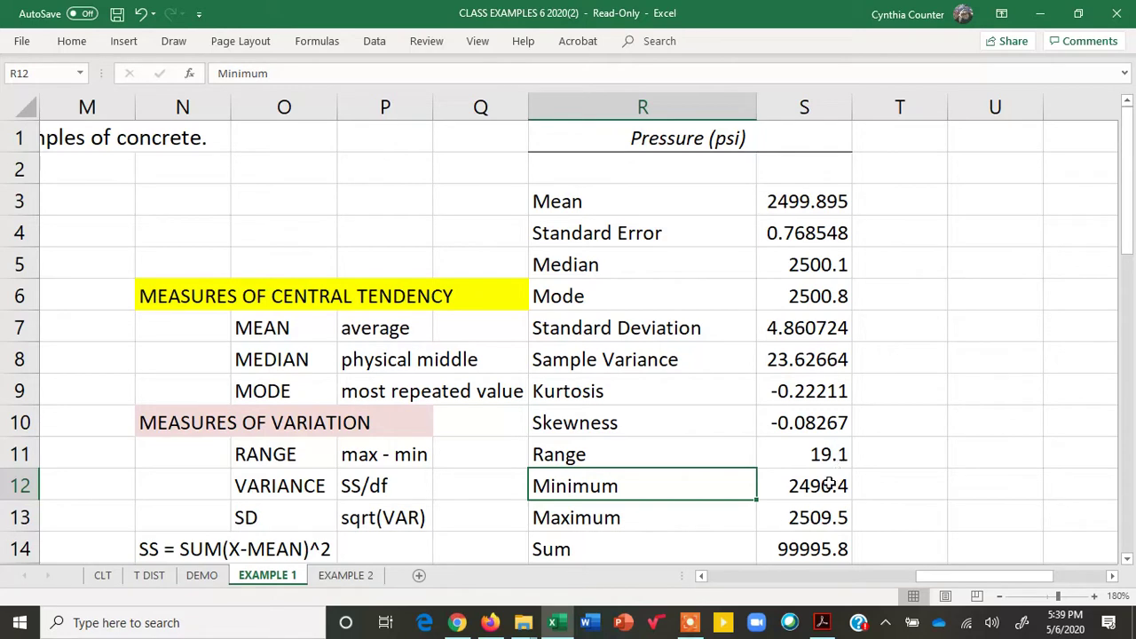
Check the Minimum value in S12 against the first sorted pressure in A2.
{"action": "left_click", "coordinate": [827, 483]}
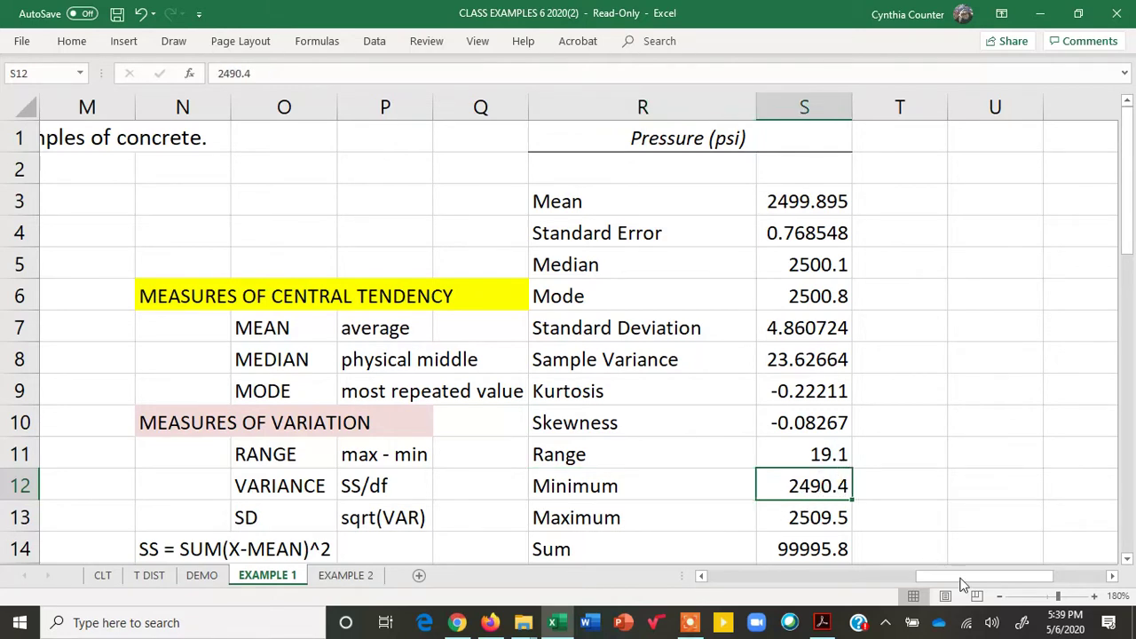
{"action": "left_click_drag", "start_coordinate": [970, 575], "coordinate": [737, 577]}
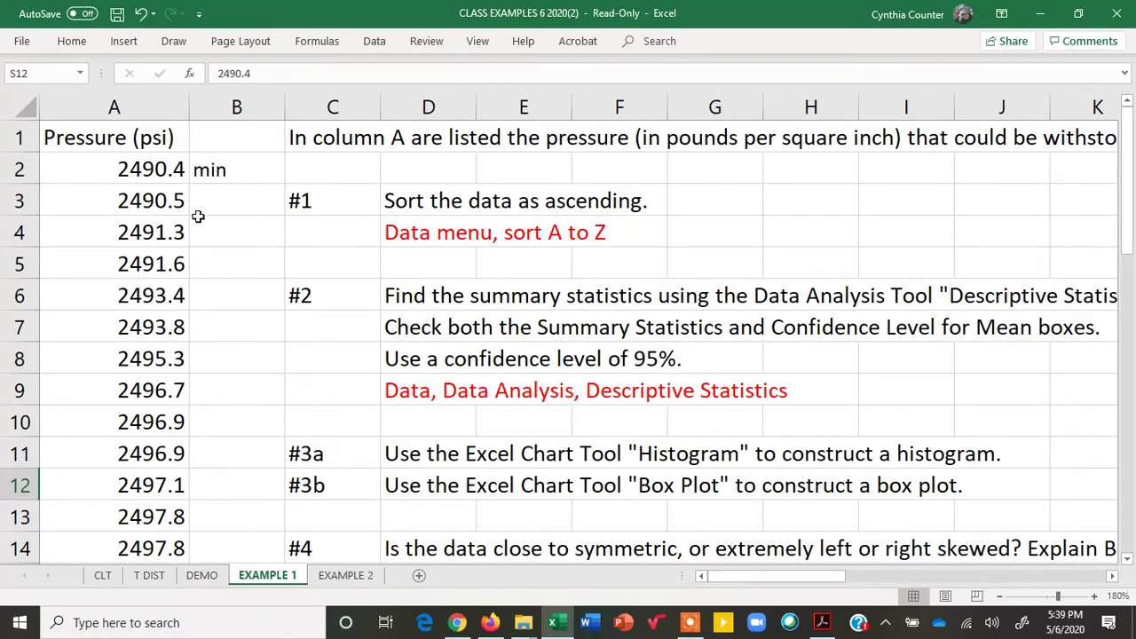
{"action": "left_click", "coordinate": [156, 167]}
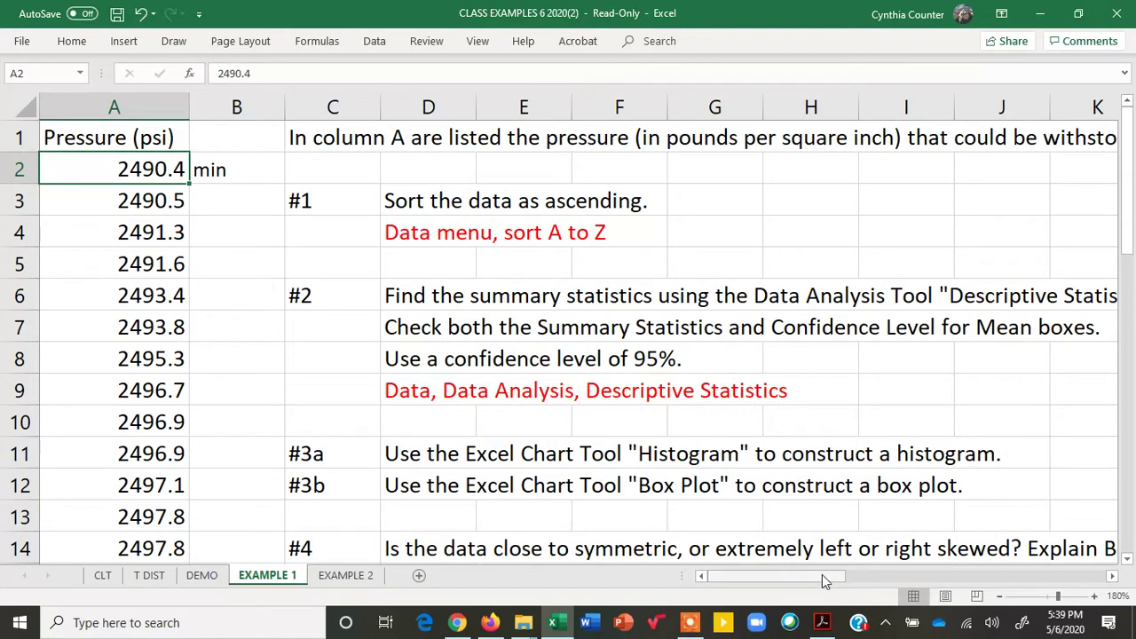
Check the Maximum value in S13 against the last sorted pressure in A41, marked max.
{"action": "left_click_drag", "start_coordinate": [818, 577], "coordinate": [950, 583]}
{"action": "left_click_drag", "start_coordinate": [1001, 578], "coordinate": [1008, 572]}
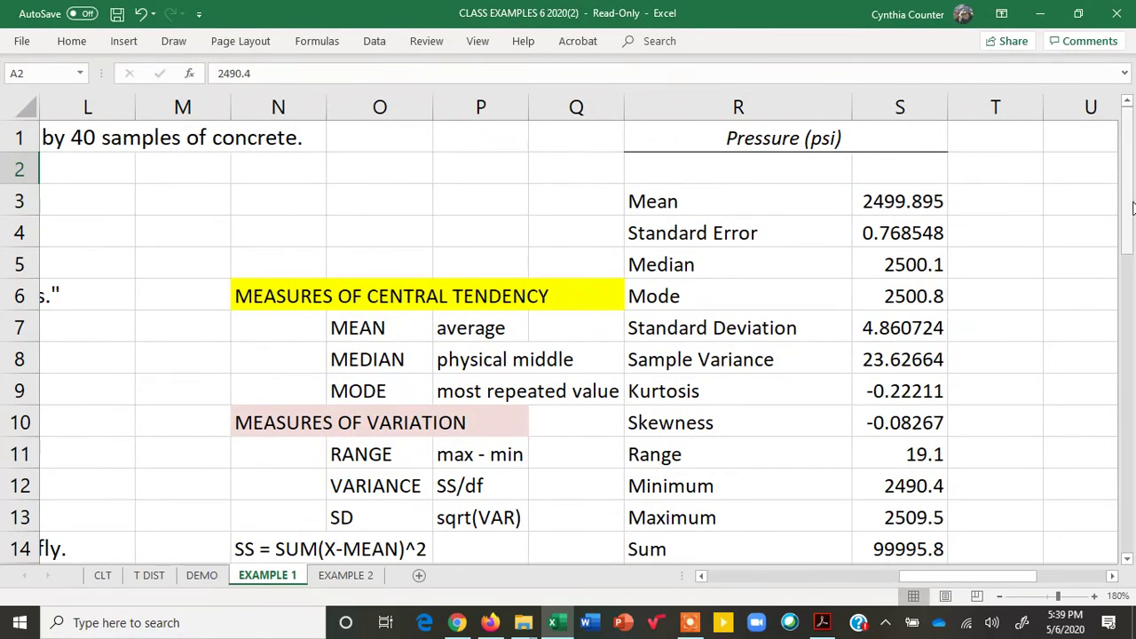
{"action": "left_click_drag", "start_coordinate": [1132, 204], "coordinate": [1129, 246]}
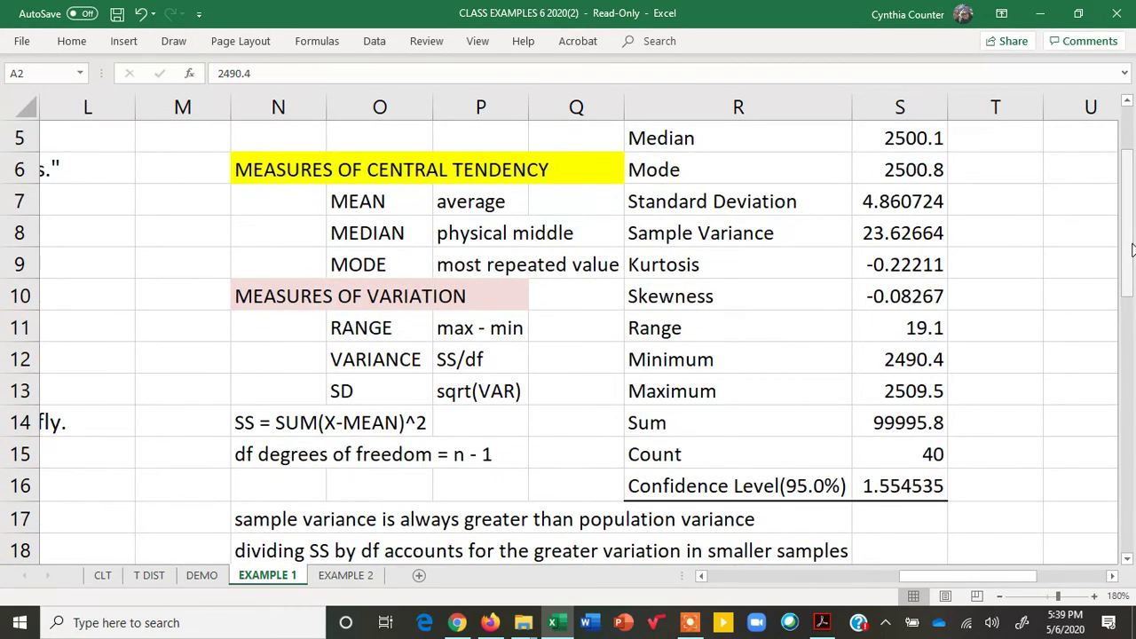
{"action": "left_click", "coordinate": [666, 386]}
{"action": "left_click", "coordinate": [929, 385]}
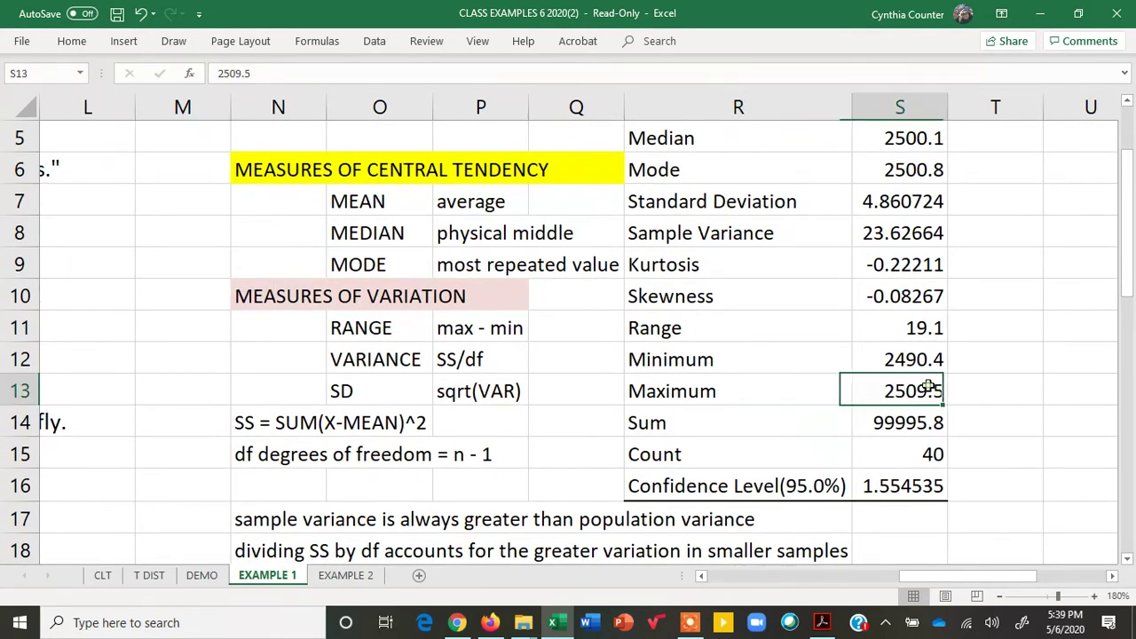
{"action": "left_click_drag", "start_coordinate": [1026, 579], "coordinate": [830, 577]}
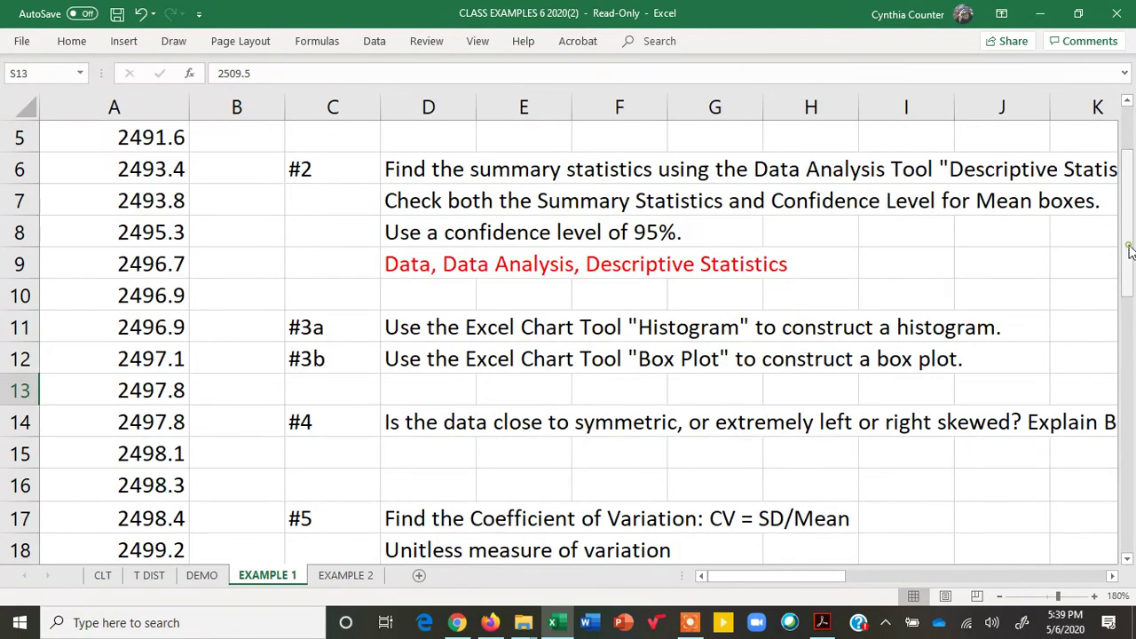
{"action": "left_click_drag", "start_coordinate": [1129, 252], "coordinate": [1131, 426]}
{"action": "left_click_drag", "start_coordinate": [1127, 558], "coordinate": [1130, 566]}
{"action": "left_click", "coordinate": [118, 524]}
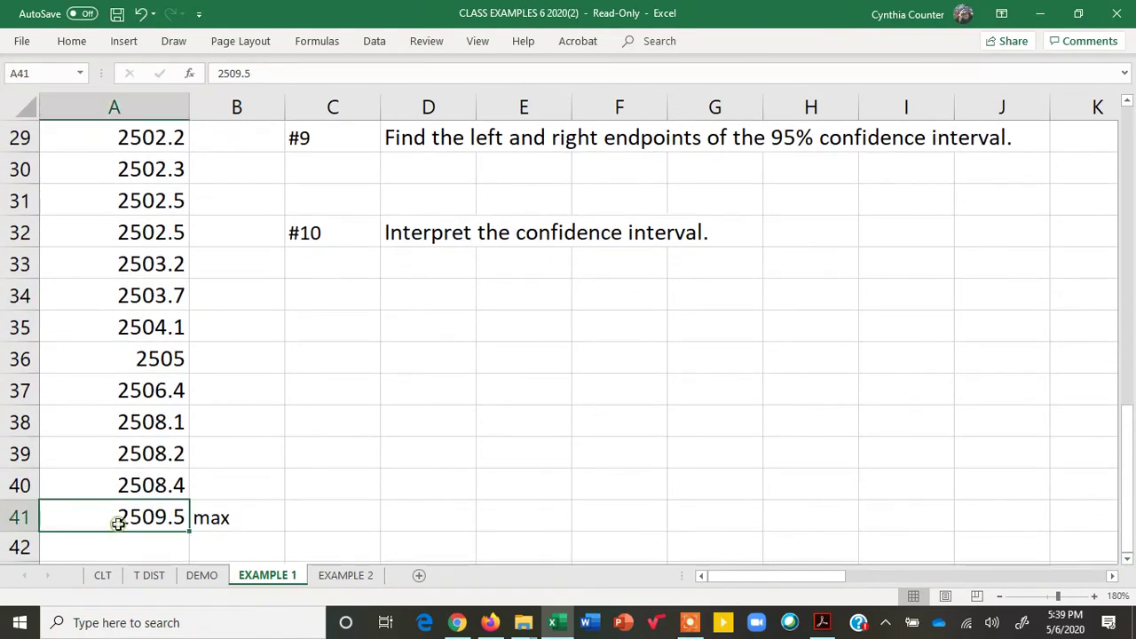
Return to the statistics table and examine the Sum label and its value in R14:S14.
{"action": "left_click_drag", "start_coordinate": [813, 574], "coordinate": [927, 576]}
{"action": "left_click_drag", "start_coordinate": [1126, 441], "coordinate": [1126, 93]}
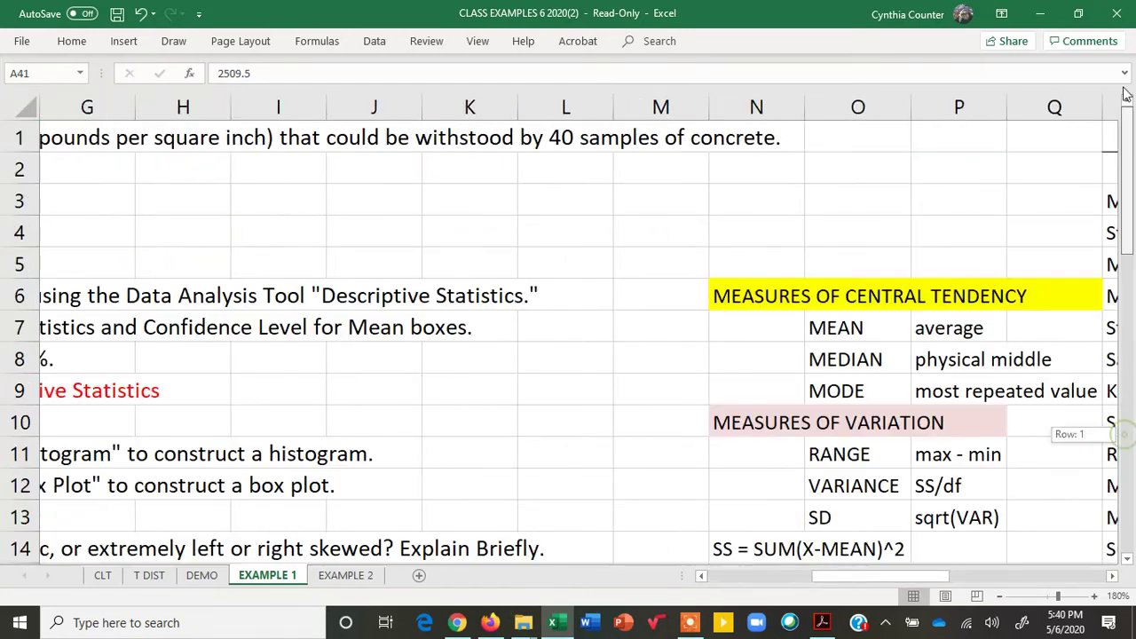
{"action": "left_click_drag", "start_coordinate": [938, 577], "coordinate": [1034, 578]}
{"action": "left_click", "coordinate": [811, 548]}
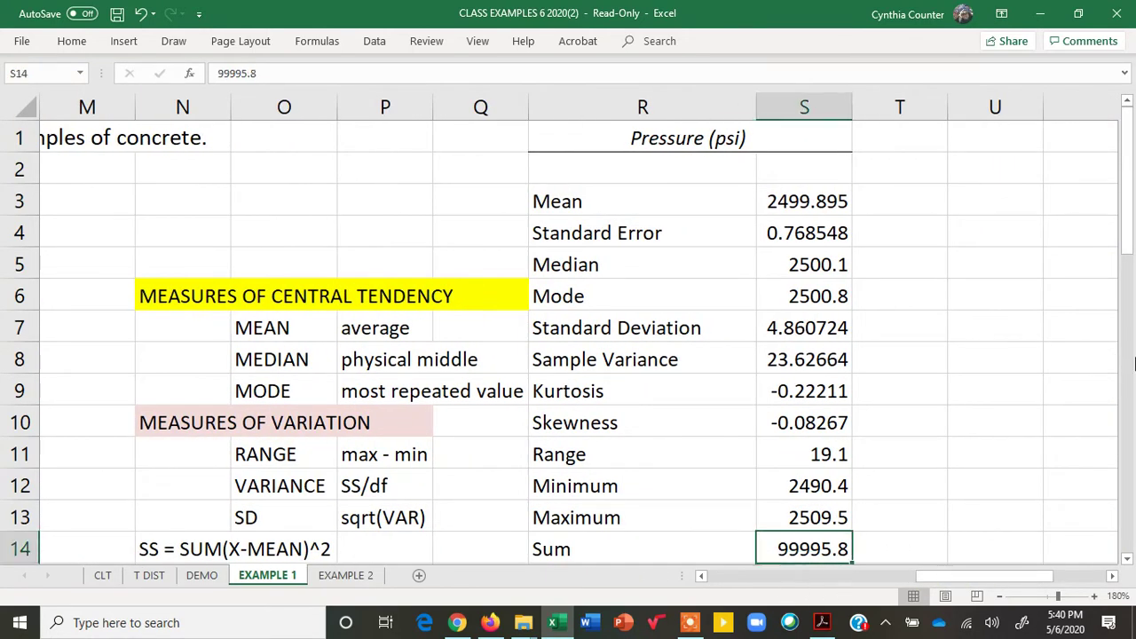
{"action": "left_click_drag", "start_coordinate": [1127, 203], "coordinate": [1128, 222]}
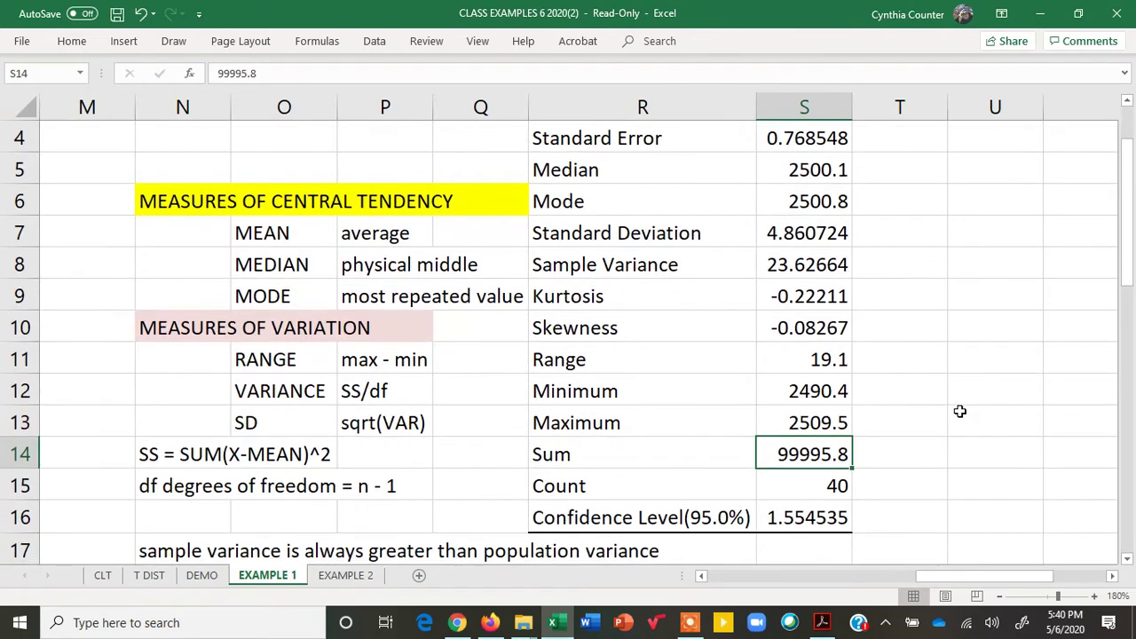
{"action": "left_click", "coordinate": [564, 455]}
{"action": "left_click", "coordinate": [794, 455]}
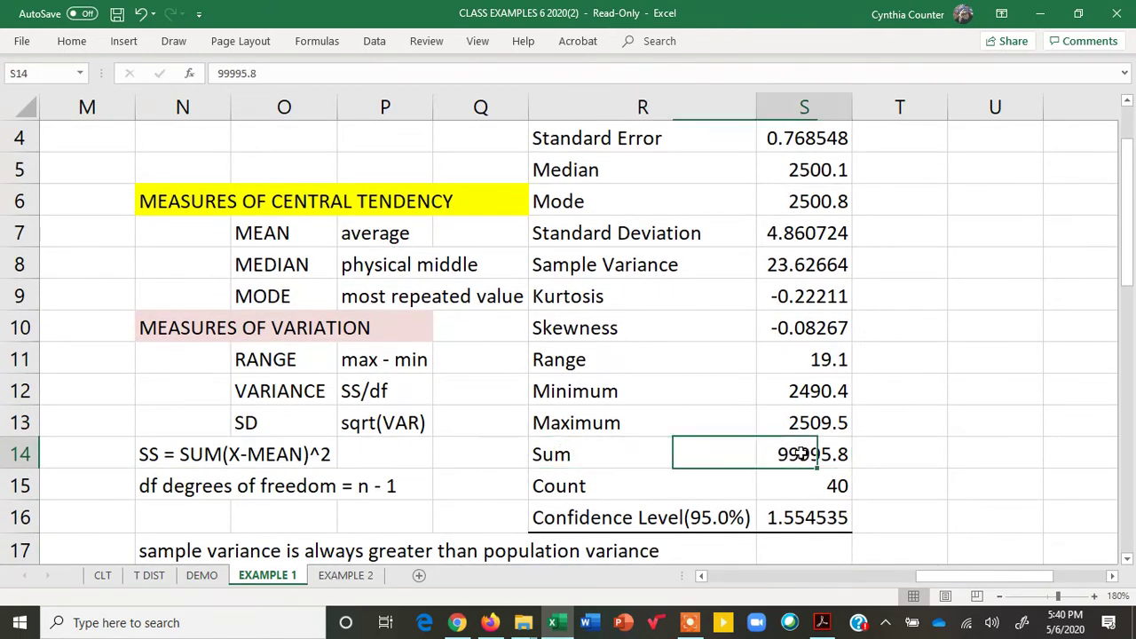
{"action": "left_click", "coordinate": [630, 458]}
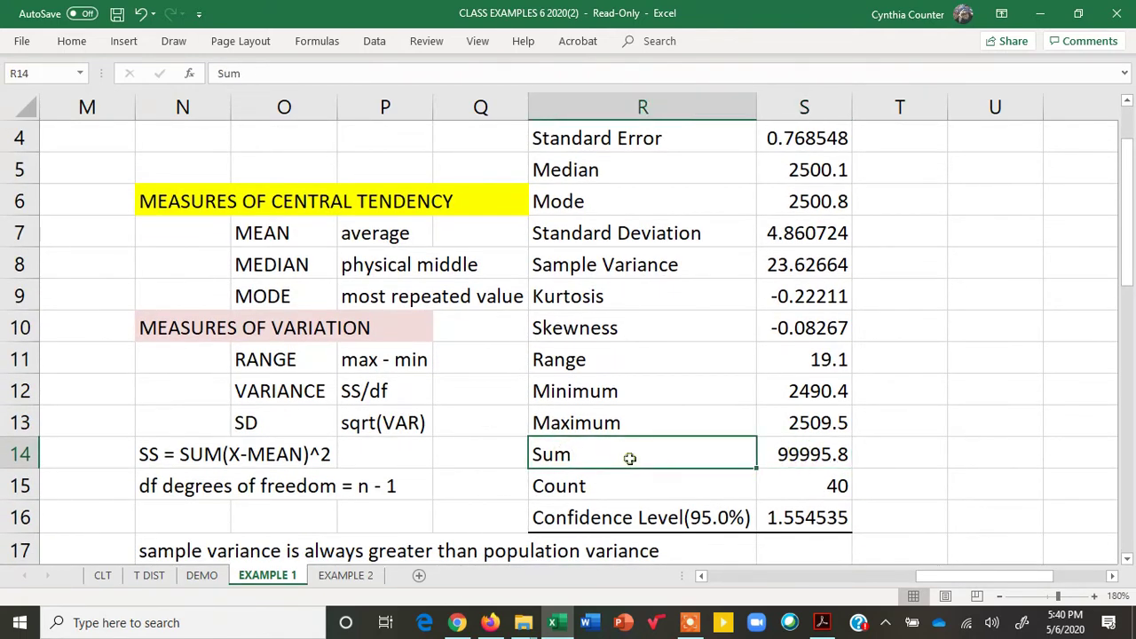
{"action": "left_click", "coordinate": [804, 458]}
{"action": "left_click", "coordinate": [662, 465]}
{"action": "left_click_drag", "start_coordinate": [662, 466], "coordinate": [776, 459]}
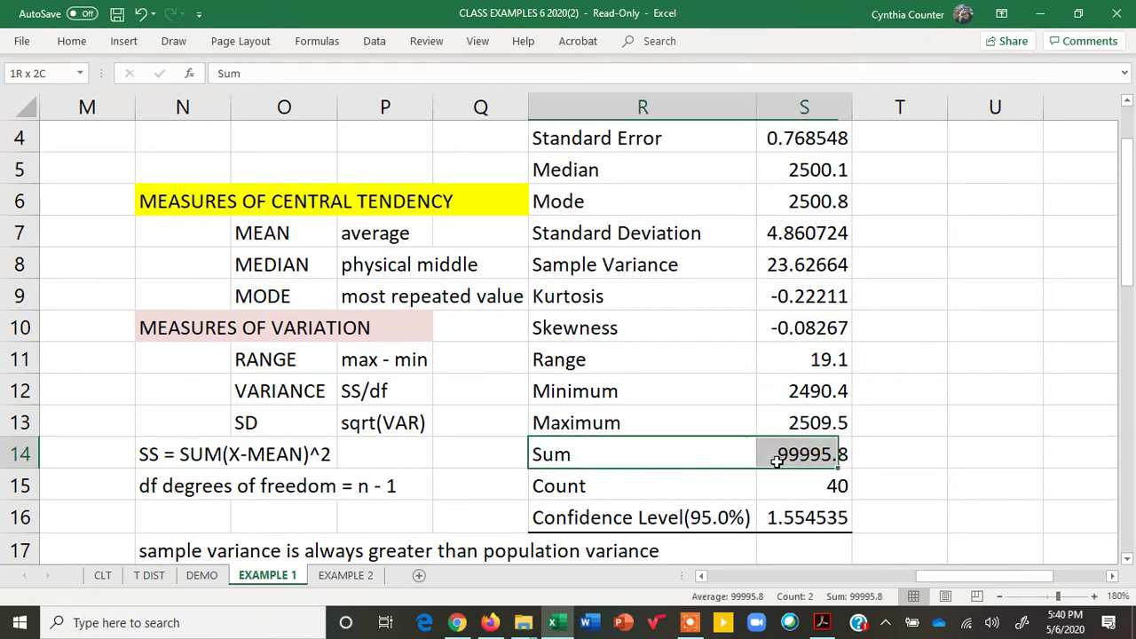
Examine the Count row, and select the Confidence Level(95.0%) label with its value in R16:S16.
{"action": "left_click", "coordinate": [641, 495]}
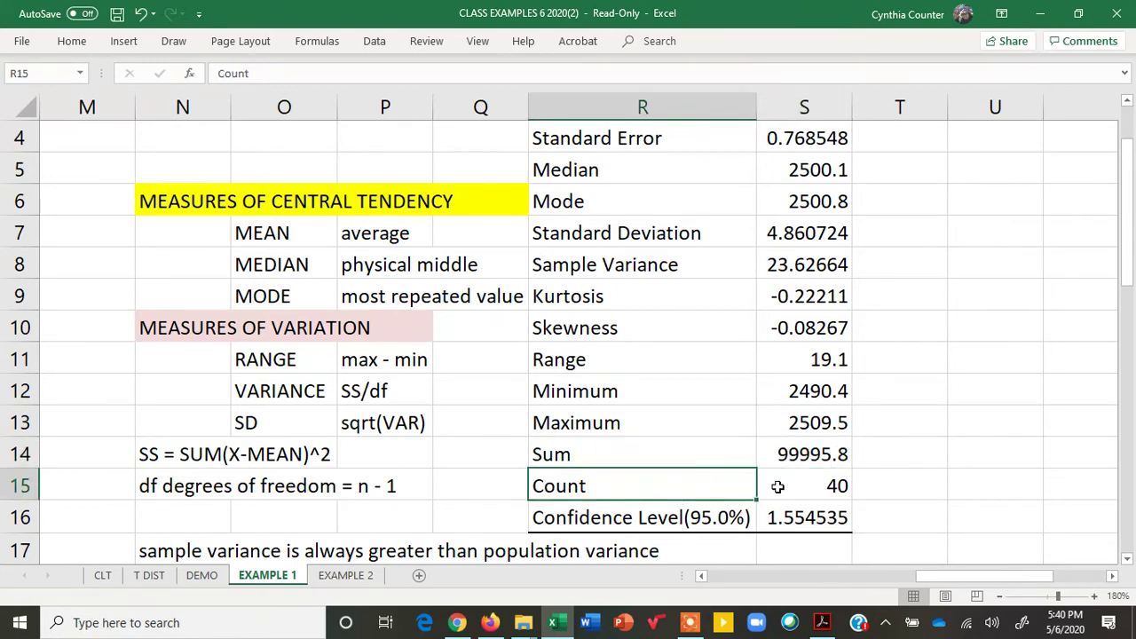
{"action": "left_click", "coordinate": [827, 486]}
{"action": "left_click", "coordinate": [673, 490]}
{"action": "left_click", "coordinate": [817, 486]}
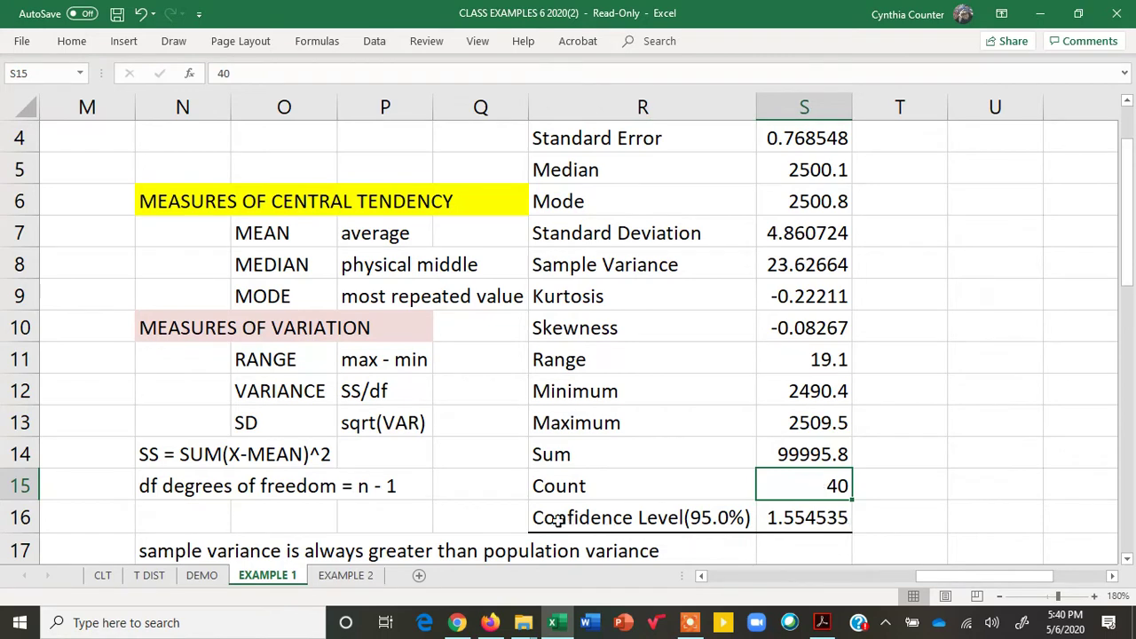
{"action": "left_click_drag", "start_coordinate": [559, 521], "coordinate": [805, 518]}
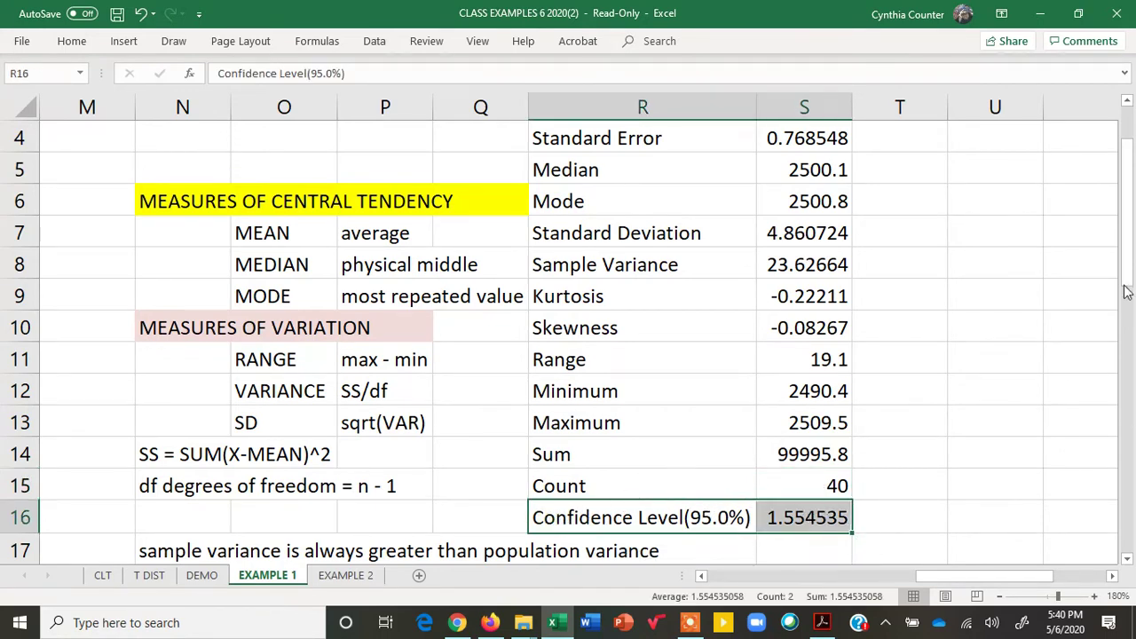
Merge N6:Q6, which holds the MEASURES OF CENTRAL TENDENCY heading, using Merge Cells without centering.
{"action": "left_click_drag", "start_coordinate": [1127, 266], "coordinate": [1124, 177]}
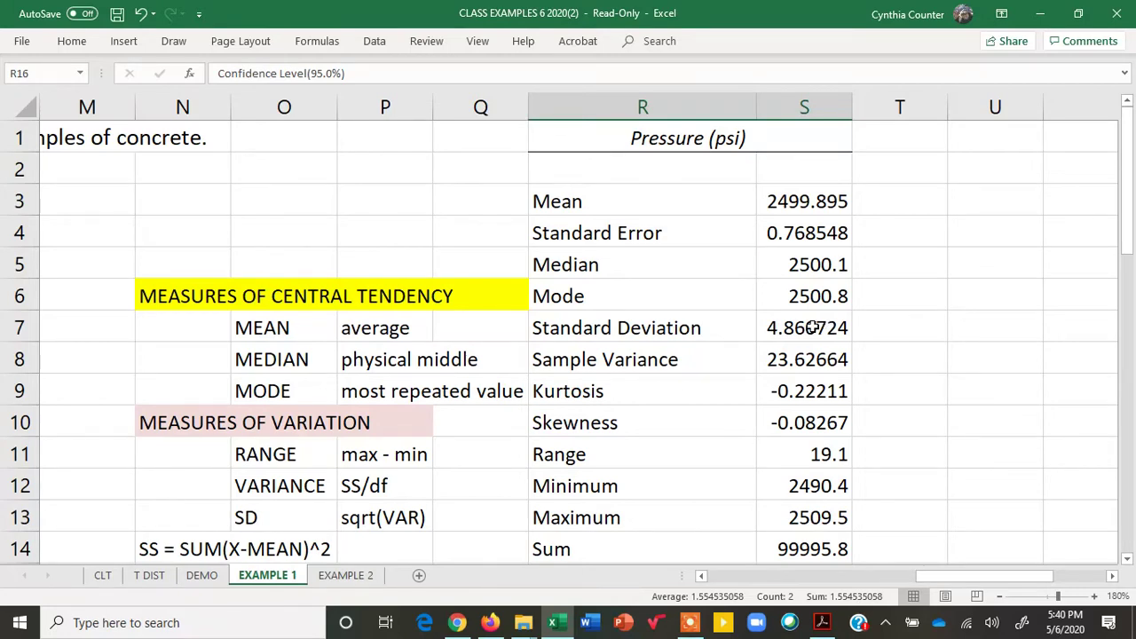
{"action": "left_click", "coordinate": [165, 297]}
{"action": "left_click_drag", "start_coordinate": [263, 298], "coordinate": [469, 293]}
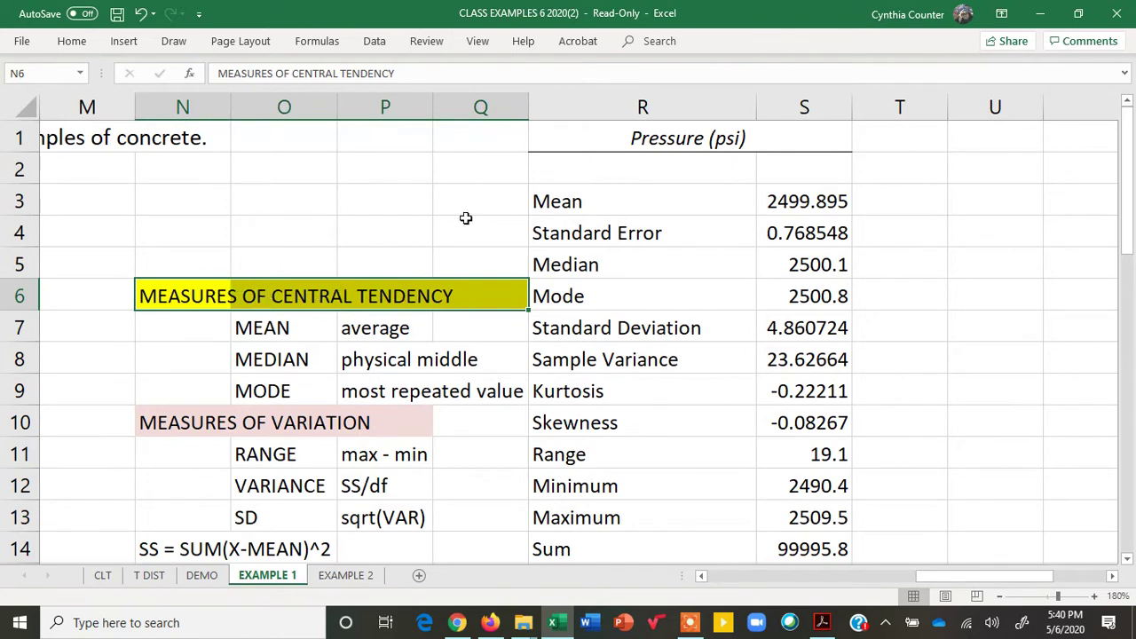
{"action": "left_click", "coordinate": [83, 45]}
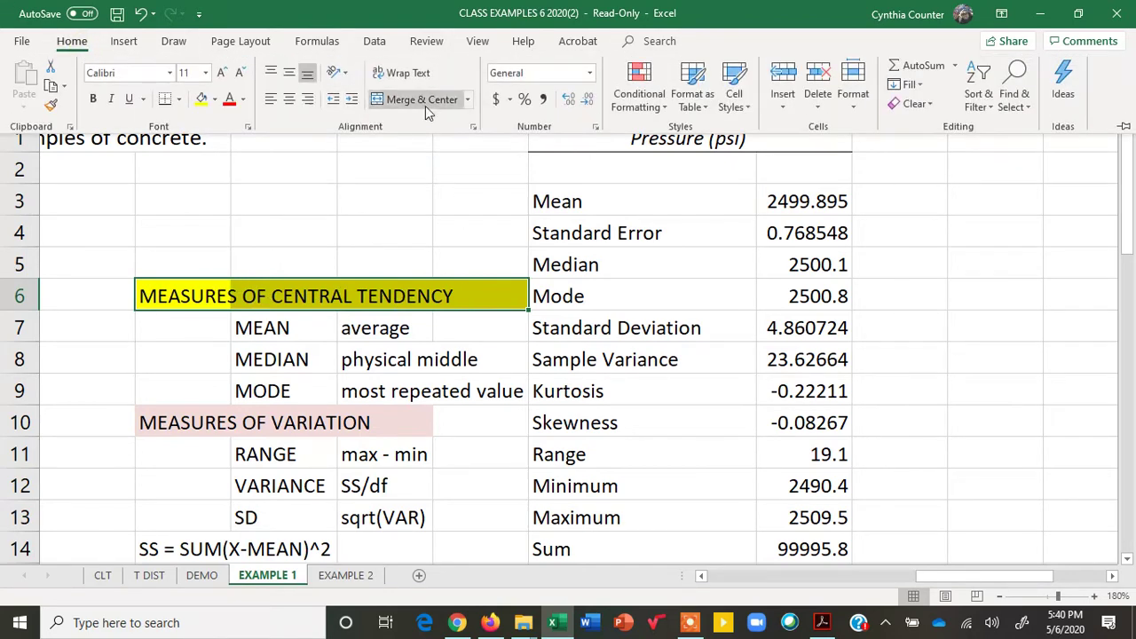
{"action": "left_click", "coordinate": [468, 100]}
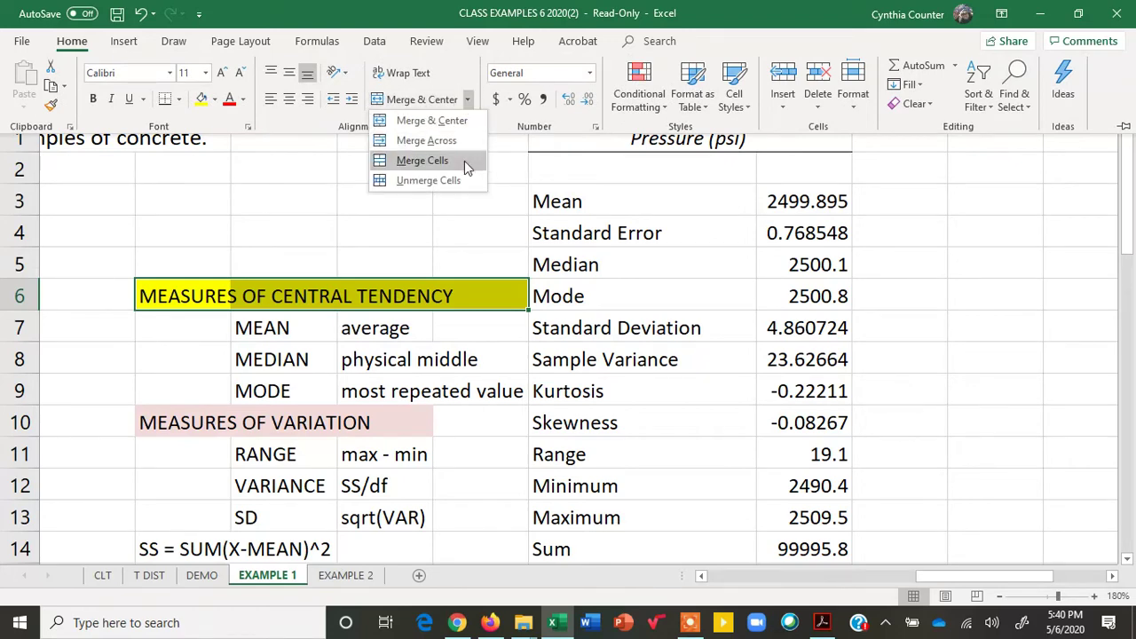
{"action": "left_click", "coordinate": [464, 161]}
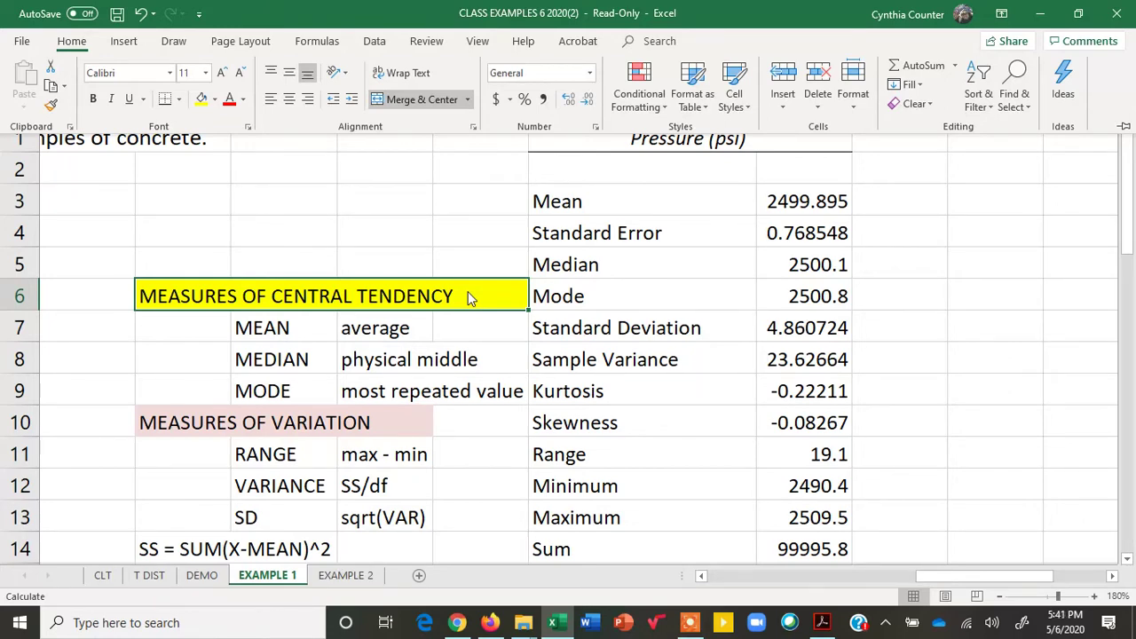
Examine the MEDIAN note in O8 and its definition, physical middle, in P8.
{"action": "left_click", "coordinate": [260, 357]}
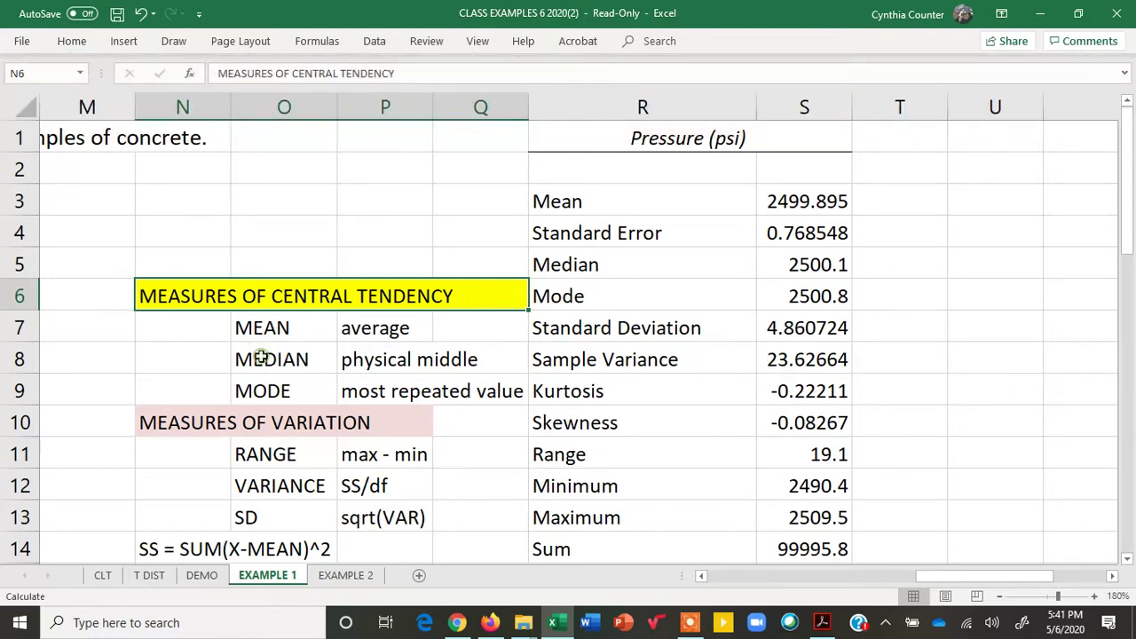
{"action": "double_click", "coordinate": [260, 357]}
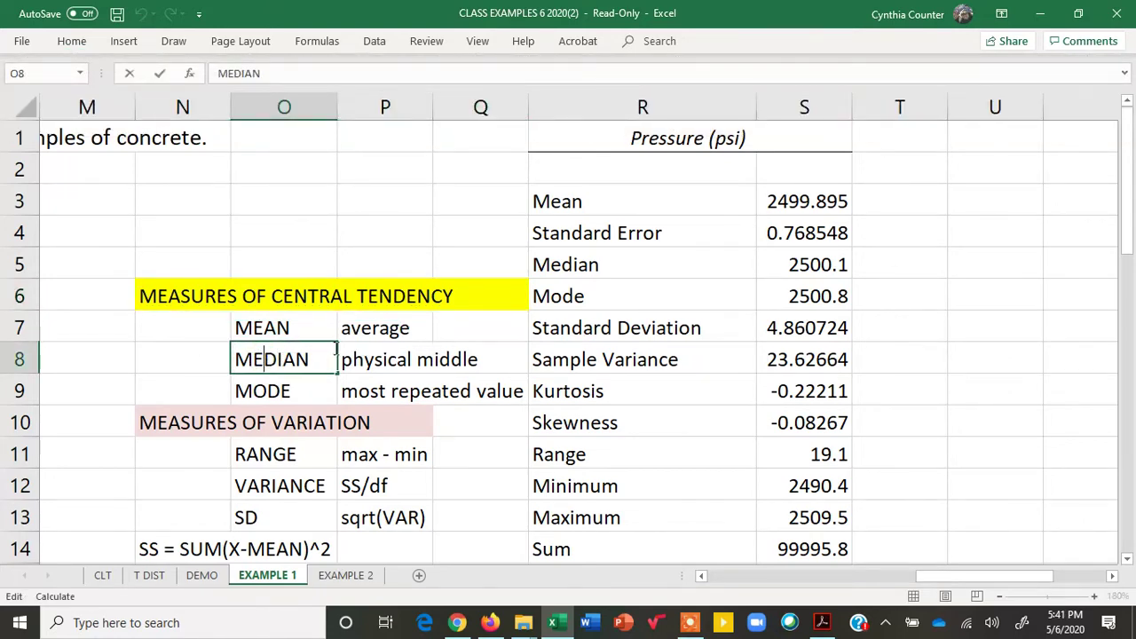
{"action": "left_click", "coordinate": [190, 358]}
{"action": "left_click", "coordinate": [267, 353]}
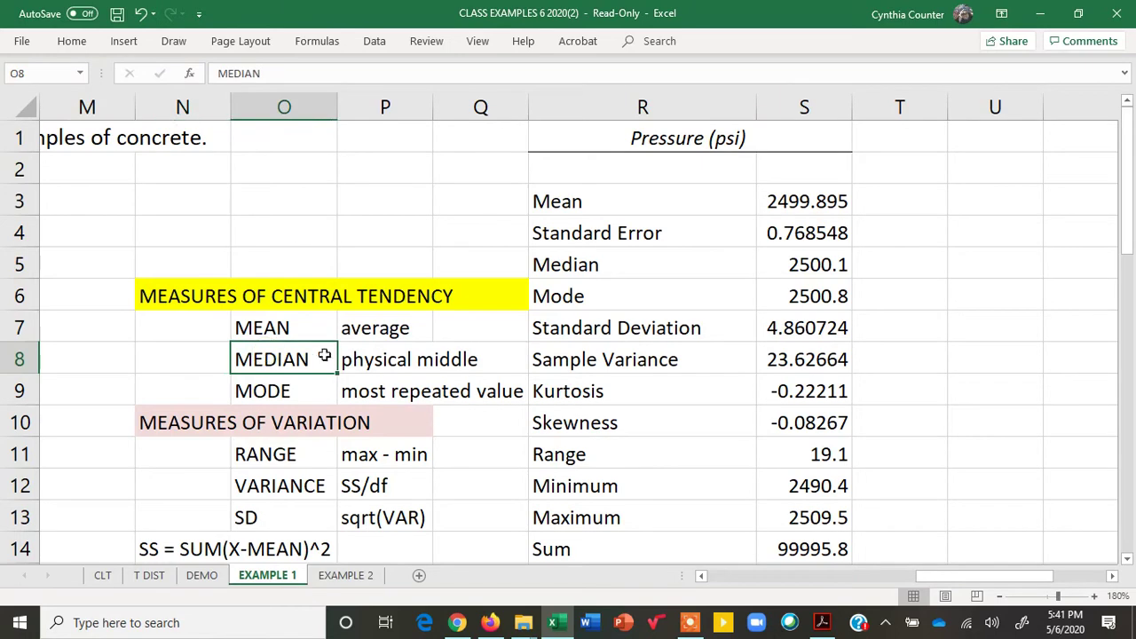
{"action": "left_click", "coordinate": [398, 359]}
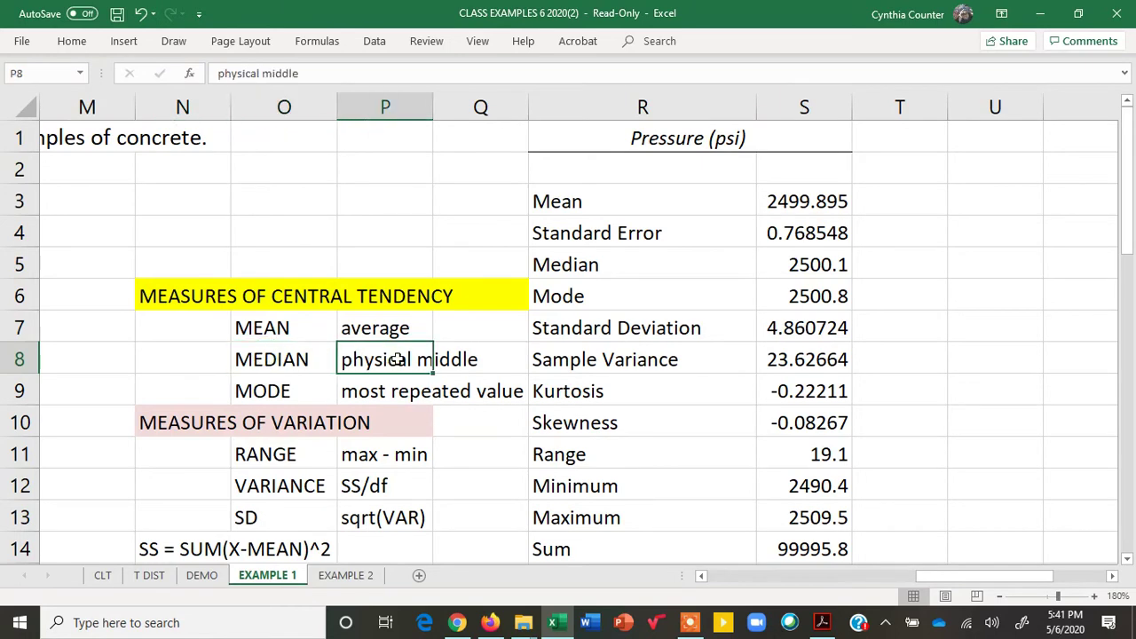
Select the two middle pressure values in A21:A22 to check their average against the Median in the statistics table.
{"action": "left_click_drag", "start_coordinate": [952, 577], "coordinate": [714, 577]}
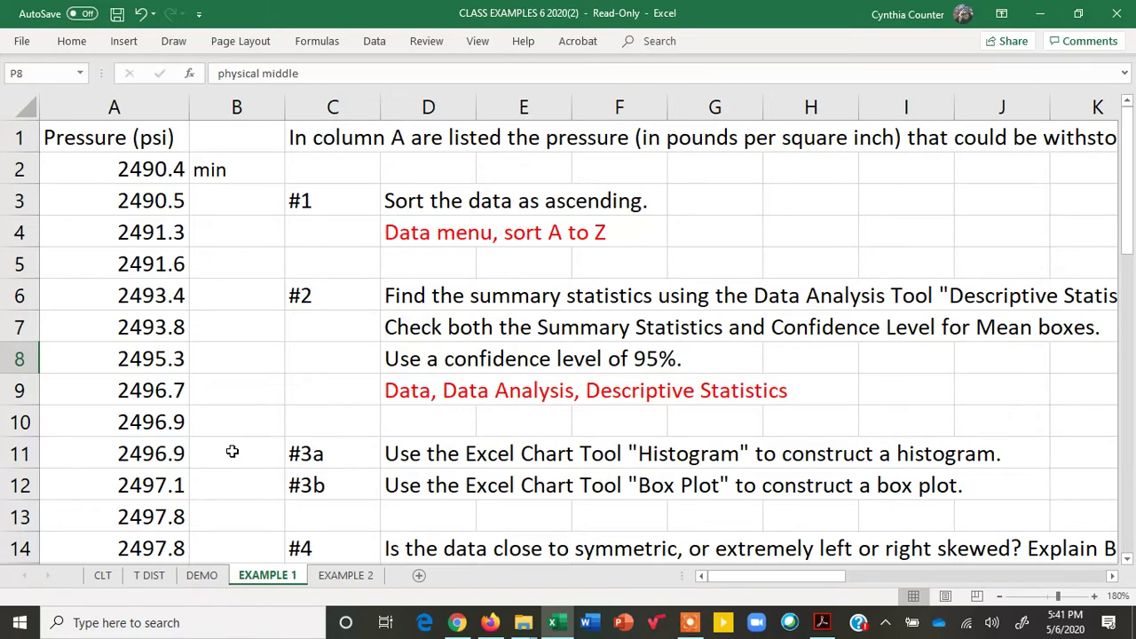
{"action": "left_click_drag", "start_coordinate": [1131, 141], "coordinate": [1133, 336]}
{"action": "left_click", "coordinate": [154, 169]}
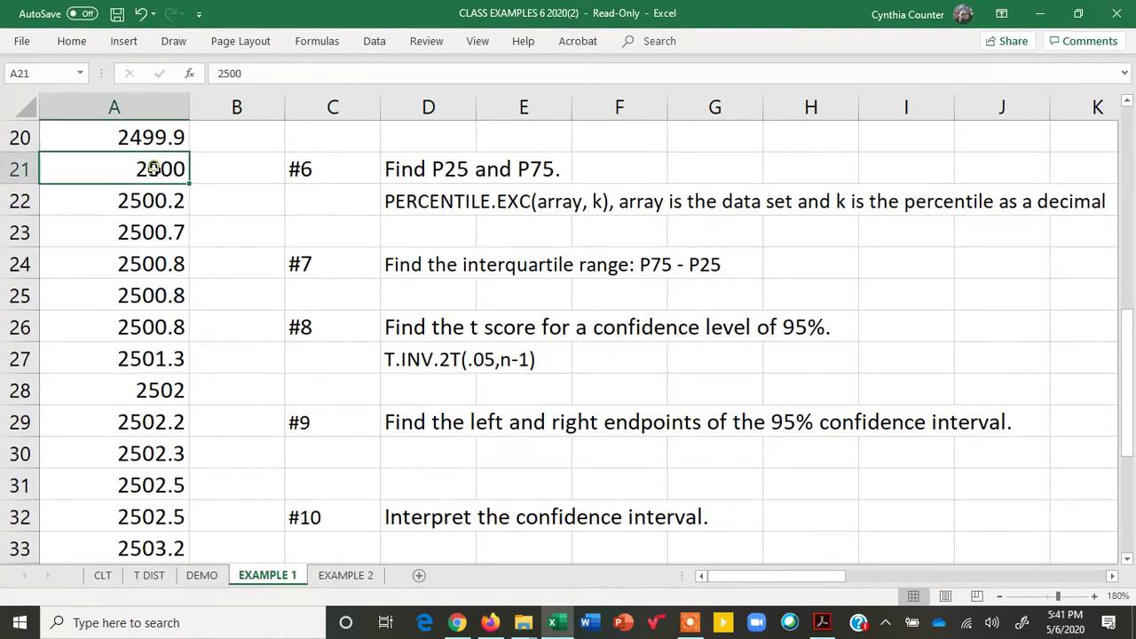
{"action": "left_click_drag", "start_coordinate": [154, 169], "coordinate": [157, 198]}
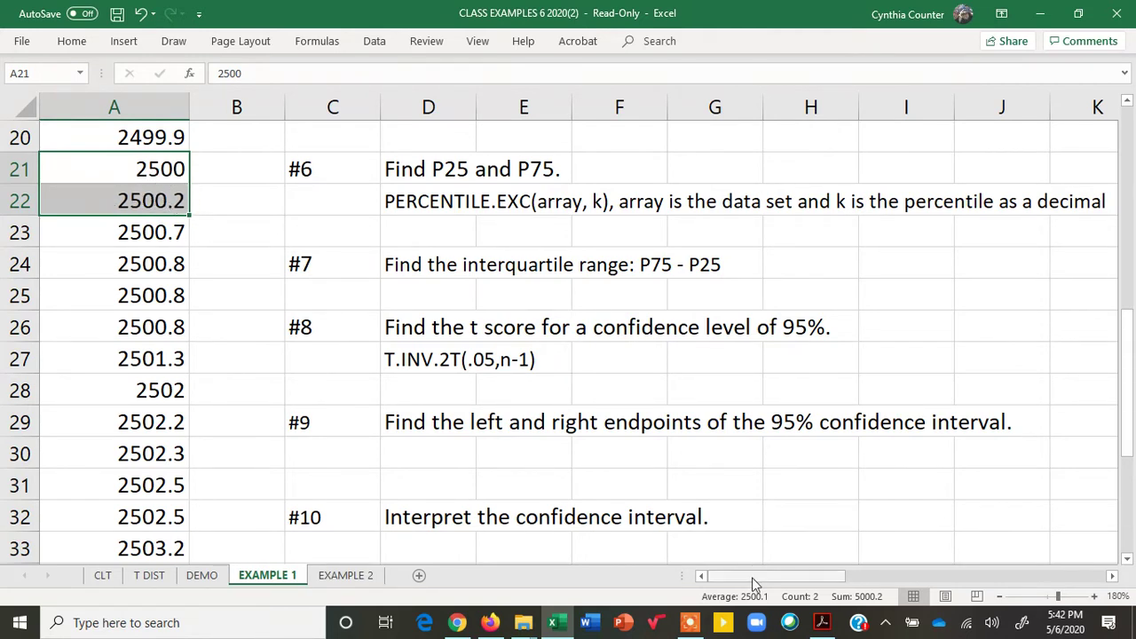
{"action": "left_click_drag", "start_coordinate": [751, 578], "coordinate": [1021, 572]}
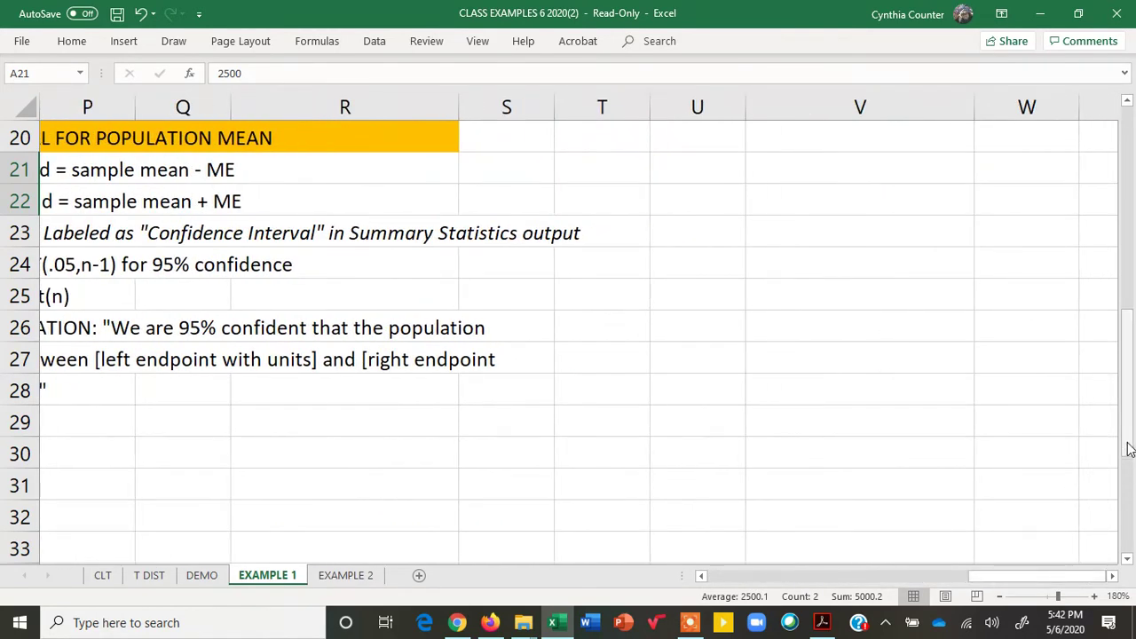
{"action": "left_click_drag", "start_coordinate": [1127, 448], "coordinate": [1125, 195]}
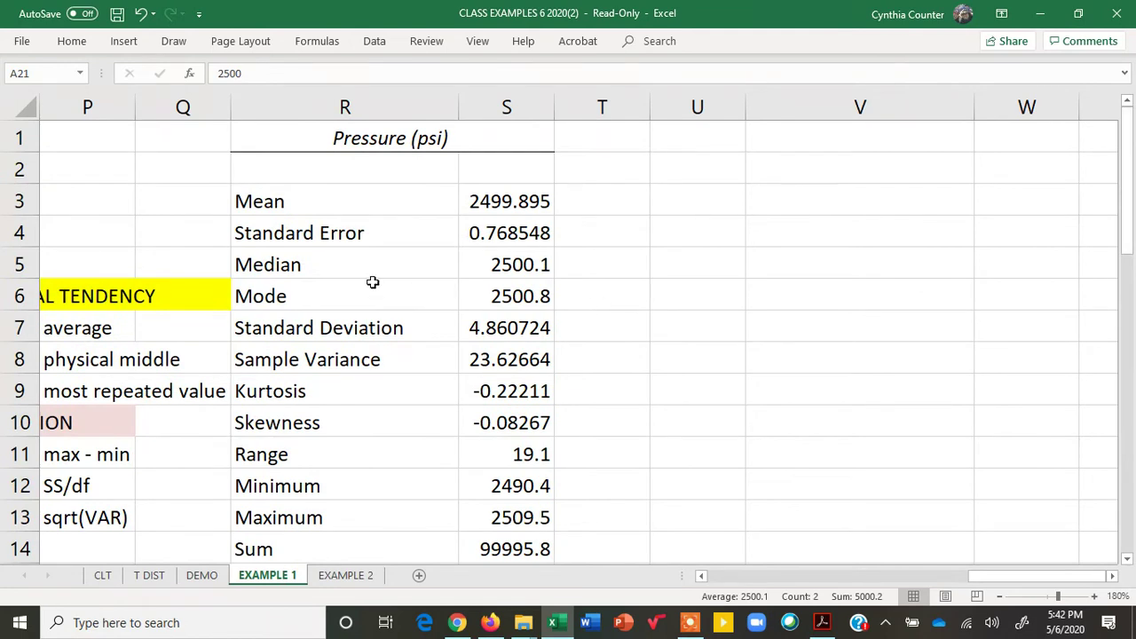
Examine the Median label in R5 and its value in S5 of the Pressure (psi) statistics table.
{"action": "left_click", "coordinate": [323, 266]}
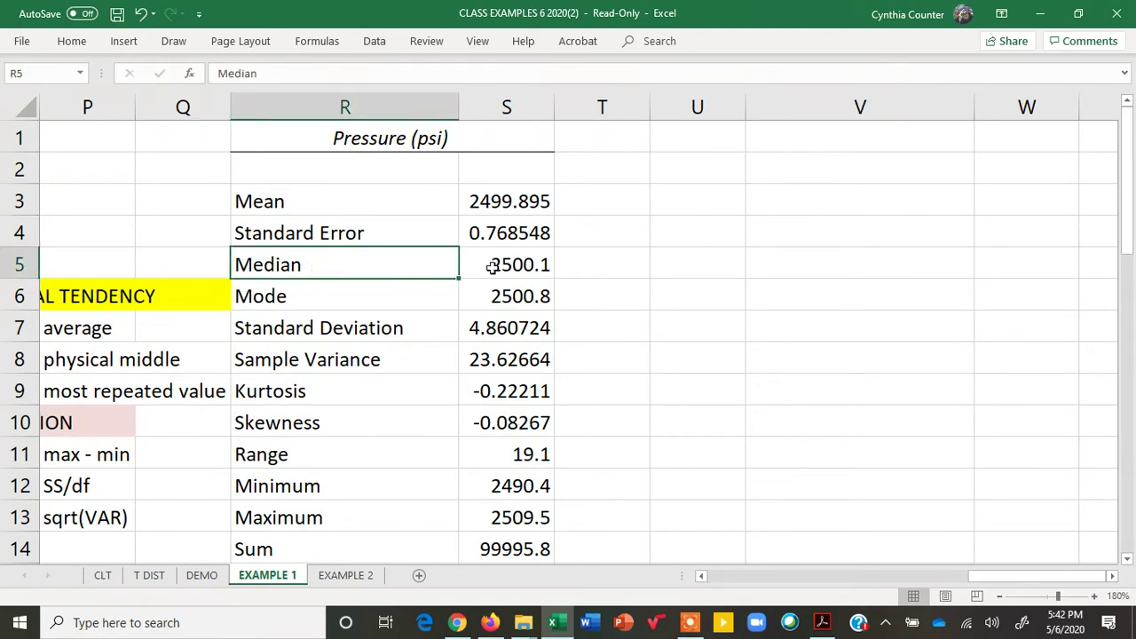
{"action": "left_click", "coordinate": [493, 267]}
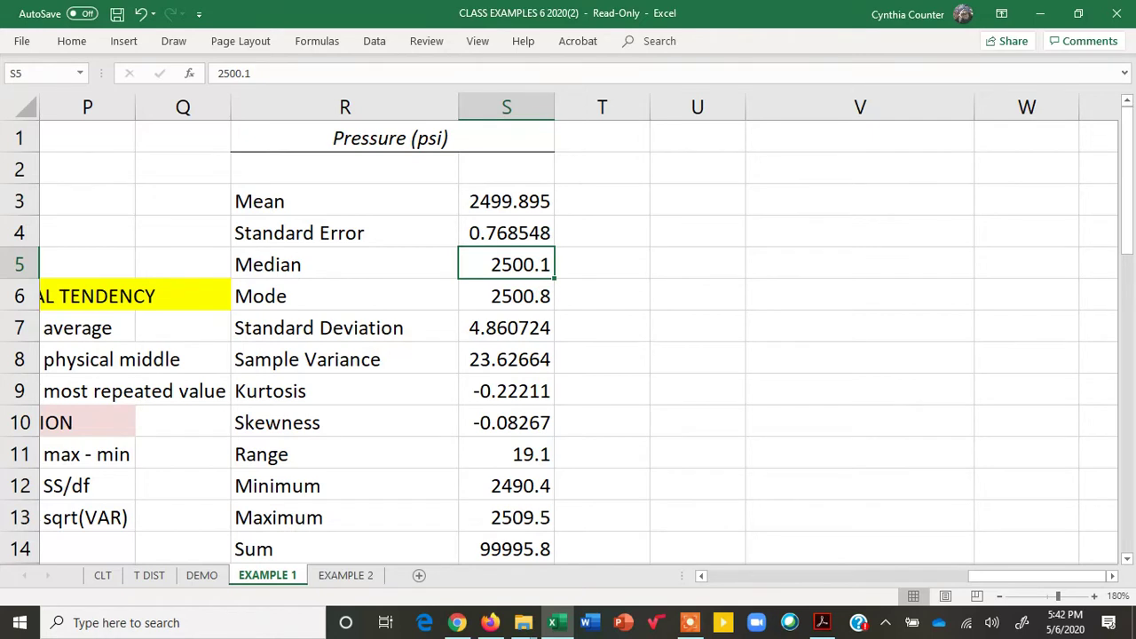
{"action": "scroll", "coordinate": [568, 337], "scroll_direction": "down", "scroll_amount": 1}
{"action": "left_click_drag", "start_coordinate": [1128, 259], "coordinate": [1128, 248]}
{"action": "left_click", "coordinate": [306, 265]}
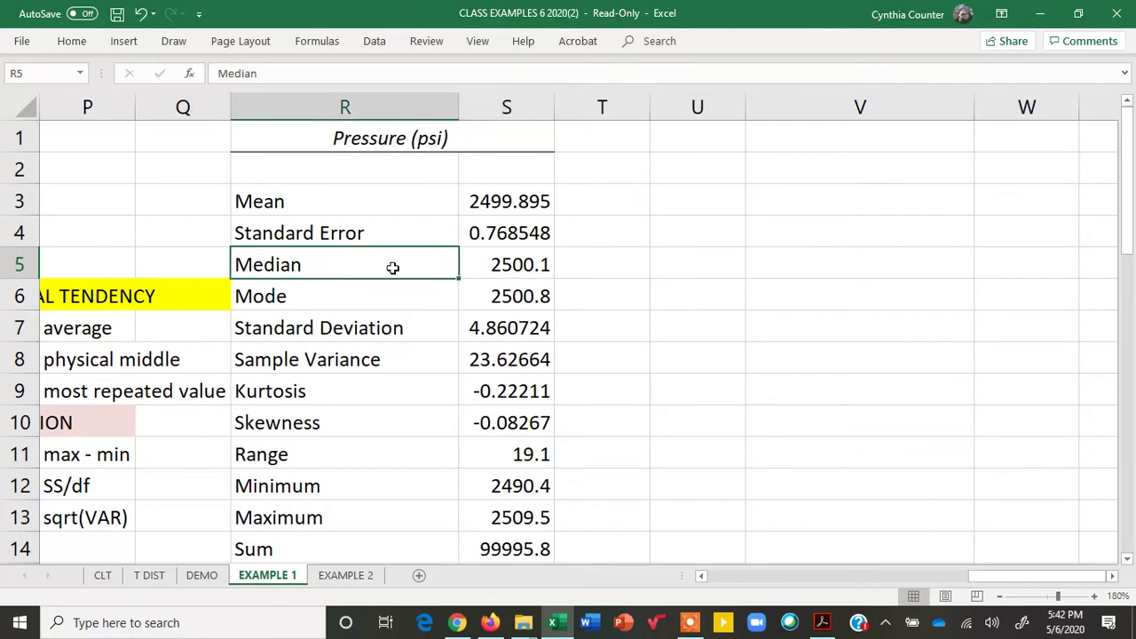
{"action": "left_click", "coordinate": [502, 264]}
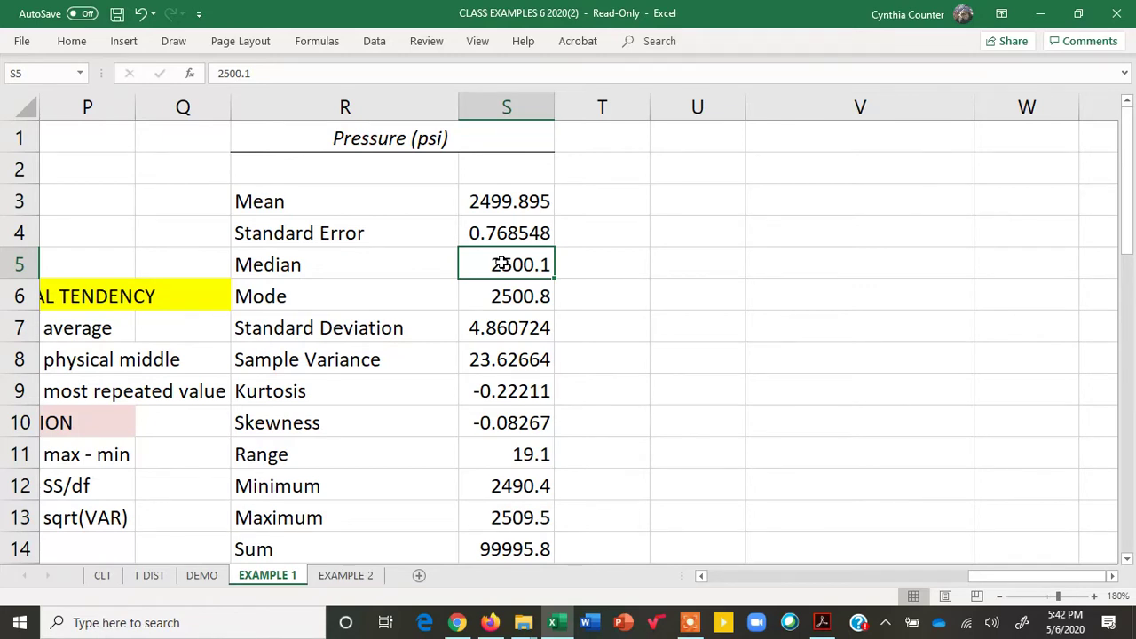
Calculate the median of the pressure data in T5 with the formula =MEDIAN(A1:A41).
{"action": "left_click", "coordinate": [603, 261]}
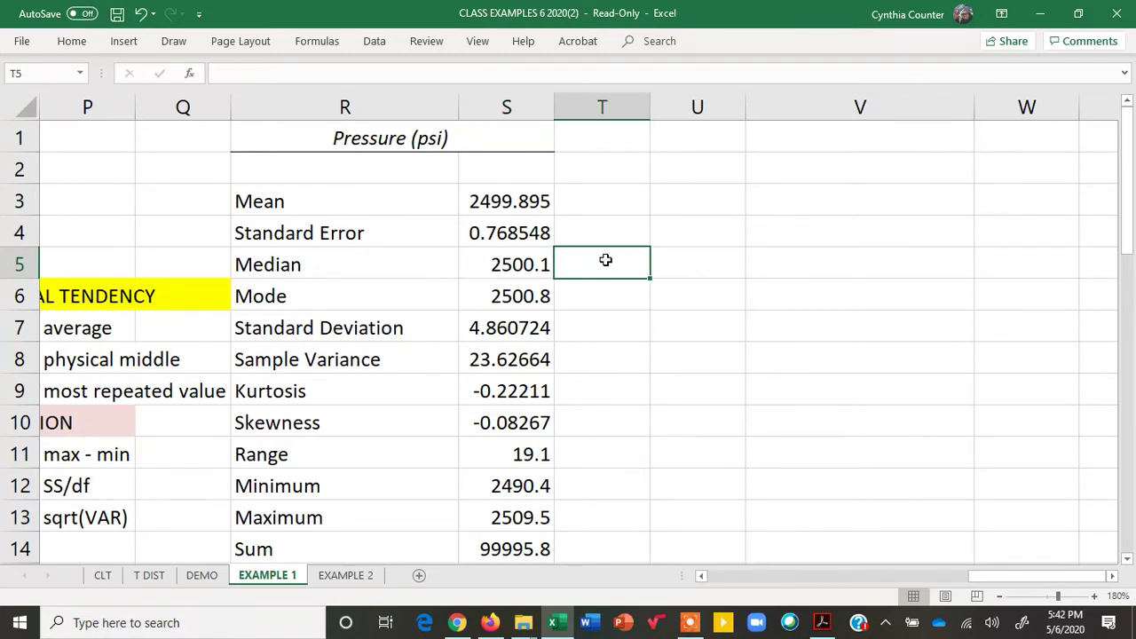
{"action": "type", "text": "="}
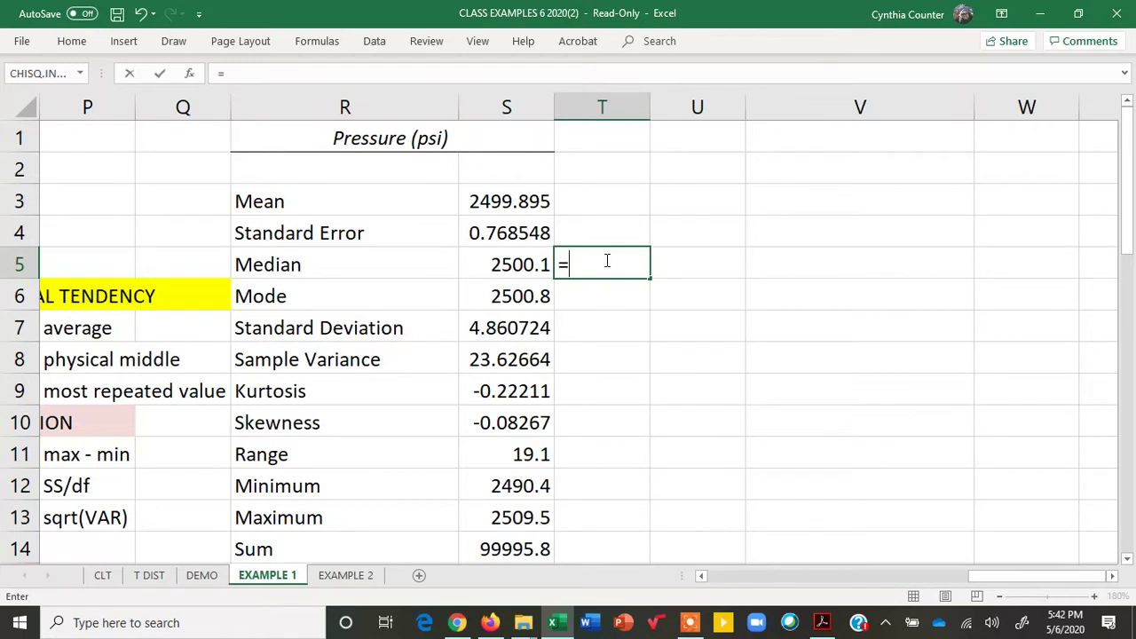
{"action": "type", "text": "m"}
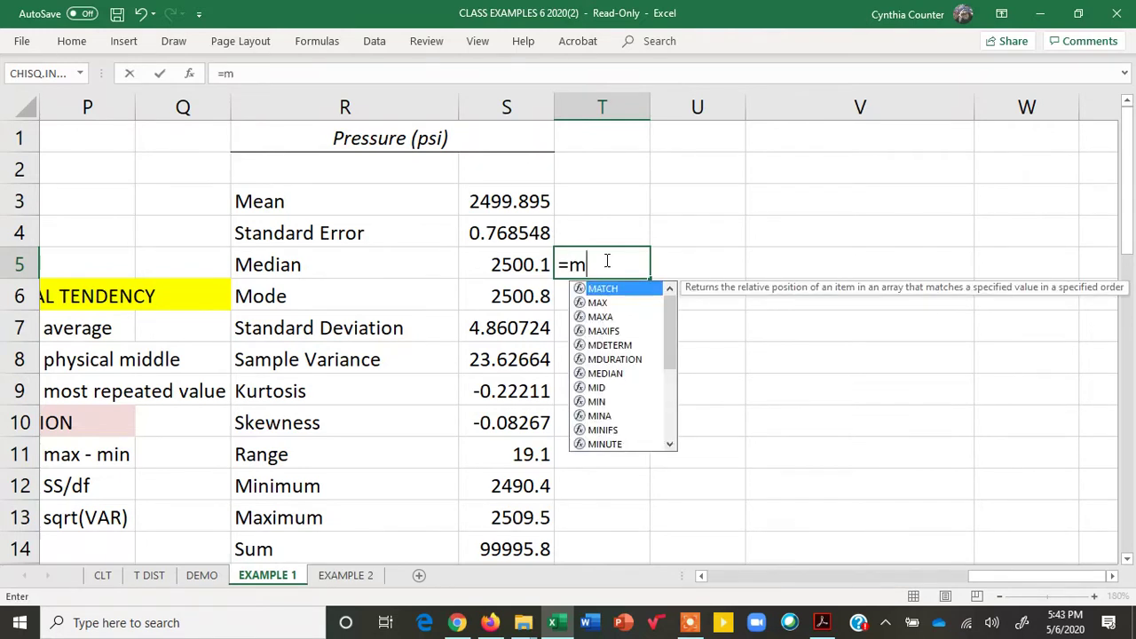
{"action": "type", "text": "e"}
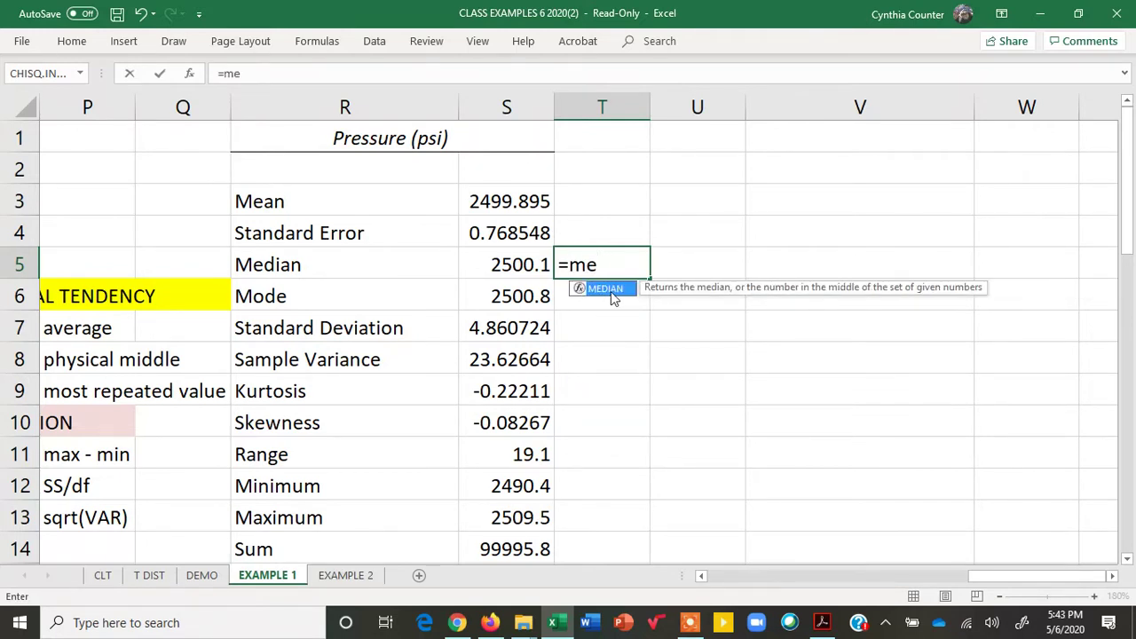
{"action": "double_click", "coordinate": [611, 290]}
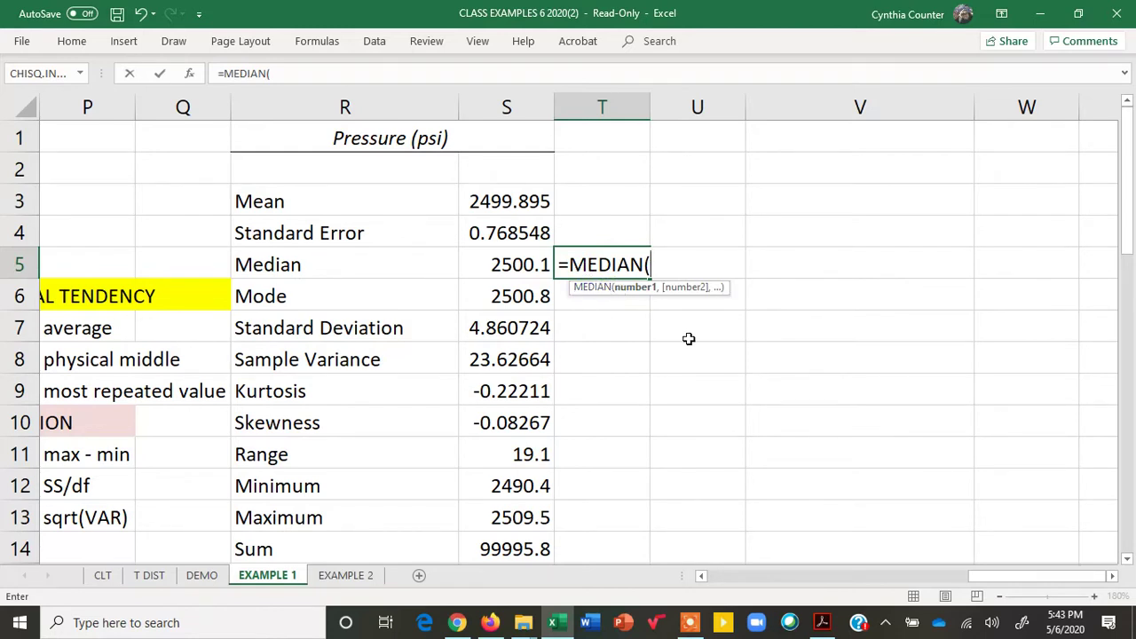
{"action": "type", "text": "A2:A41"}
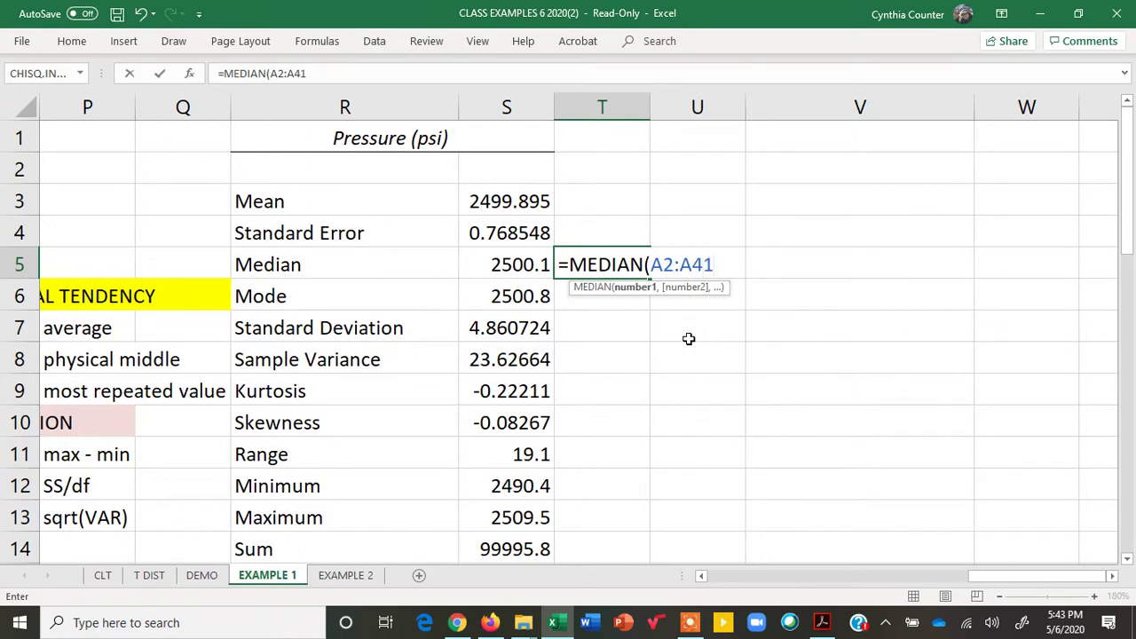
{"action": "type", "text": ")"}
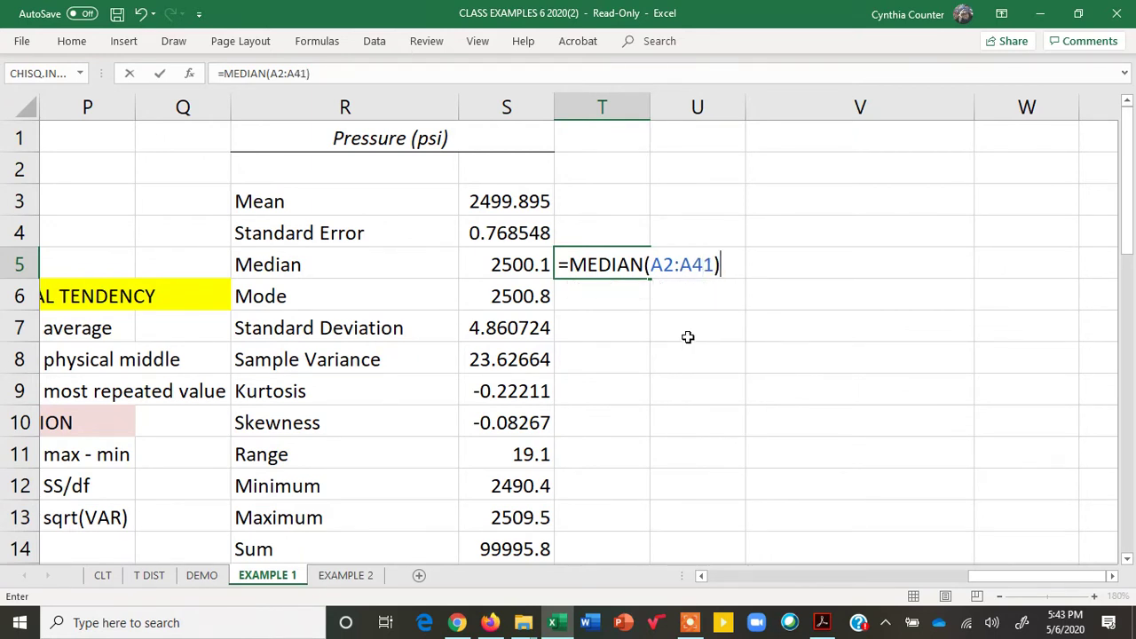
{"action": "left_click", "coordinate": [674, 264]}
{"action": "key", "text": "BackSpace"}
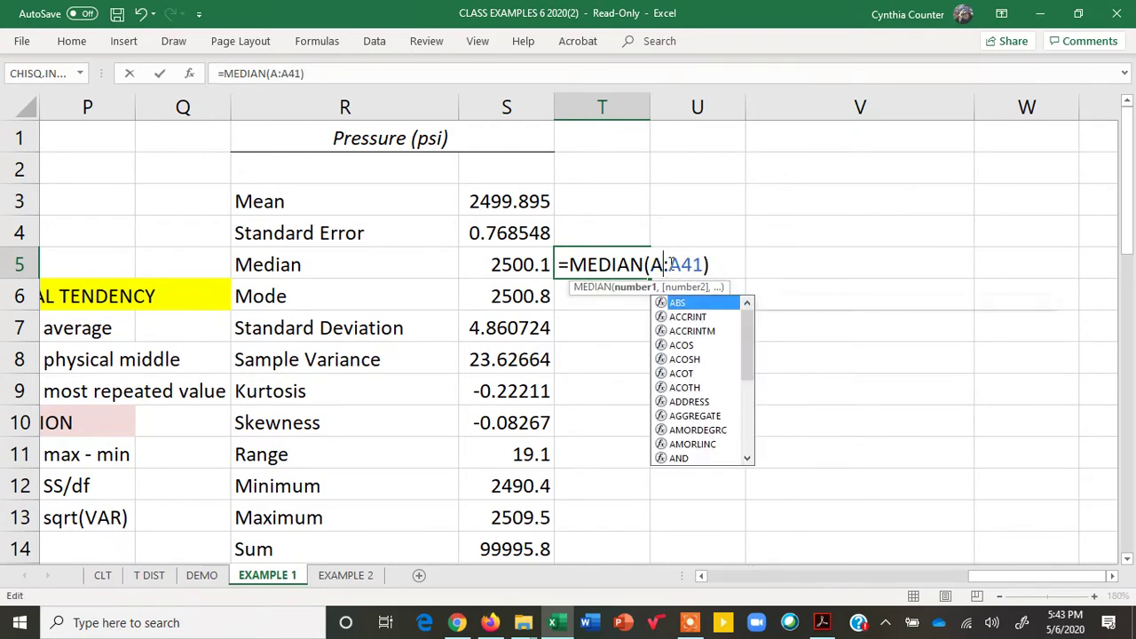
{"action": "type", "text": "1"}
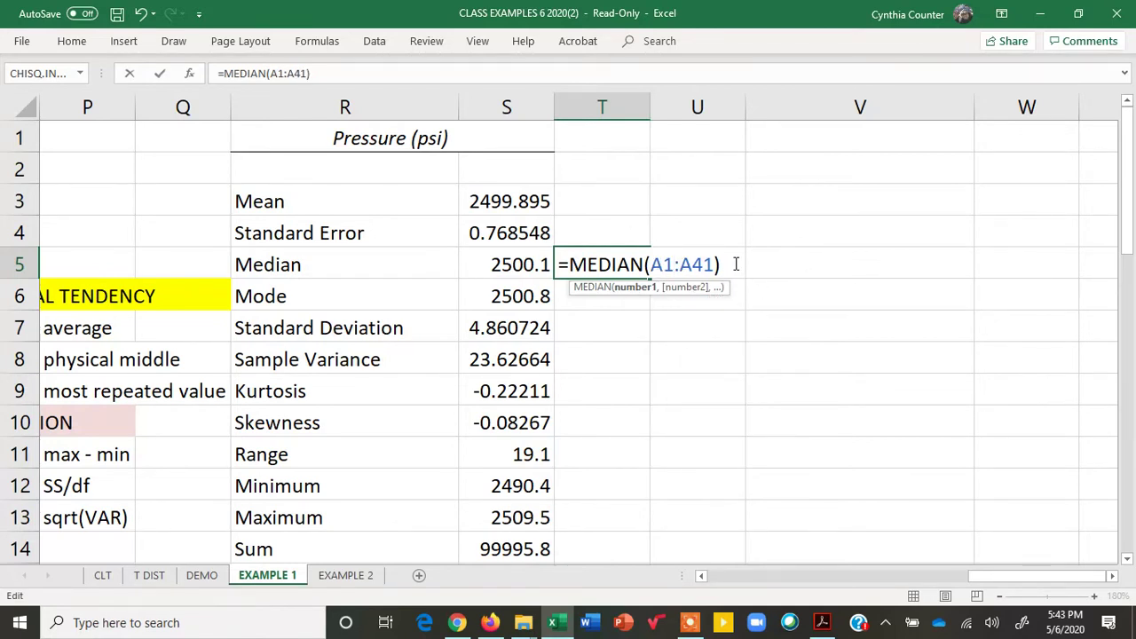
{"action": "key", "text": "Return"}
{"action": "left_click", "coordinate": [595, 265]}
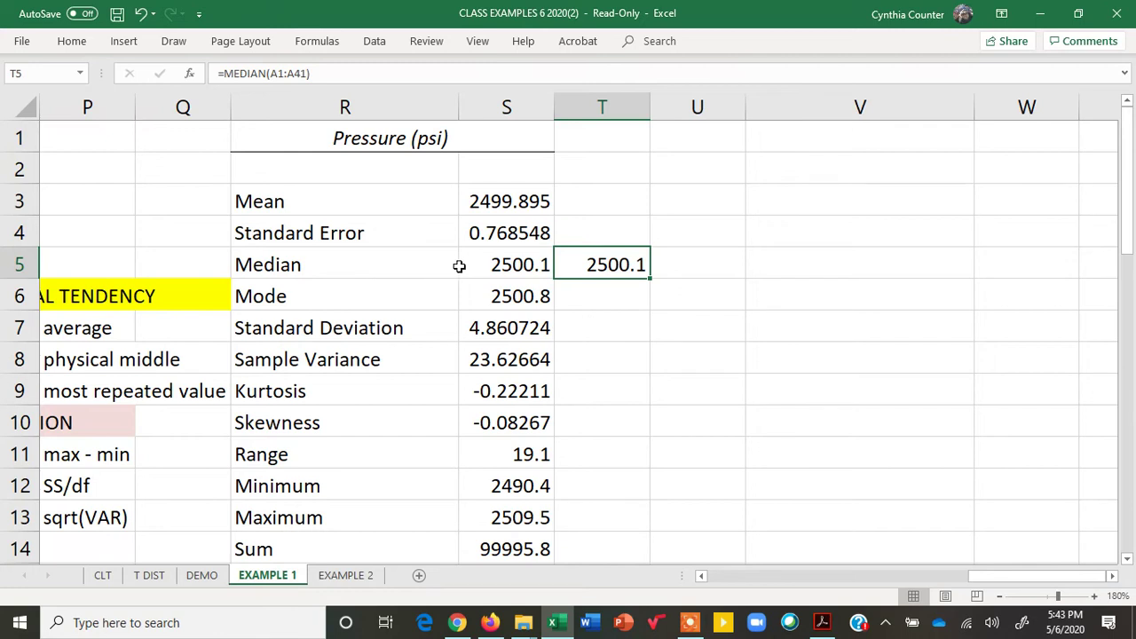
Enter the label MEDIAN in U5 and the heading FORMULAS in U1, with column U widened to fit.
{"action": "left_click", "coordinate": [711, 262]}
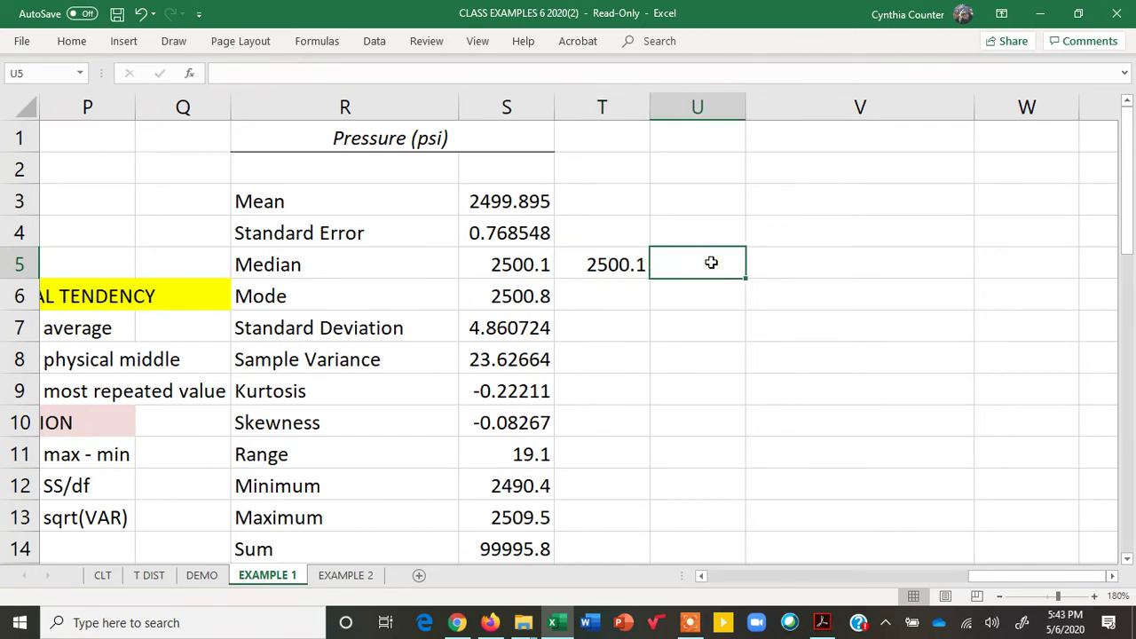
{"action": "type", "text": "MEDIAN"}
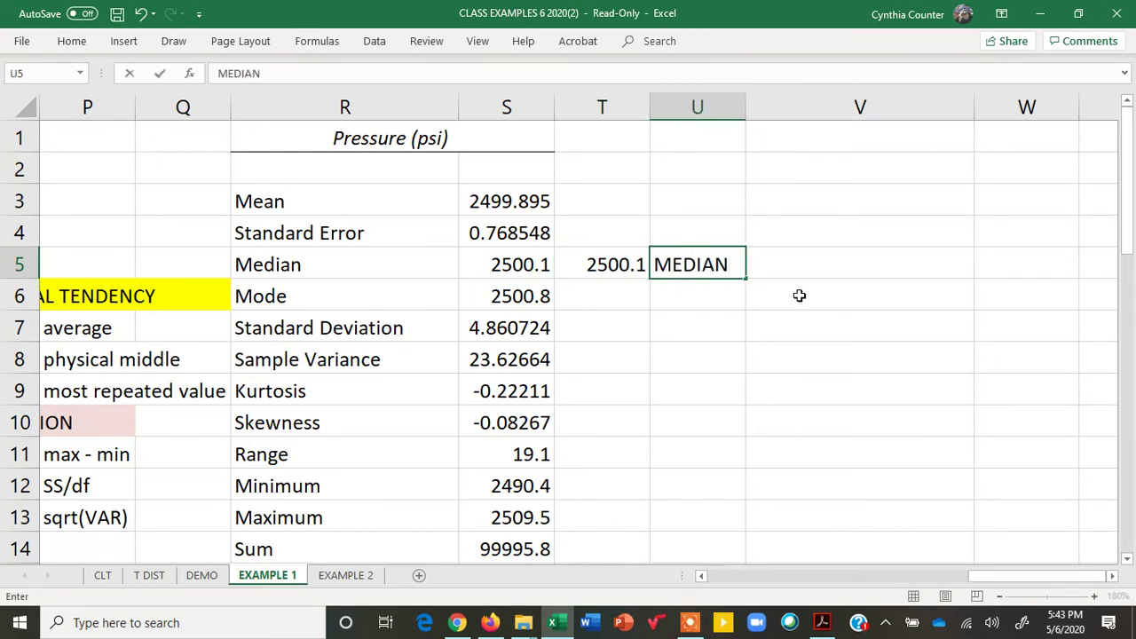
{"action": "left_click", "coordinate": [681, 131]}
{"action": "type", "text": "FORM"}
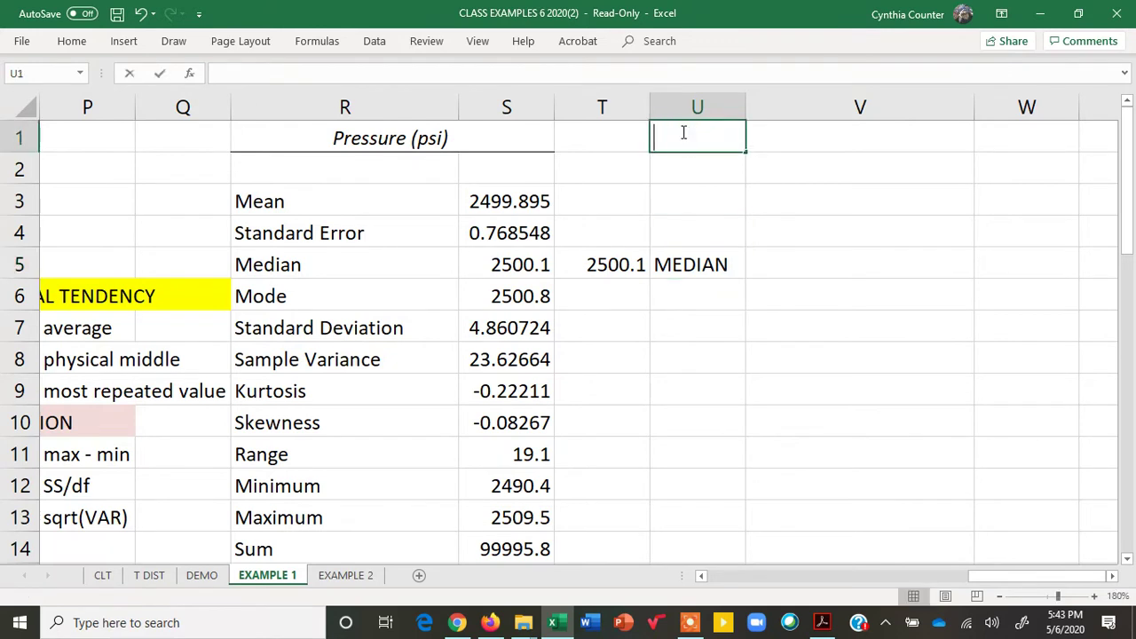
{"action": "type", "text": "ULAS"}
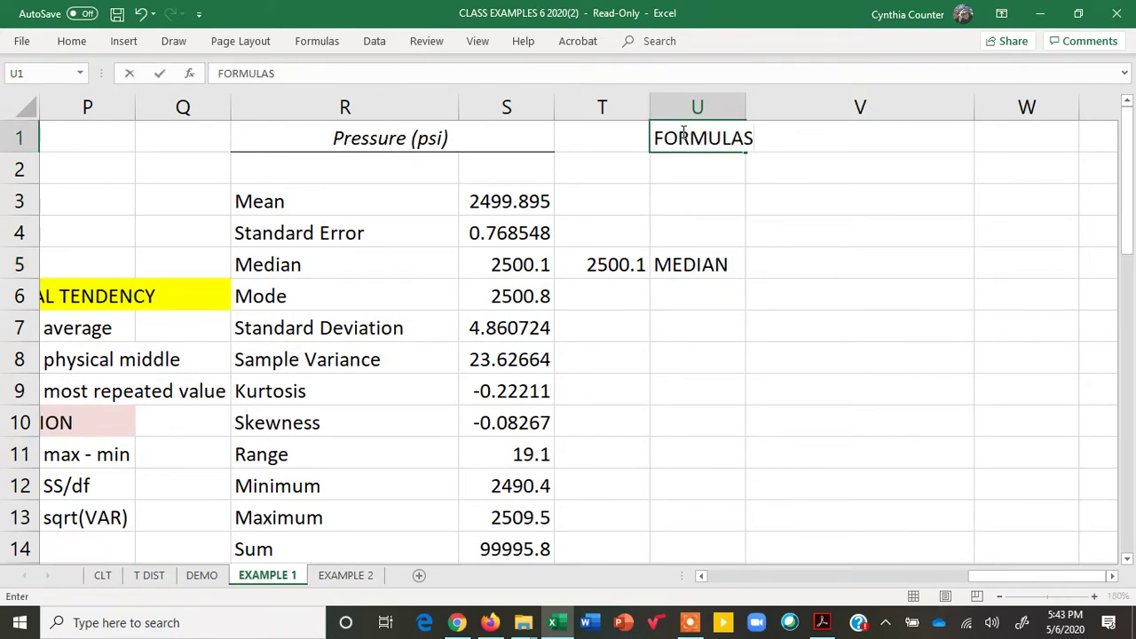
{"action": "key", "text": "Return"}
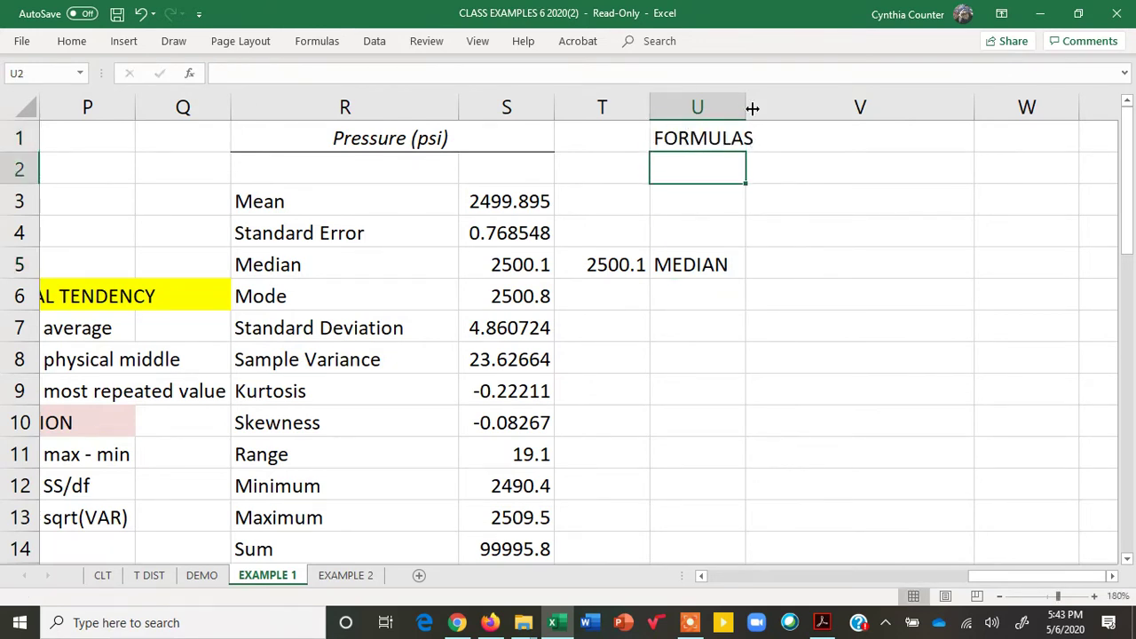
{"action": "left_click_drag", "start_coordinate": [746, 105], "coordinate": [766, 105]}
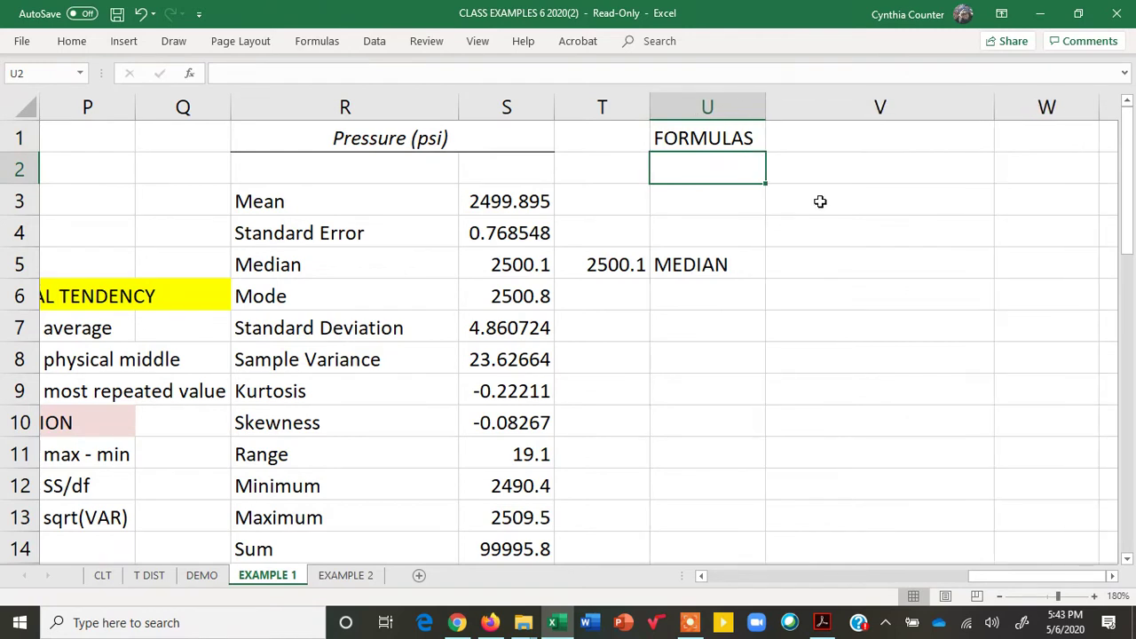
Review the Median label in R5 and the MEAN note in O7 with its definition, average, in P7.
{"action": "left_click", "coordinate": [309, 266]}
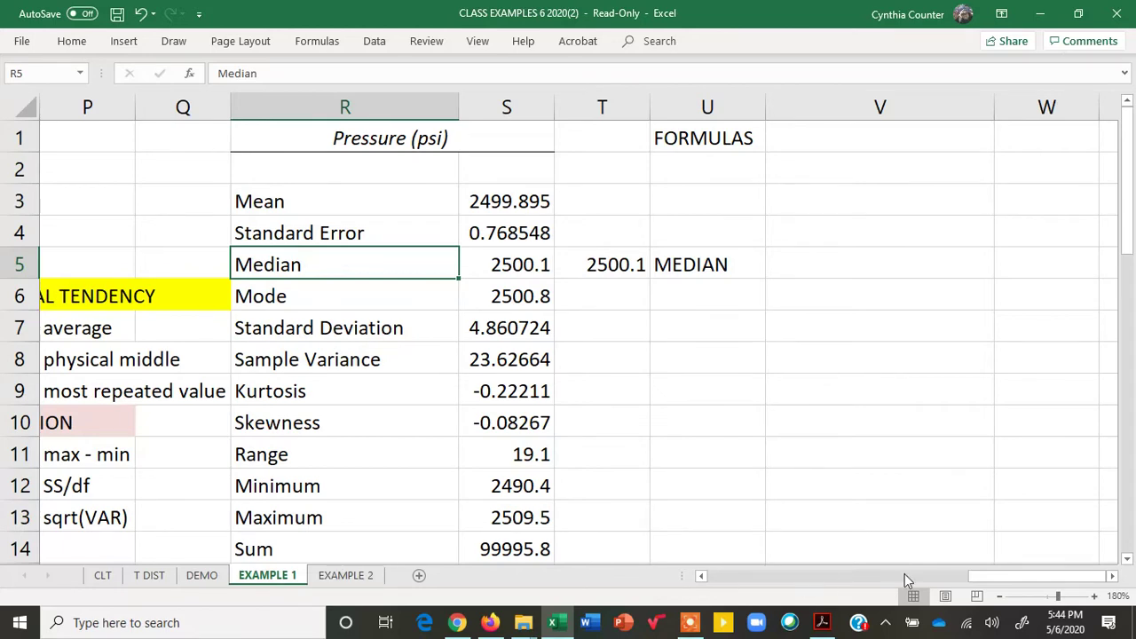
{"action": "left_click_drag", "start_coordinate": [1007, 577], "coordinate": [920, 586]}
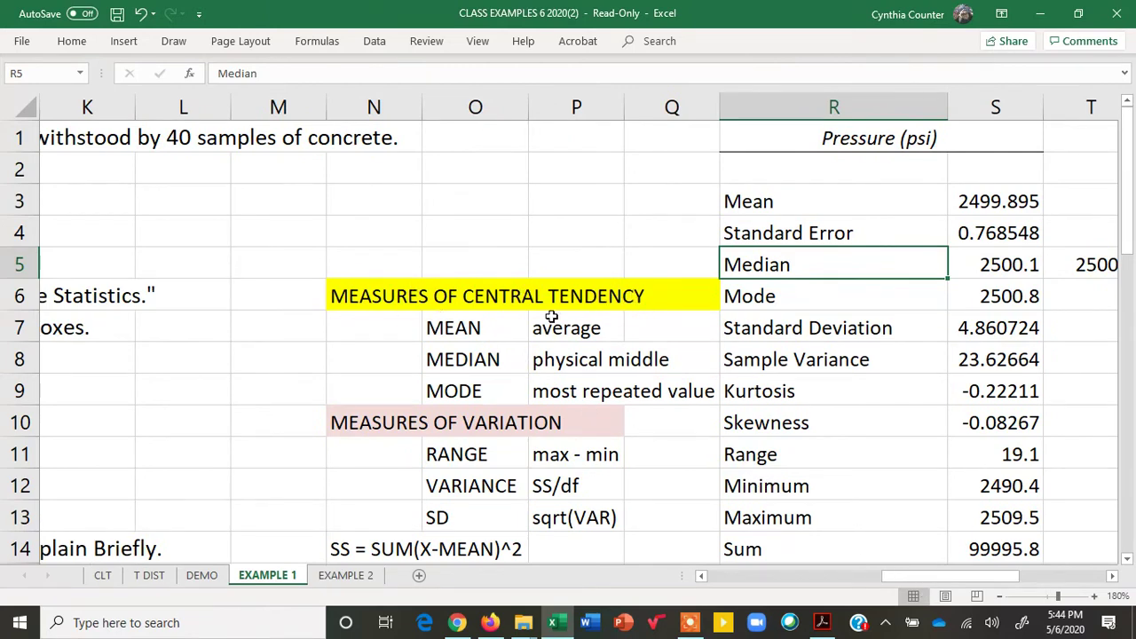
{"action": "left_click", "coordinate": [484, 318]}
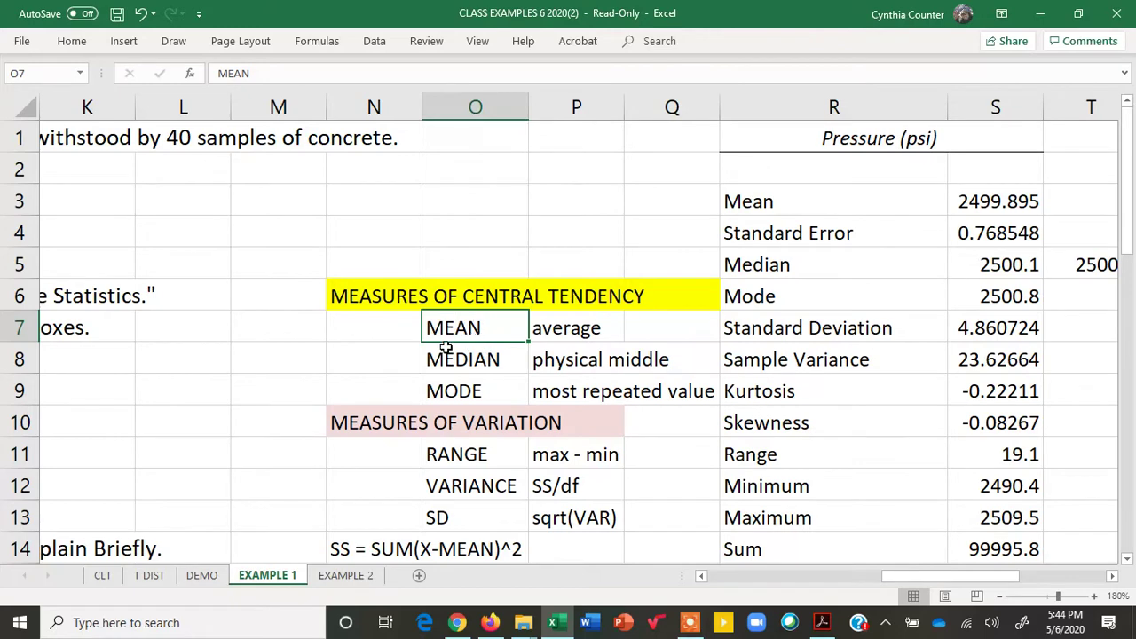
{"action": "left_click", "coordinate": [582, 330]}
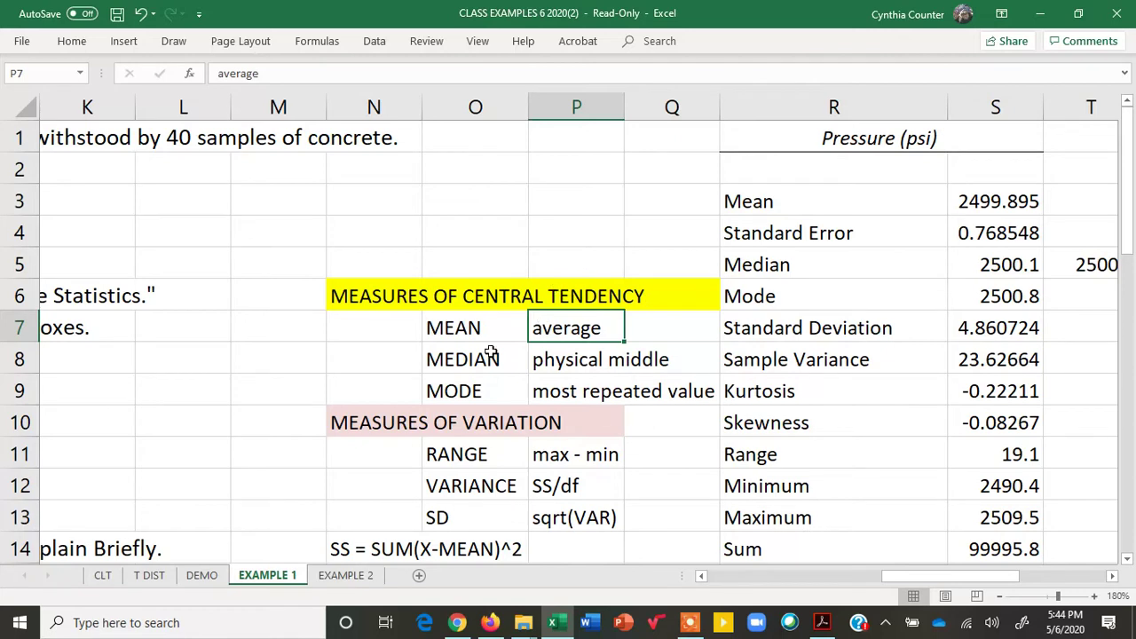
{"action": "left_click", "coordinate": [467, 329]}
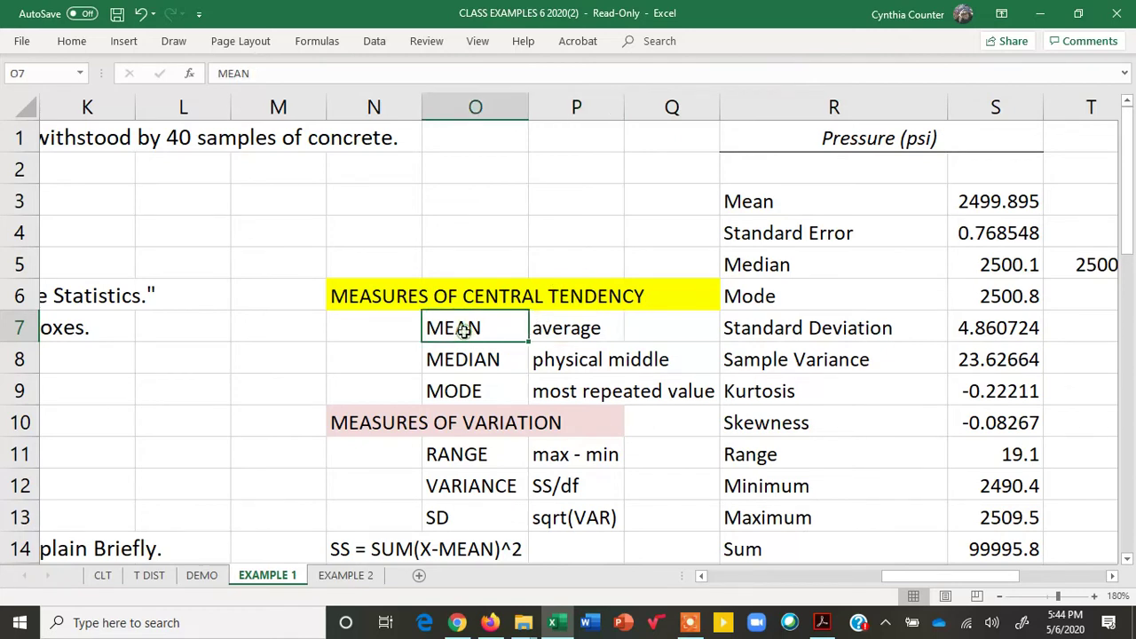
{"action": "left_click", "coordinate": [562, 328]}
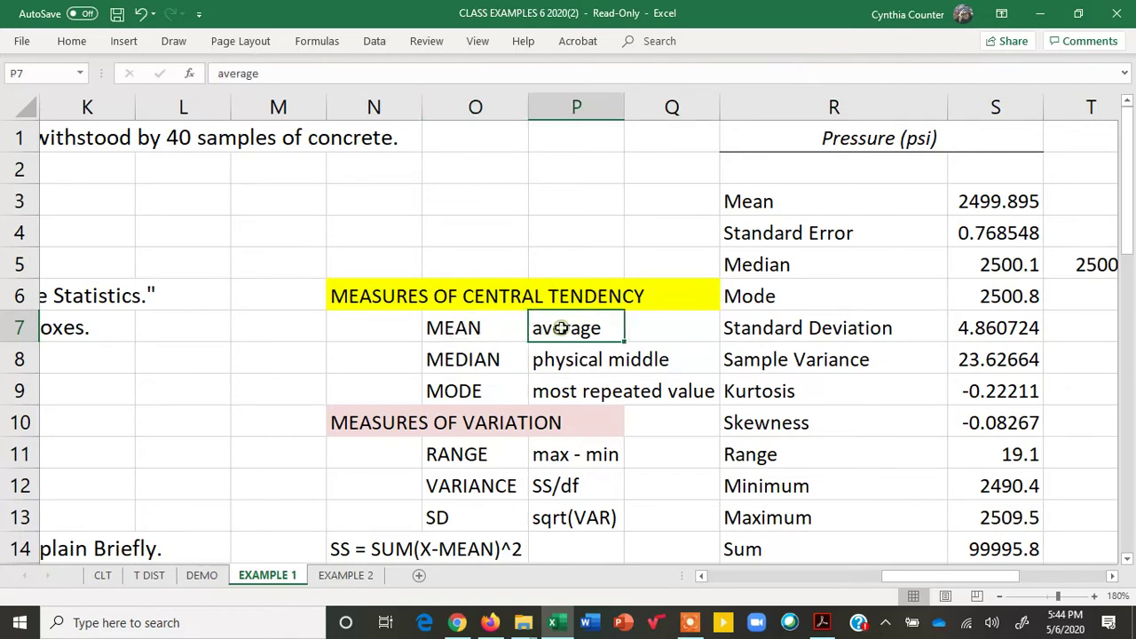
Enter arithmetic in N7 in front of the MEAN note and widen column N to fit it.
{"action": "left_click", "coordinate": [382, 316]}
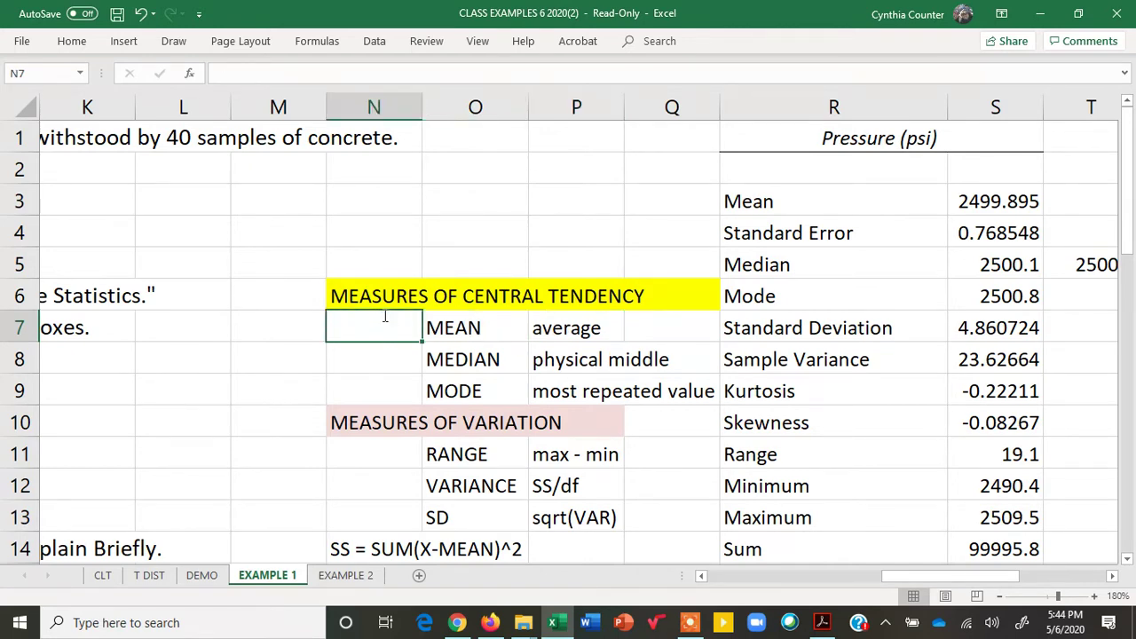
{"action": "type", "text": "arithm "}
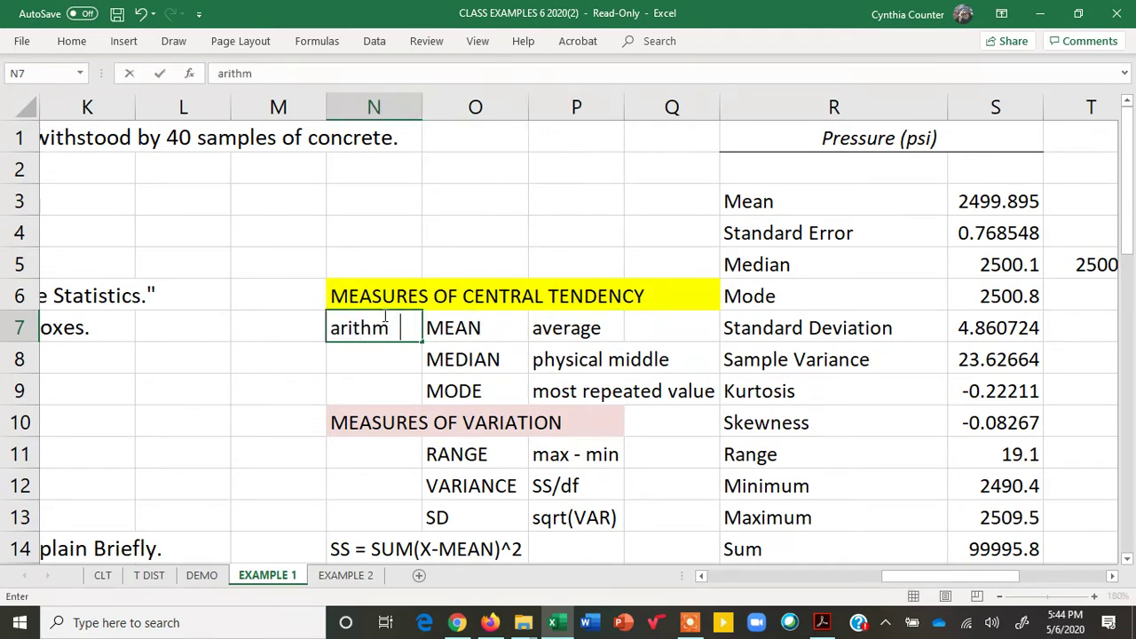
{"action": "type", "text": "tic"}
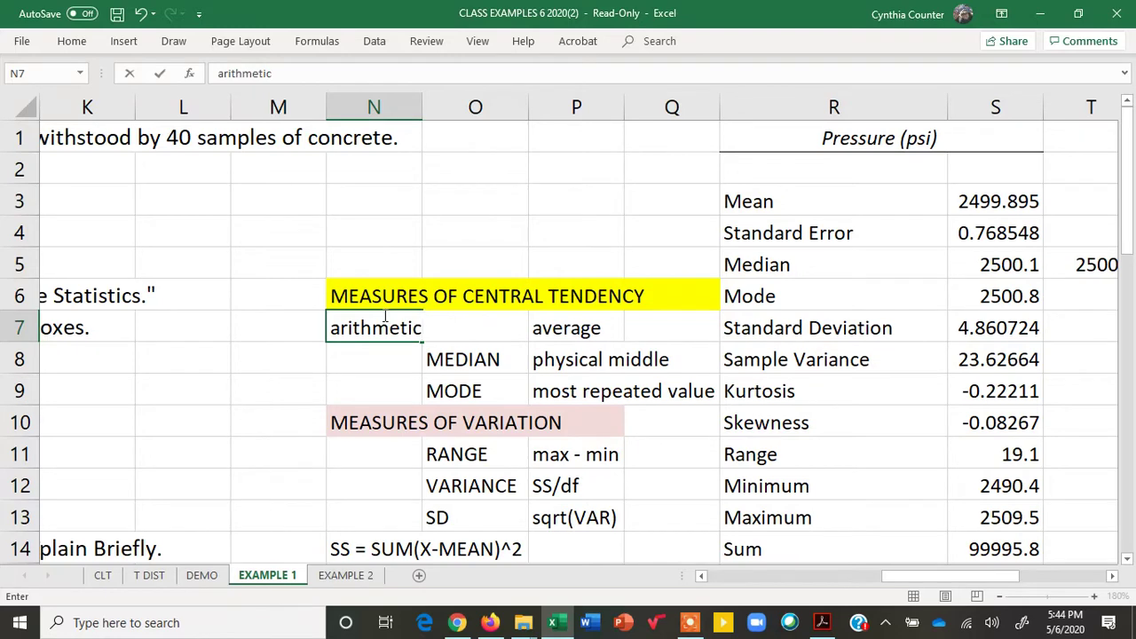
{"action": "key", "text": "Return"}
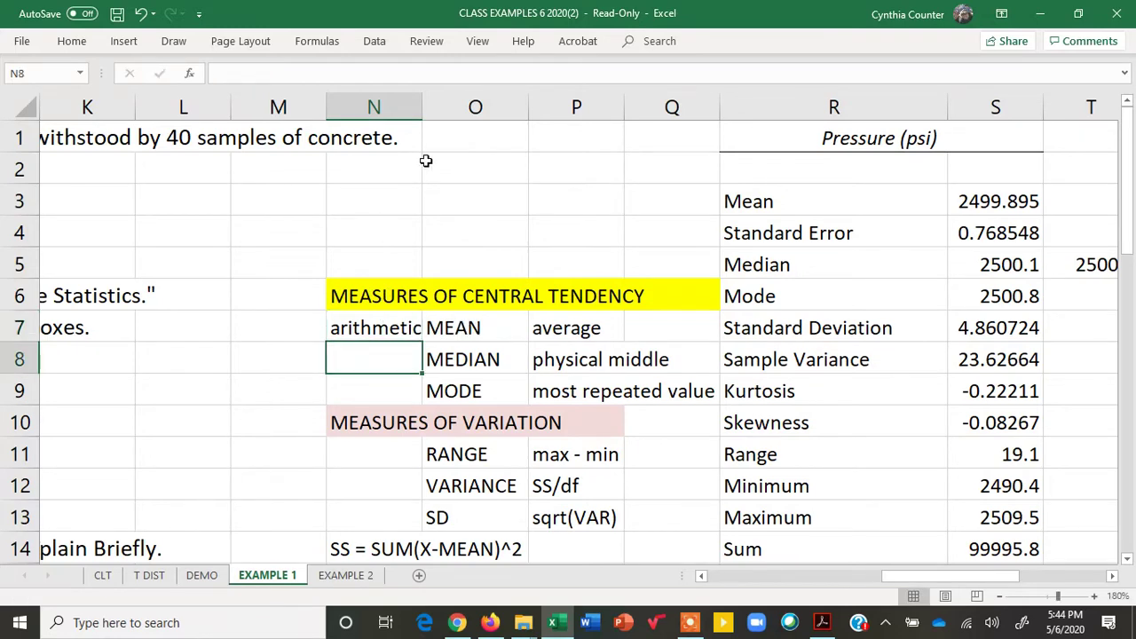
{"action": "left_click_drag", "start_coordinate": [419, 109], "coordinate": [441, 108]}
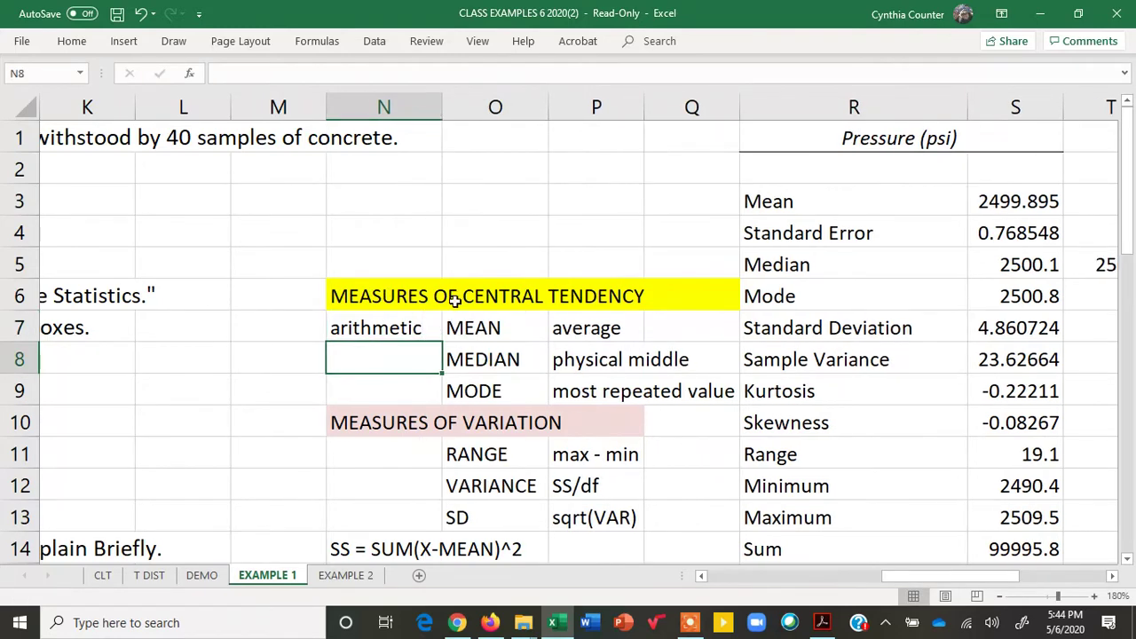
Review the arithmetic MEAN note and its definition in N7:P7, along with the Sum and Count in S14 and S15.
{"action": "left_click", "coordinate": [418, 325]}
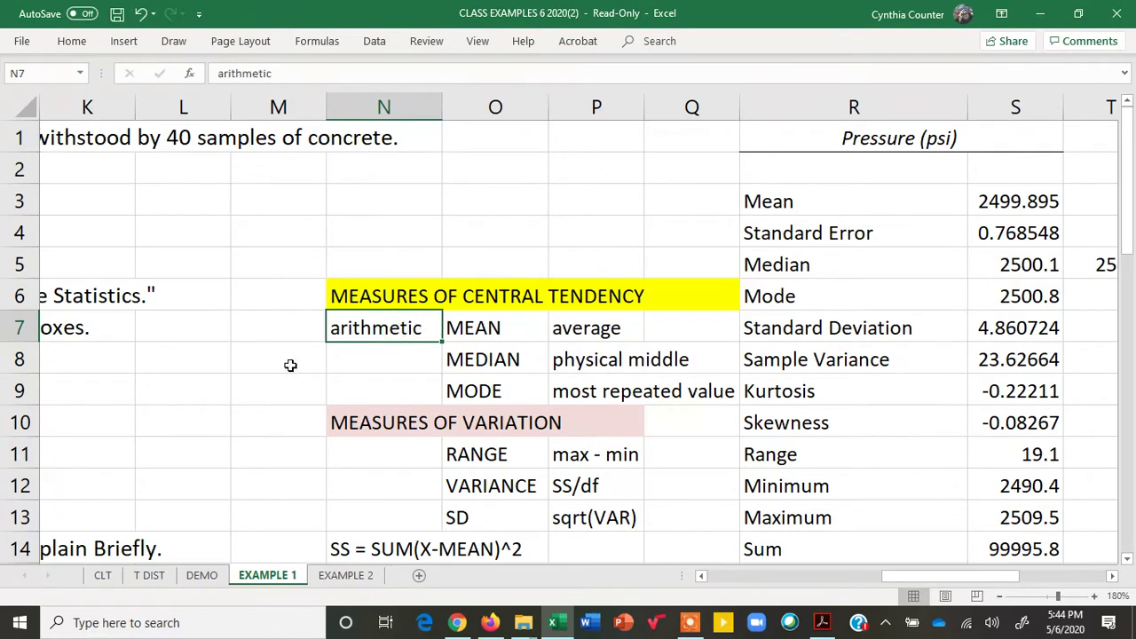
{"action": "left_click", "coordinate": [469, 326]}
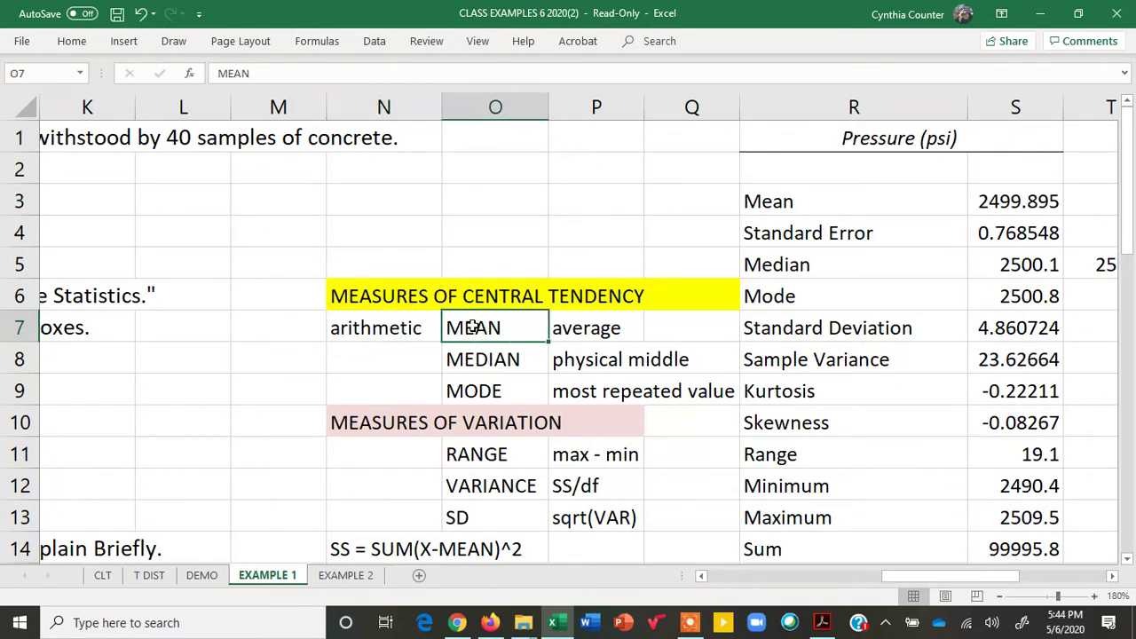
{"action": "left_click", "coordinate": [582, 327]}
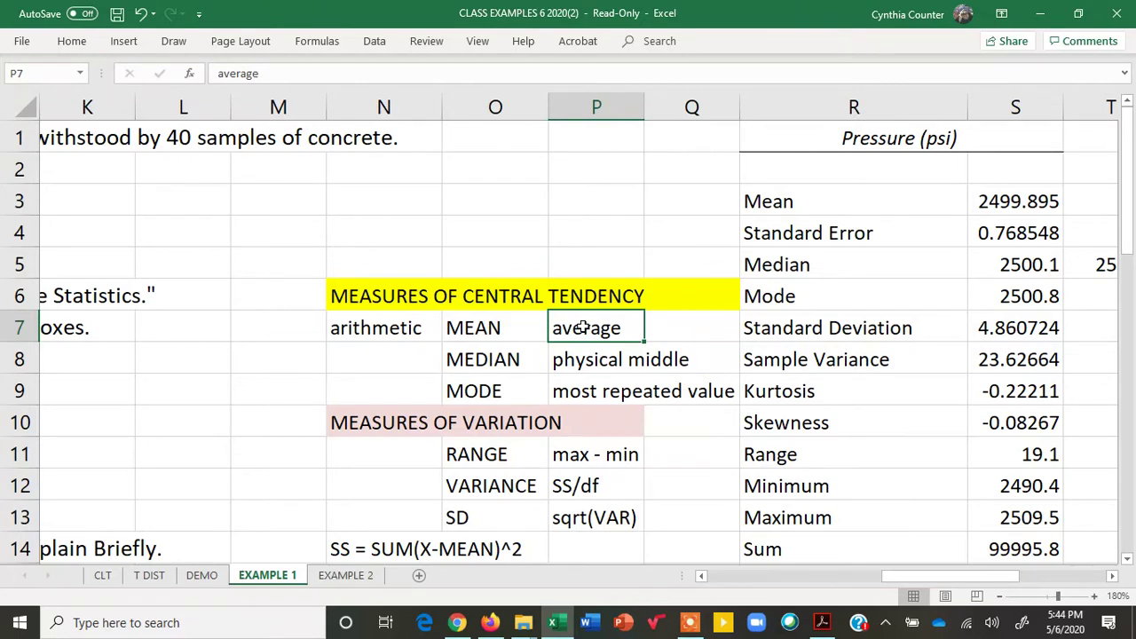
{"action": "left_click_drag", "start_coordinate": [1132, 213], "coordinate": [1133, 289]}
{"action": "left_click_drag", "start_coordinate": [1001, 575], "coordinate": [1109, 575]}
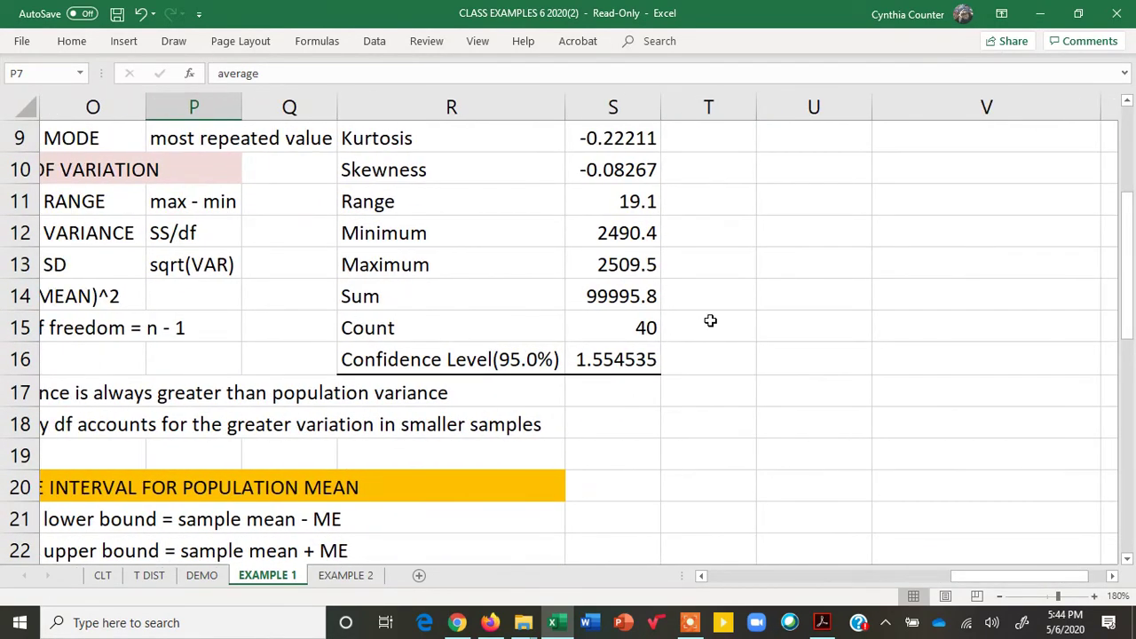
{"action": "left_click", "coordinate": [619, 298]}
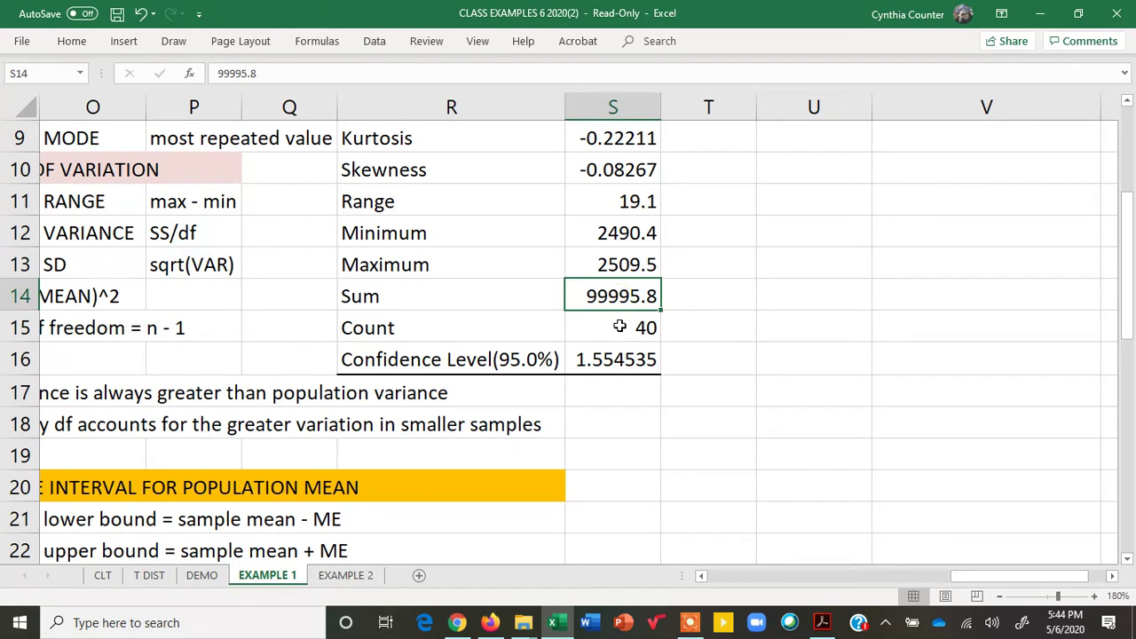
{"action": "left_click", "coordinate": [621, 328]}
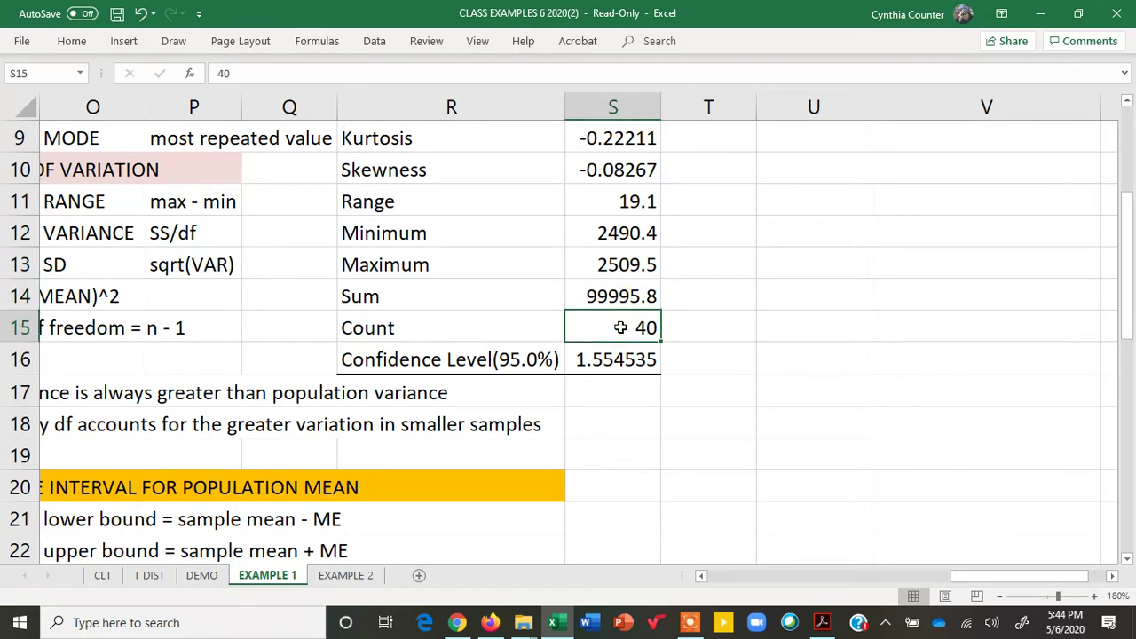
Label U14 as mean and calculate the mean in V14 by dividing Sum by Count with =S14/S15.
{"action": "left_click", "coordinate": [796, 288]}
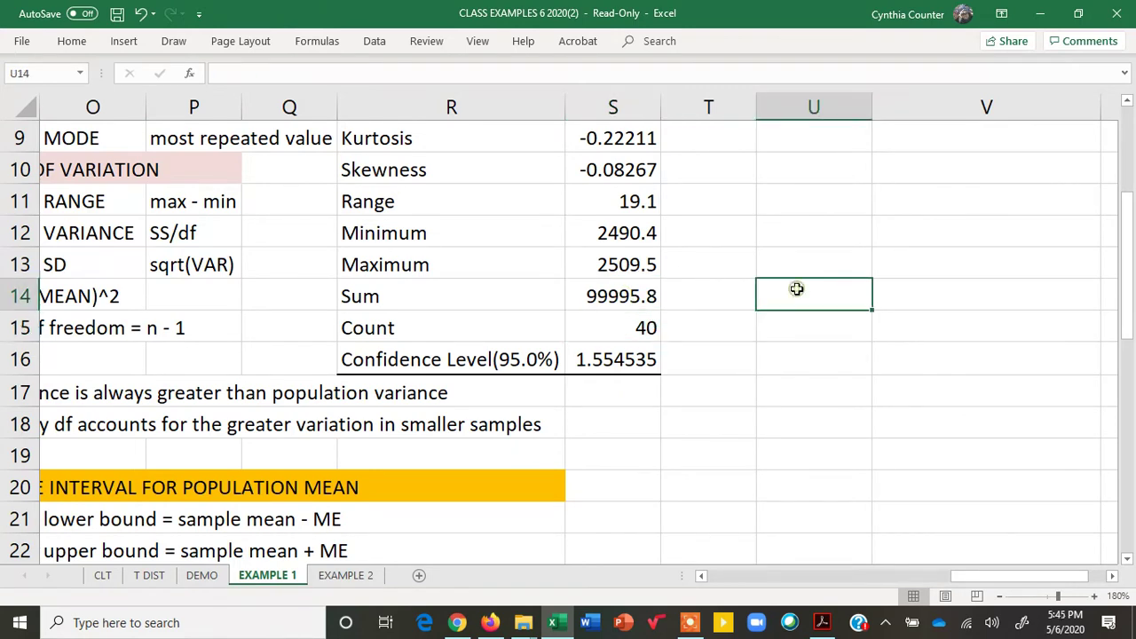
{"action": "type", "text": "mean"}
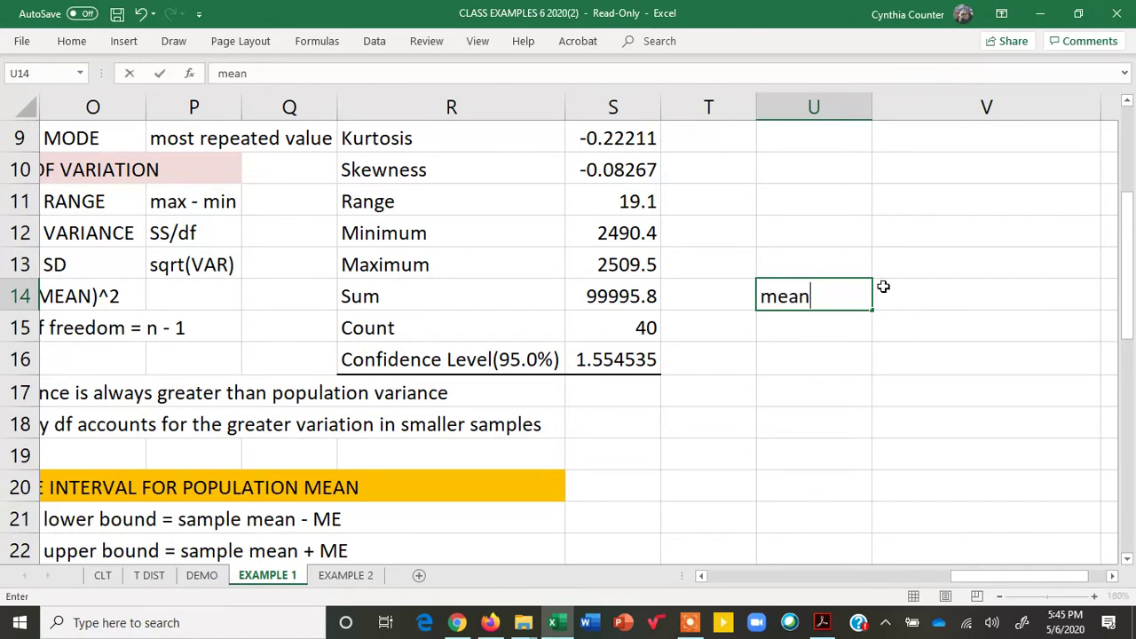
{"action": "left_click", "coordinate": [885, 287]}
{"action": "type", "text": "="}
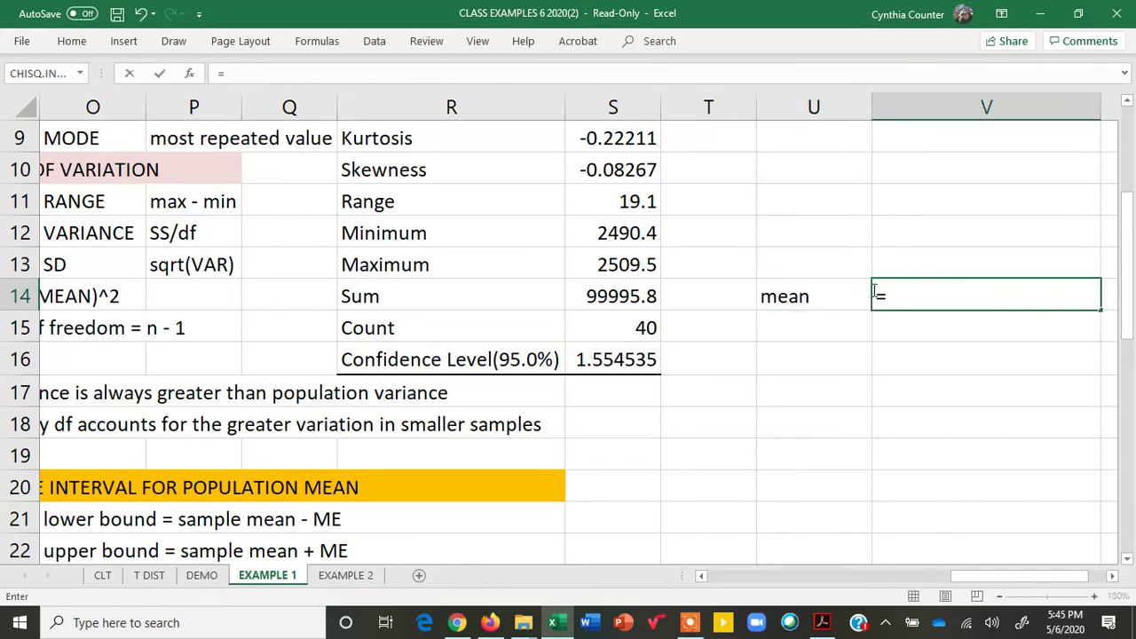
{"action": "left_click", "coordinate": [609, 293]}
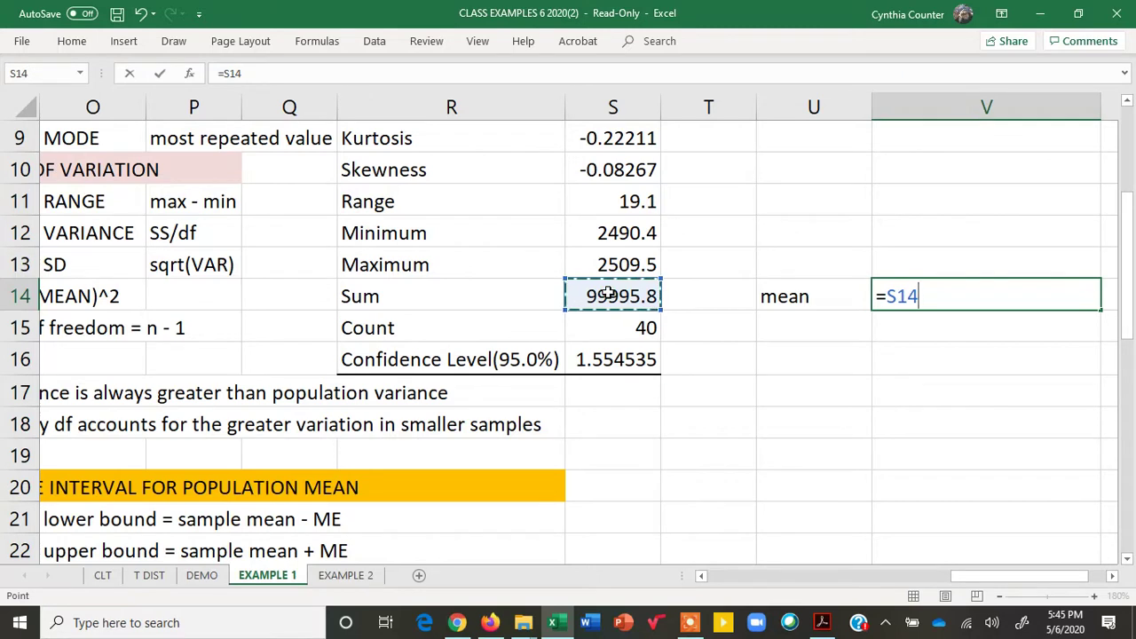
{"action": "type", "text": "/"}
{"action": "left_click", "coordinate": [609, 325]}
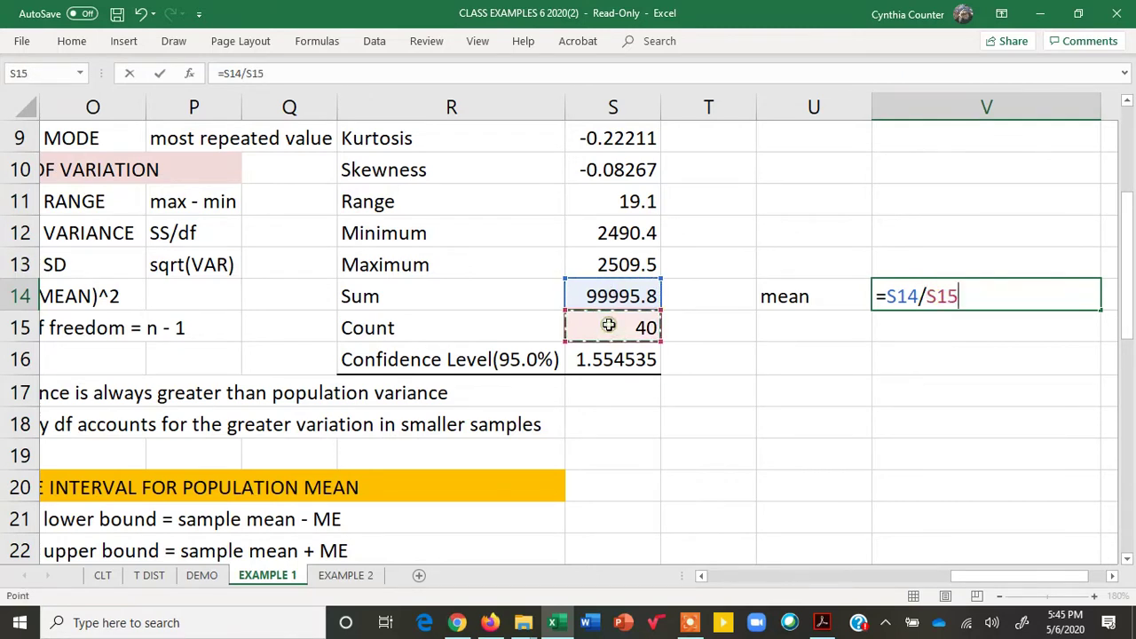
{"action": "key", "text": "Return"}
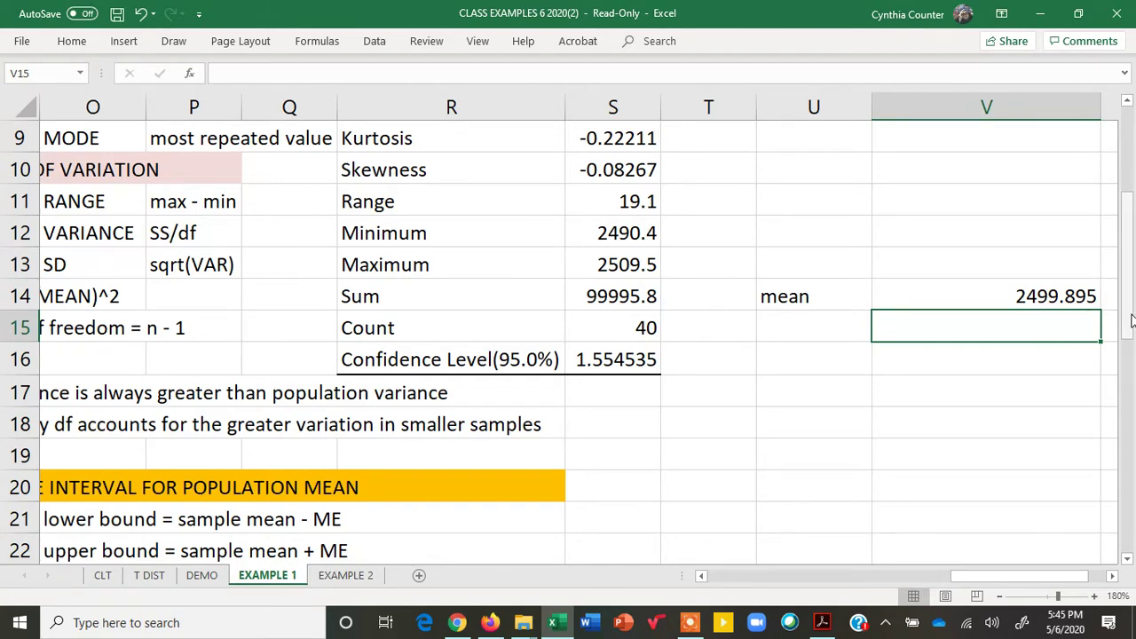
Enter the label MEAN in U3, on the row of the Mean statistic in R3:S3.
{"action": "left_click_drag", "start_coordinate": [1129, 322], "coordinate": [1129, 176]}
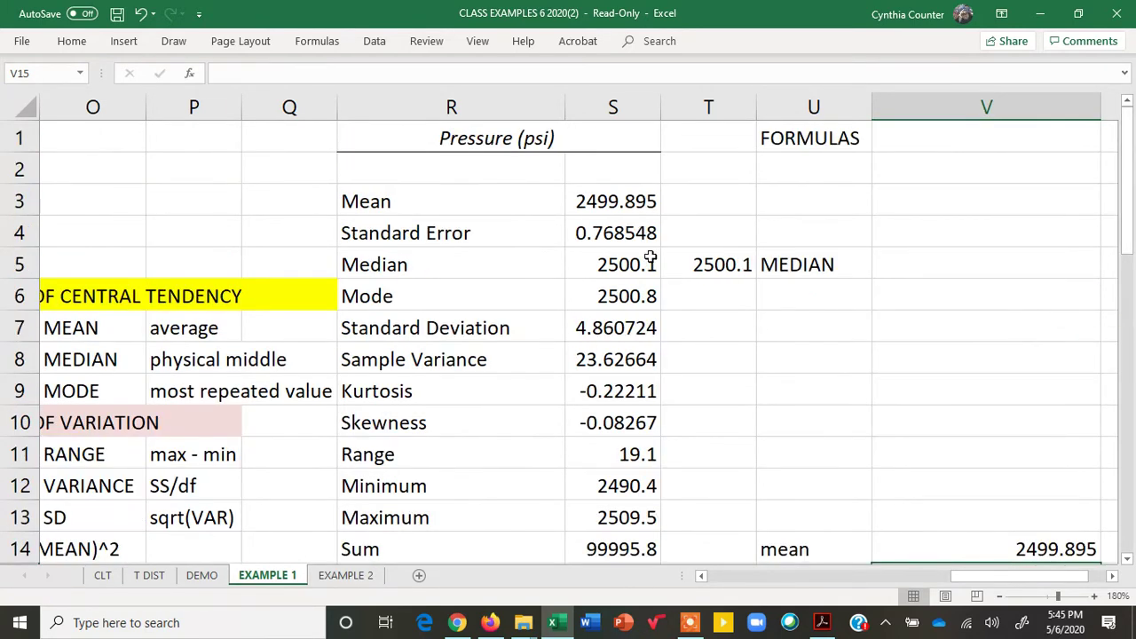
{"action": "left_click_drag", "start_coordinate": [395, 211], "coordinate": [591, 203]}
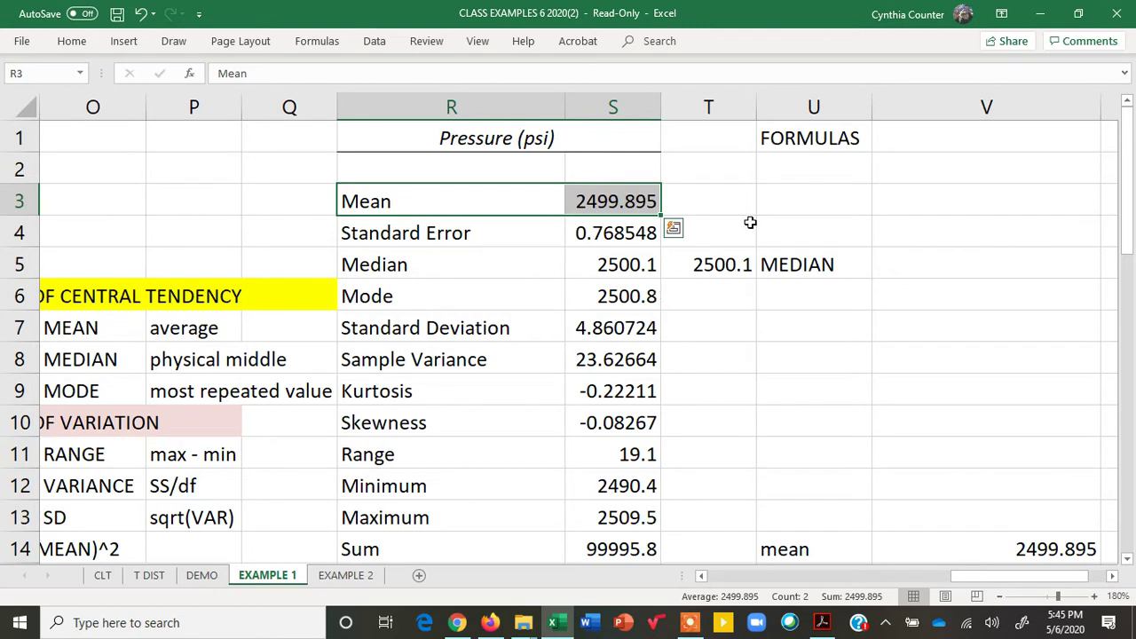
{"action": "left_click", "coordinate": [787, 203]}
{"action": "type", "text": "mean"}
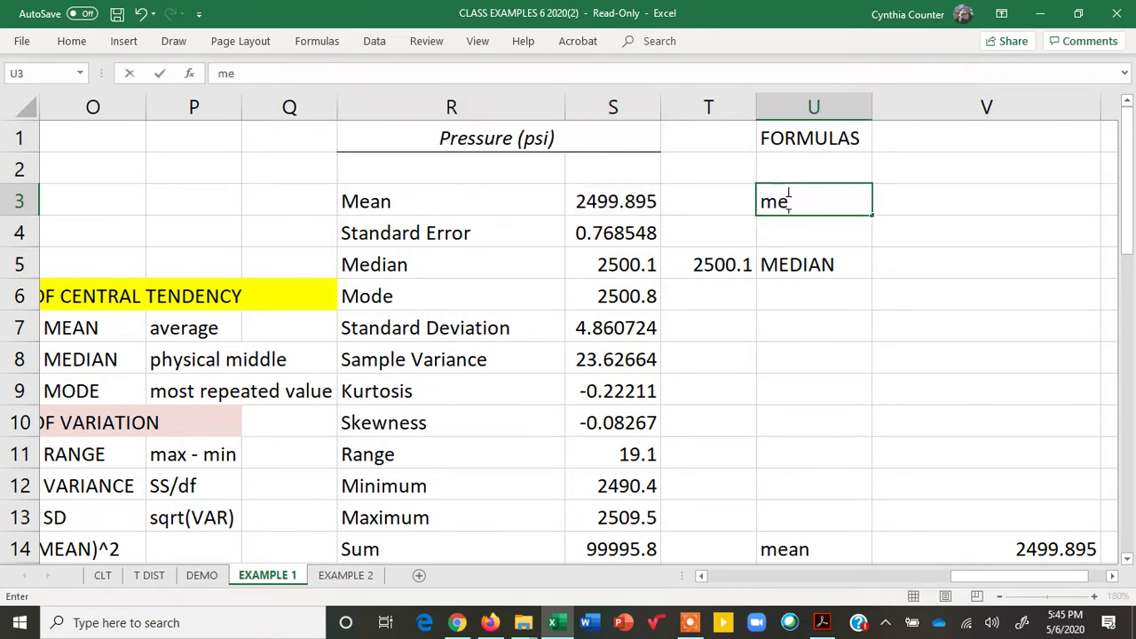
{"action": "key", "text": "BackSpace"}
{"action": "key", "text": "BackSpace"}
{"action": "key", "text": "BackSpace"}
{"action": "key", "text": "BackSpace"}
{"action": "type", "text": "MEAN"}
Calculate the mean of the pressure data in T3 with the formula =AVERAGE(A1:A41).
{"action": "left_click", "coordinate": [735, 201]}
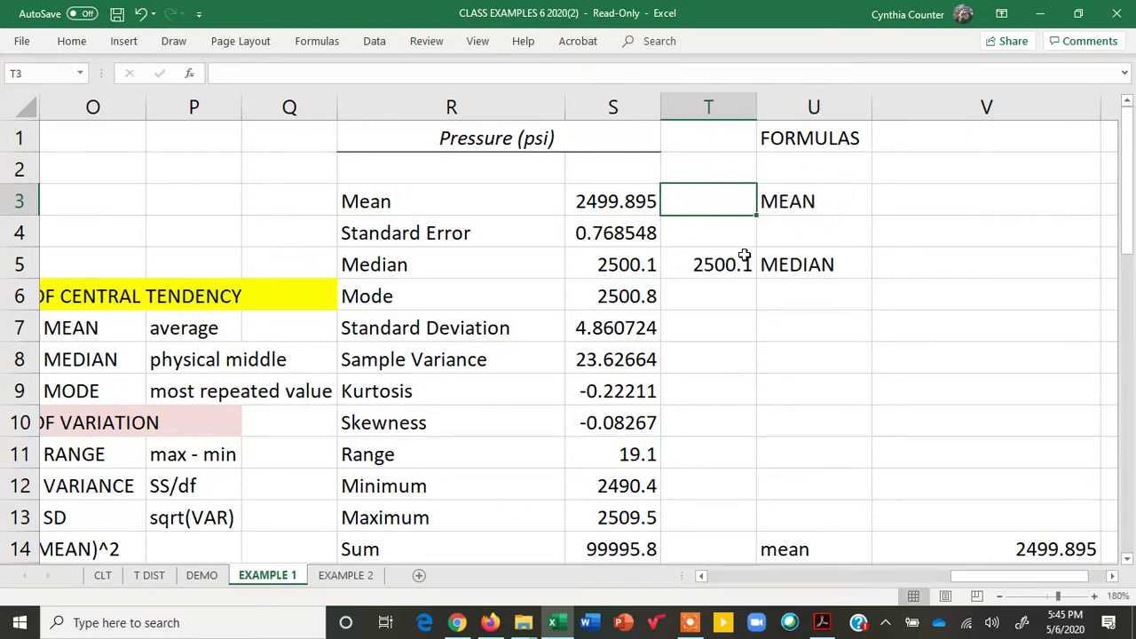
{"action": "type", "text": "=MEA"}
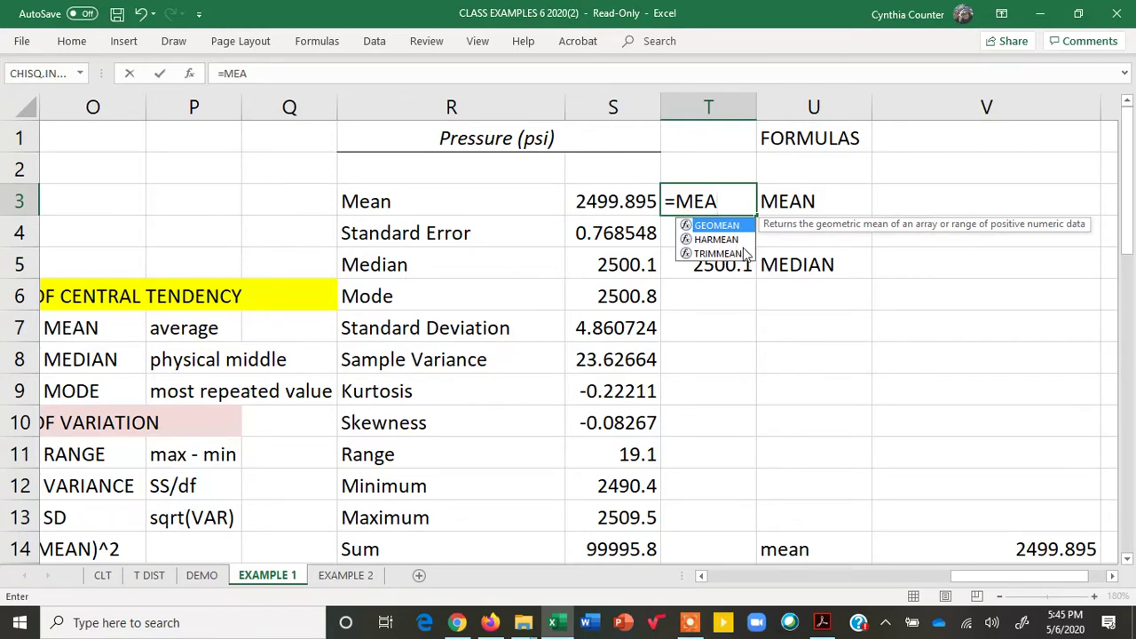
{"action": "key", "text": "BackSpace"}
{"action": "key", "text": "BackSpace"}
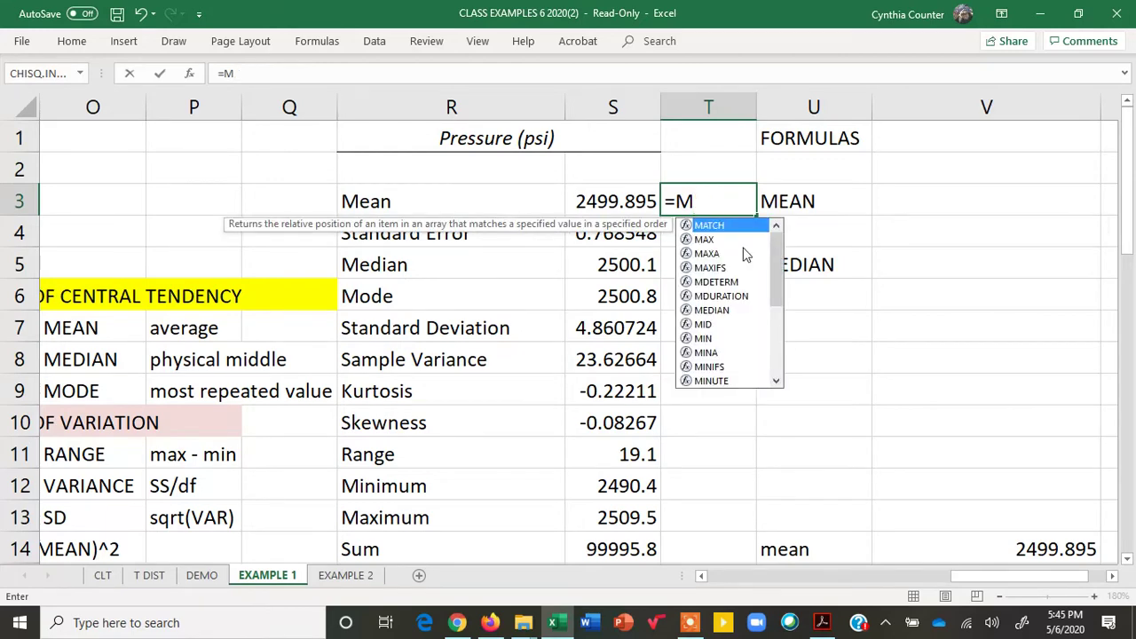
{"action": "key", "text": "BackSpace"}
{"action": "type", "text": "AV"}
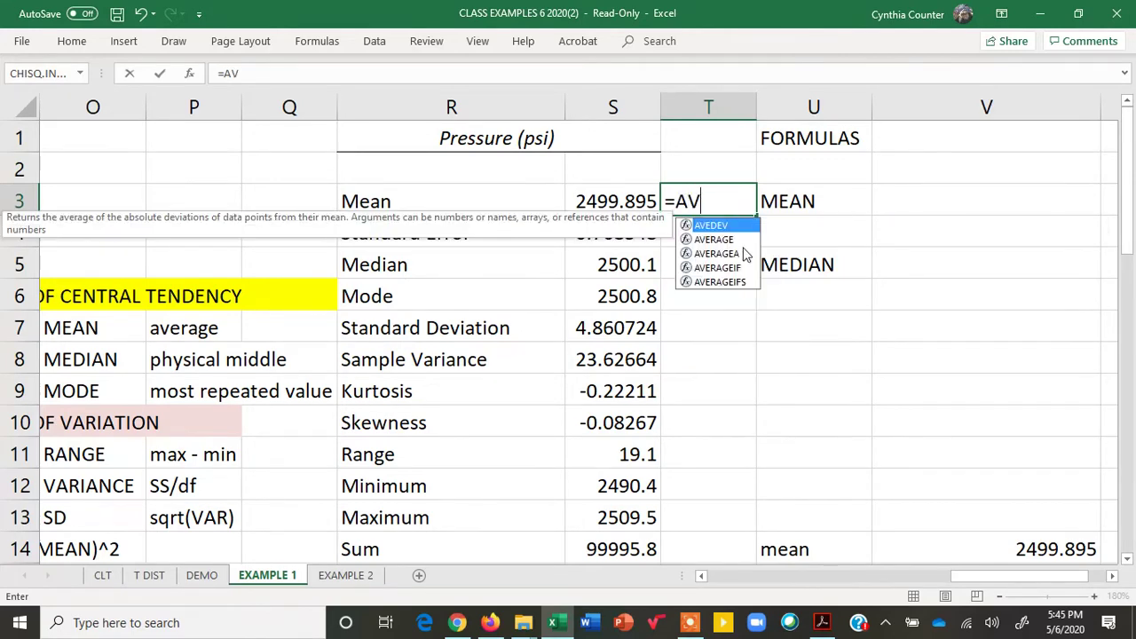
{"action": "double_click", "coordinate": [732, 240]}
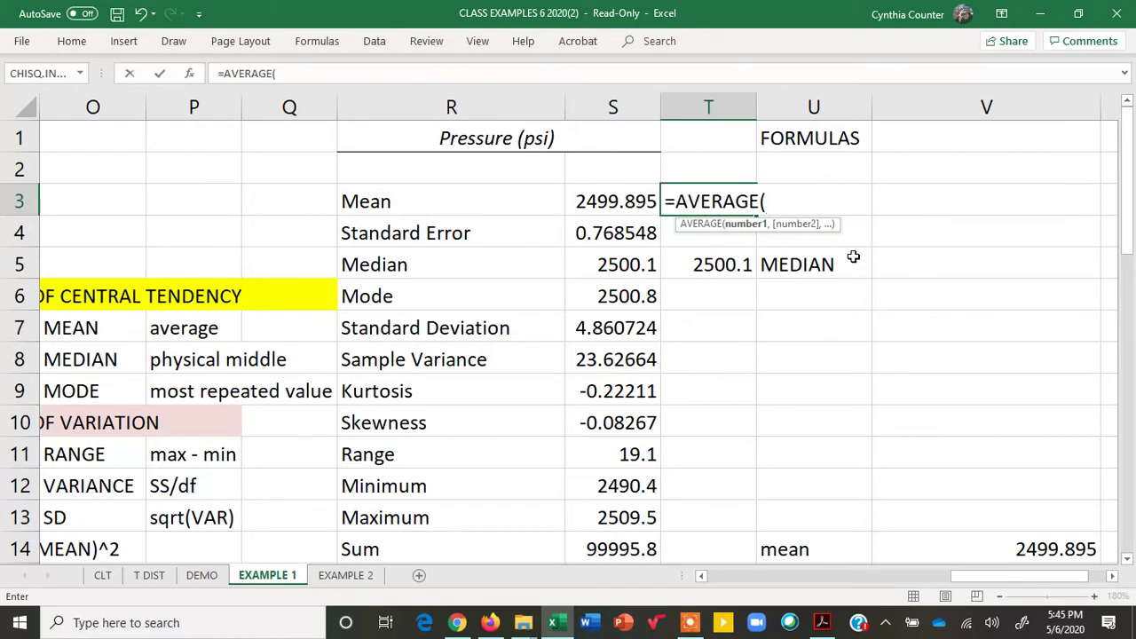
{"action": "type", "text": "A1:A41"}
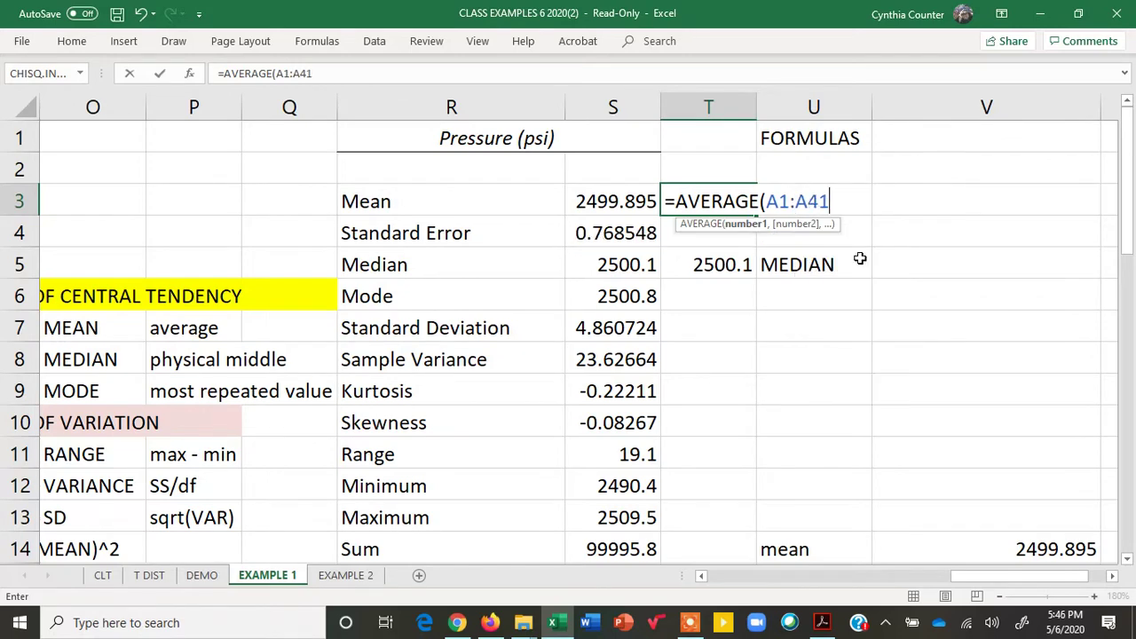
{"action": "type", "text": ")"}
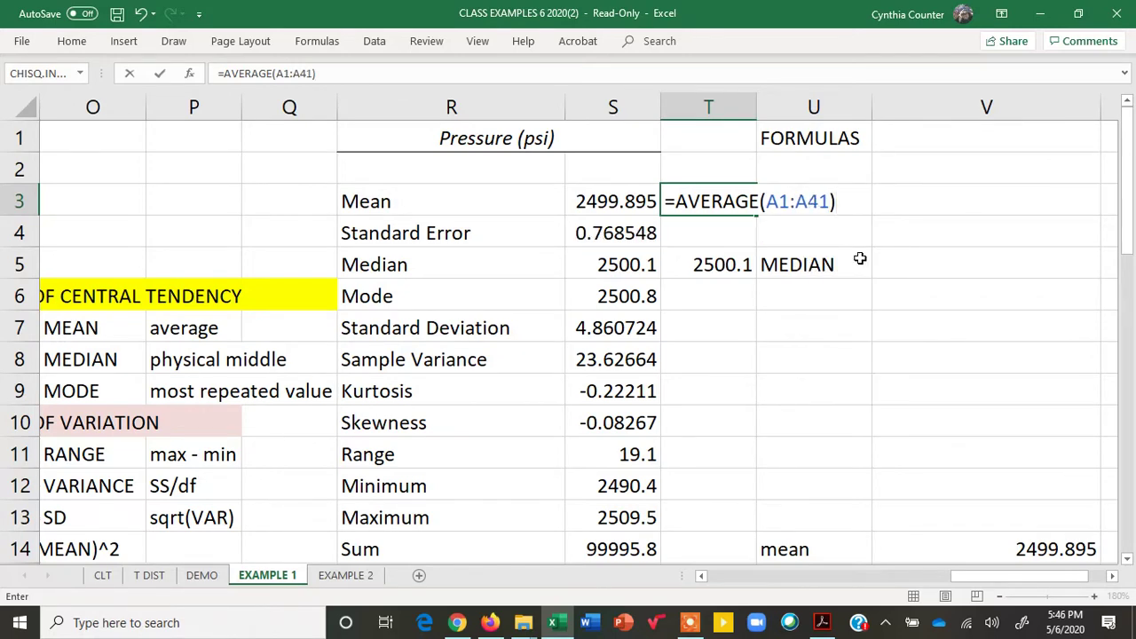
{"action": "key", "text": "Return"}
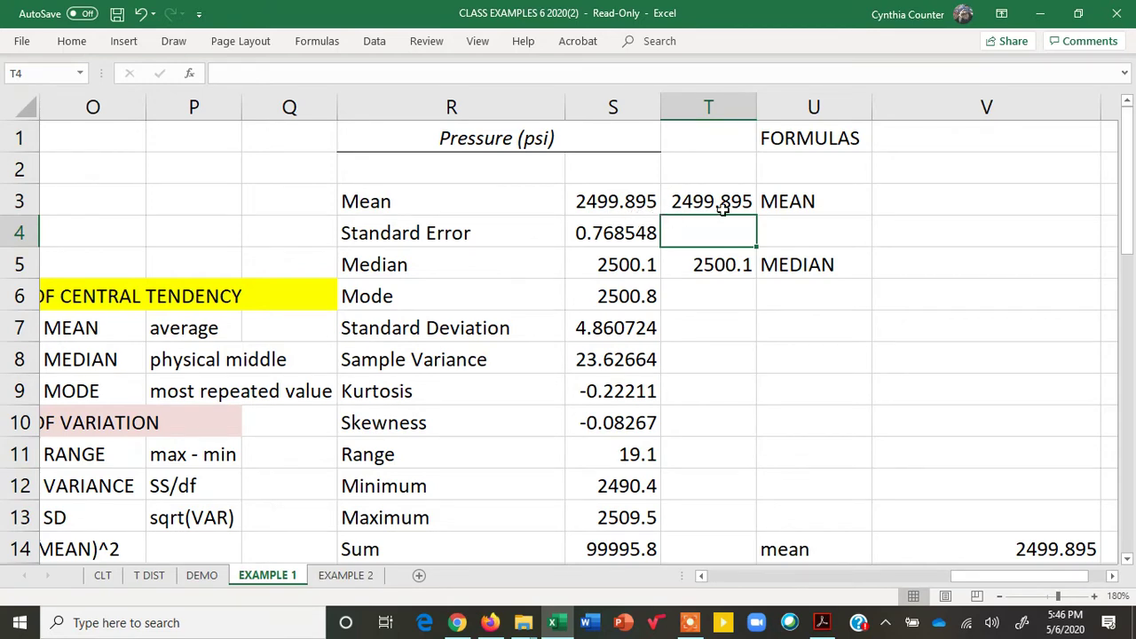
Replace the label in U3 with AVERAGE to match the Excel function name.
{"action": "left_click", "coordinate": [799, 203]}
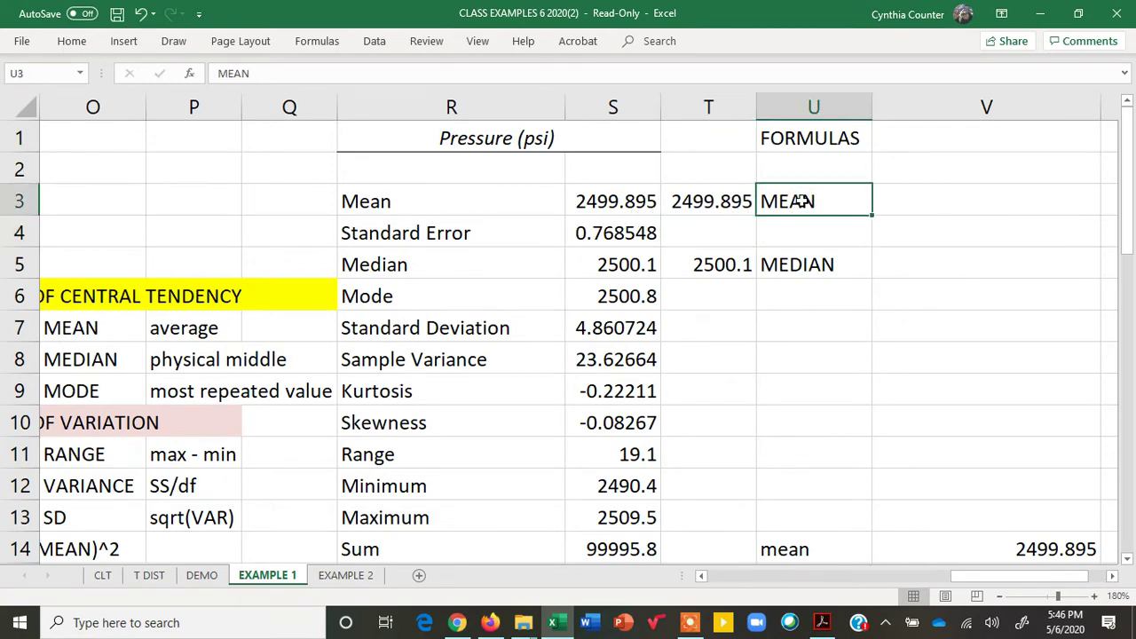
{"action": "type", "text": "AVERAGE"}
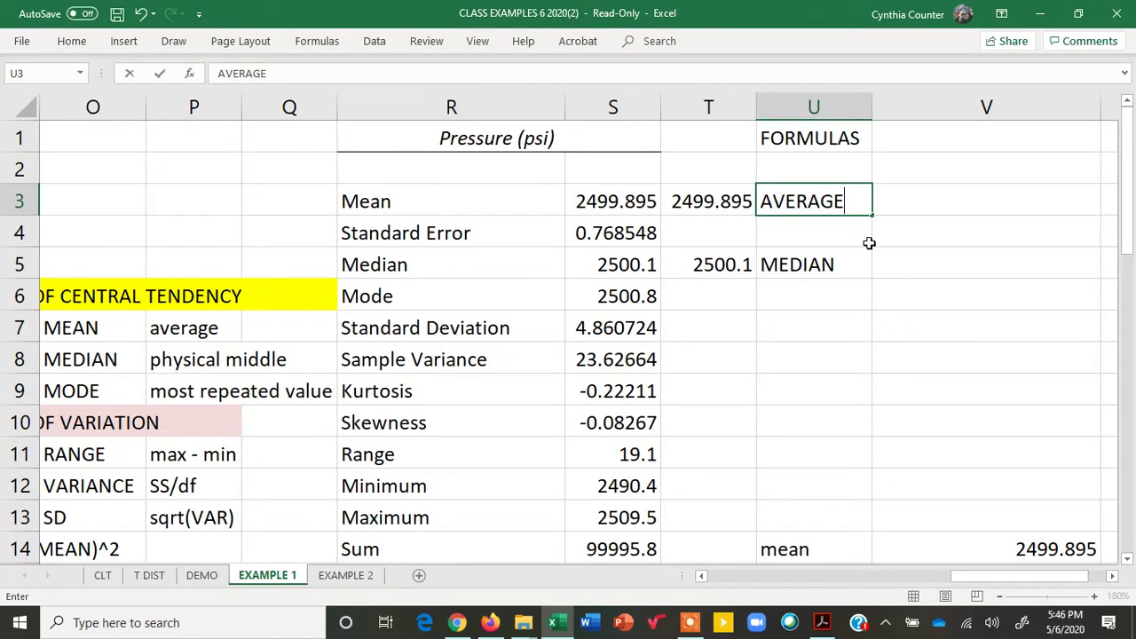
{"action": "key", "text": "Return"}
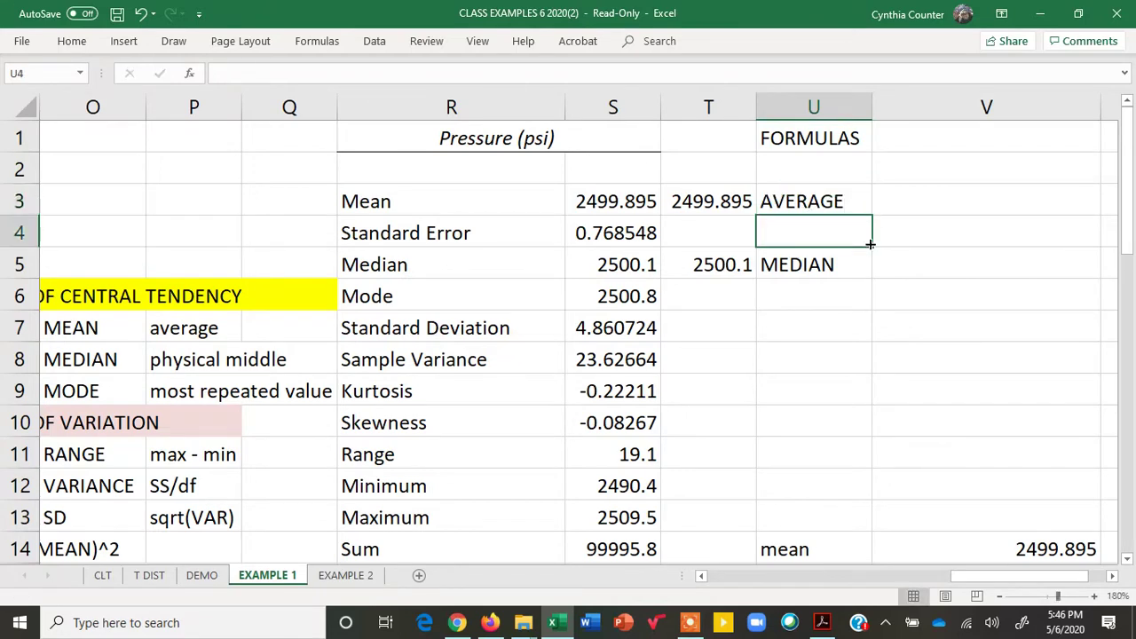
{"action": "left_click", "coordinate": [832, 200]}
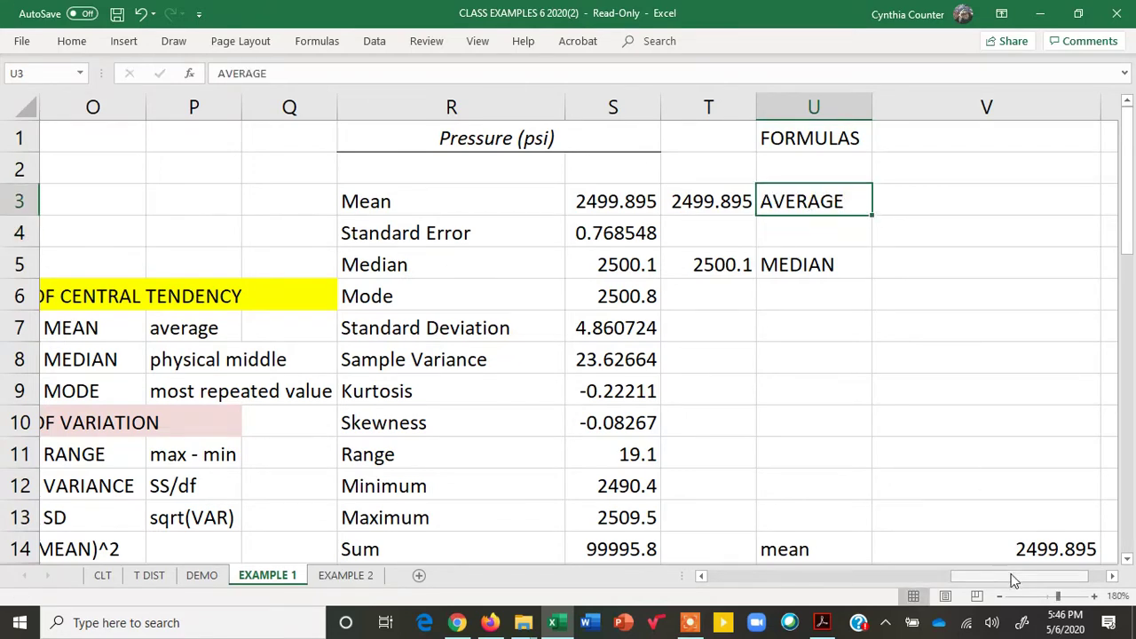
Review the MODE note and its definition in O9:Q9, along with the Mode statistic in R6 and S6.
{"action": "left_click_drag", "start_coordinate": [1010, 575], "coordinate": [944, 578]}
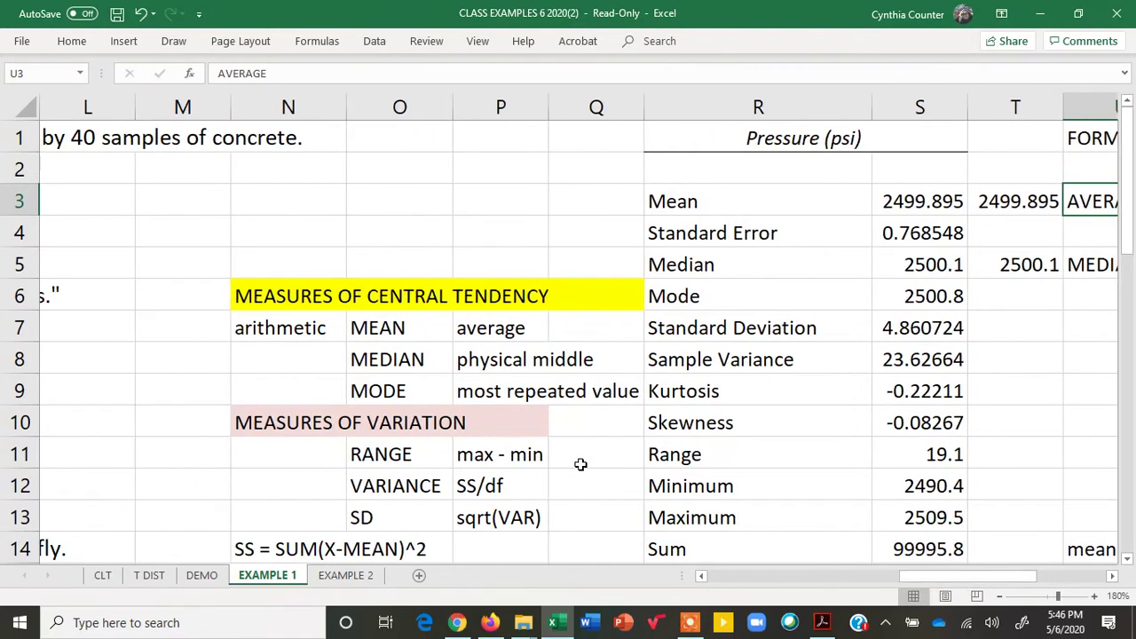
{"action": "left_click", "coordinate": [404, 391]}
{"action": "left_click_drag", "start_coordinate": [589, 393], "coordinate": [590, 391]}
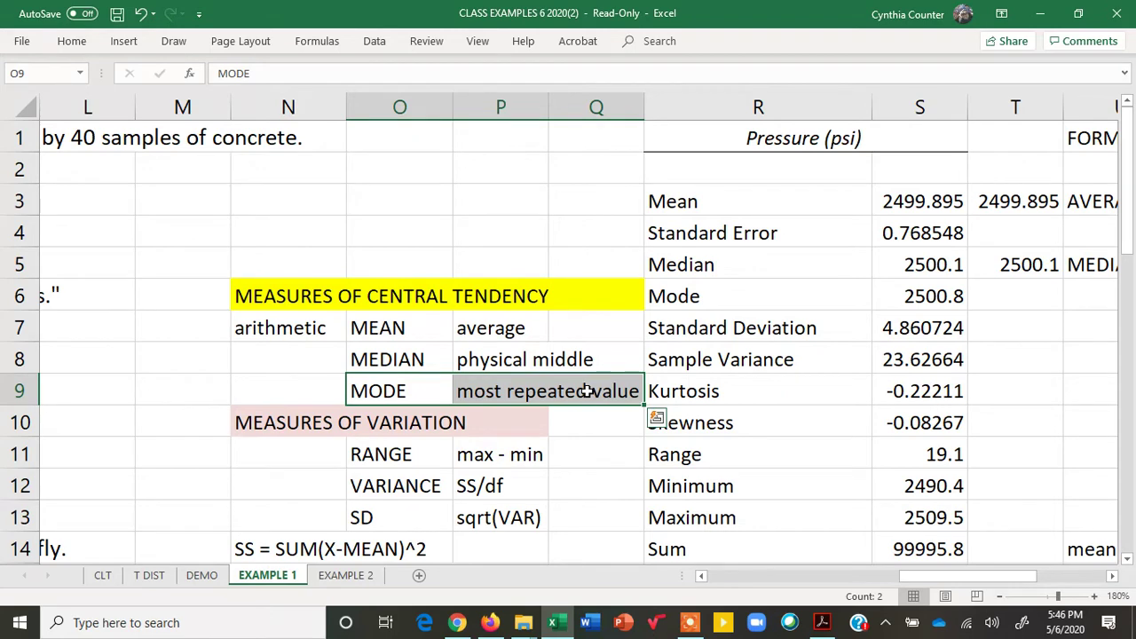
{"action": "left_click", "coordinate": [785, 293]}
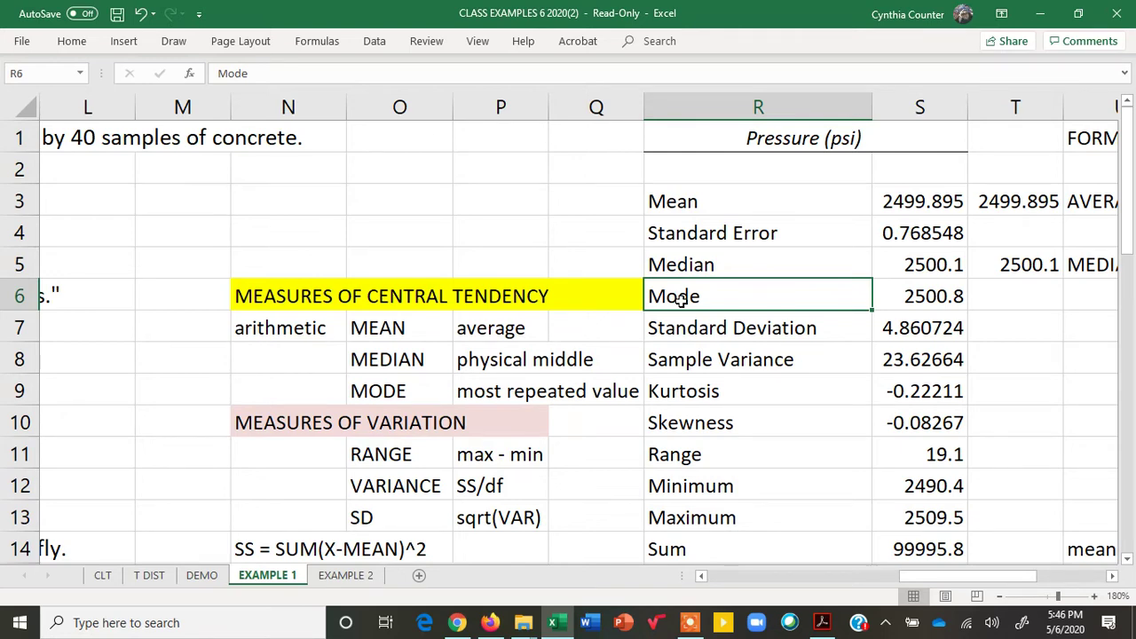
{"action": "left_click", "coordinate": [928, 302]}
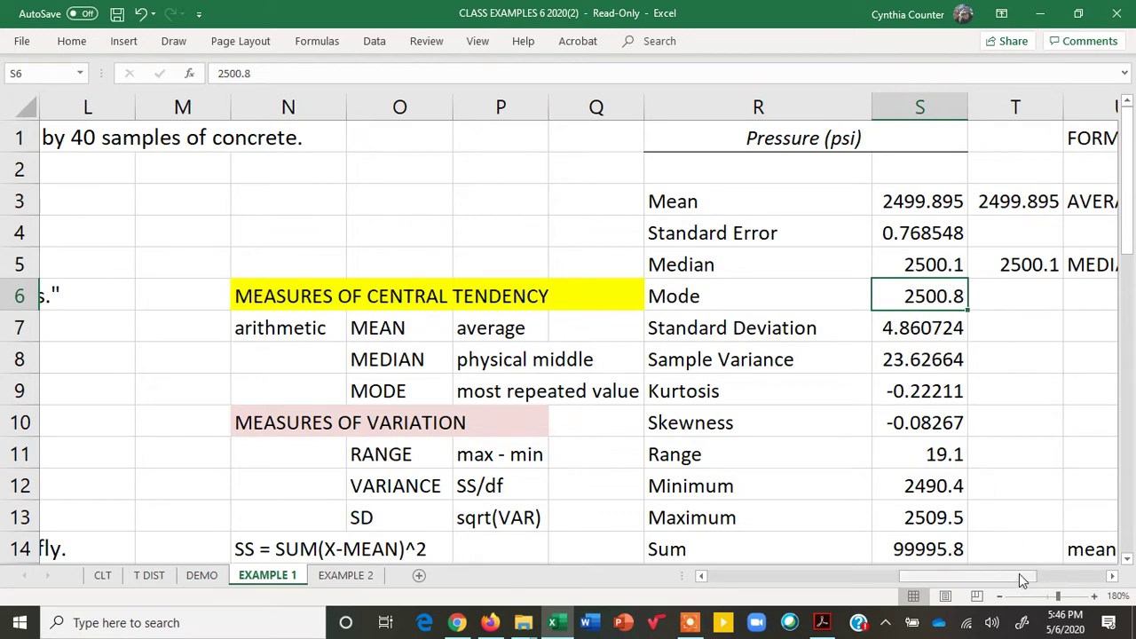
Highlight the three repeated 2500.8 values in A24:A26 with a light blue fill.
{"action": "left_click_drag", "start_coordinate": [1019, 576], "coordinate": [773, 597]}
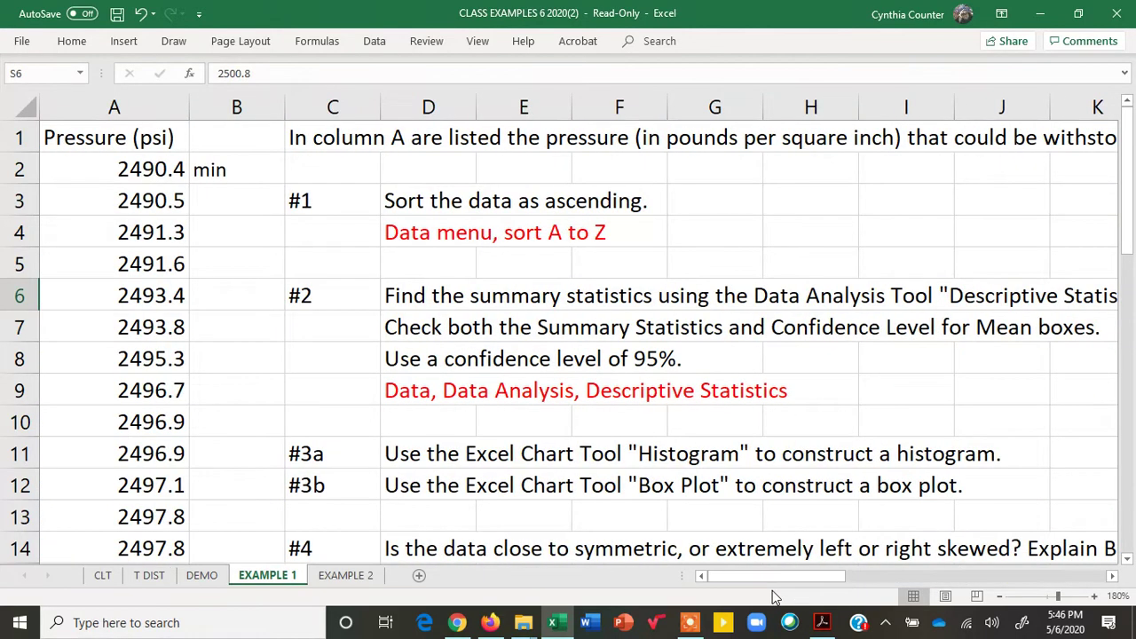
{"action": "left_click_drag", "start_coordinate": [1129, 217], "coordinate": [1134, 364]}
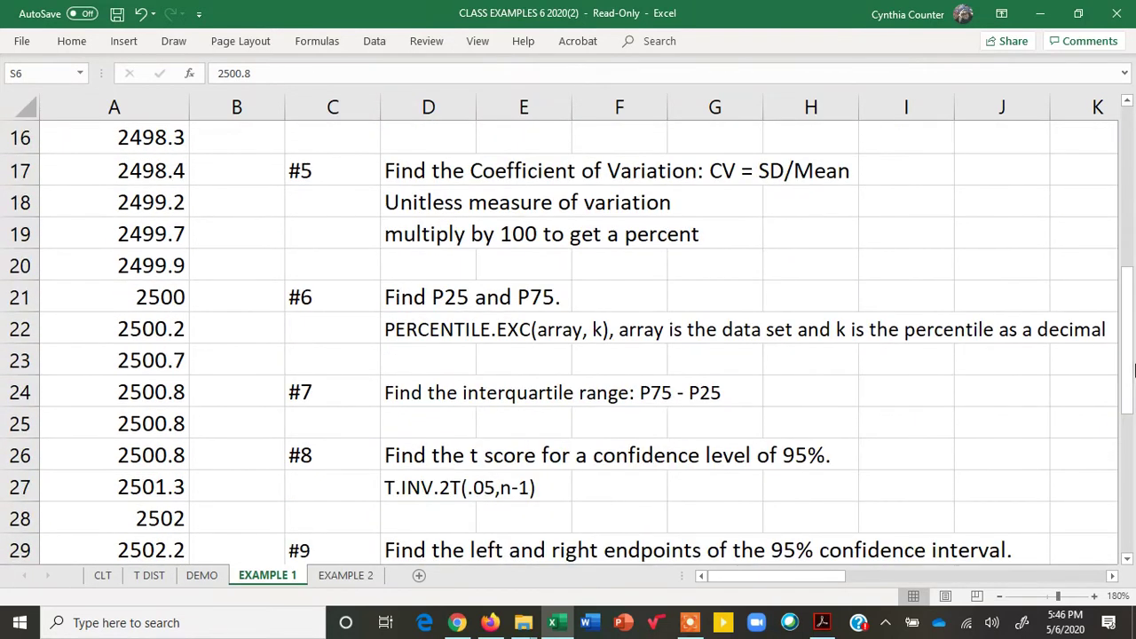
{"action": "left_click", "coordinate": [165, 388]}
{"action": "left_click_drag", "start_coordinate": [164, 387], "coordinate": [152, 453]}
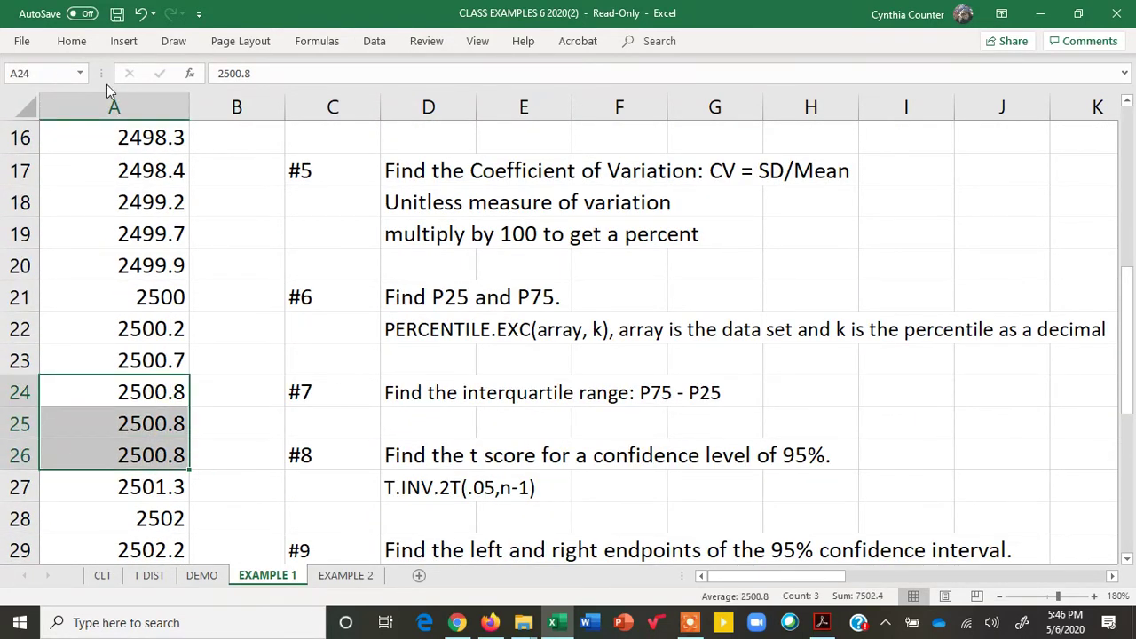
{"action": "left_click", "coordinate": [72, 41]}
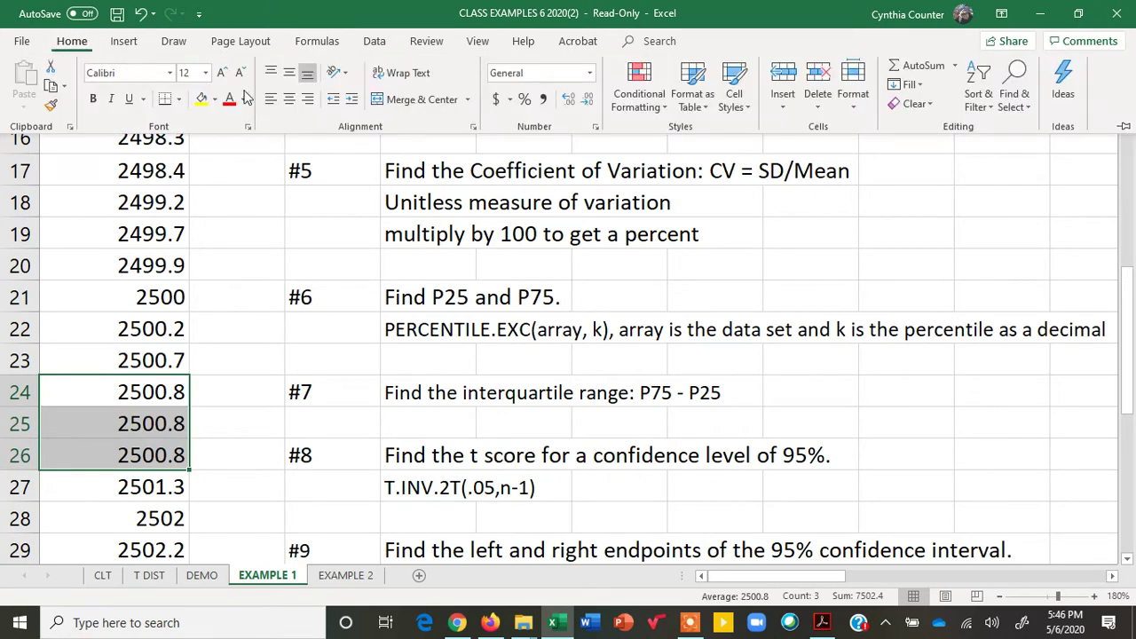
{"action": "left_click", "coordinate": [214, 100]}
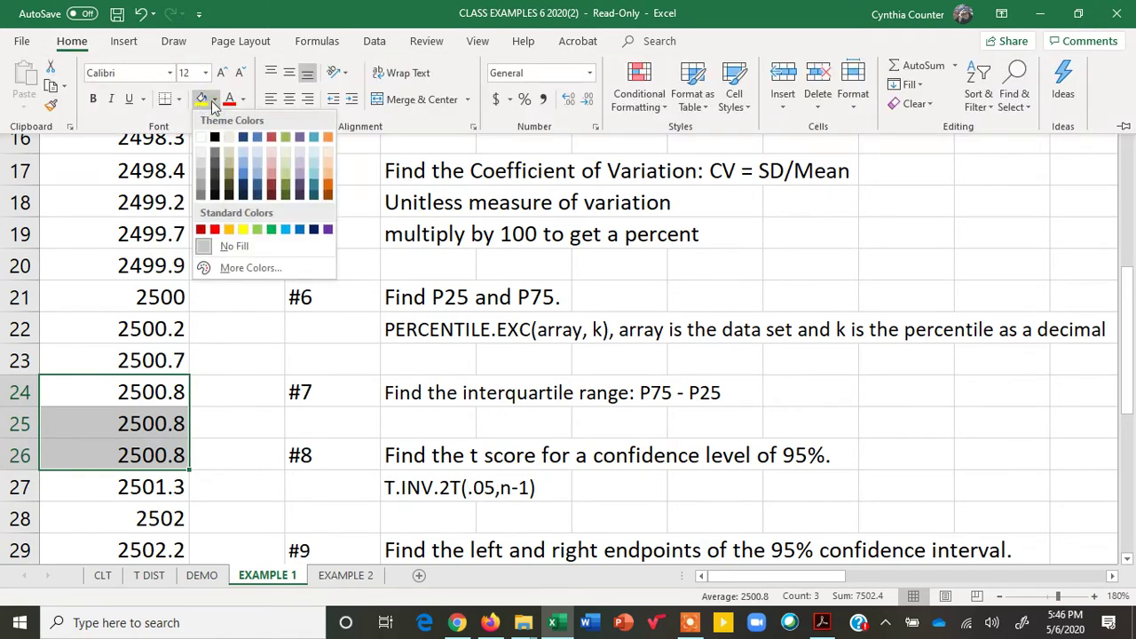
{"action": "left_click", "coordinate": [215, 100]}
{"action": "left_click", "coordinate": [215, 100]}
{"action": "left_click", "coordinate": [244, 153]}
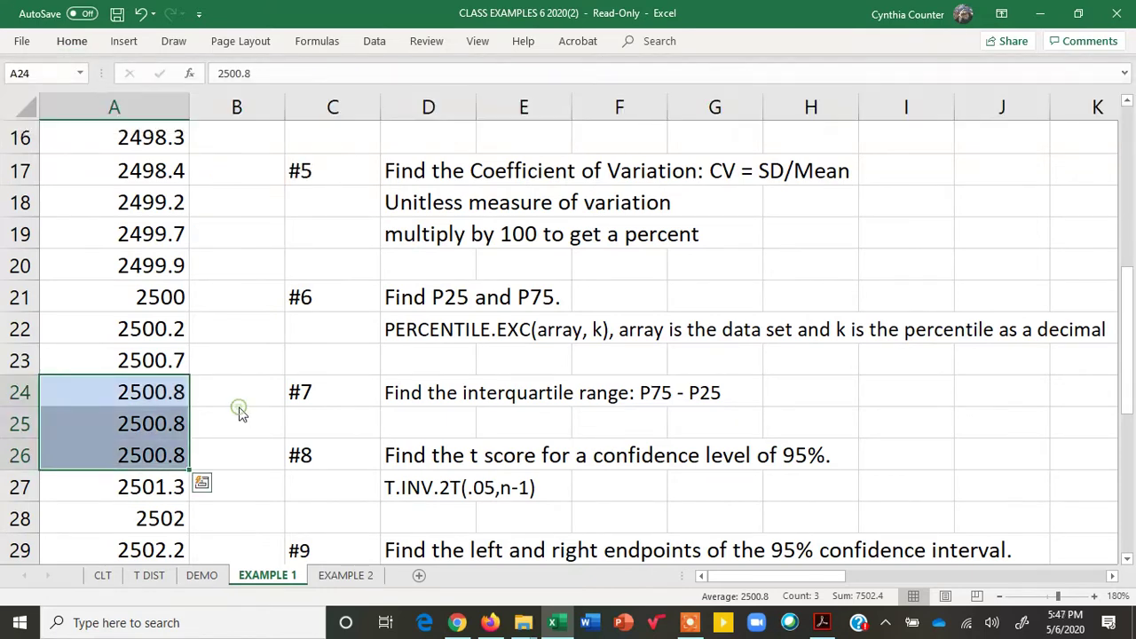
{"action": "left_click", "coordinate": [239, 410]}
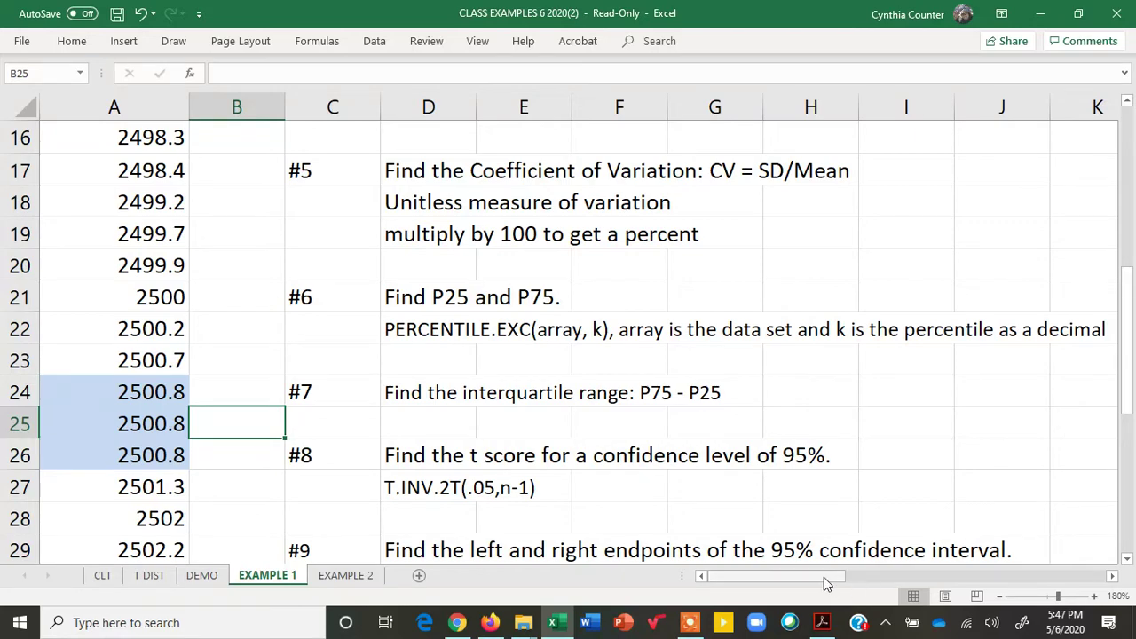
Compare the highlighted repeated values in column A with the Mode statistic in R6:S6.
{"action": "left_click_drag", "start_coordinate": [824, 577], "coordinate": [1054, 557]}
{"action": "left_click_drag", "start_coordinate": [1128, 297], "coordinate": [1131, 140]}
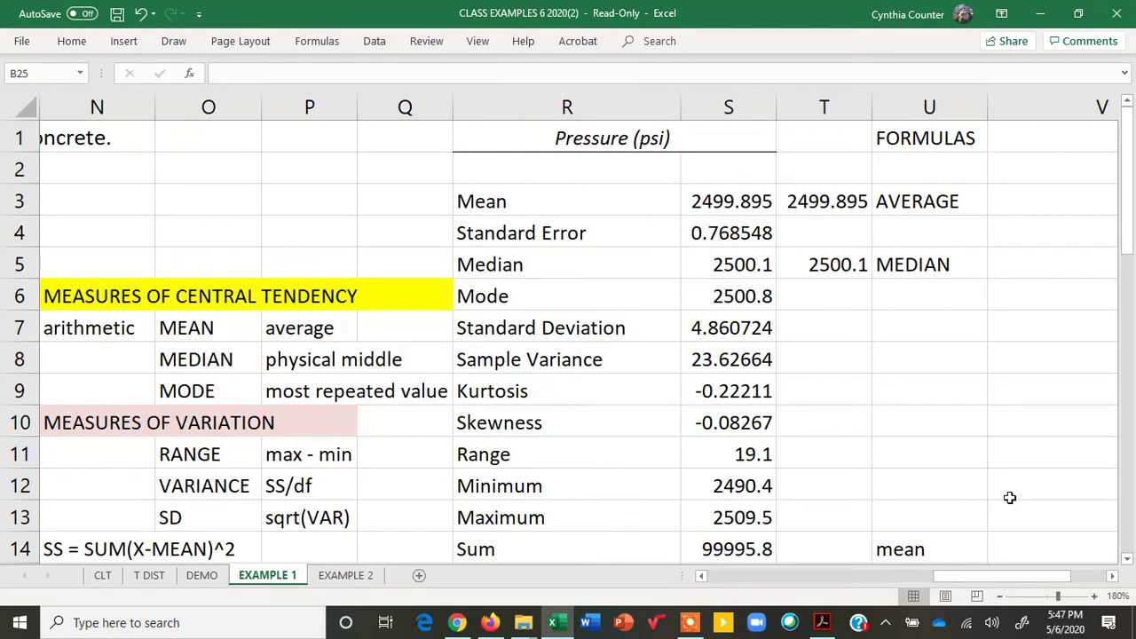
{"action": "left_click_drag", "start_coordinate": [1007, 581], "coordinate": [755, 584]}
{"action": "left_click_drag", "start_coordinate": [1130, 213], "coordinate": [1134, 361]}
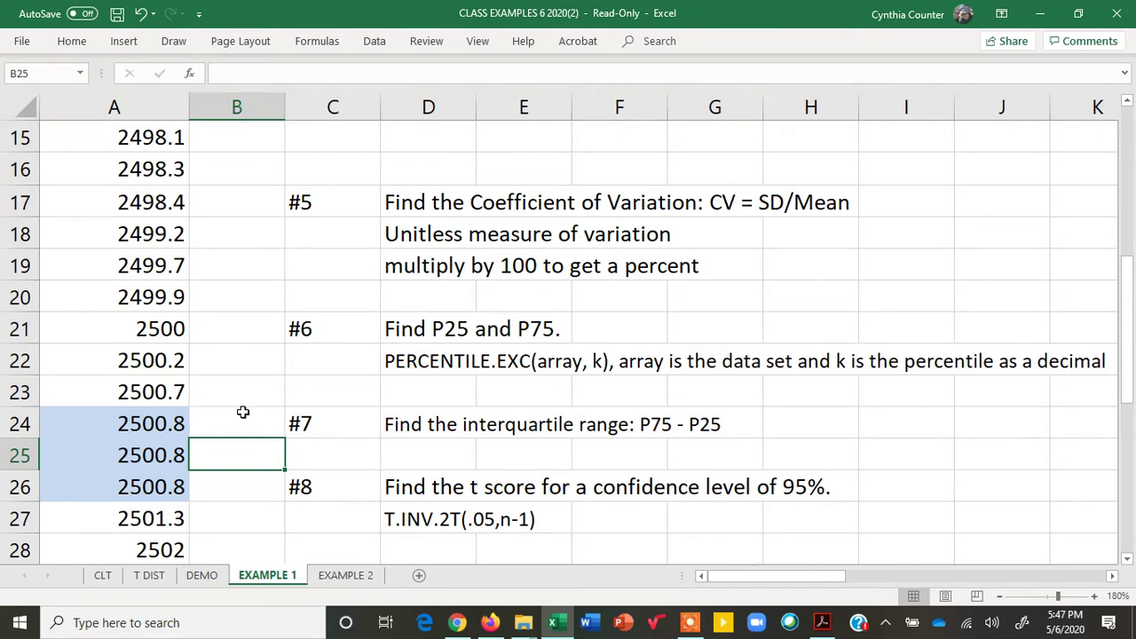
{"action": "left_click_drag", "start_coordinate": [1129, 295], "coordinate": [1134, 344]}
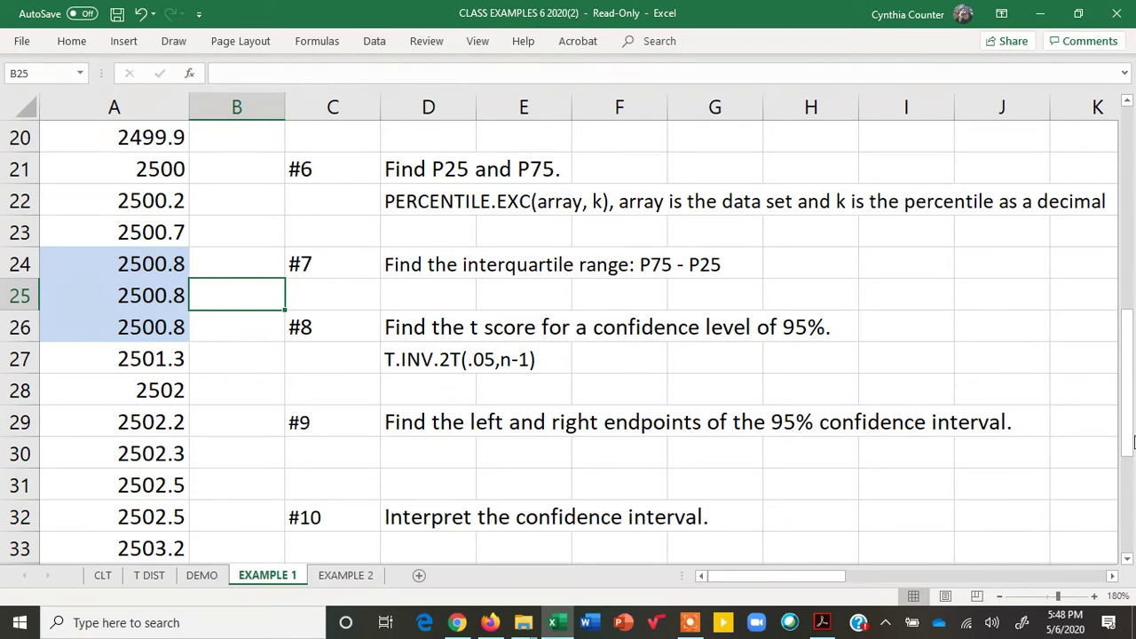
{"action": "left_click_drag", "start_coordinate": [1129, 435], "coordinate": [1134, 177]}
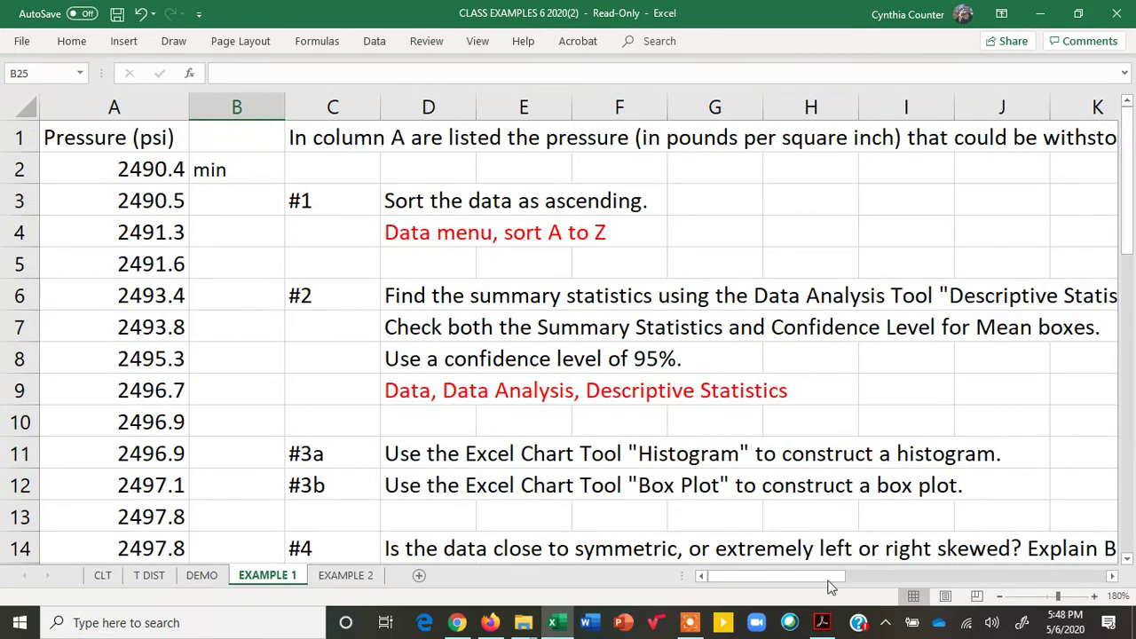
{"action": "left_click_drag", "start_coordinate": [809, 572], "coordinate": [1030, 551]}
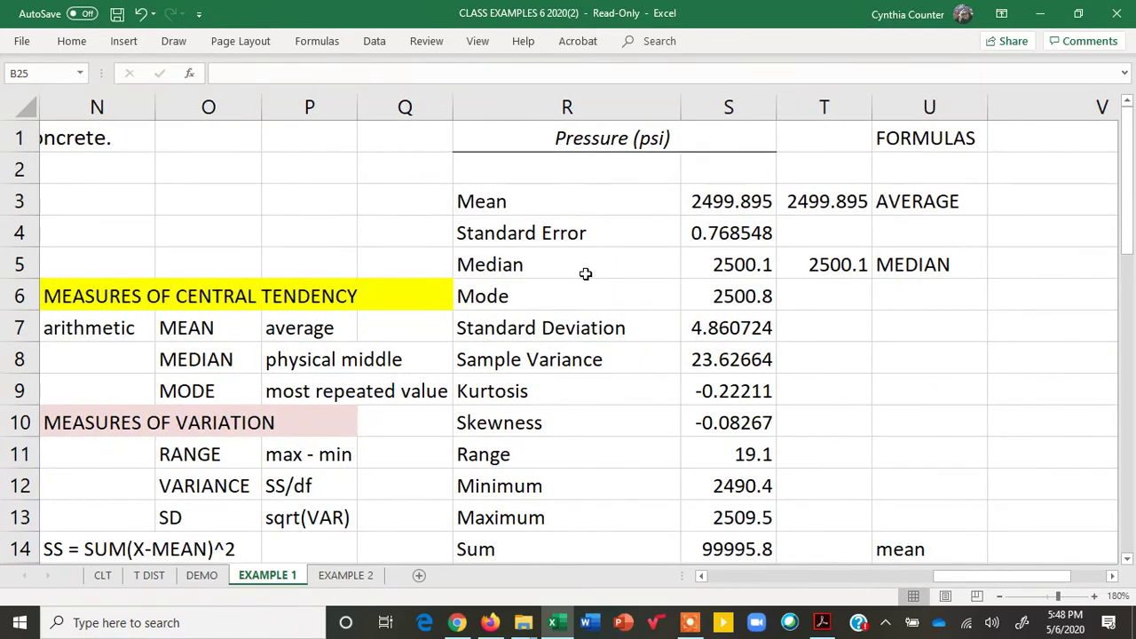
{"action": "left_click", "coordinate": [514, 267]}
{"action": "left_click_drag", "start_coordinate": [497, 296], "coordinate": [755, 304]}
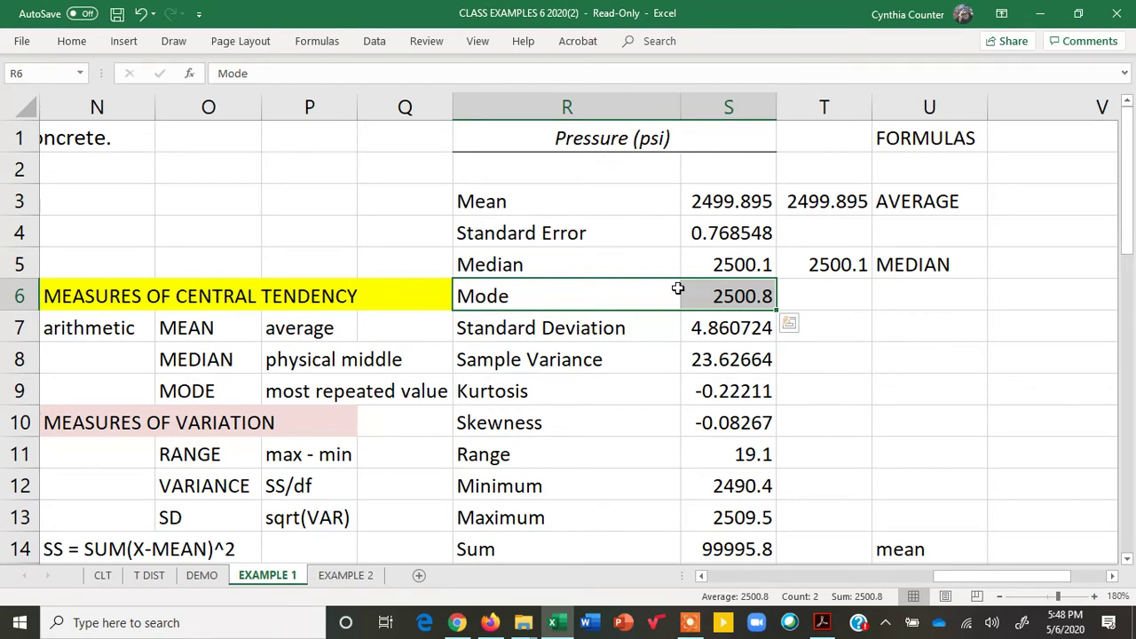
{"action": "left_click", "coordinate": [724, 299]}
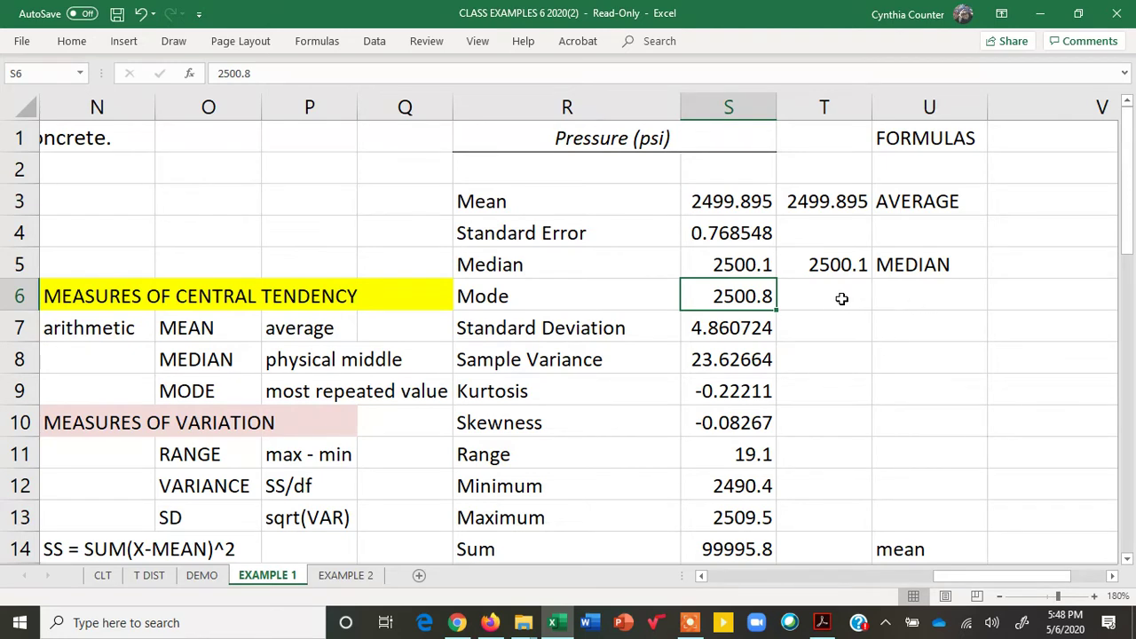
Calculate the mode of the pressure data in T6 with the formula =MODE.SNGL(A1:A41).
{"action": "left_click", "coordinate": [850, 298]}
{"action": "type", "text": "="}
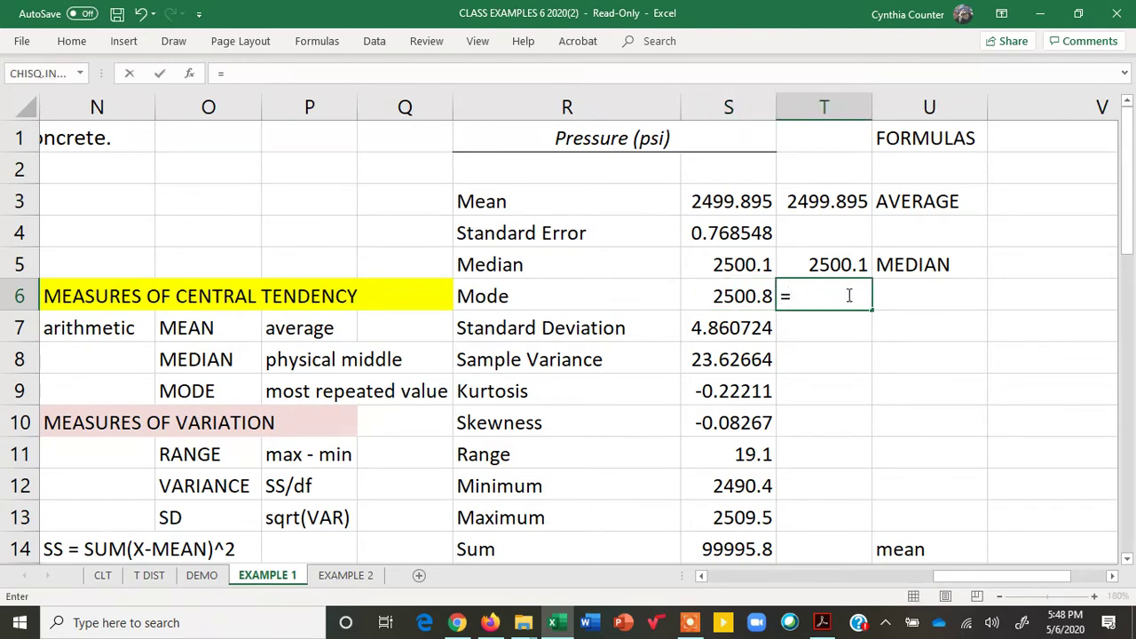
{"action": "type", "text": "MO"}
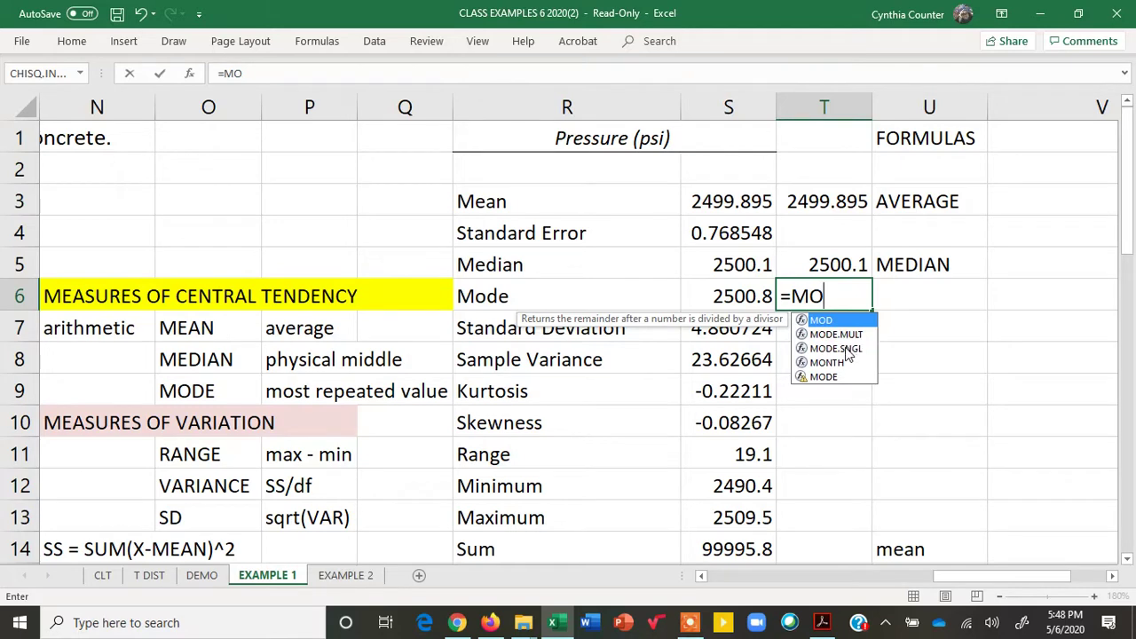
{"action": "double_click", "coordinate": [849, 349]}
{"action": "left_click", "coordinate": [848, 351]}
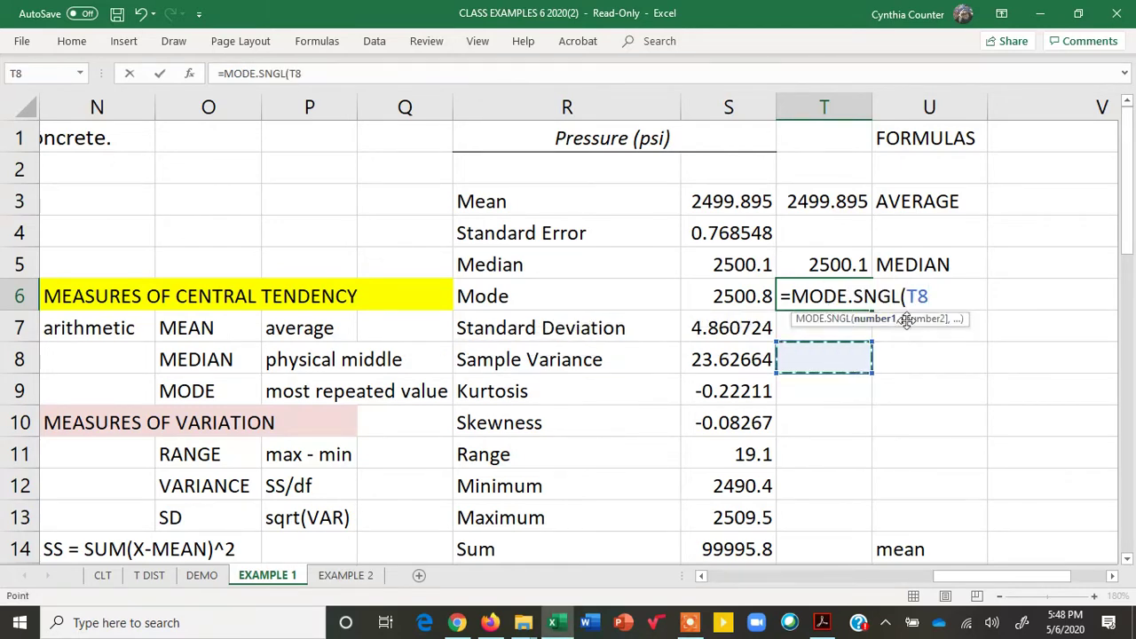
{"action": "key", "text": "BackSpace"}
{"action": "key", "text": "BackSpace"}
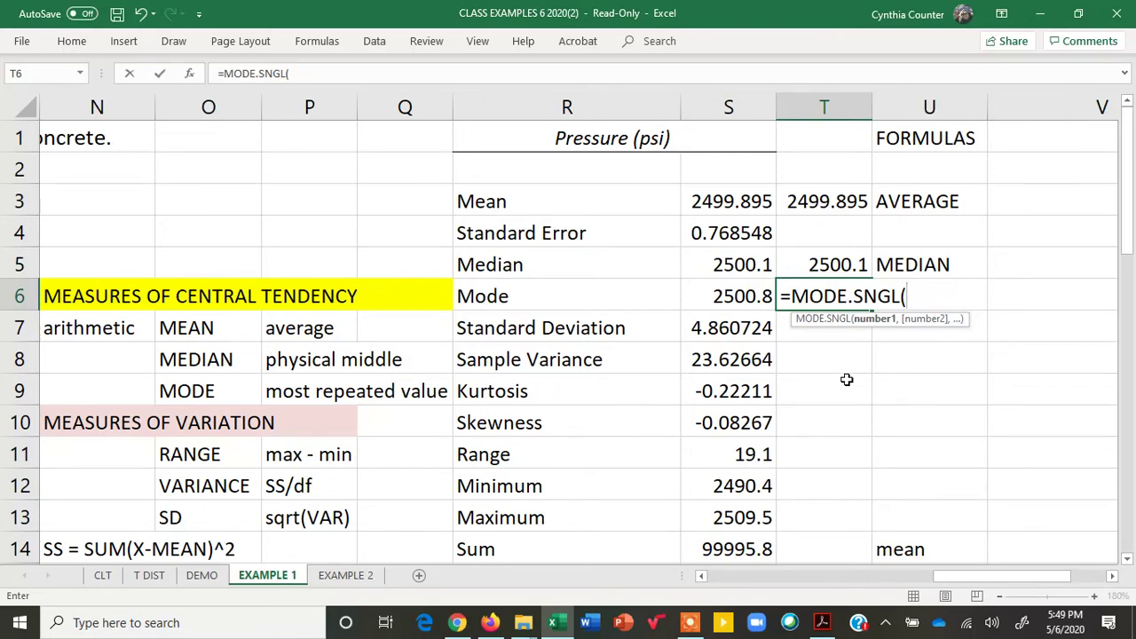
{"action": "type", "text": "A1:A41"}
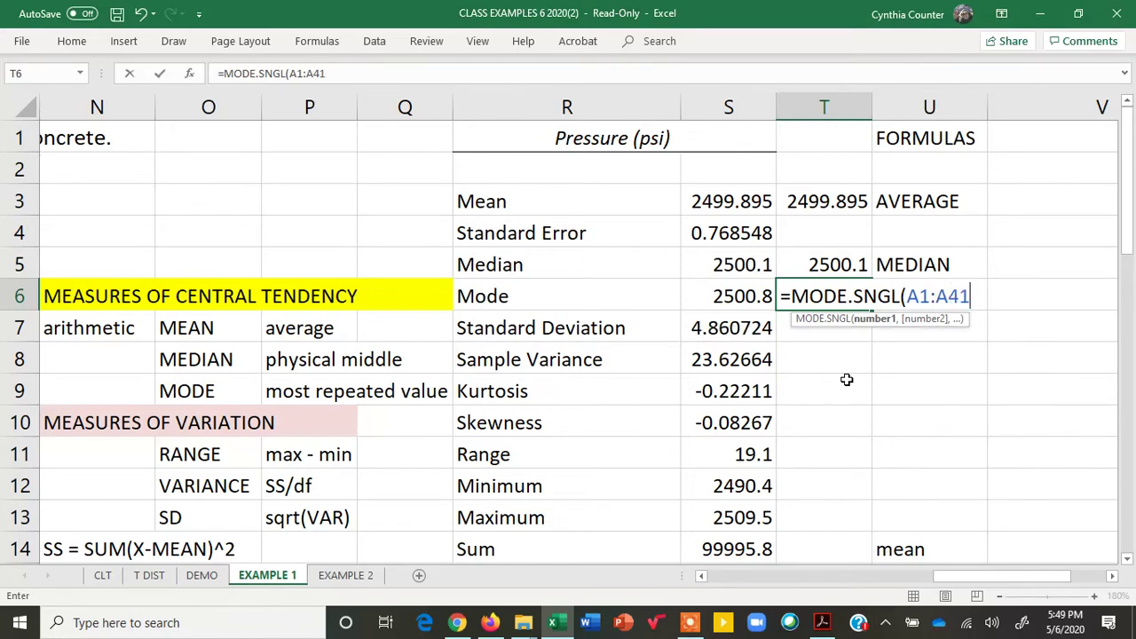
{"action": "type", "text": ")"}
{"action": "key", "text": "Return"}
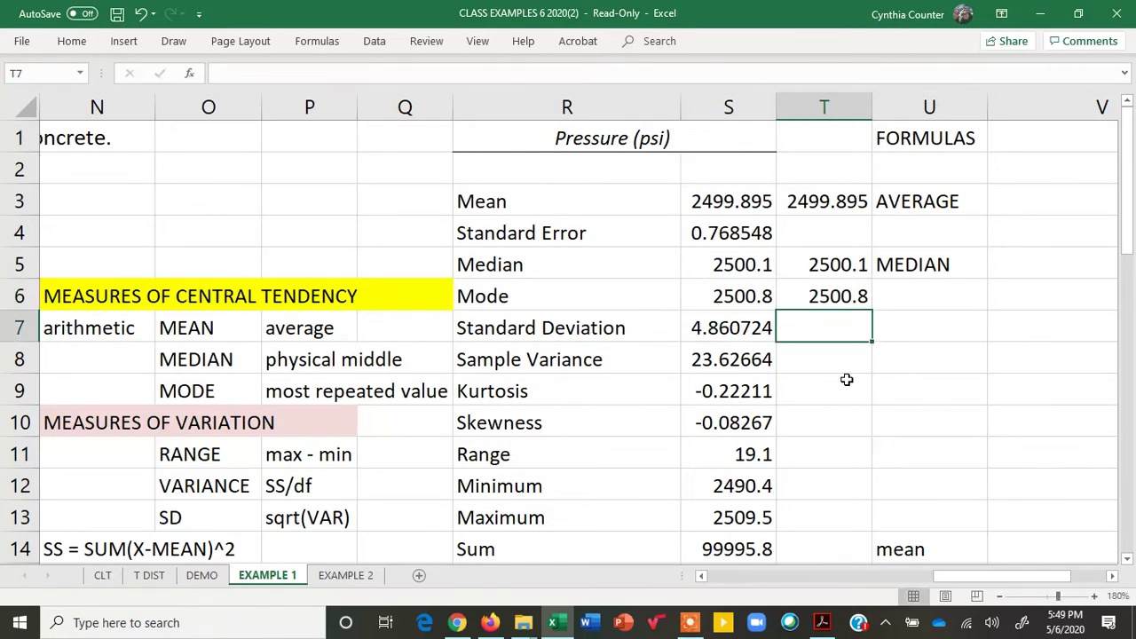
Enter the function name MODE.SNGL as a label in U6 and check it against the formula in T6.
{"action": "left_click", "coordinate": [742, 299]}
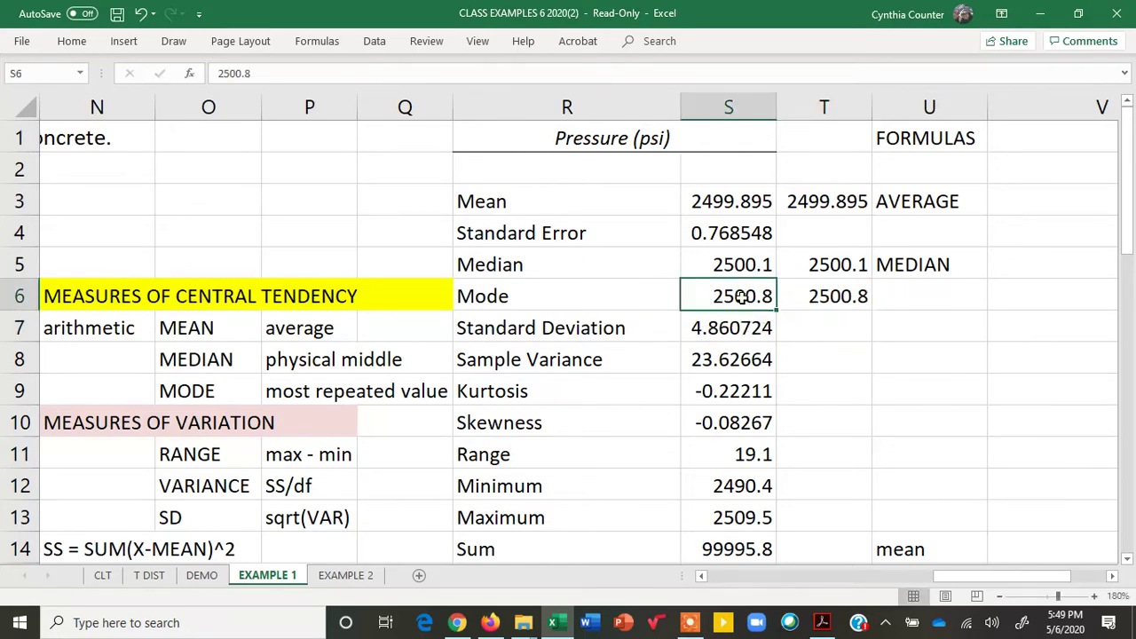
{"action": "left_click", "coordinate": [920, 294]}
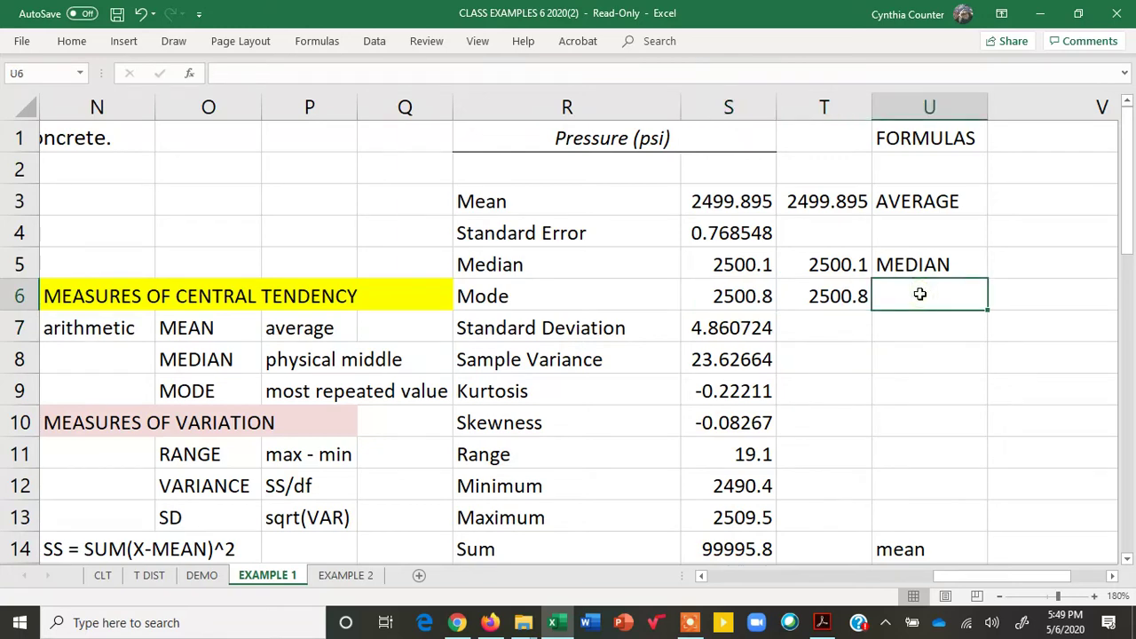
{"action": "left_click", "coordinate": [834, 296]}
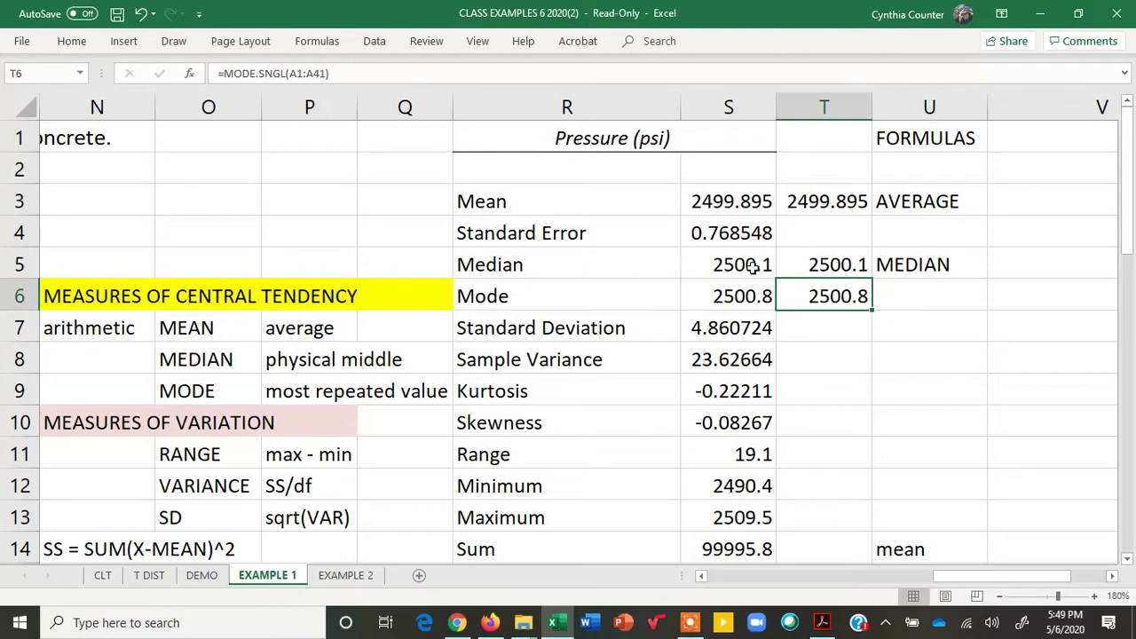
{"action": "left_click", "coordinate": [906, 295]}
{"action": "type", "text": "MODE"}
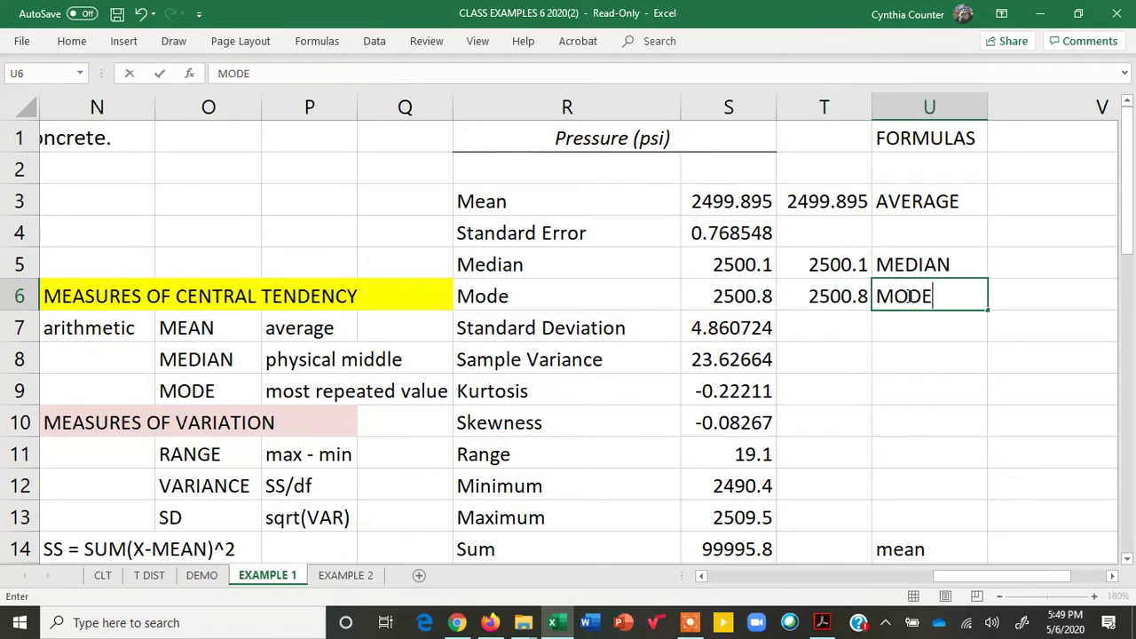
{"action": "type", "text": ".SNGL"}
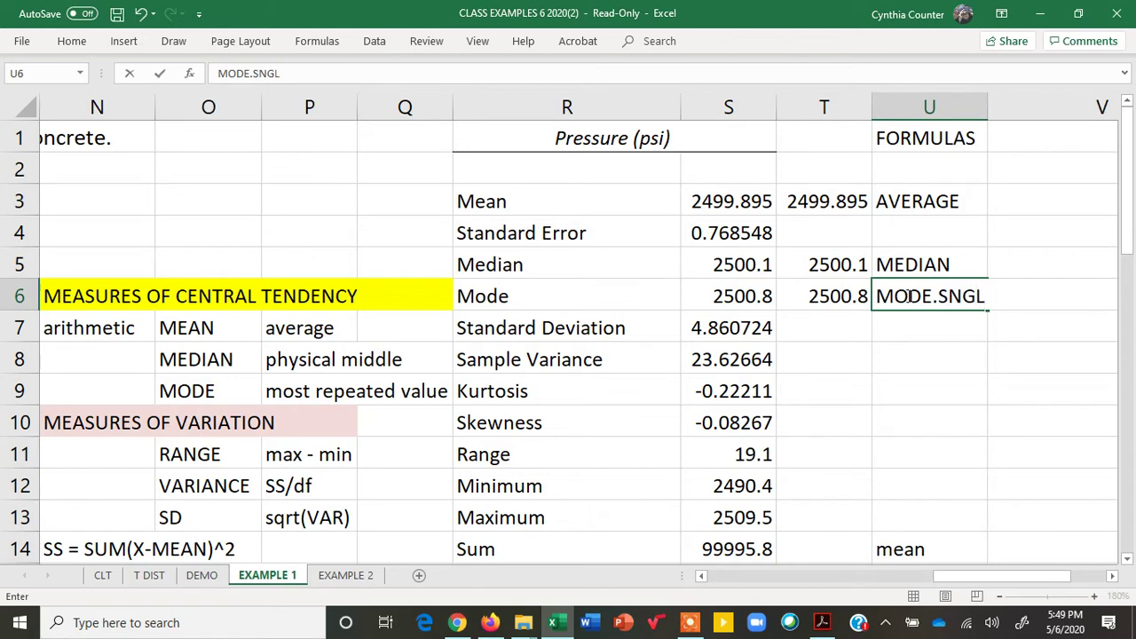
{"action": "key", "text": "Return"}
{"action": "double_click", "coordinate": [826, 299]}
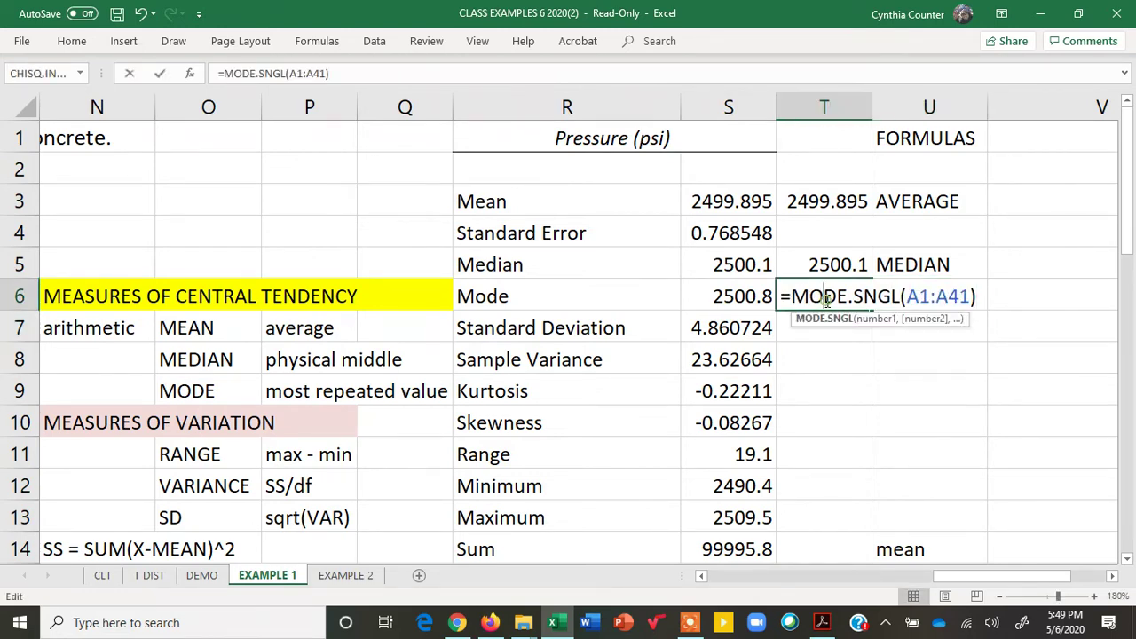
{"action": "key", "text": "Escape"}
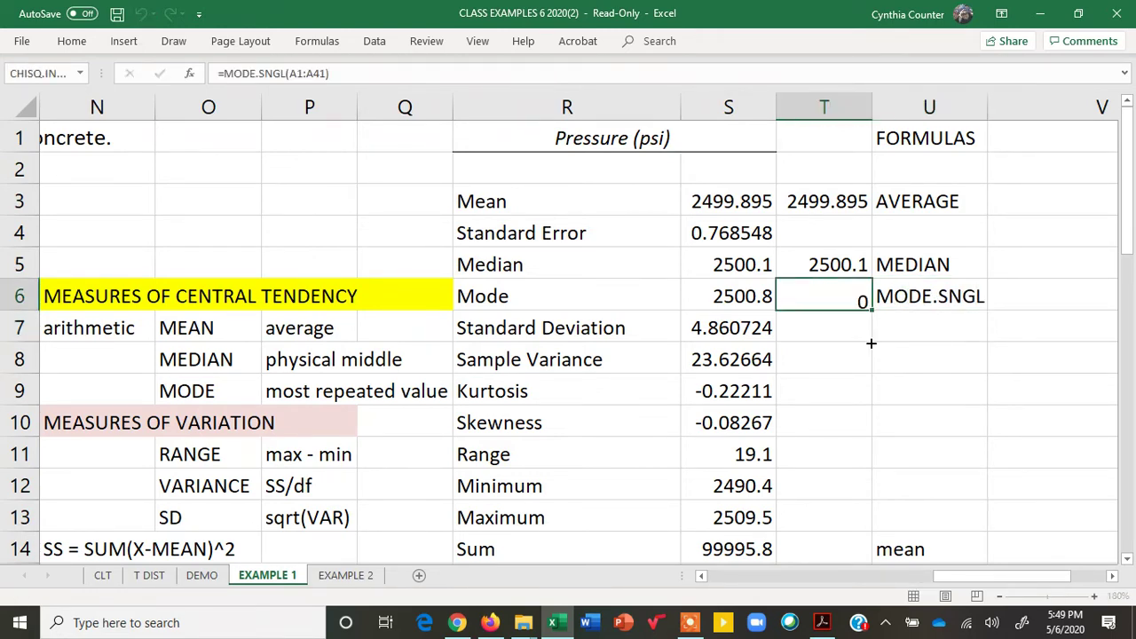
{"action": "key", "text": "Return"}
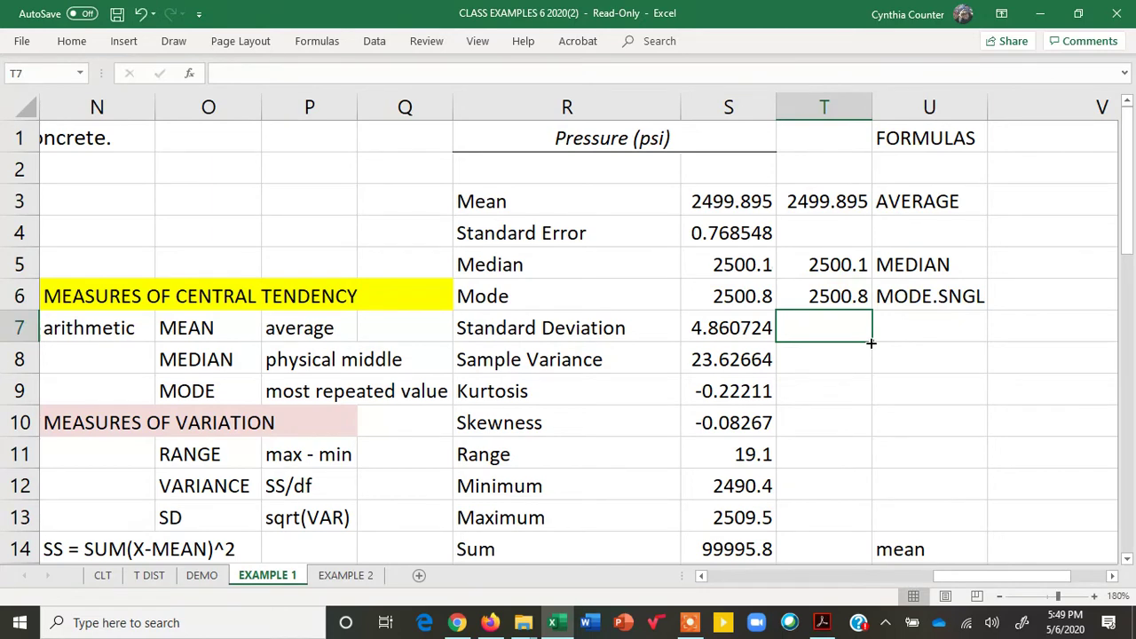
Enter the label MODE.MULT in V6 and narrow column V to bring column W into view.
{"action": "left_click", "coordinate": [1051, 300]}
{"action": "type", "text": "MODE."}
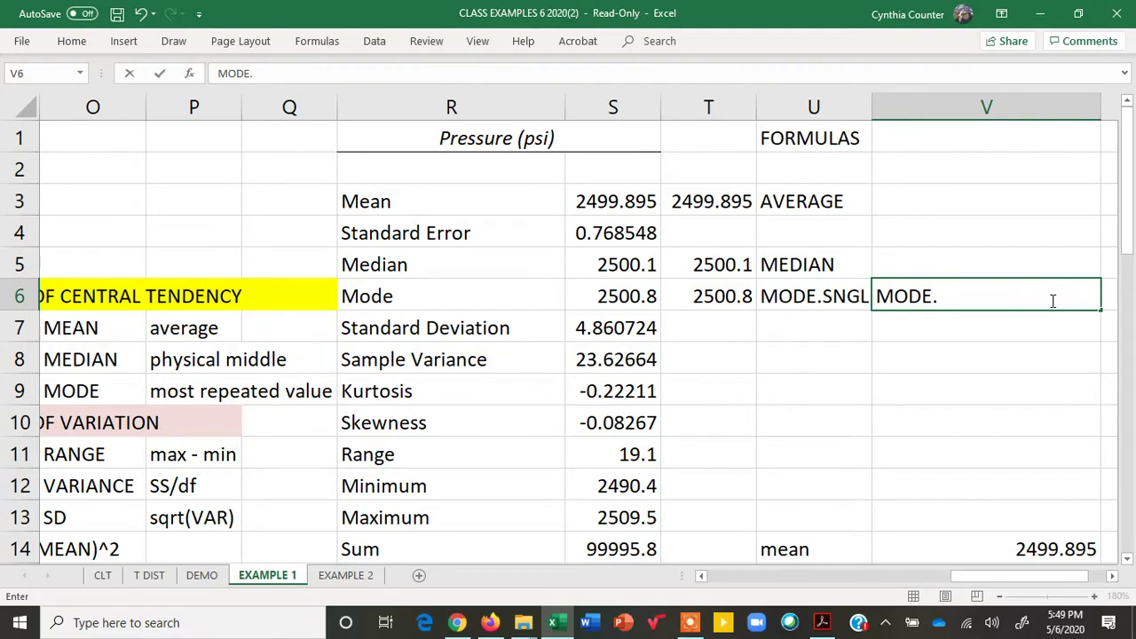
{"action": "type", "text": "MULT"}
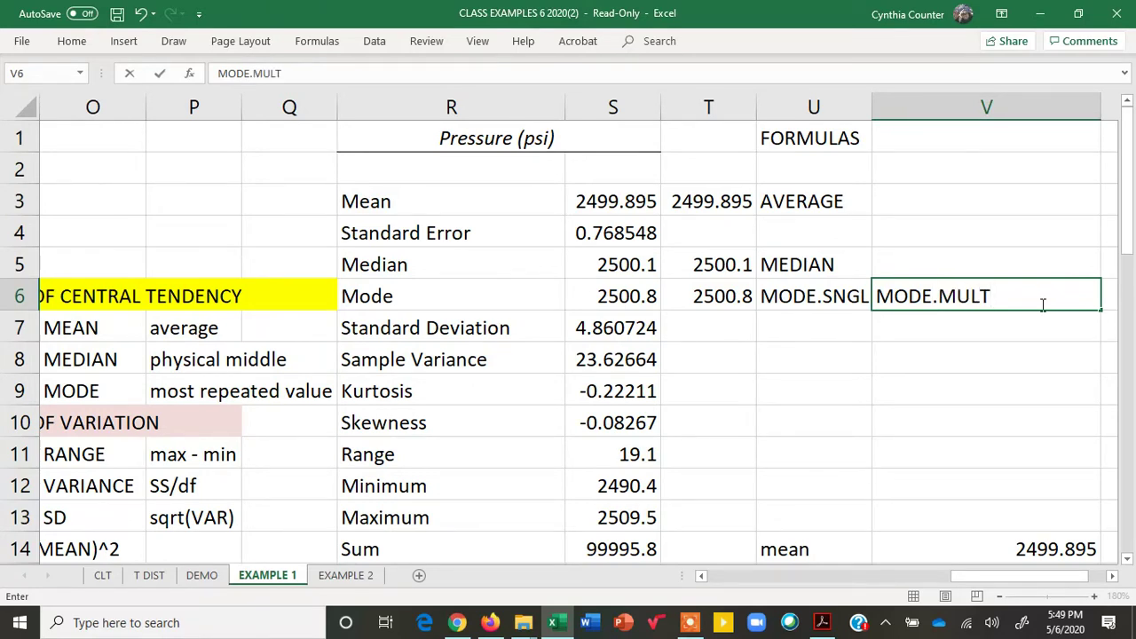
{"action": "key", "text": "Return"}
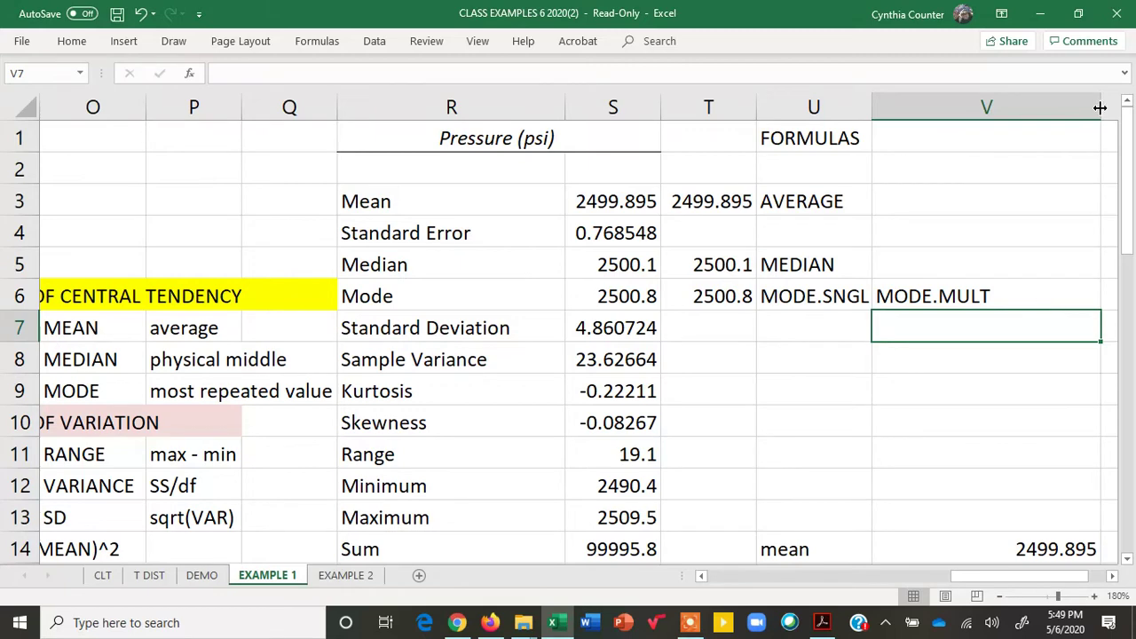
{"action": "left_click_drag", "start_coordinate": [1100, 107], "coordinate": [1012, 116]}
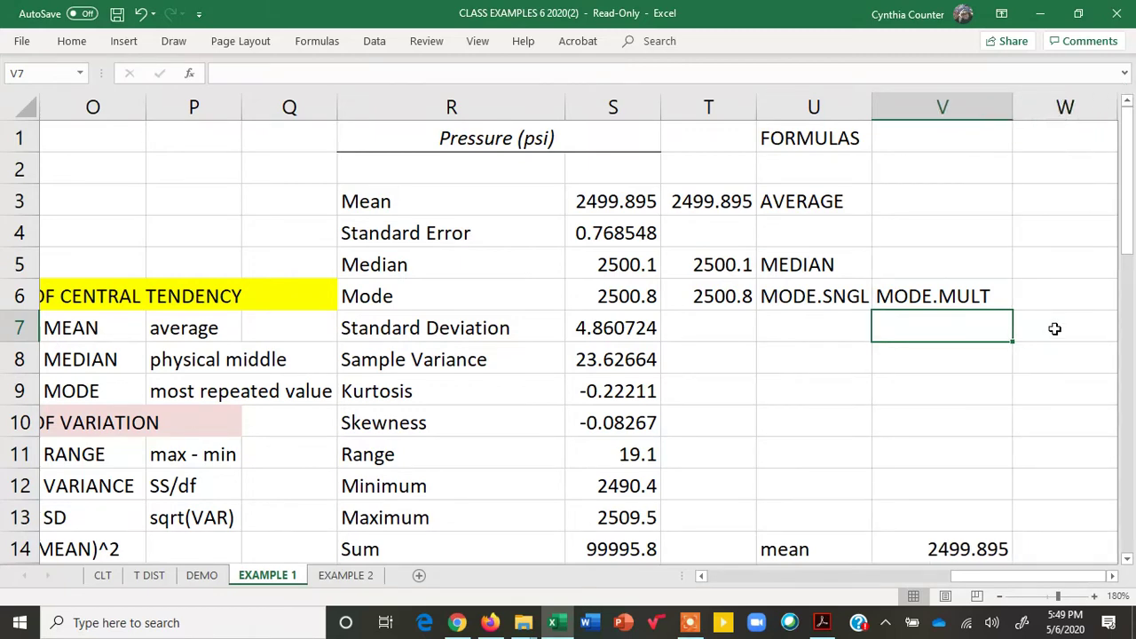
Calculate the multiple-mode result for the pressure data in W6 with the formula =MODE.MULT(A1:A41).
{"action": "left_click", "coordinate": [1051, 296]}
{"action": "type", "text": "=M"}
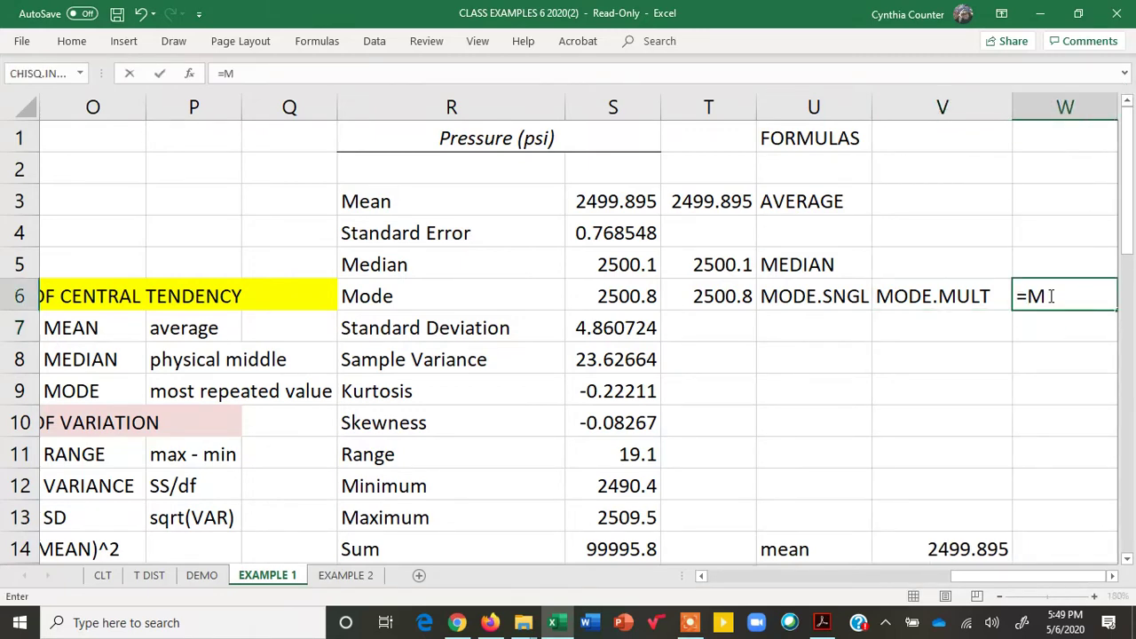
{"action": "type", "text": "OD"}
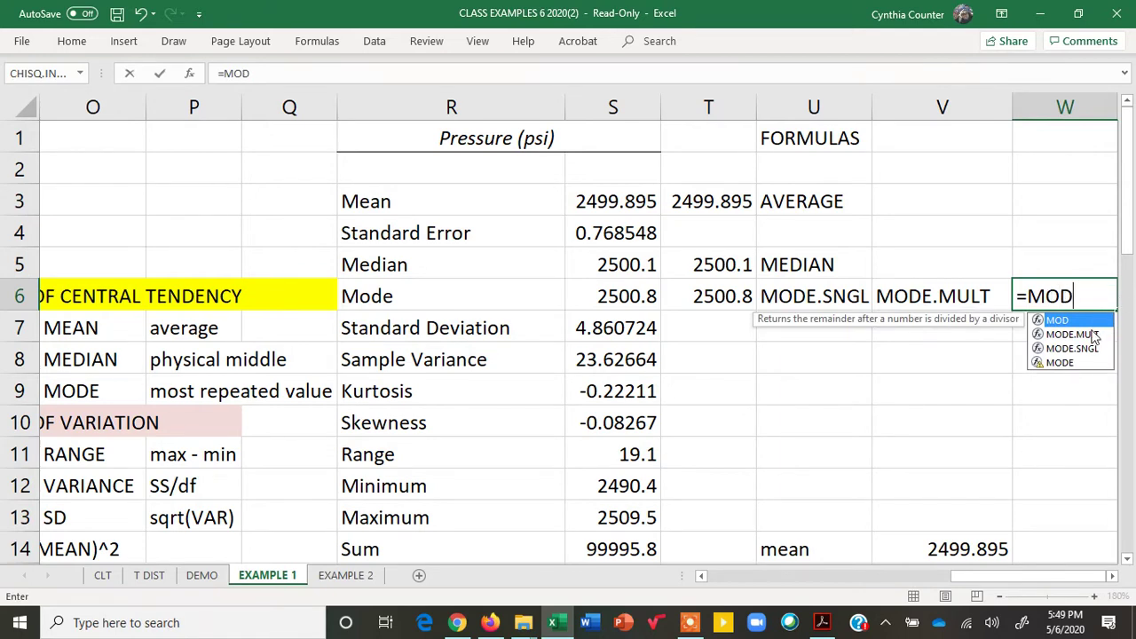
{"action": "double_click", "coordinate": [1093, 337]}
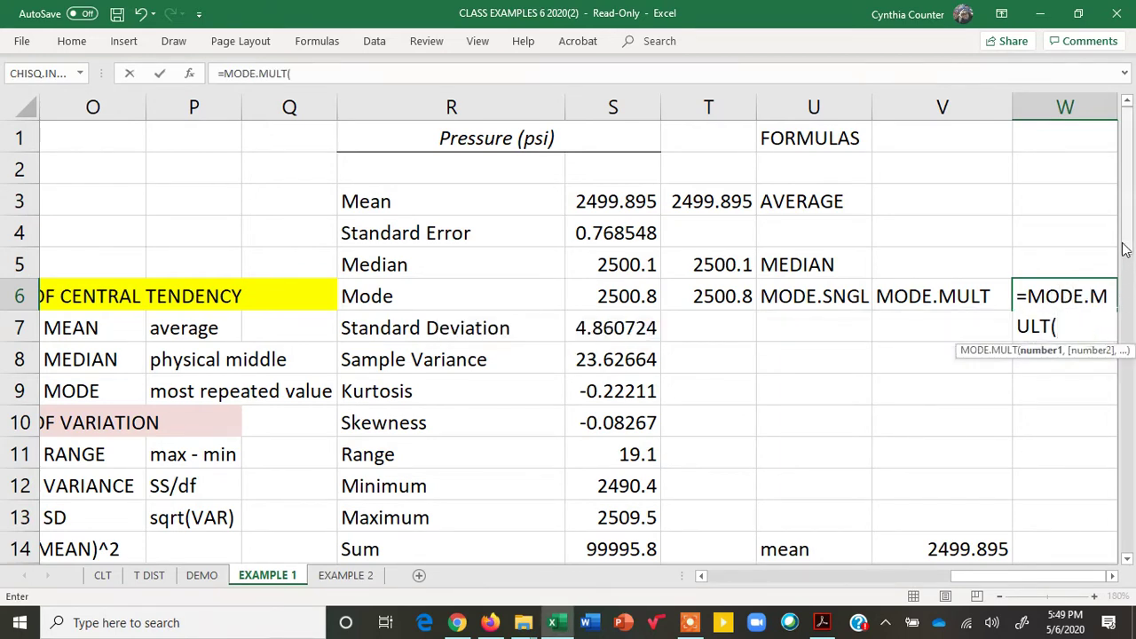
{"action": "left_click", "coordinate": [1114, 576]}
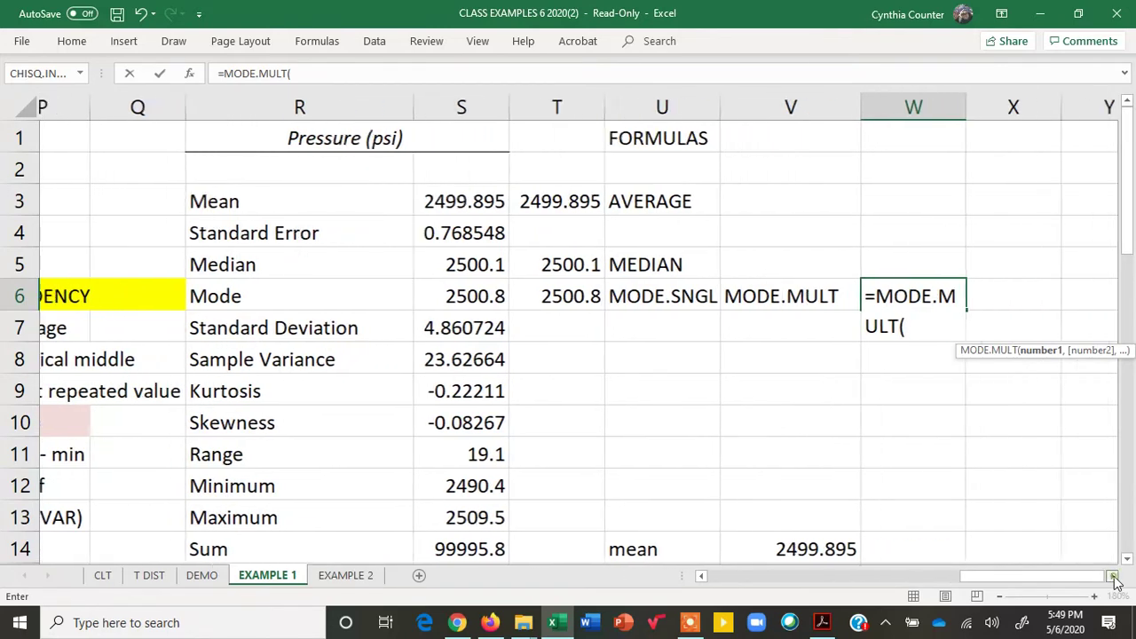
{"action": "left_click", "coordinate": [1114, 576]}
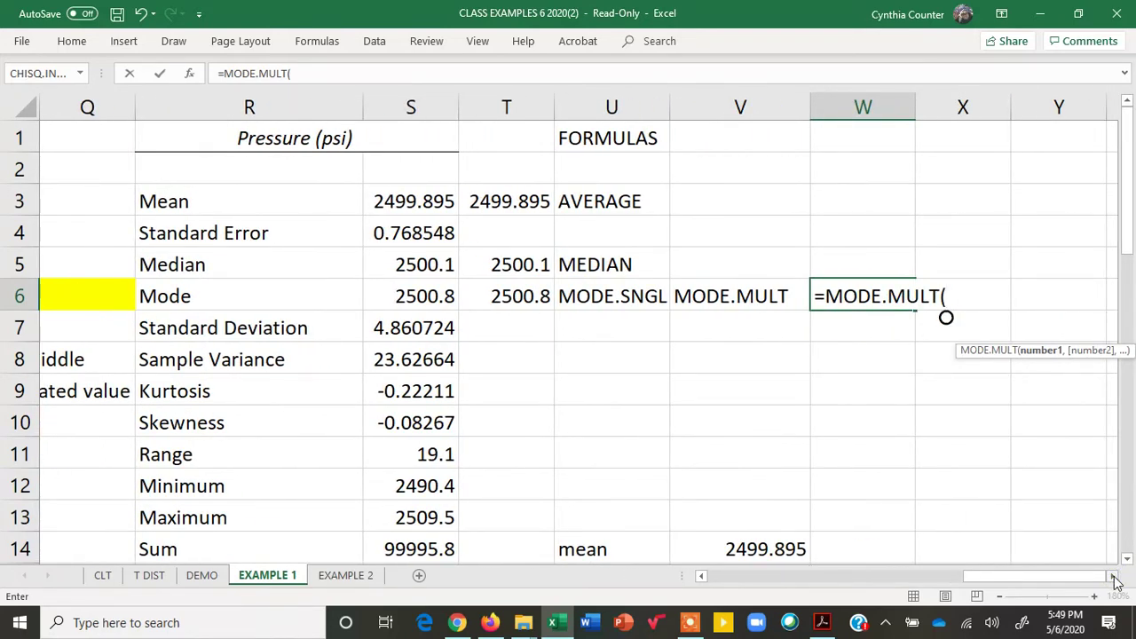
{"action": "type", "text": "A1"}
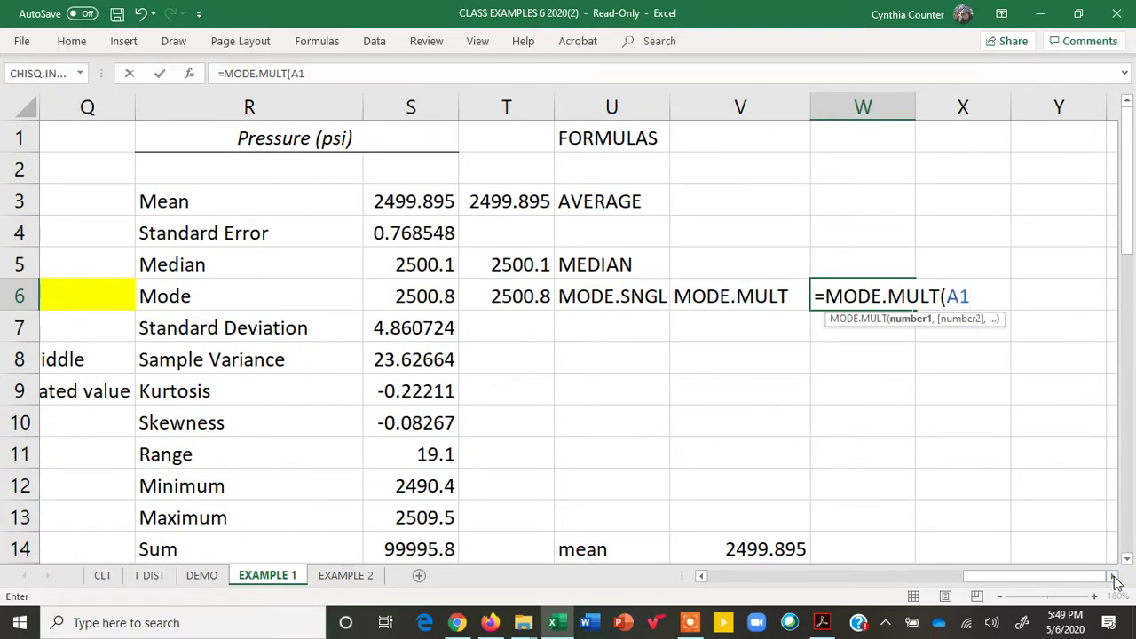
{"action": "type", "text": ":A41)"}
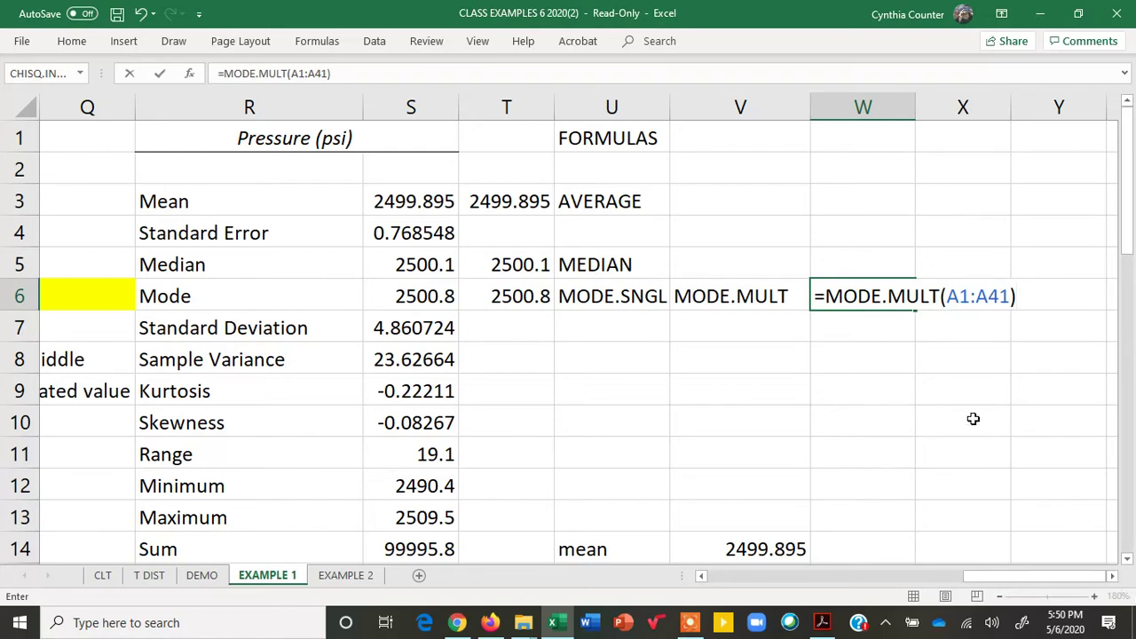
{"action": "key", "text": "Return"}
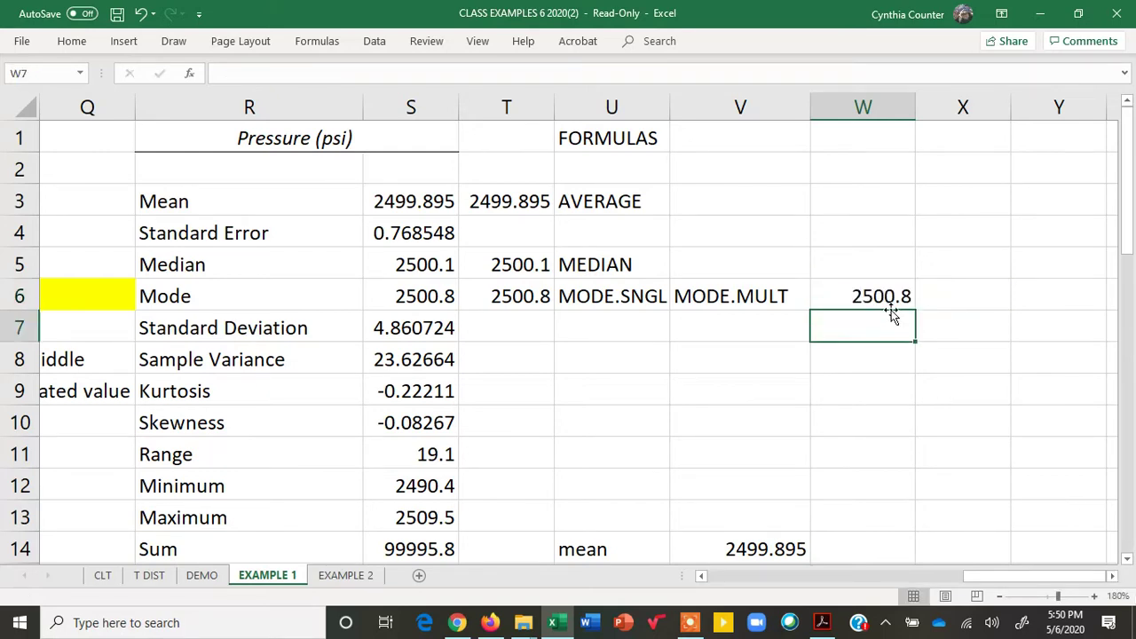
Compare the function descriptions and arguments of MODE.MULT in W6 and MODE.SNGL in T6.
{"action": "left_click", "coordinate": [884, 299]}
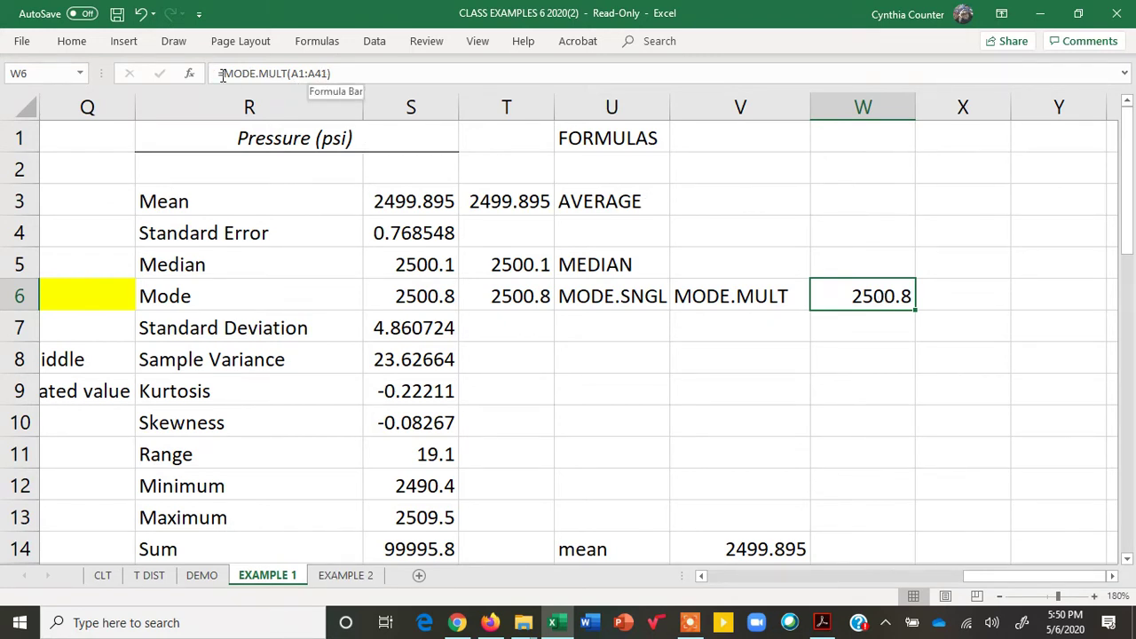
{"action": "left_click", "coordinate": [190, 74]}
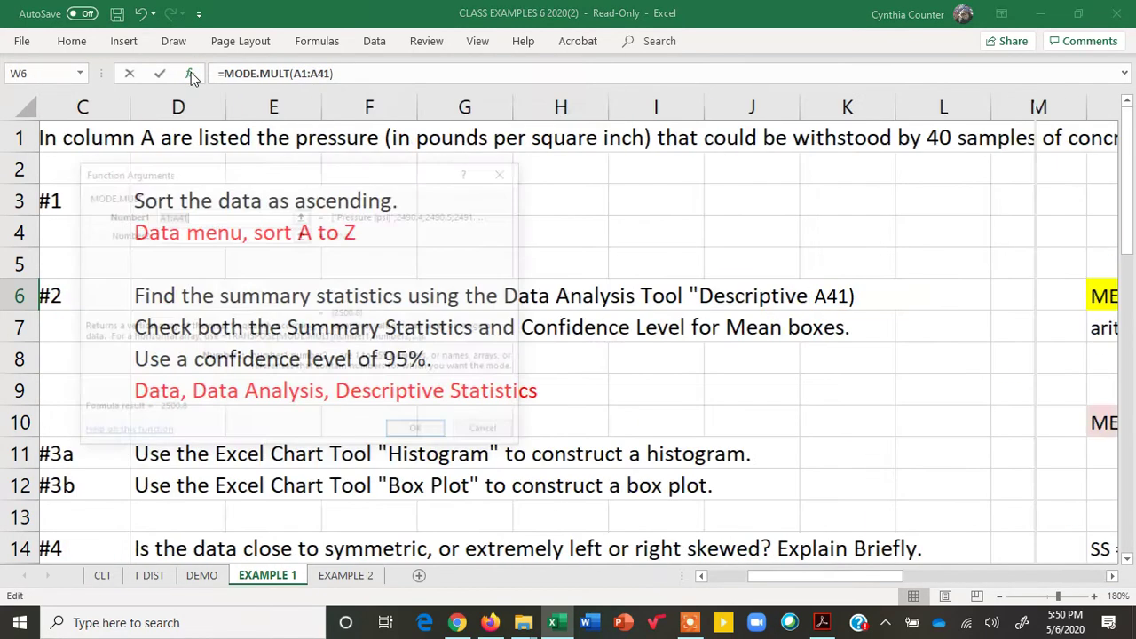
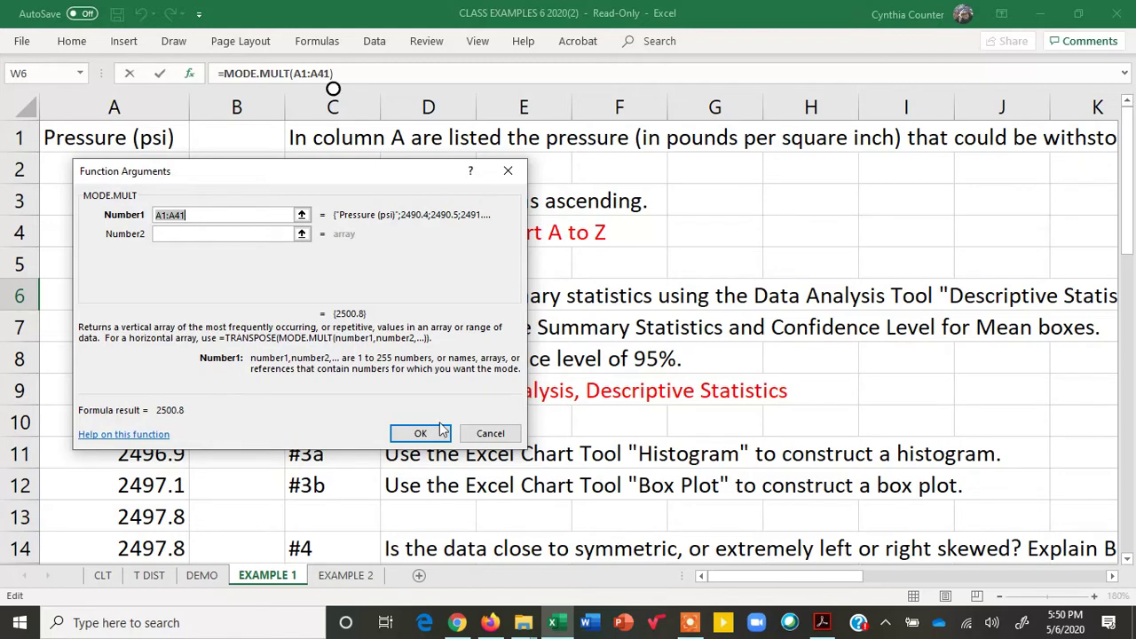
{"action": "left_click", "coordinate": [490, 434]}
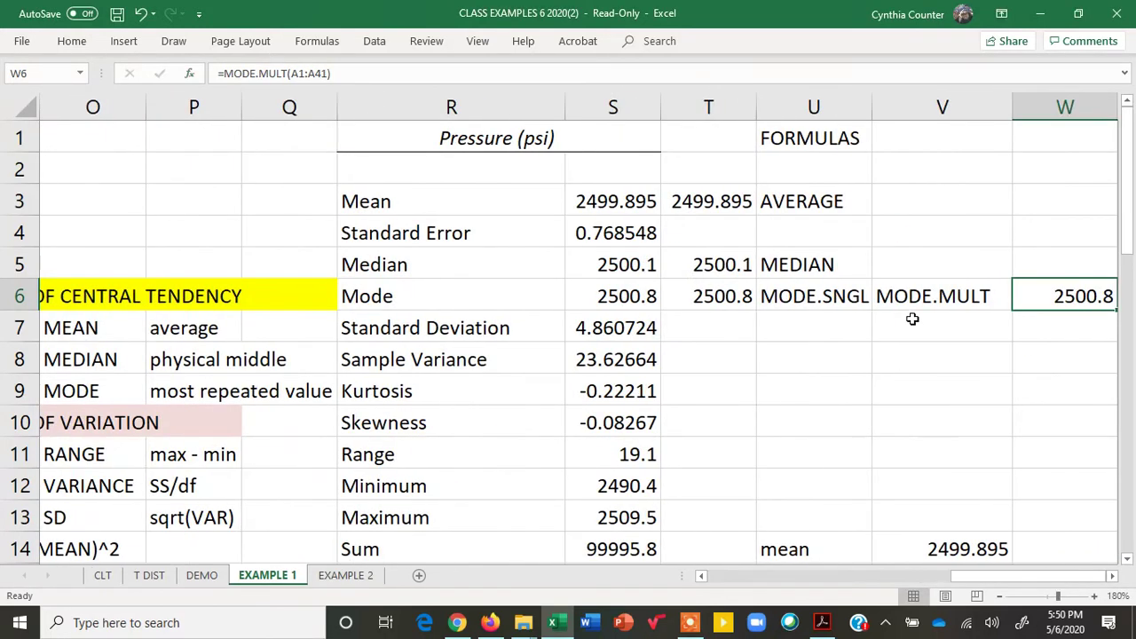
{"action": "left_click", "coordinate": [724, 296]}
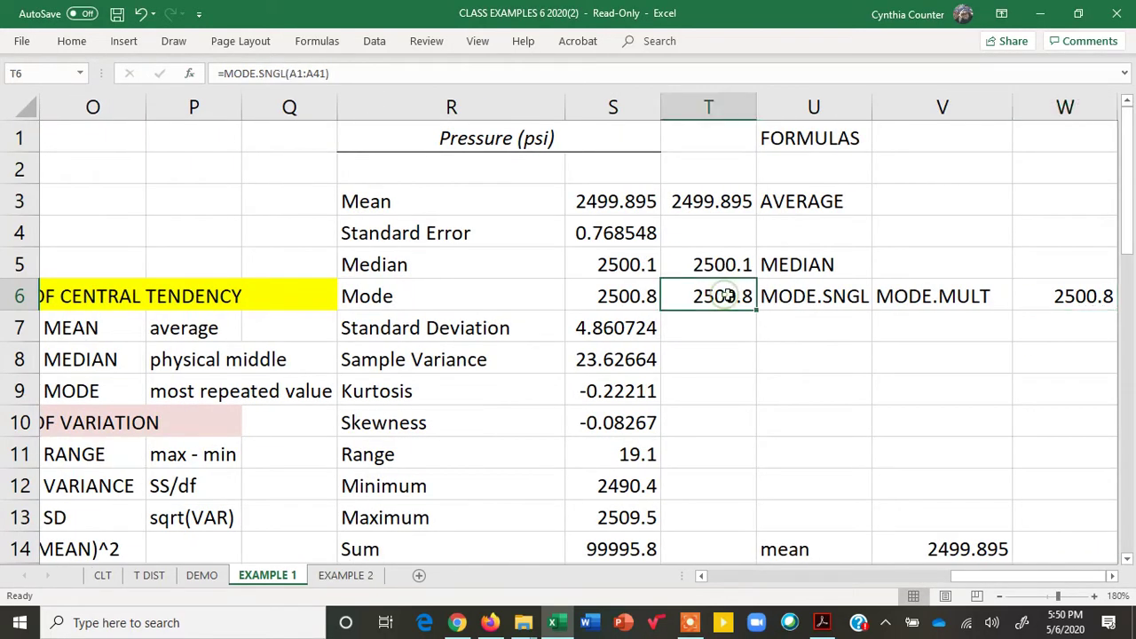
{"action": "left_click", "coordinate": [189, 74]}
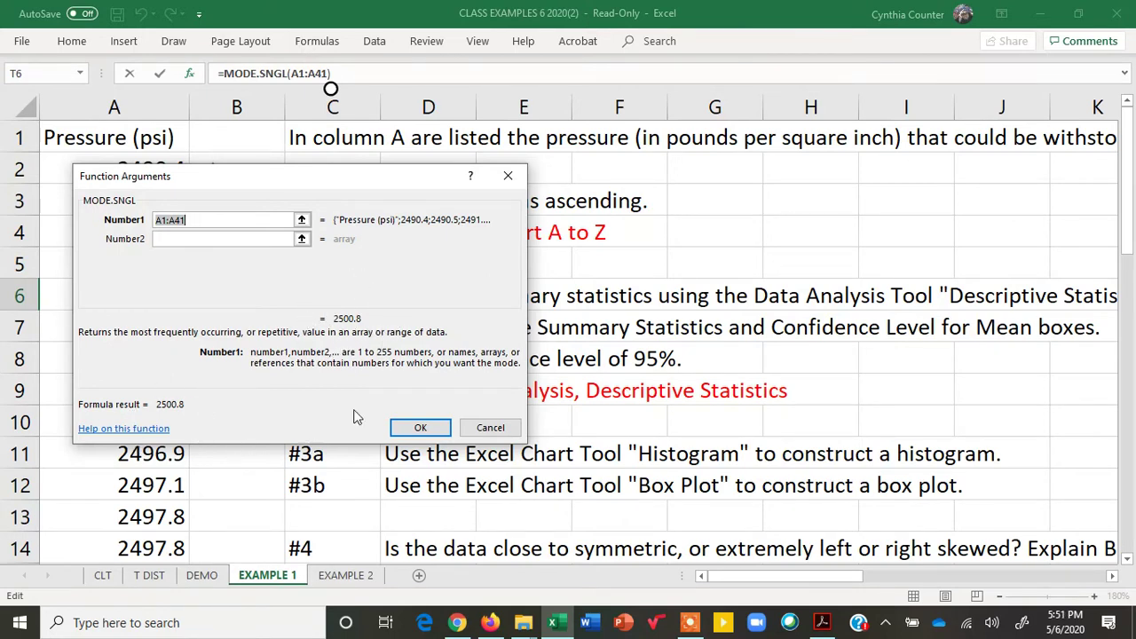
{"action": "left_click", "coordinate": [490, 428]}
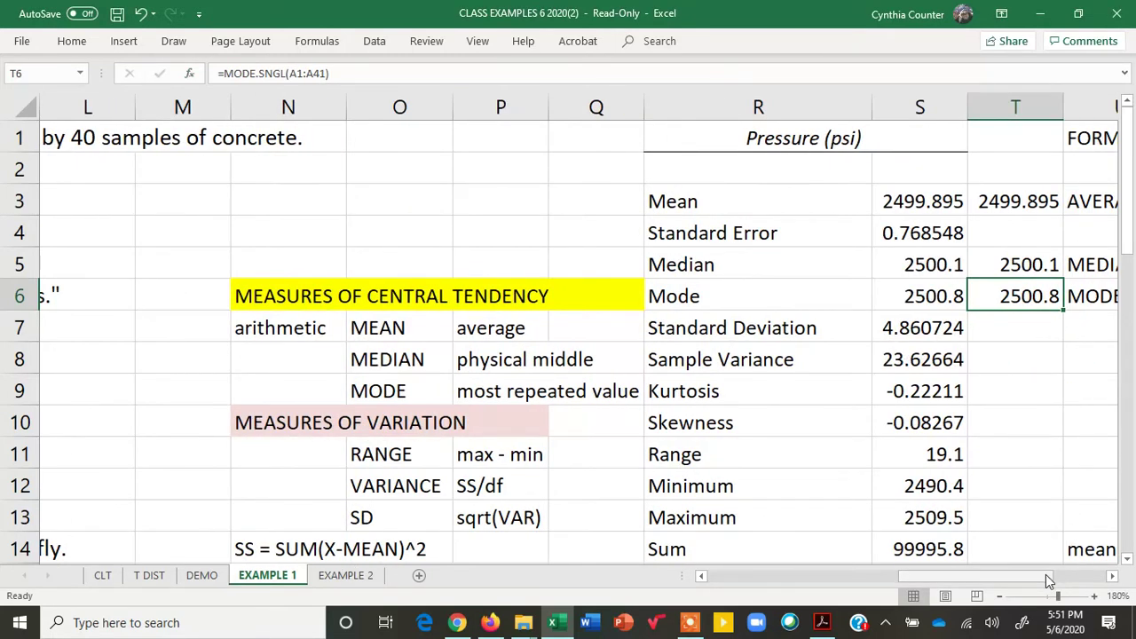
{"action": "left_click_drag", "start_coordinate": [1052, 575], "coordinate": [1124, 572]}
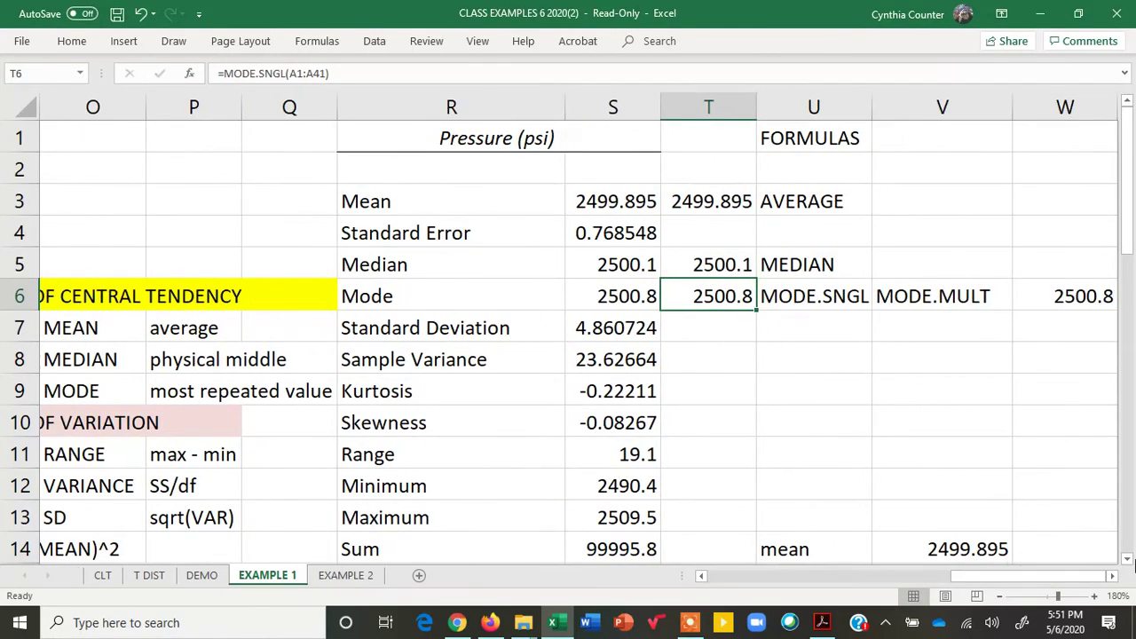
{"action": "double_click", "coordinate": [1080, 296]}
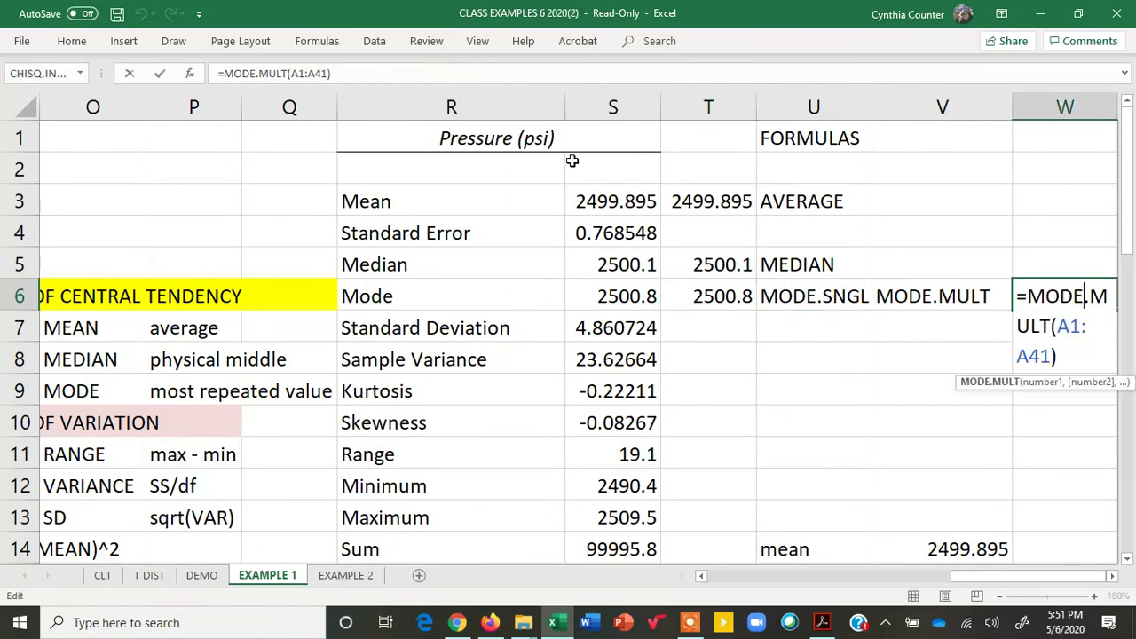
{"action": "left_click", "coordinate": [190, 76]}
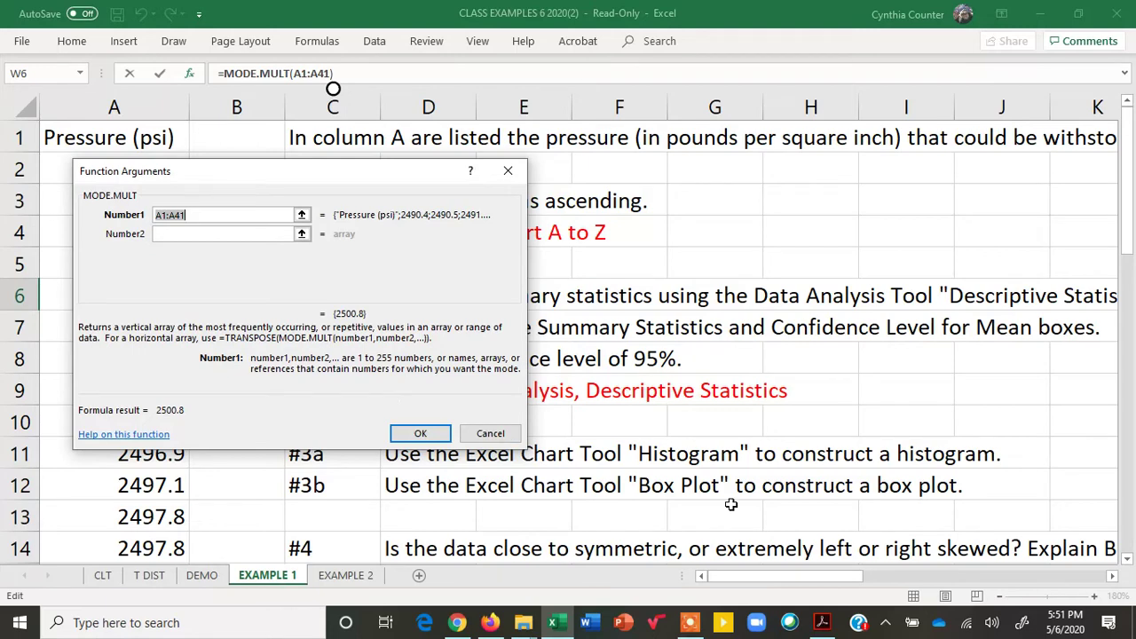
{"action": "key", "text": "Return"}
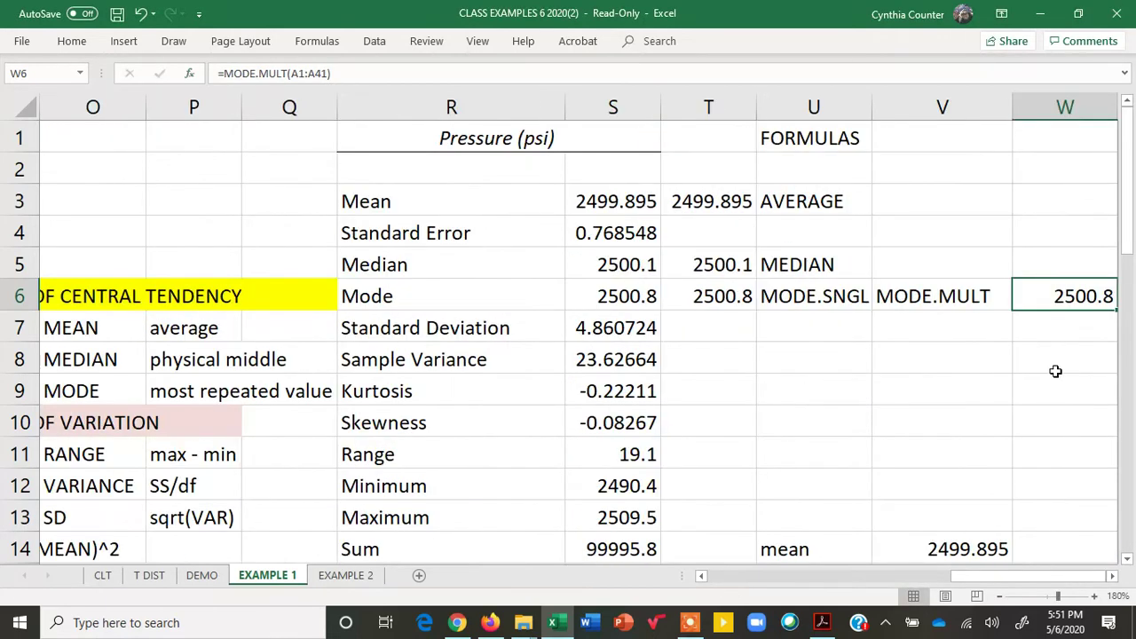
Enter =MODE.MULT(A1:A41) in X6 as an array formula.
{"action": "left_click", "coordinate": [1111, 575]}
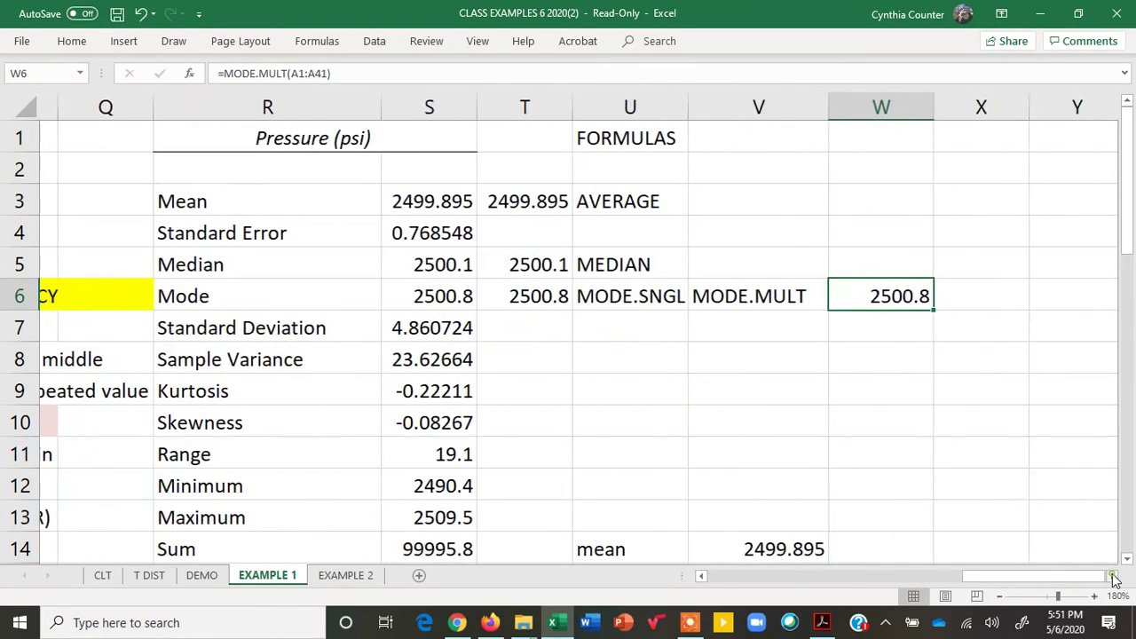
{"action": "left_click", "coordinate": [953, 295]}
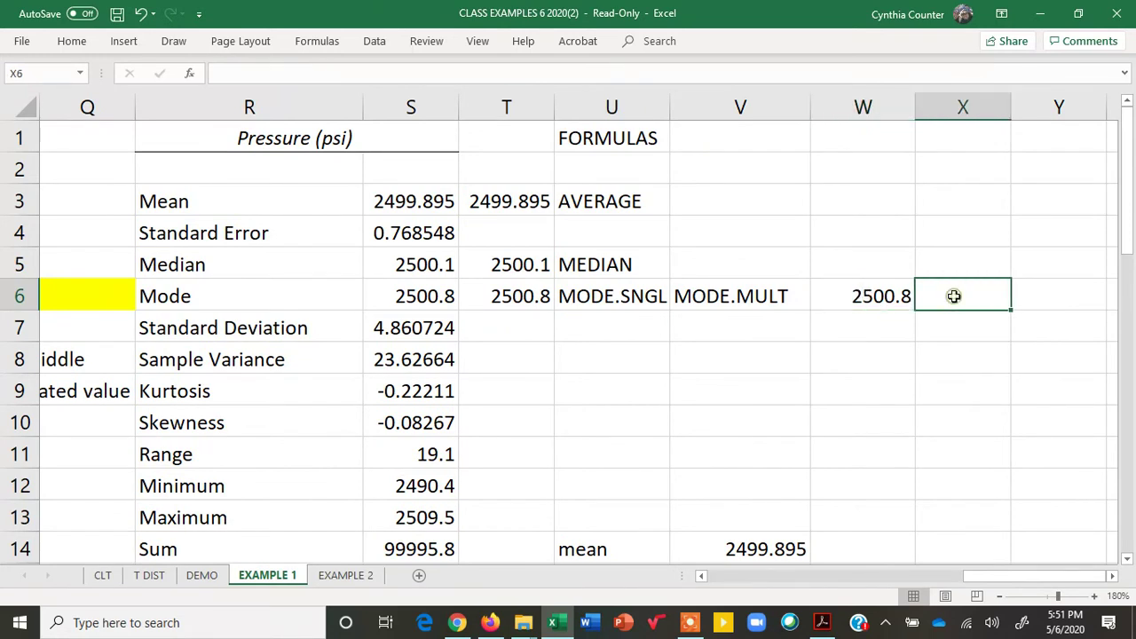
{"action": "type", "text": "="}
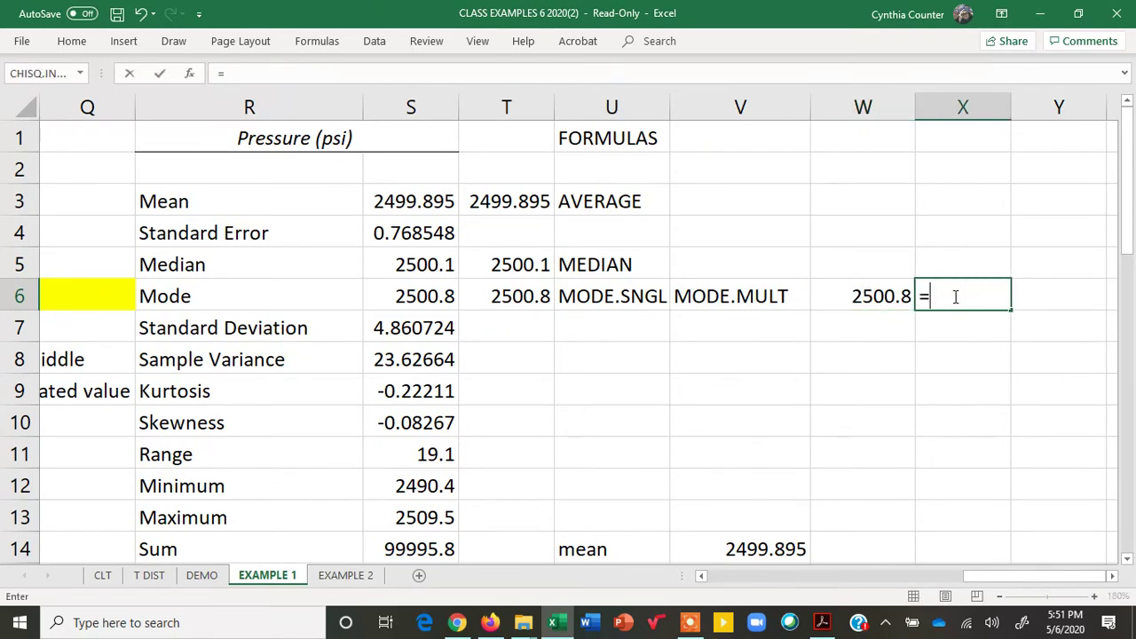
{"action": "type", "text": "MO"}
{"action": "double_click", "coordinate": [1001, 334]}
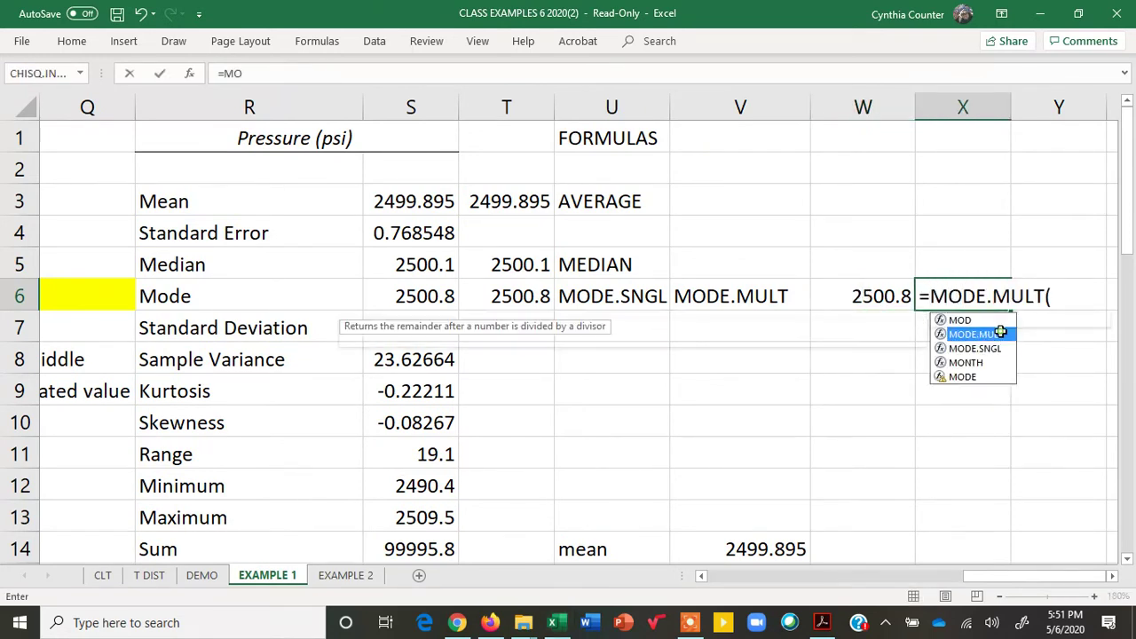
{"action": "type", "text": "A1"}
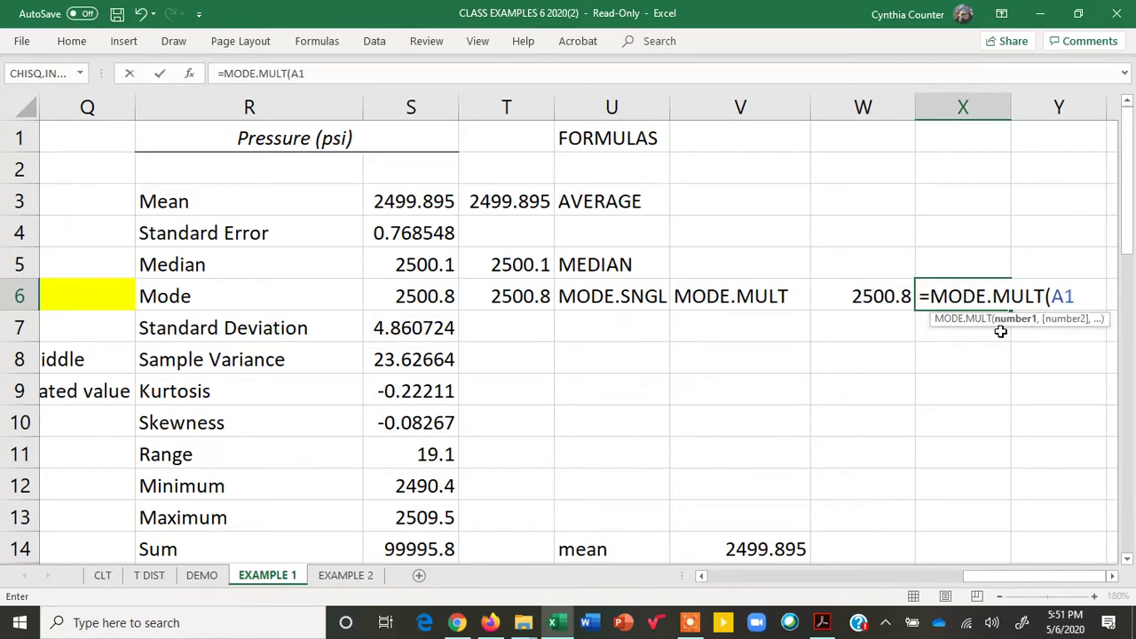
{"action": "type", "text": ":A"}
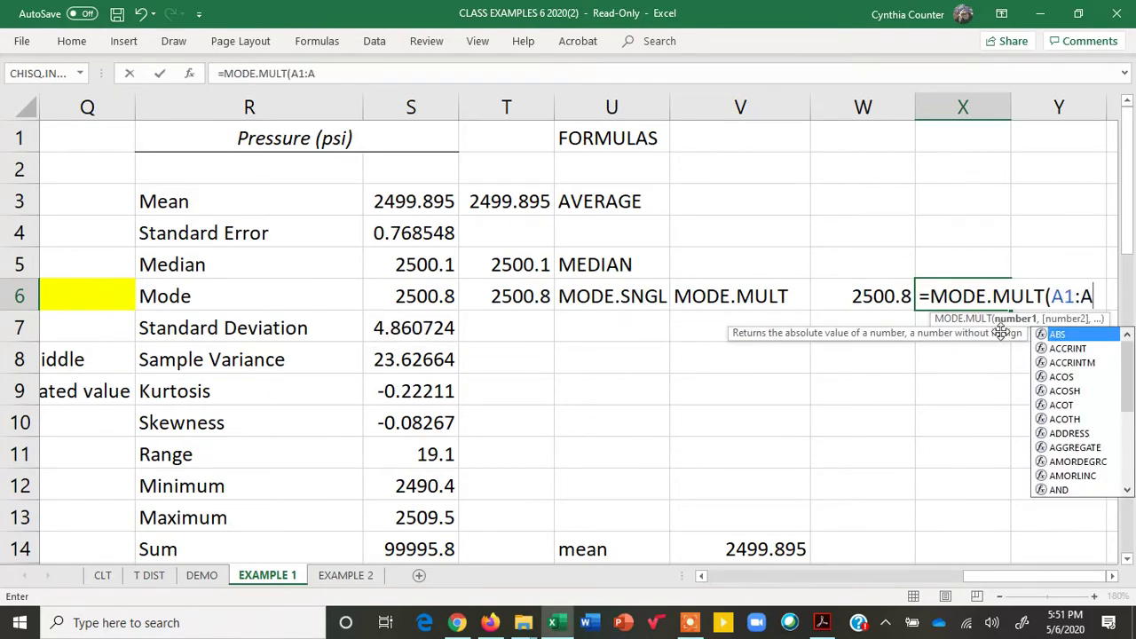
{"action": "type", "text": "41)"}
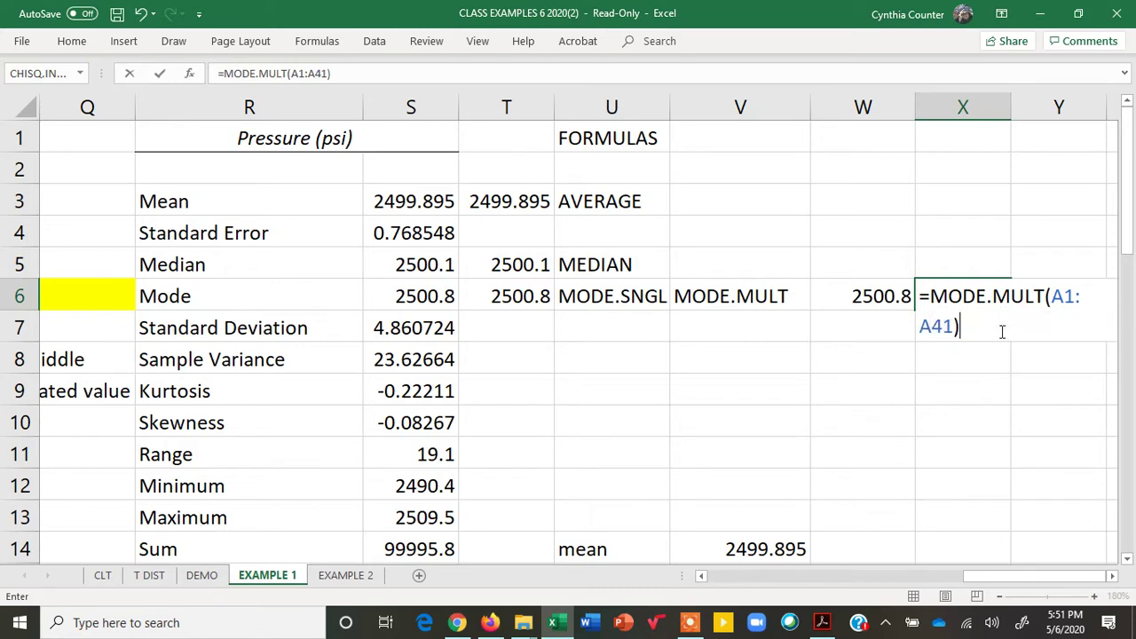
{"action": "left_click", "coordinate": [1113, 575]}
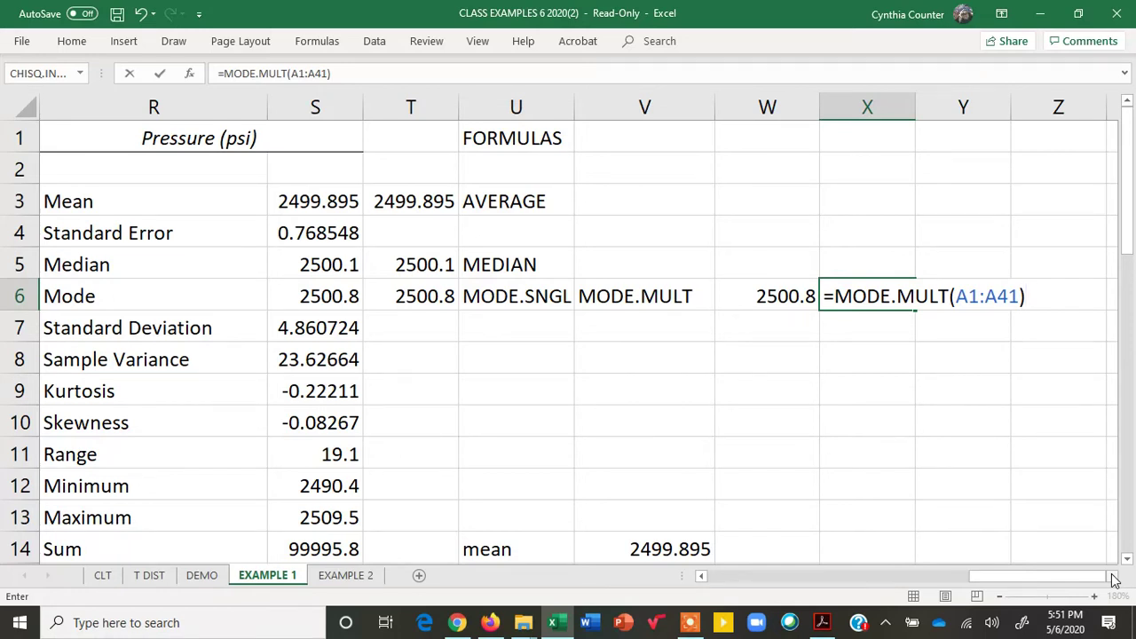
{"action": "key", "text": "ctrl+shift+Return"}
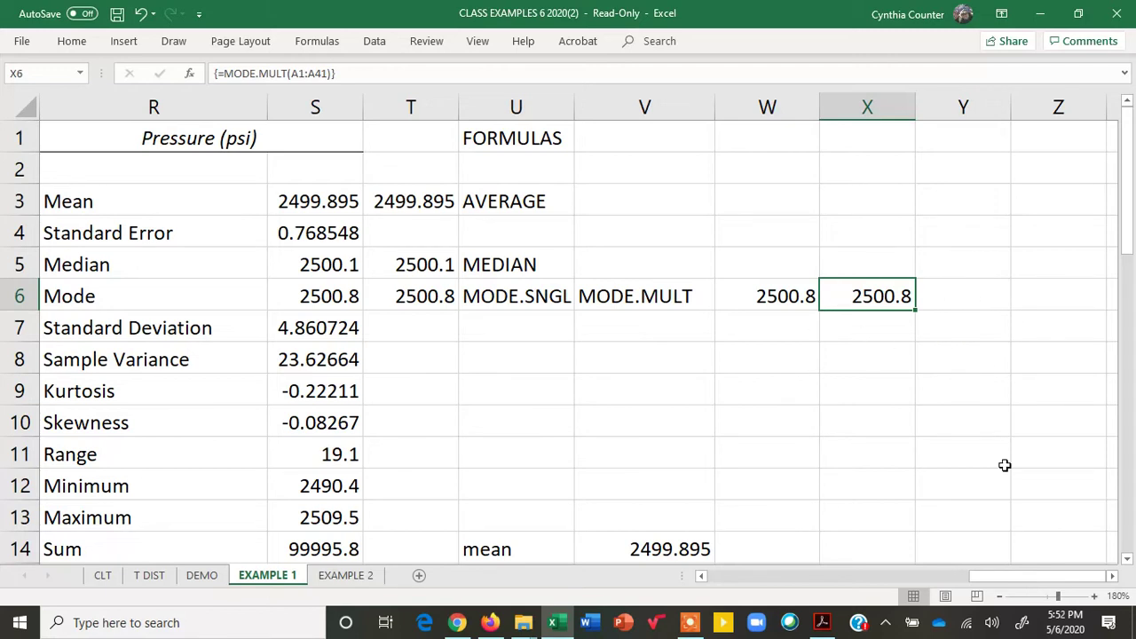
{"action": "left_click_drag", "start_coordinate": [1013, 578], "coordinate": [1013, 578]}
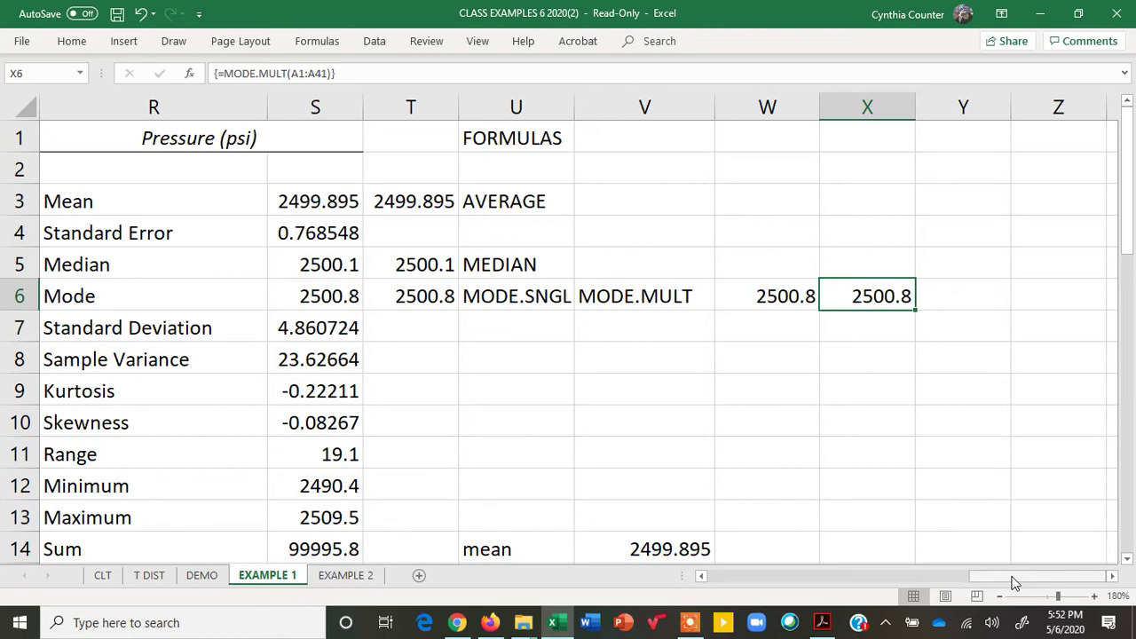
{"action": "mouse_move", "coordinate": [981, 574]}
{"action": "left_mouse_down"}
{"action": "mouse_move", "coordinate": [910, 573]}
{"action": "mouse_move", "coordinate": [990, 577]}
{"action": "left_mouse_up"}
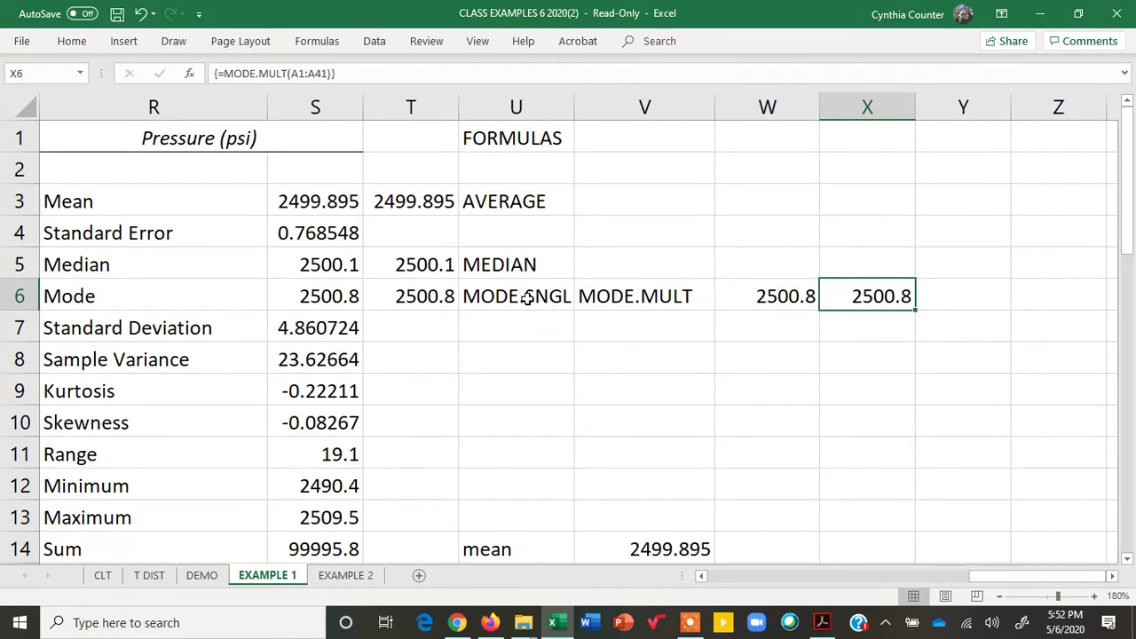
{"action": "double_click", "coordinate": [609, 296]}
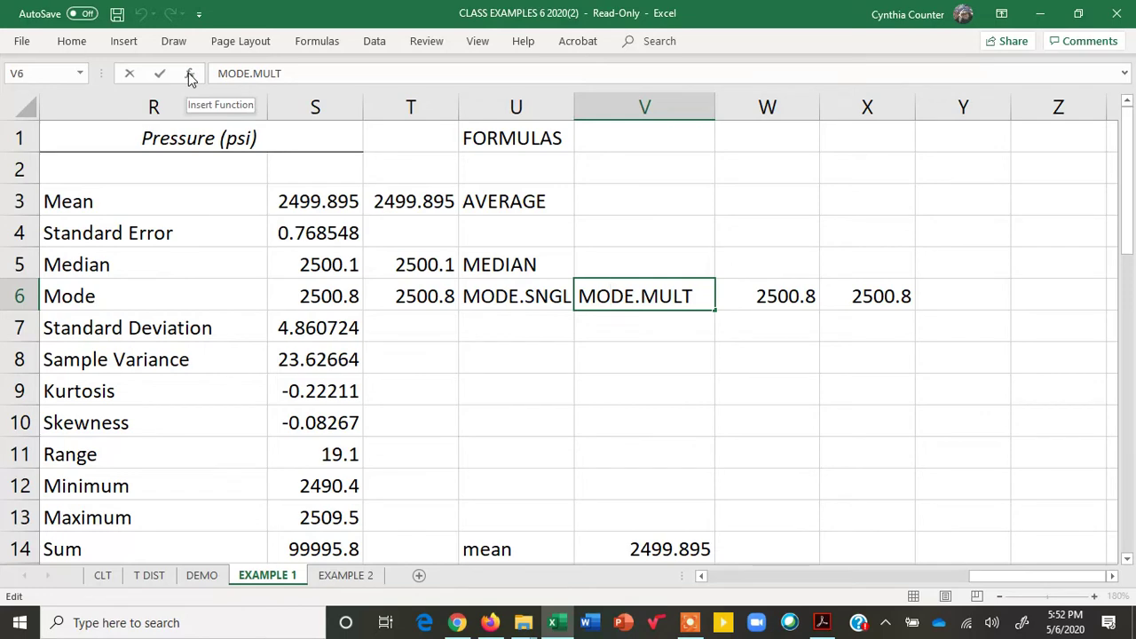
{"action": "left_click", "coordinate": [637, 339]}
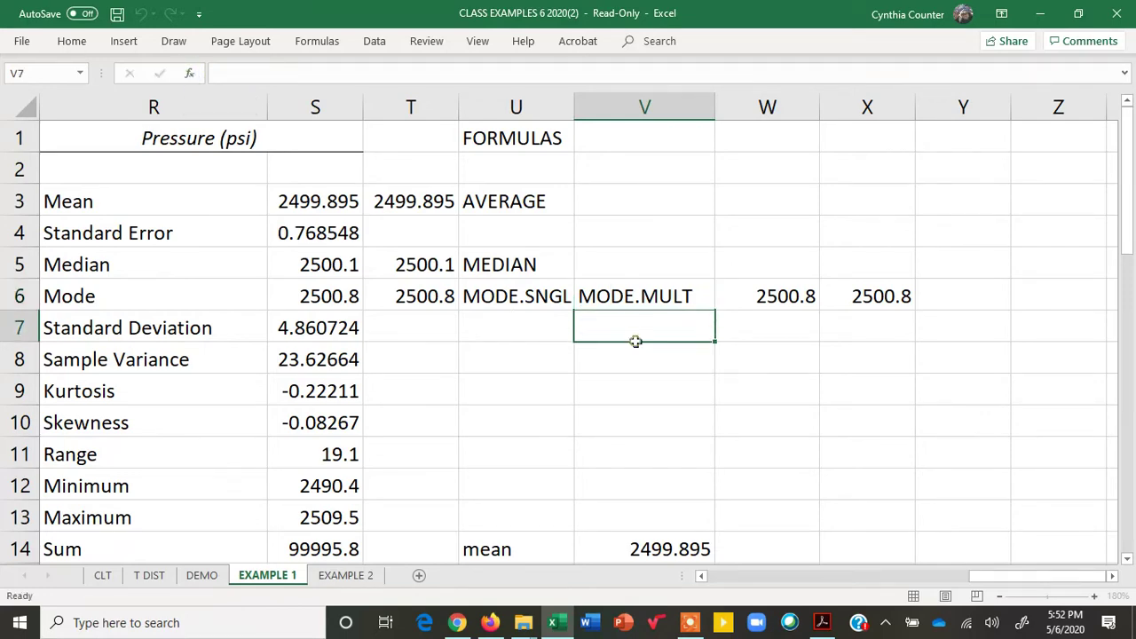
{"action": "left_click", "coordinate": [630, 297]}
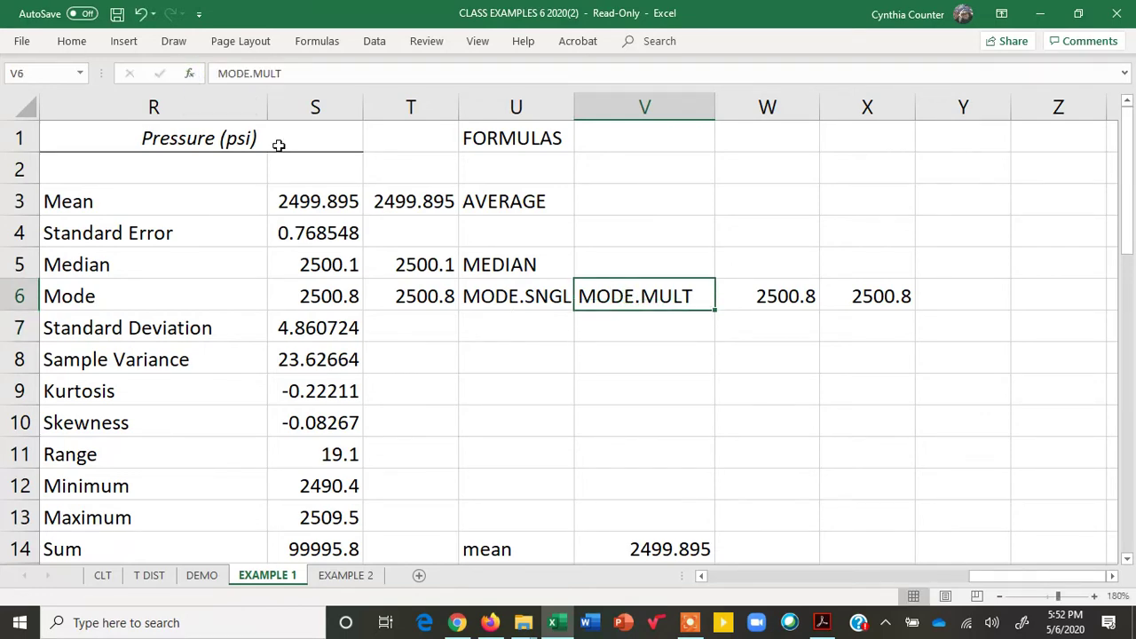
{"action": "left_click", "coordinate": [188, 73]}
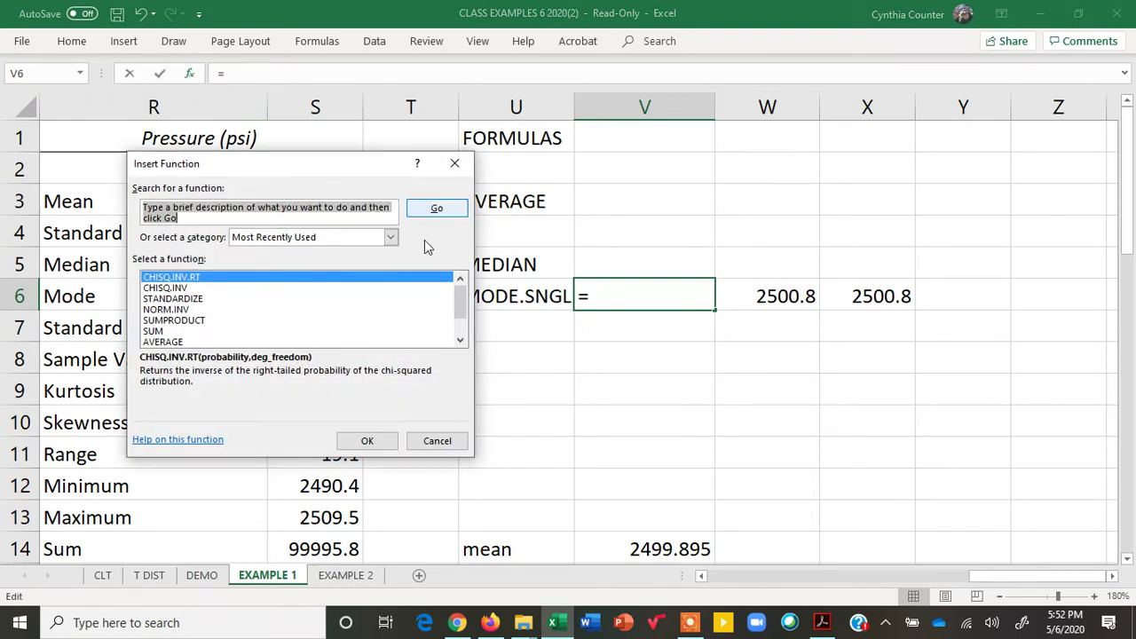
{"action": "left_click", "coordinate": [438, 441]}
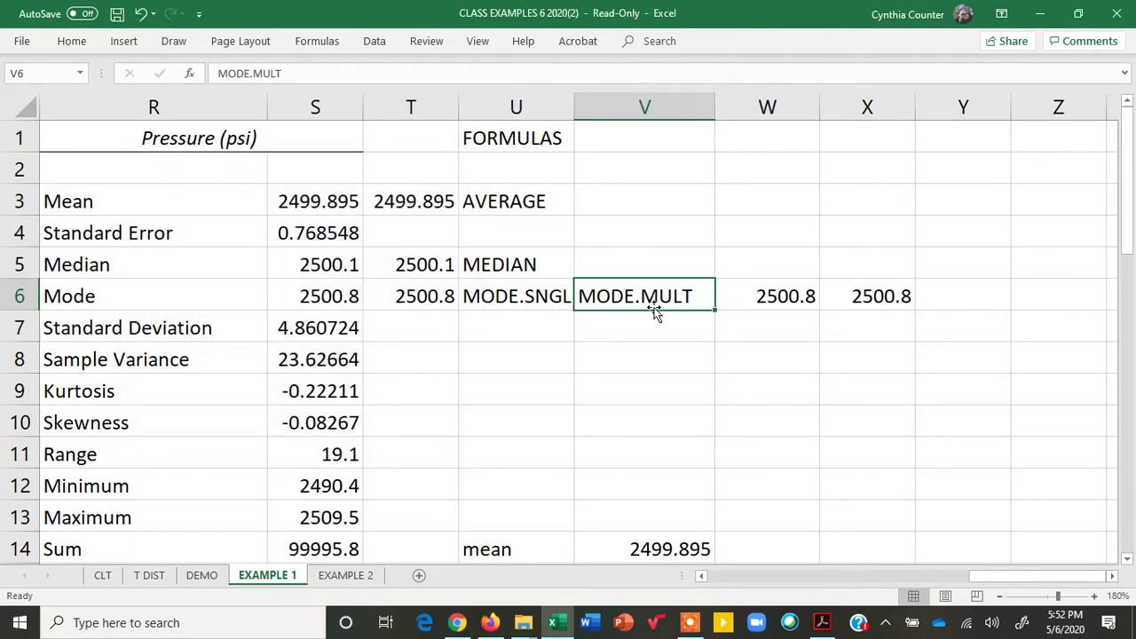
Inspect the function description and arguments of MODE.MULT in W6, leaving the formula as it is.
{"action": "left_click", "coordinate": [748, 296]}
{"action": "left_click_drag", "start_coordinate": [748, 297], "coordinate": [315, 138]}
{"action": "left_click", "coordinate": [192, 77]}
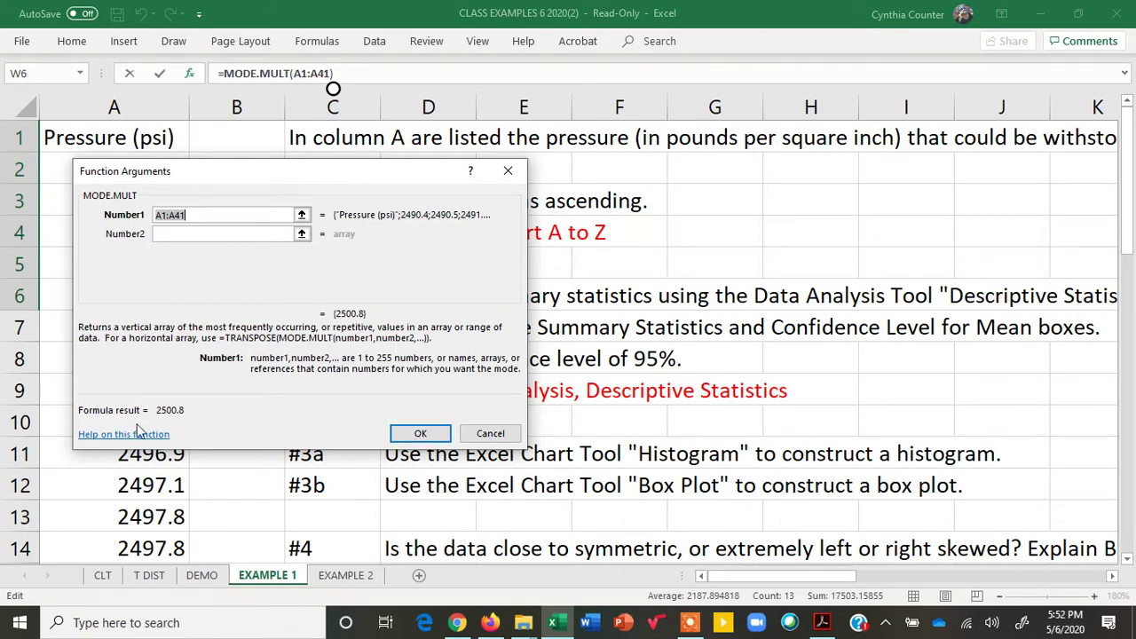
{"action": "left_click", "coordinate": [491, 435]}
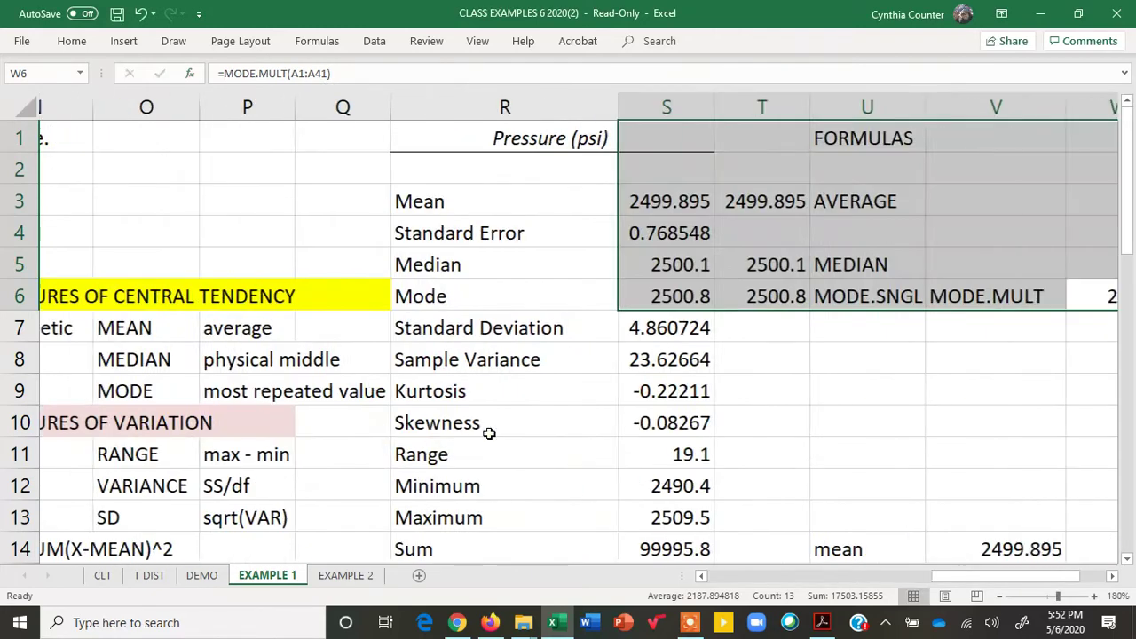
{"action": "left_click", "coordinate": [858, 383]}
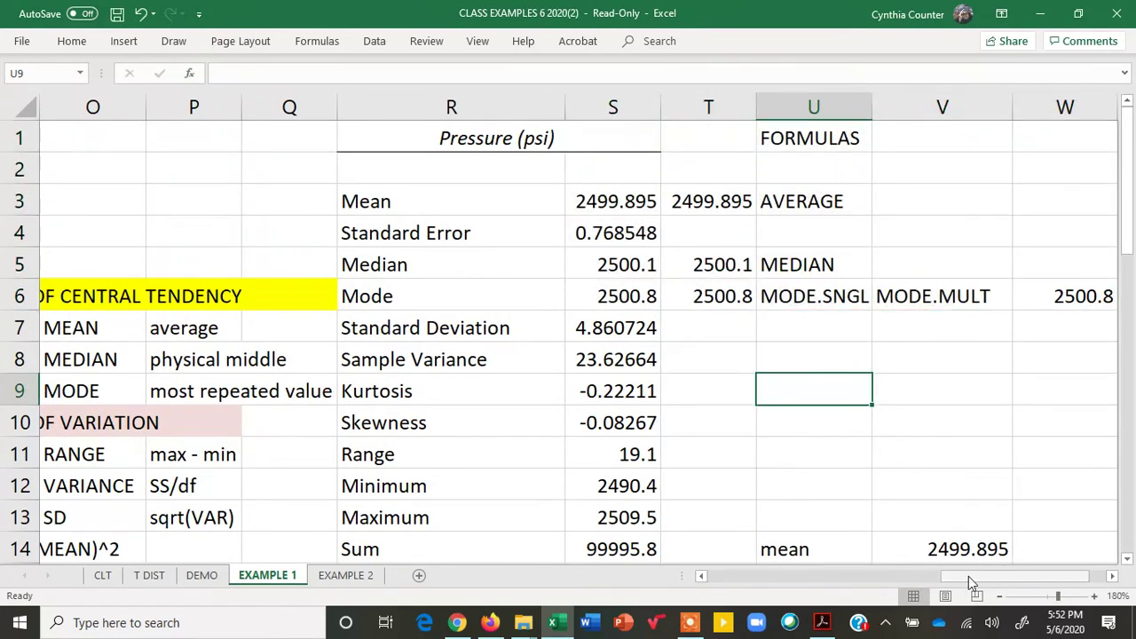
Review the MEAN, MEDIAN and MODE entries listed under MEASURES OF CENTRAL TENDENCY in column O.
{"action": "left_click_drag", "start_coordinate": [969, 576], "coordinate": [924, 576]}
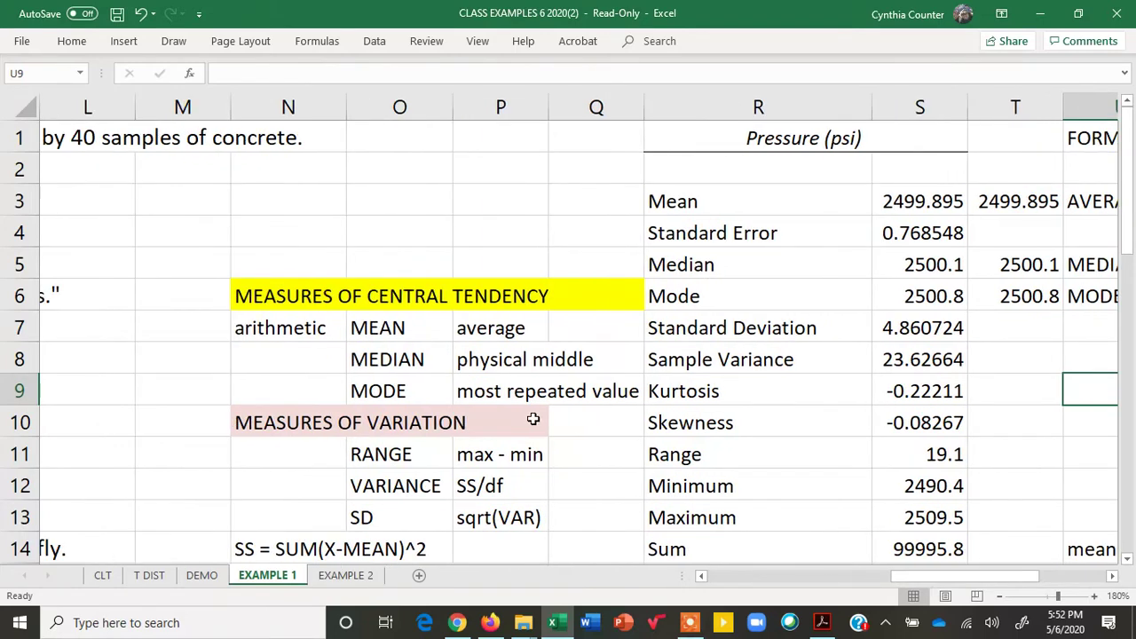
{"action": "left_click", "coordinate": [435, 330]}
{"action": "left_click_drag", "start_coordinate": [431, 380], "coordinate": [430, 380]}
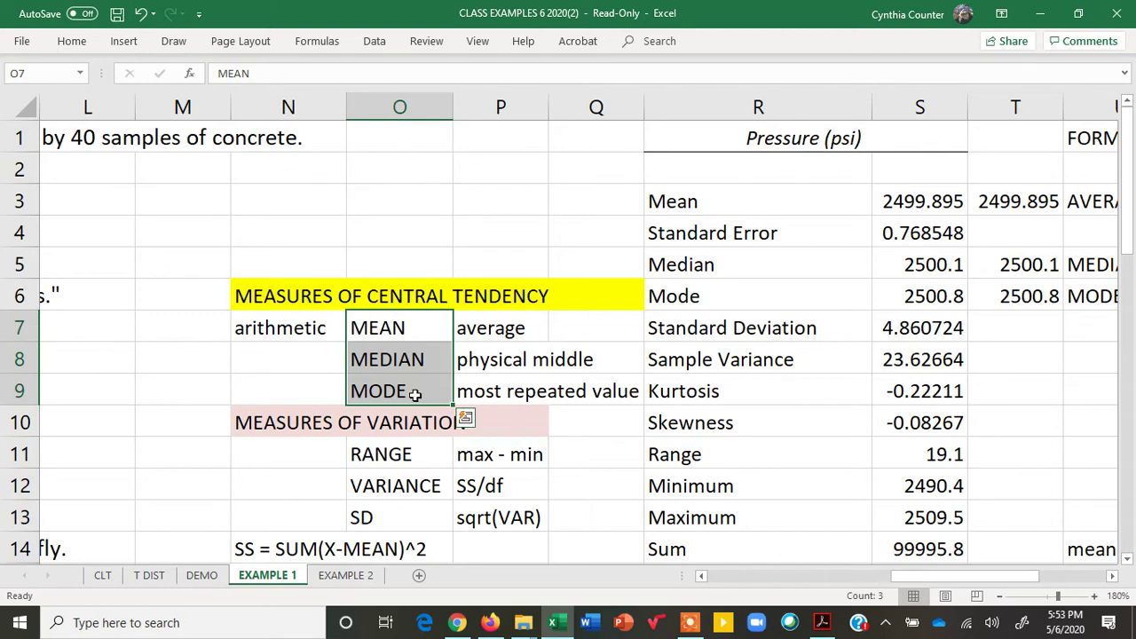
{"action": "left_click", "coordinate": [413, 274]}
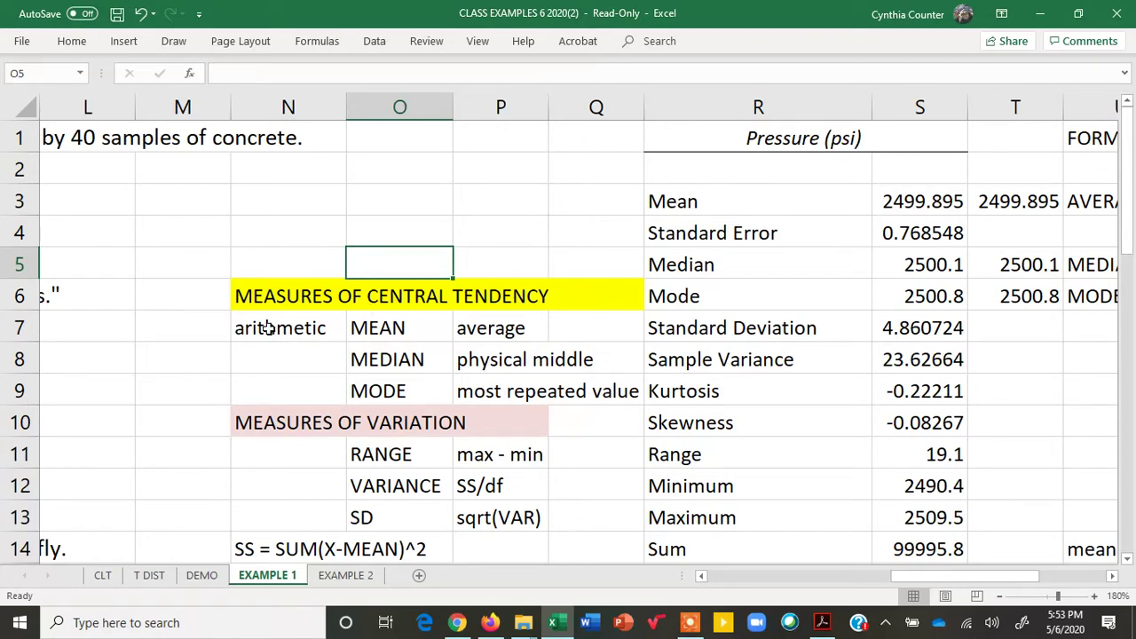
Shade the whole MEASURES OF CENTRAL TENDENCY block, N6:Q9, with a light blue fill.
{"action": "left_click_drag", "start_coordinate": [266, 329], "coordinate": [563, 383]}
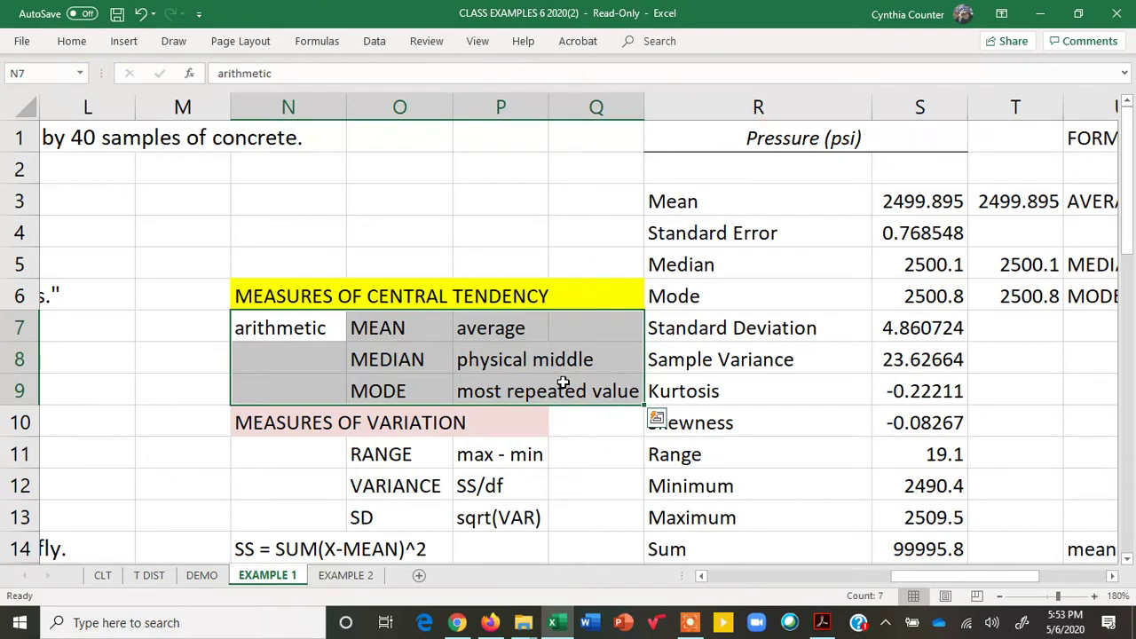
{"action": "left_click", "coordinate": [245, 295]}
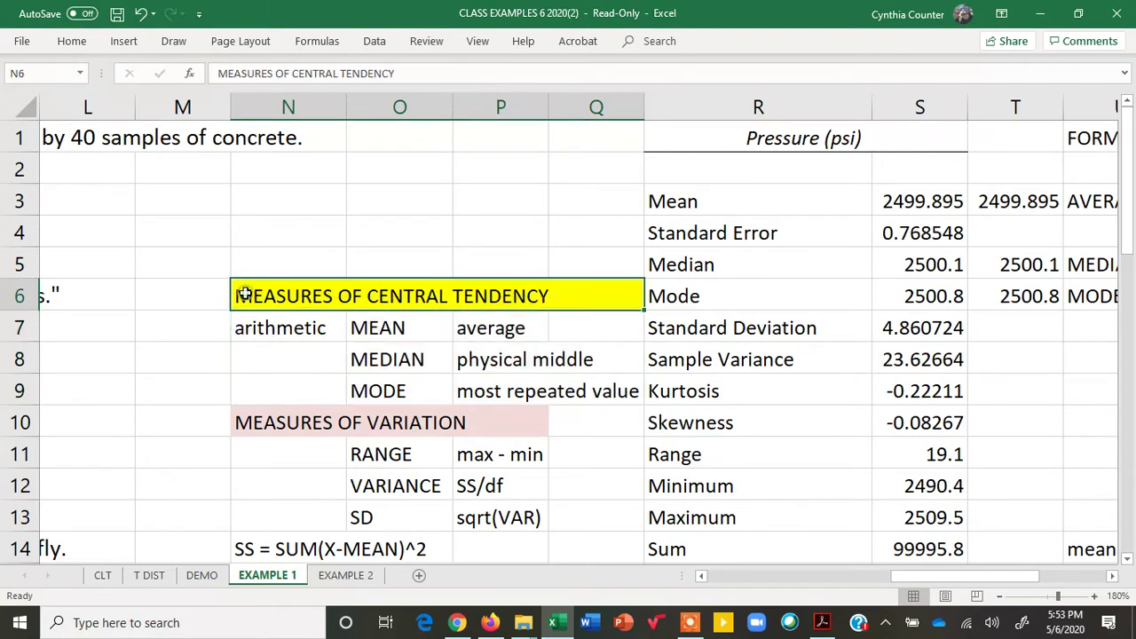
{"action": "left_click_drag", "start_coordinate": [245, 295], "coordinate": [471, 390]}
{"action": "left_click", "coordinate": [71, 41]}
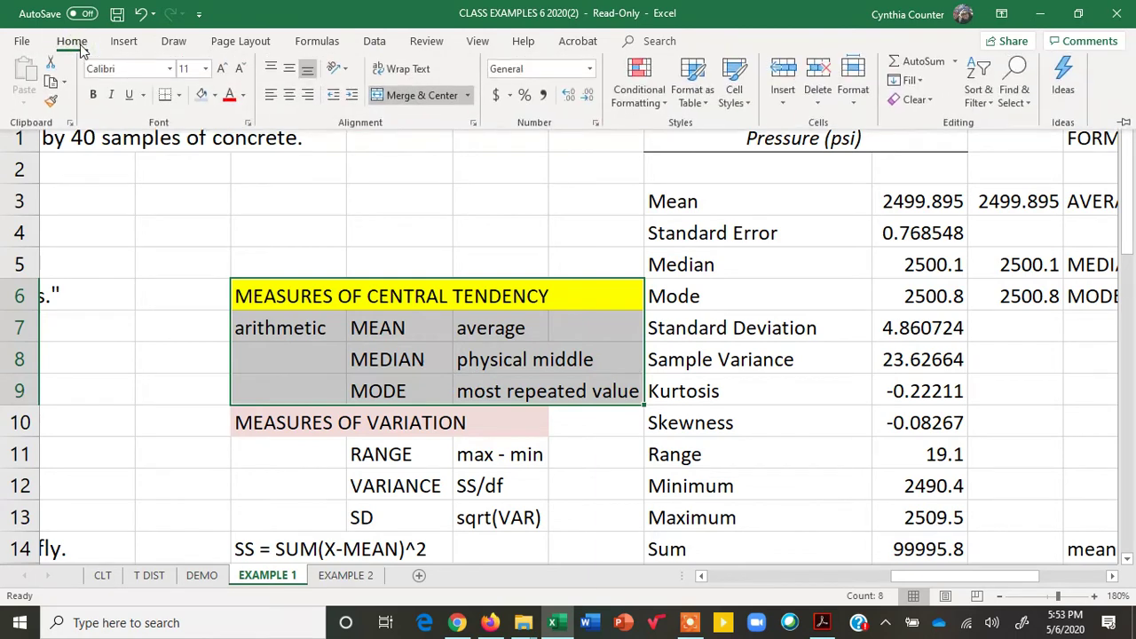
{"action": "left_click", "coordinate": [201, 98]}
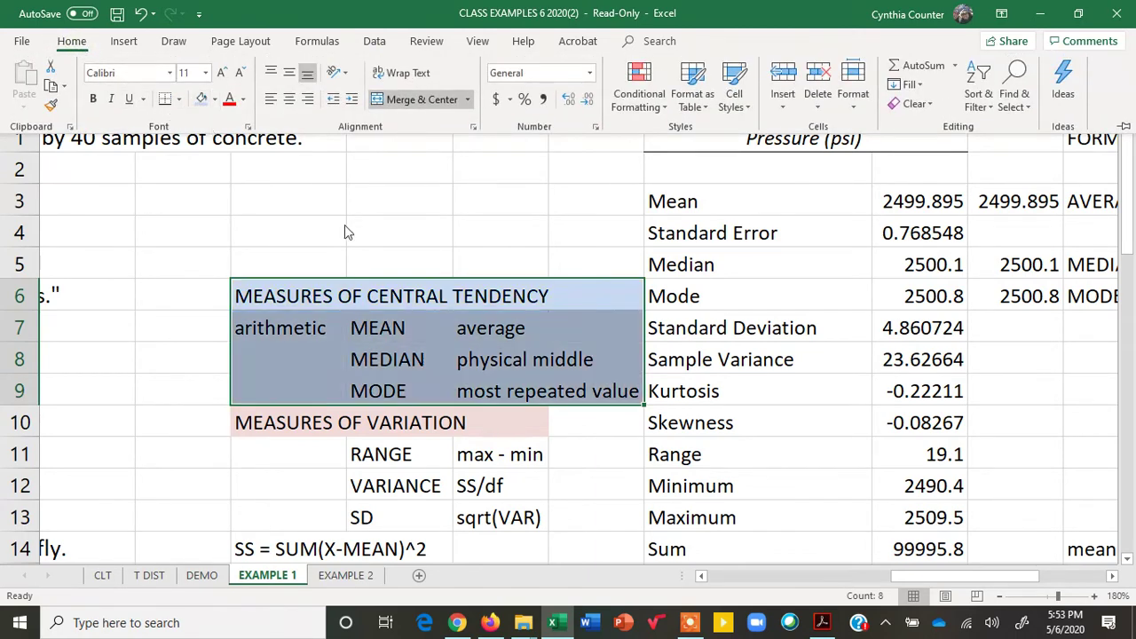
{"action": "left_click", "coordinate": [421, 244]}
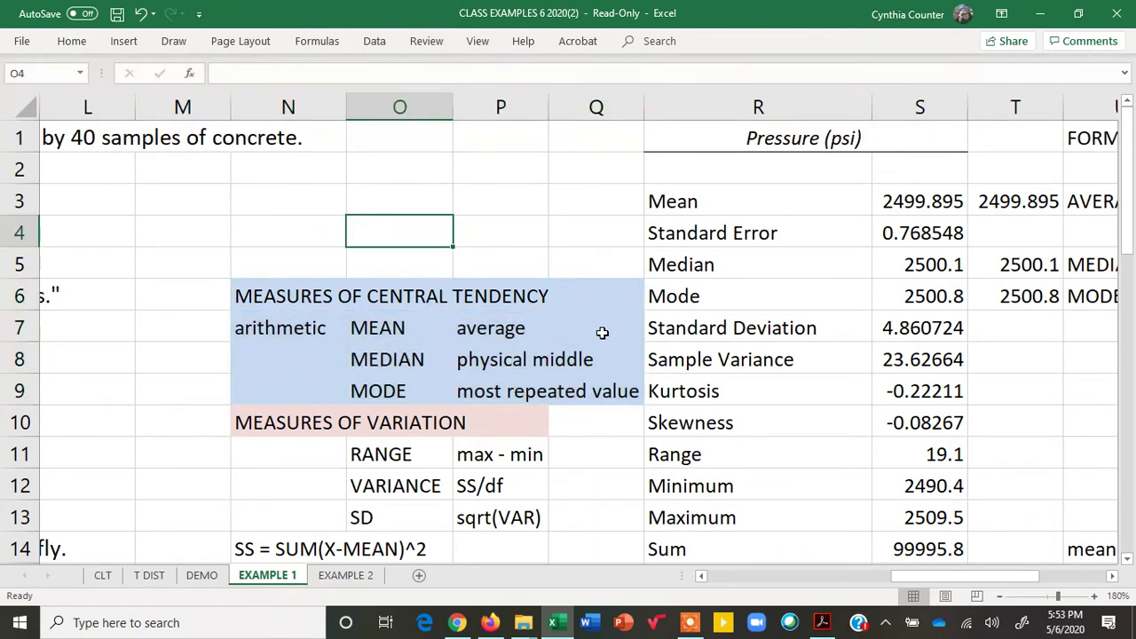
Fill the Mean, Median and Mode rows of the statistics output (columns R and S) with the light blue of the central tendency block.
{"action": "left_click_drag", "start_coordinate": [671, 202], "coordinate": [900, 203]}
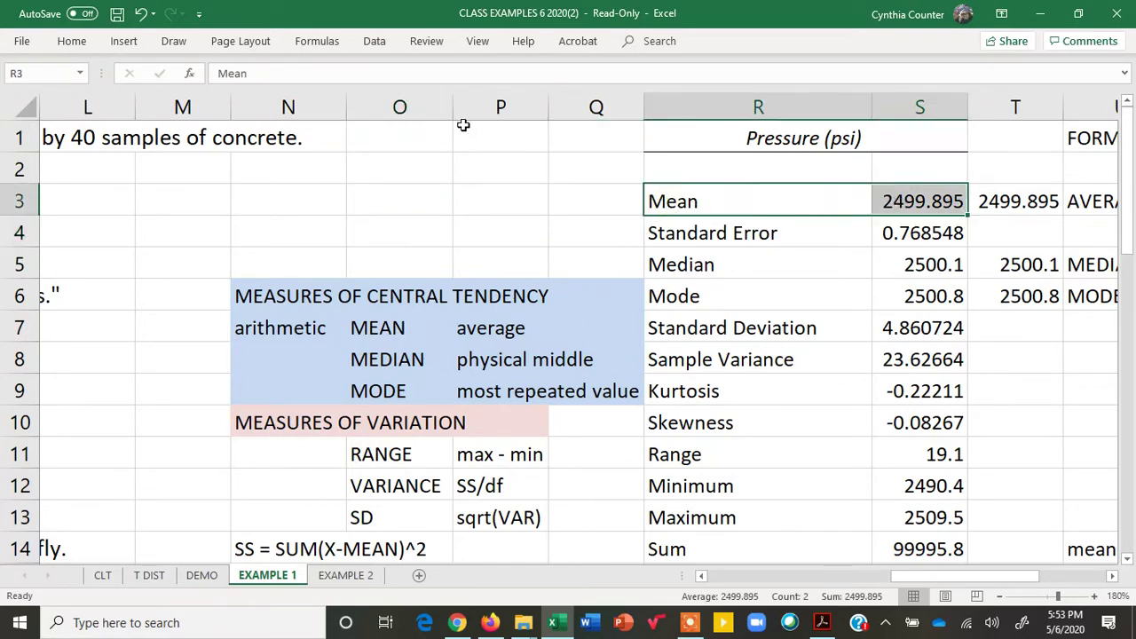
{"action": "left_click", "coordinate": [73, 42]}
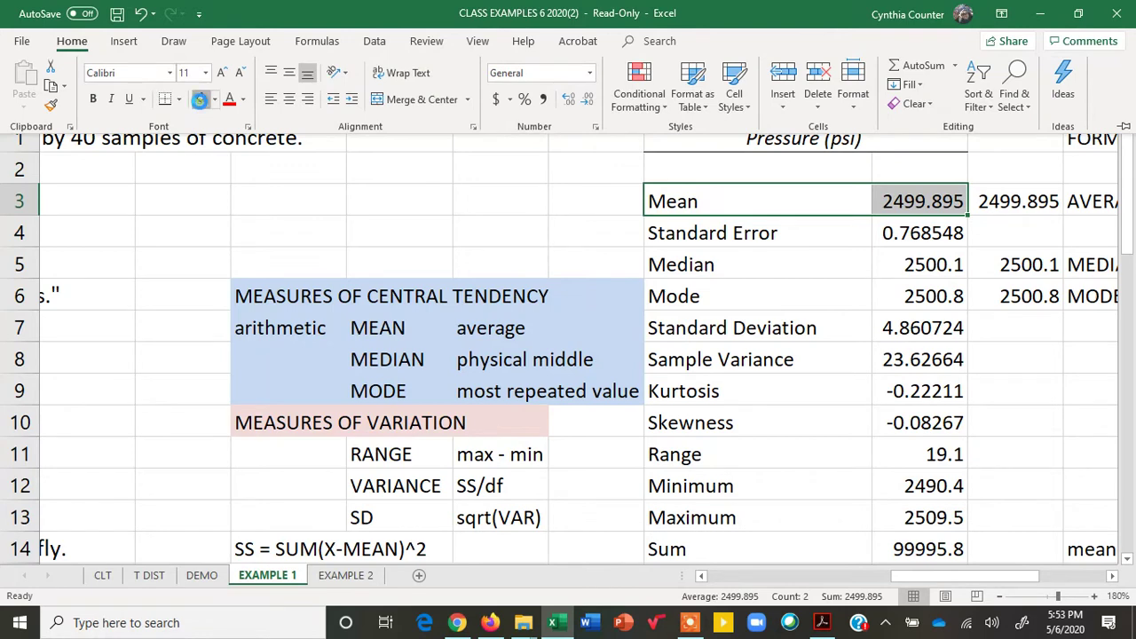
{"action": "left_click", "coordinate": [201, 100]}
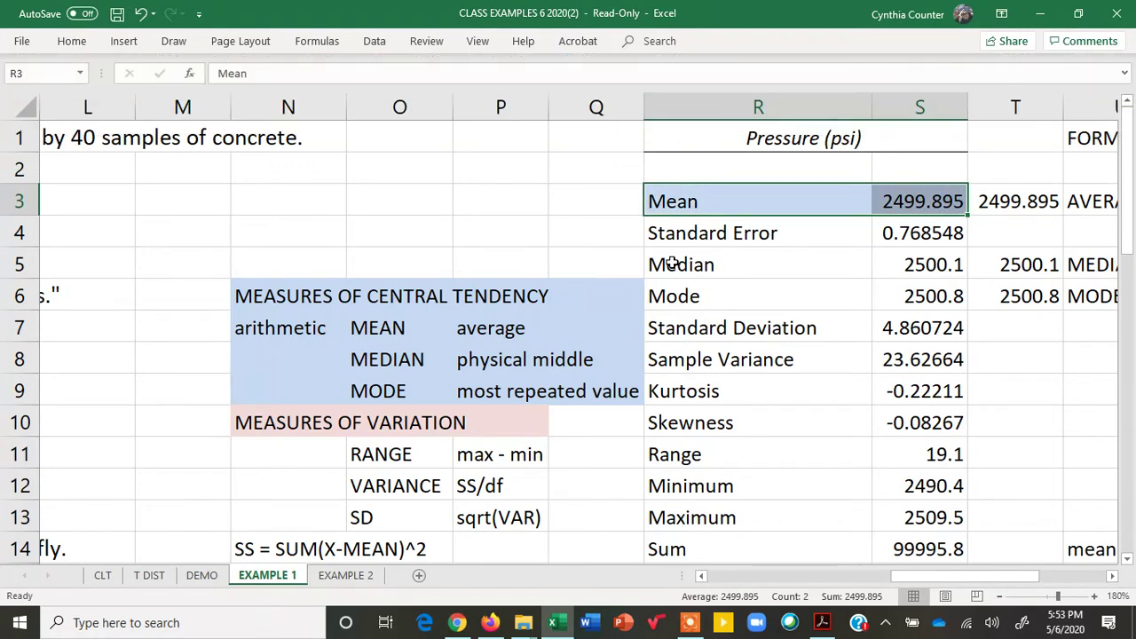
{"action": "left_click_drag", "start_coordinate": [673, 264], "coordinate": [900, 297]}
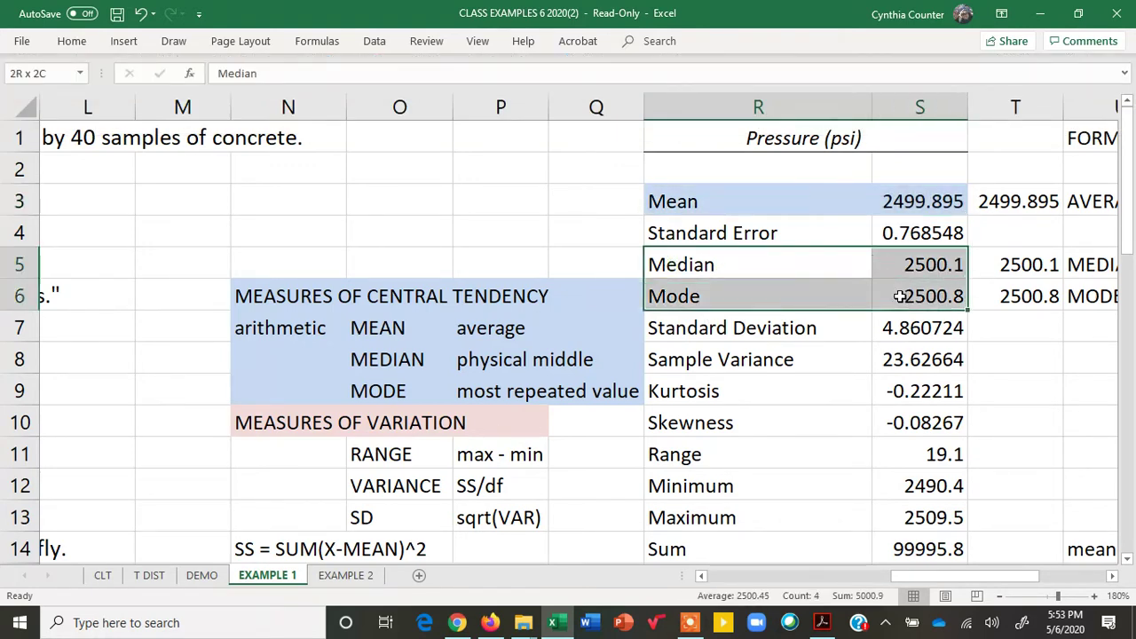
{"action": "left_click", "coordinate": [76, 42]}
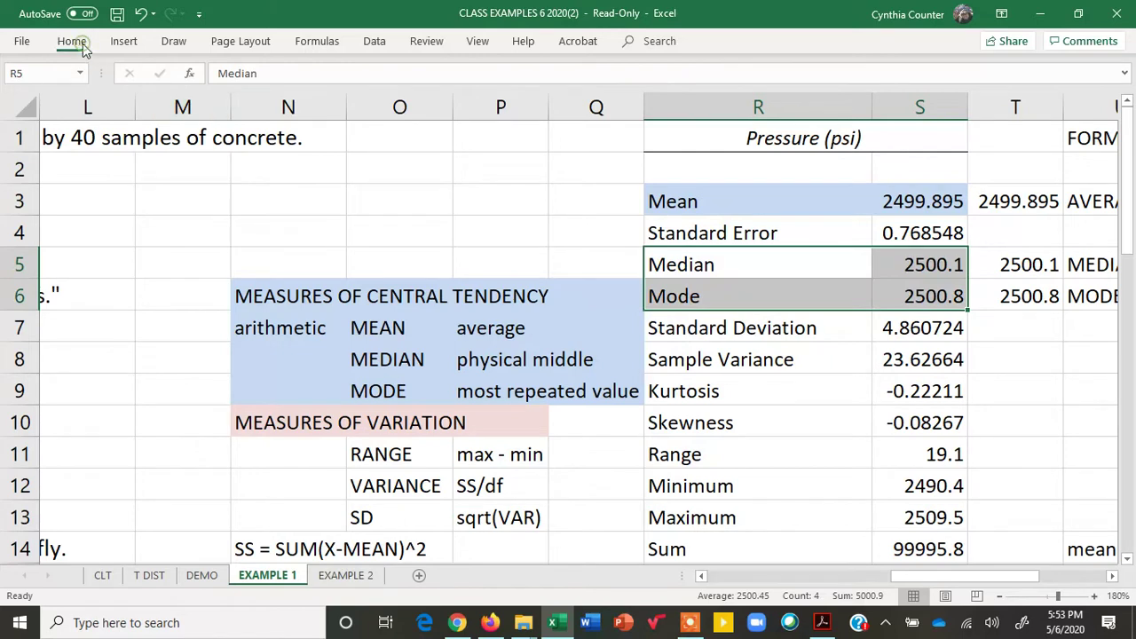
{"action": "left_click", "coordinate": [201, 101]}
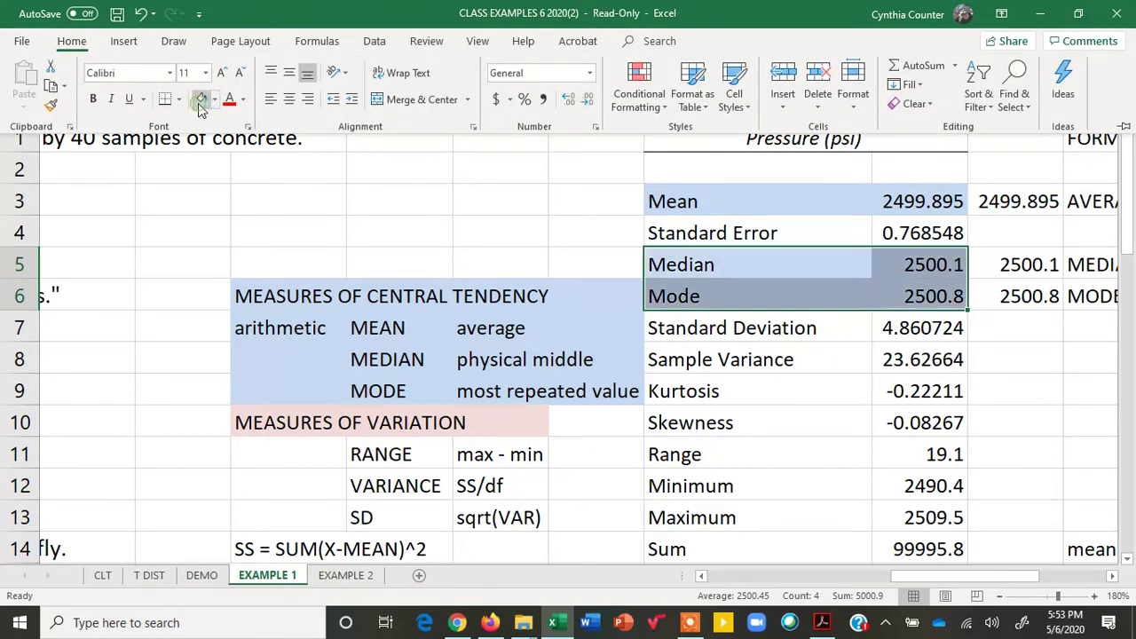
{"action": "left_click", "coordinate": [470, 217]}
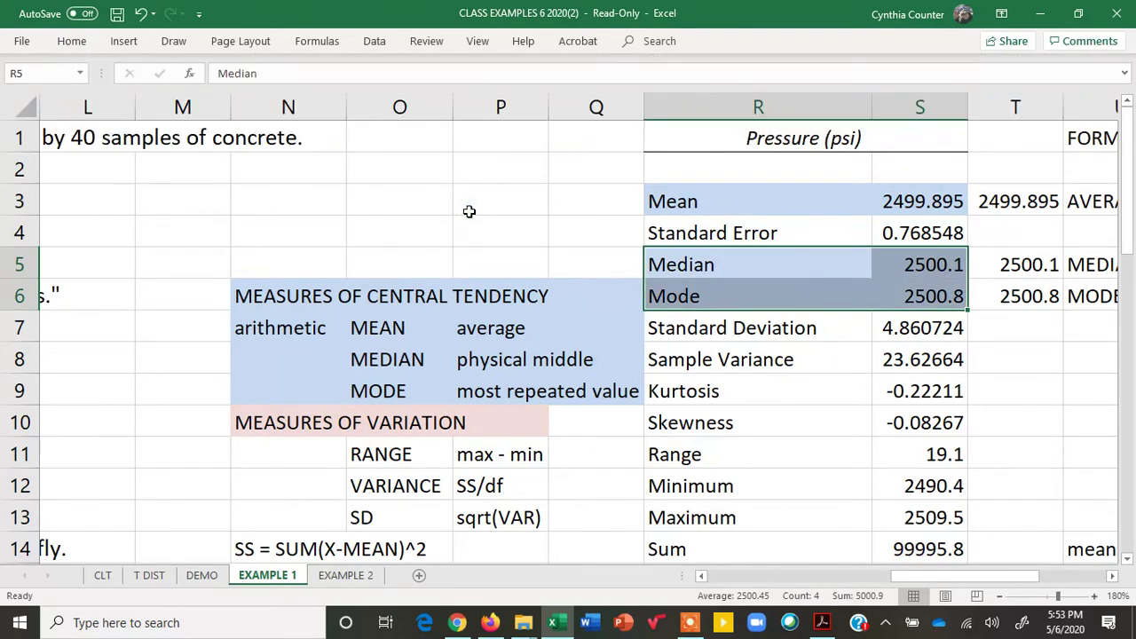
{"action": "left_click", "coordinate": [470, 215]}
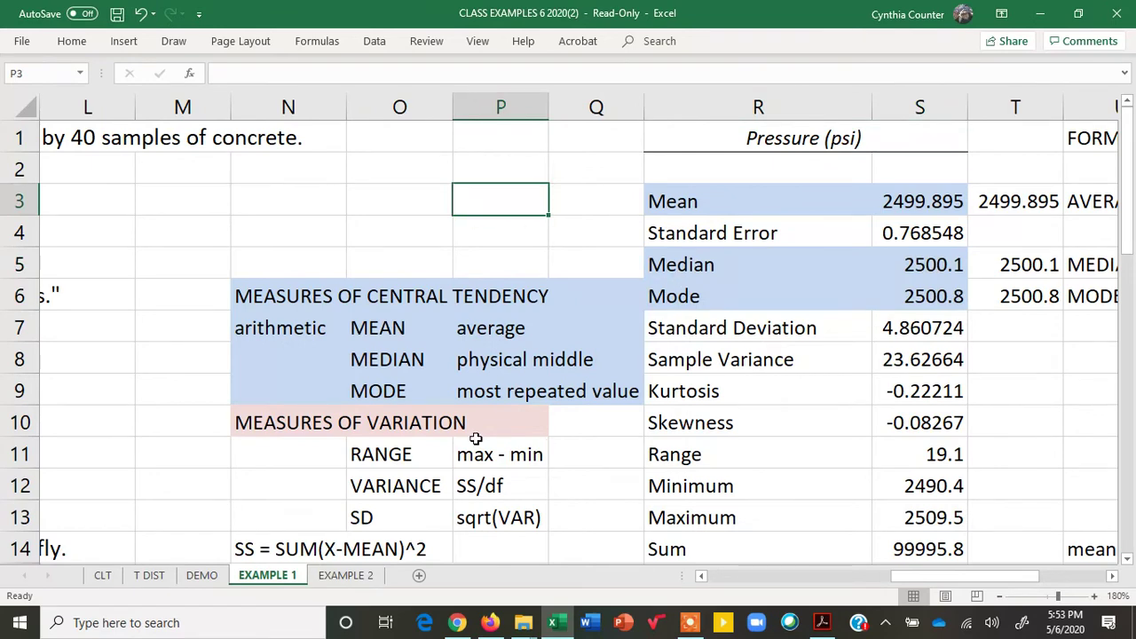
Merge cells N10:P10 holding the MEASURES OF VARIATION heading without centring the text.
{"action": "left_click", "coordinate": [266, 419]}
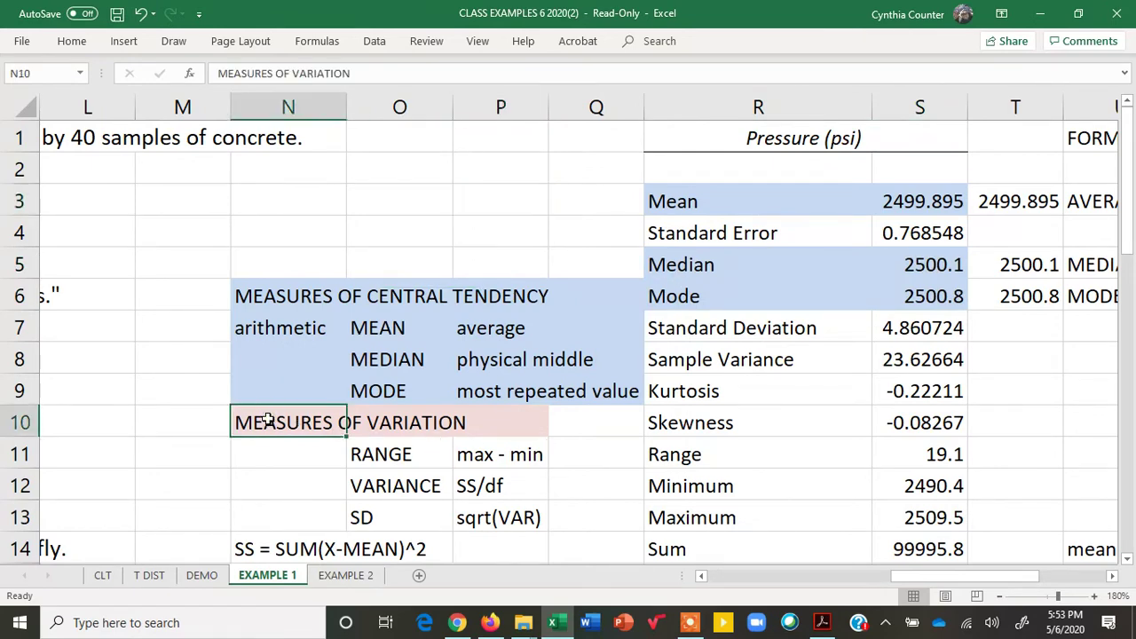
{"action": "left_click_drag", "start_coordinate": [405, 423], "coordinate": [507, 424]}
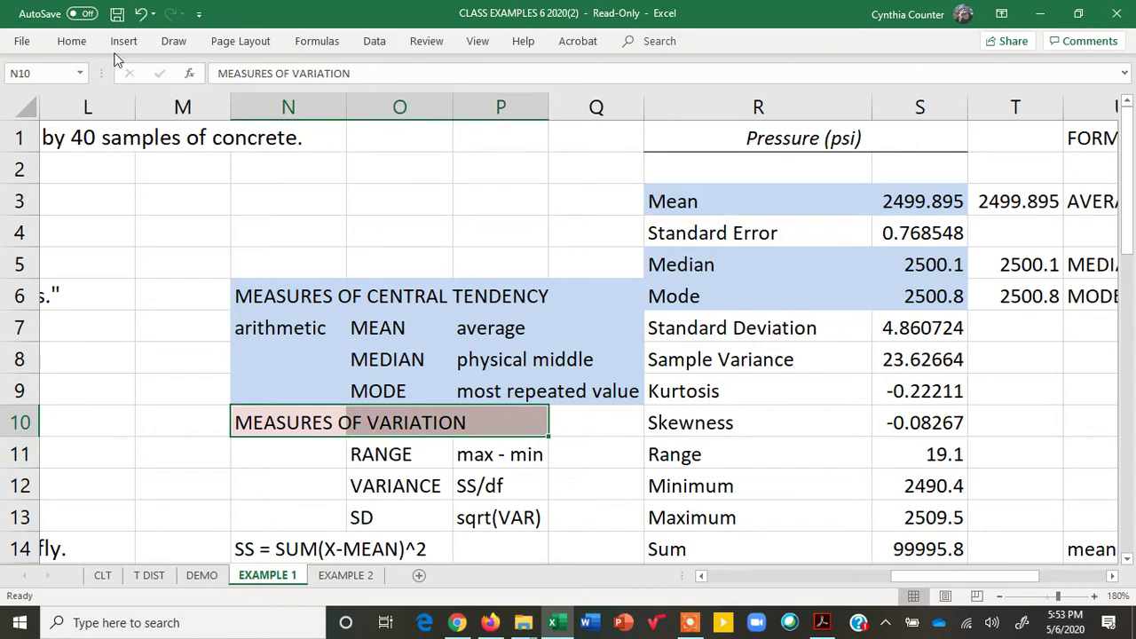
{"action": "left_click", "coordinate": [75, 42]}
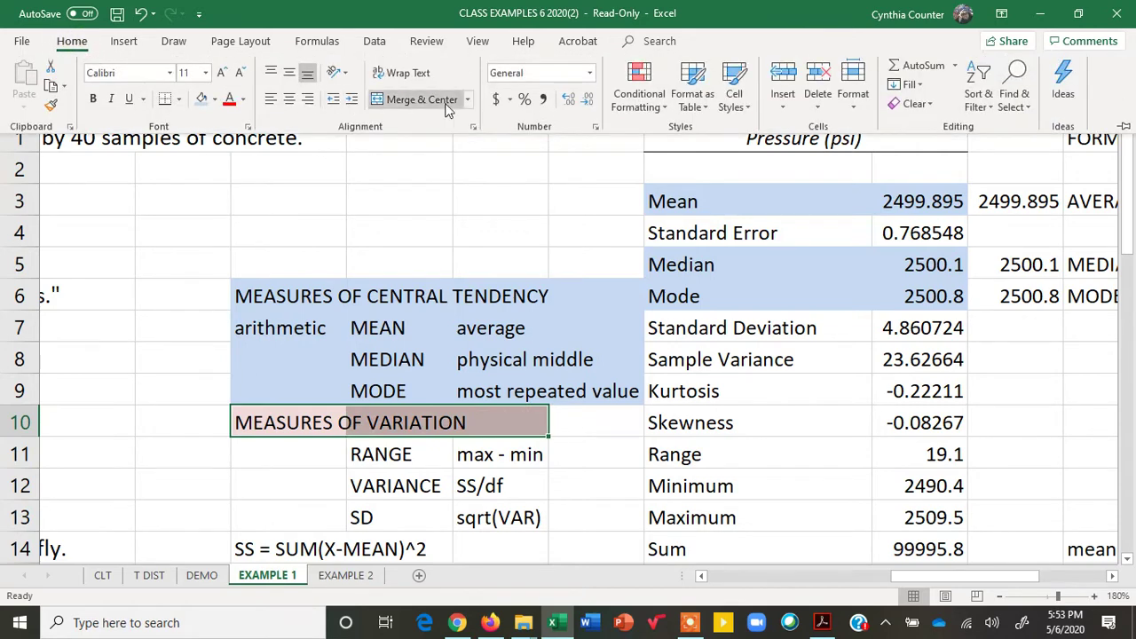
{"action": "left_click", "coordinate": [467, 102]}
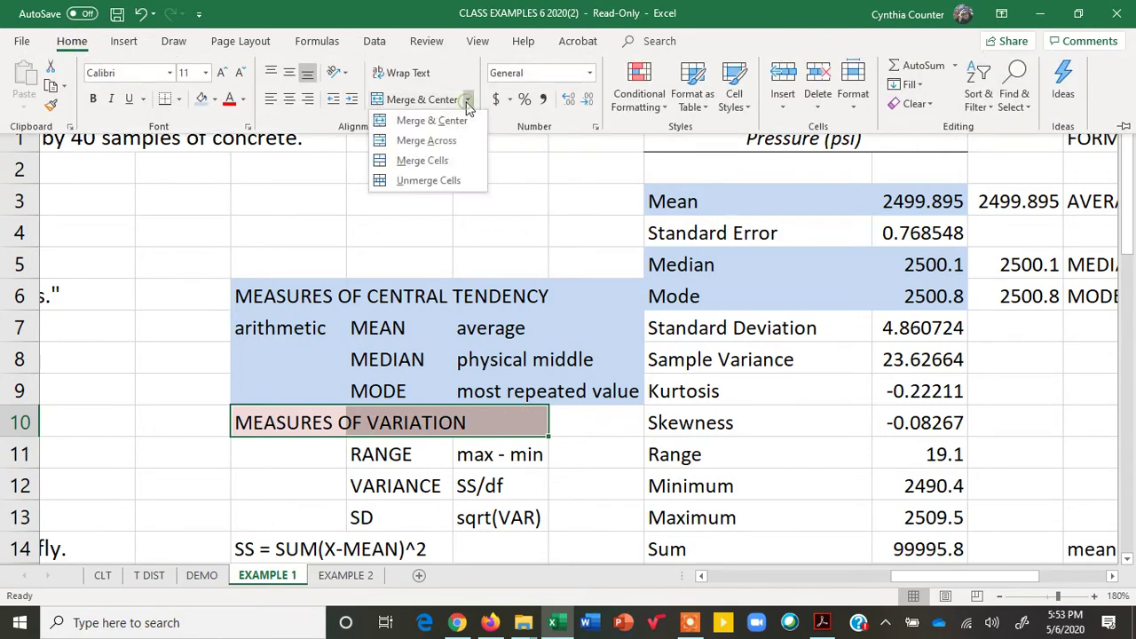
{"action": "left_click", "coordinate": [461, 161]}
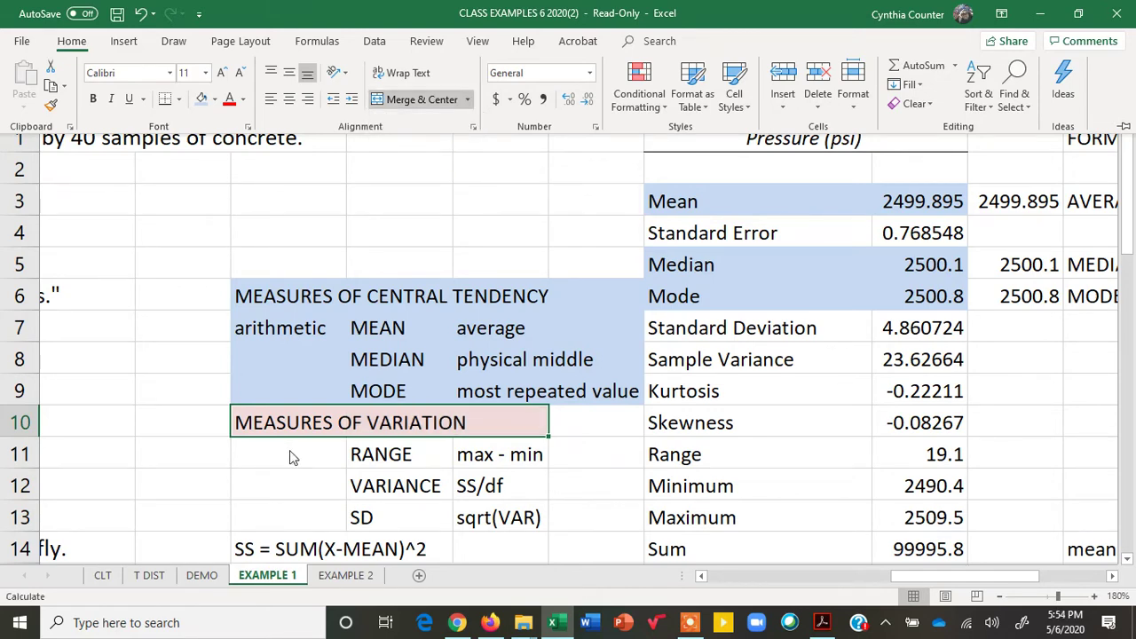
Append "(DISPERSIONS)" to the MEASURES OF VARIATION heading in N10.
{"action": "left_click", "coordinate": [245, 423]}
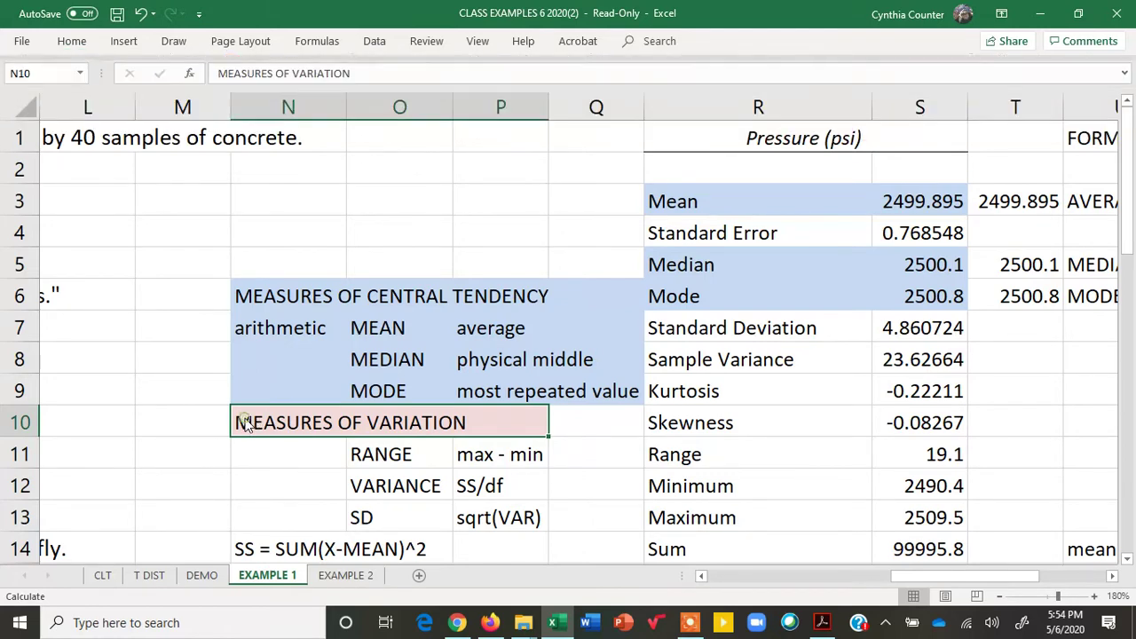
{"action": "double_click", "coordinate": [244, 419]}
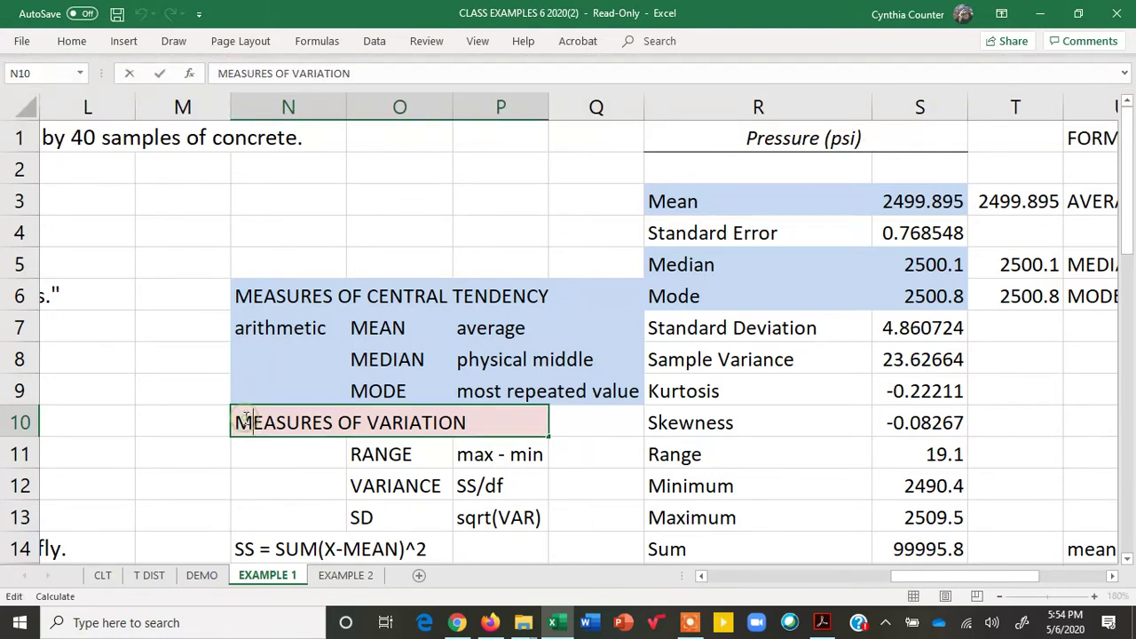
{"action": "left_click", "coordinate": [478, 425]}
{"action": "type", "text": "(DISPERSIONS"}
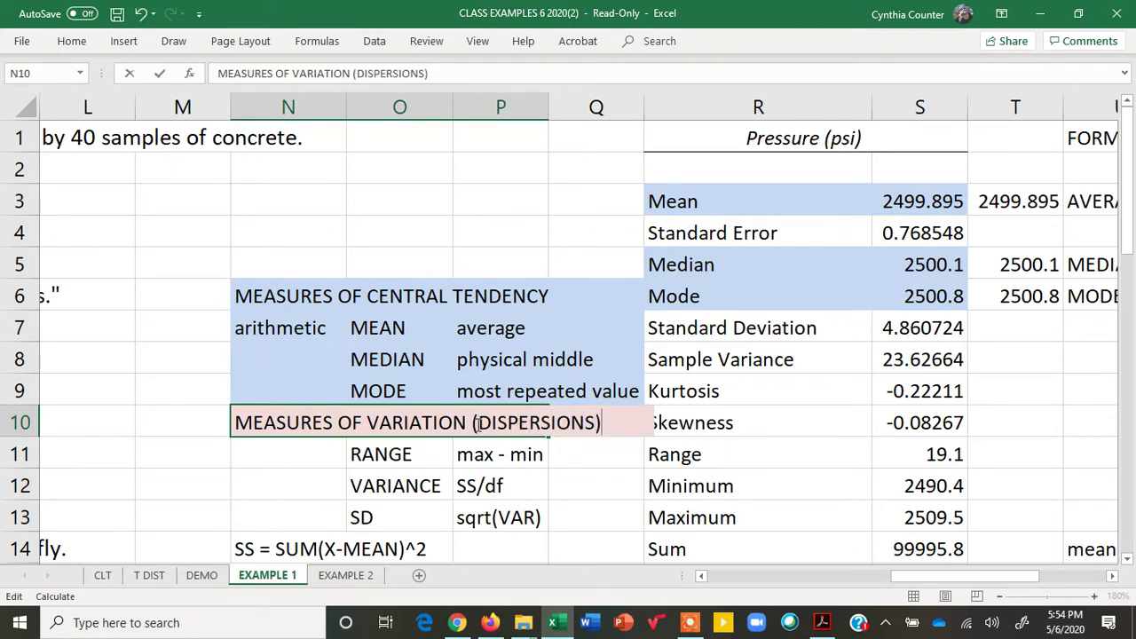
{"action": "key", "text": "Return"}
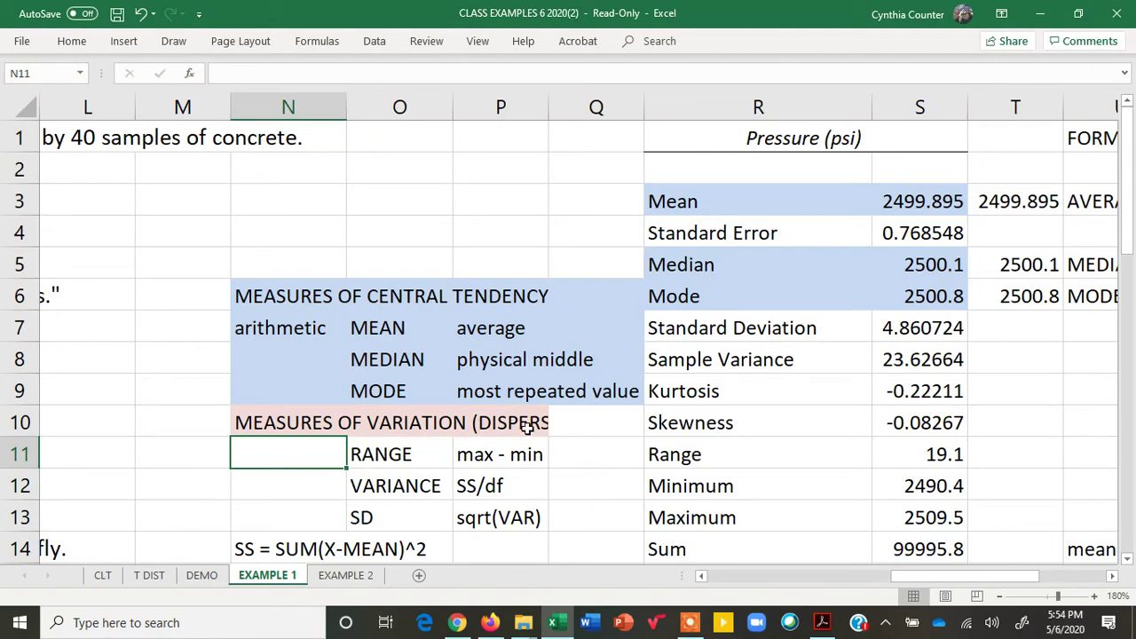
Extend the merged MEASURES OF VARIATION heading cell across N10:Q10 with Merge Cells.
{"action": "left_click_drag", "start_coordinate": [429, 422], "coordinate": [582, 416]}
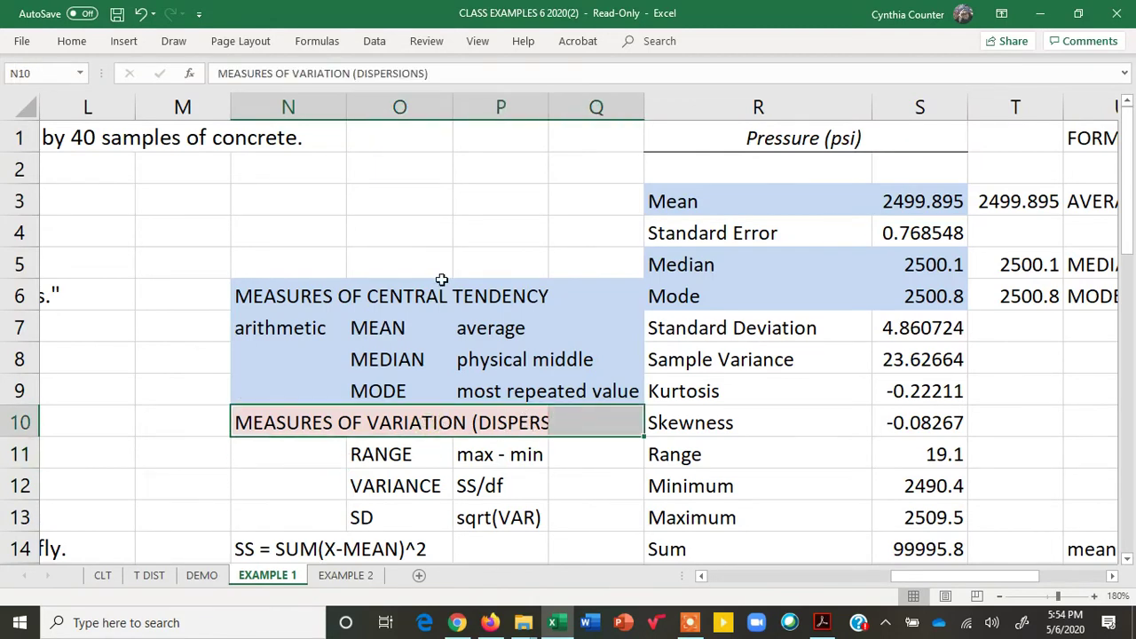
{"action": "left_click", "coordinate": [71, 41]}
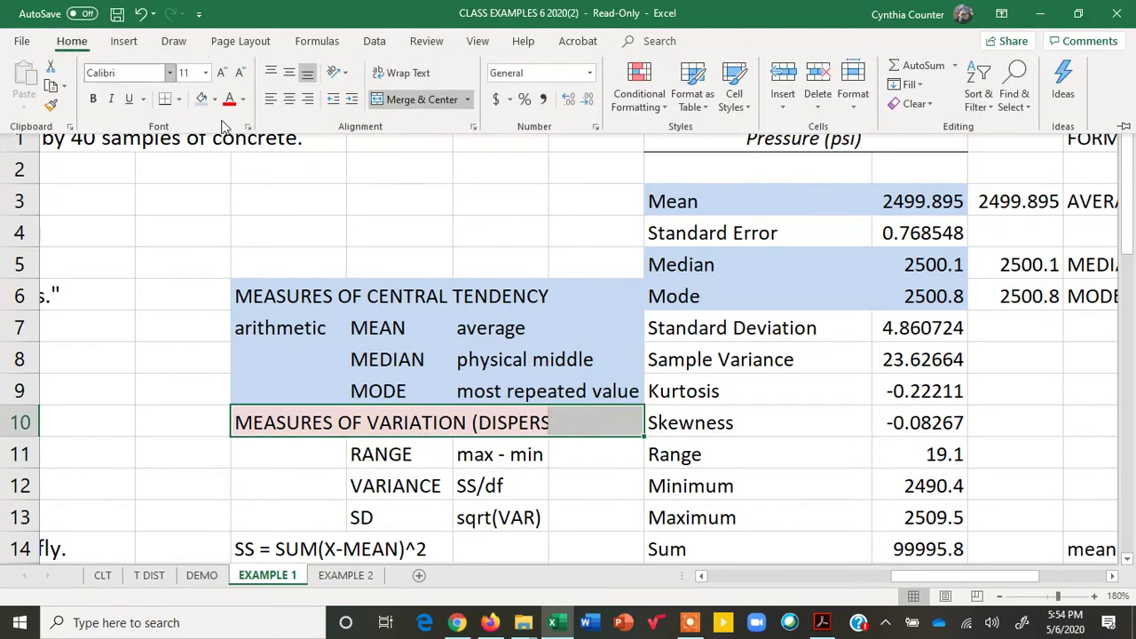
{"action": "left_click", "coordinate": [466, 99]}
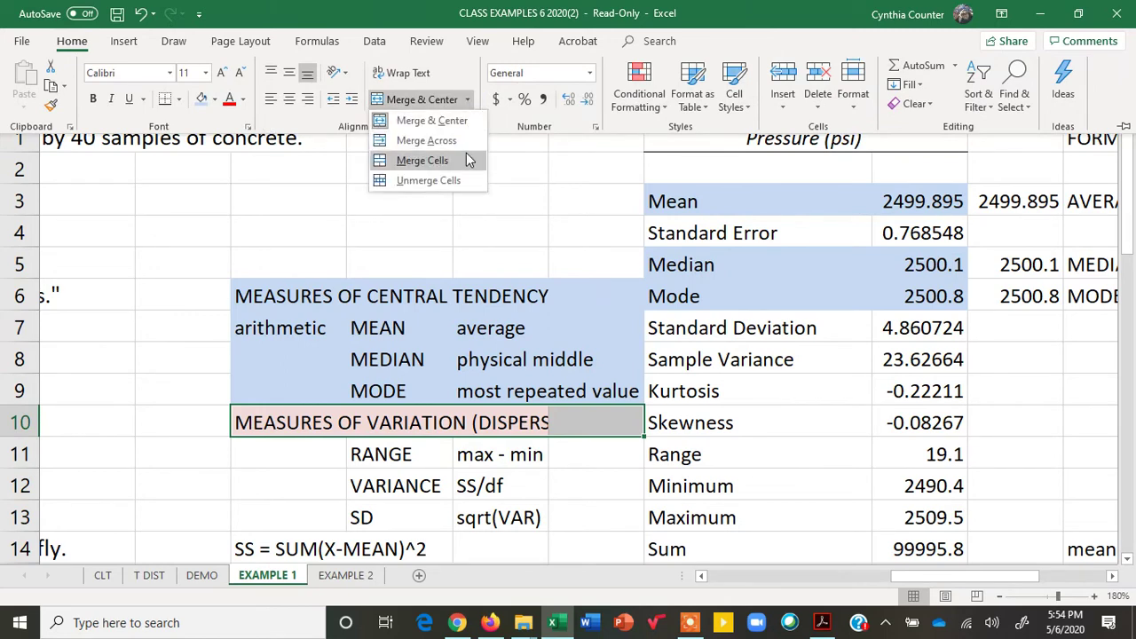
{"action": "left_click", "coordinate": [422, 161]}
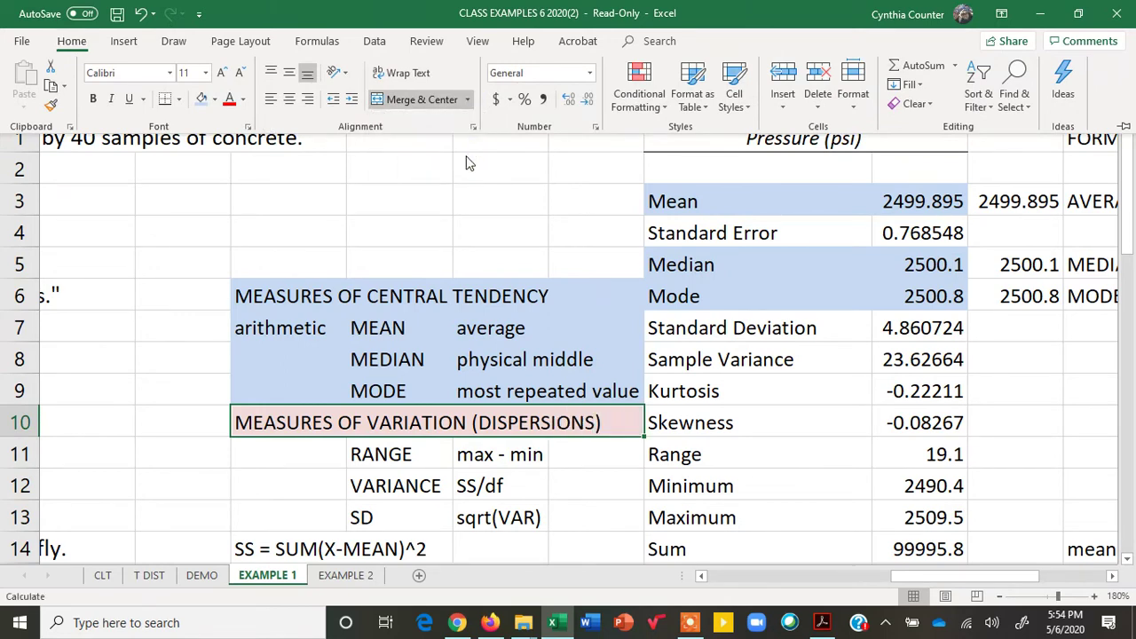
Correct the heading in N10 to read "MEASURES OF VARIATION (DISPERSION)".
{"action": "left_click", "coordinate": [259, 477]}
{"action": "double_click", "coordinate": [241, 424]}
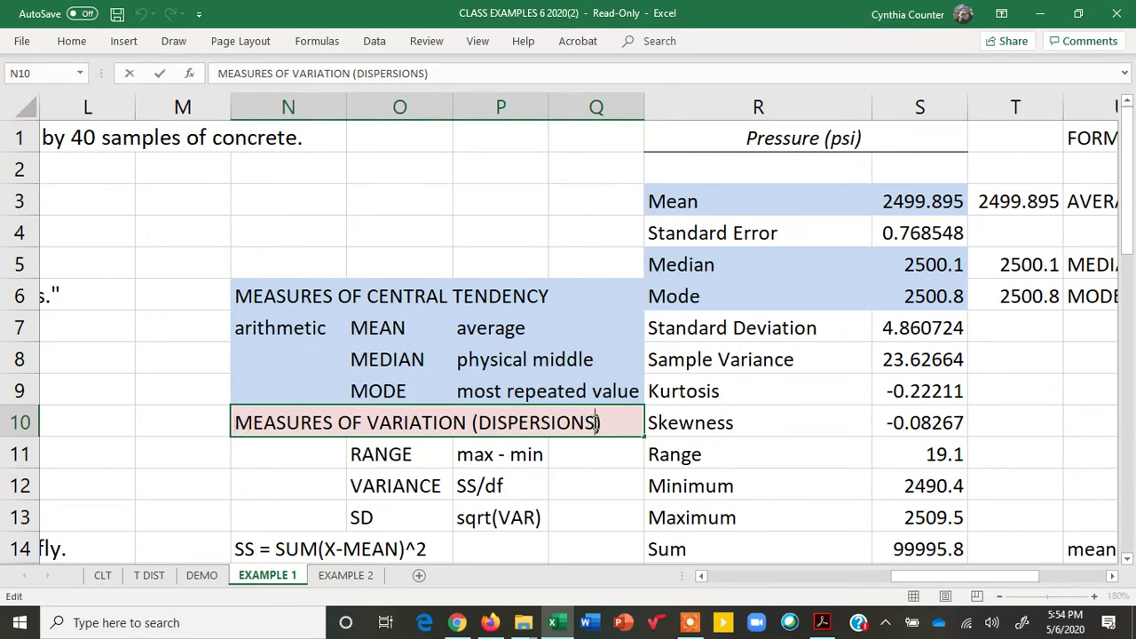
{"action": "left_click", "coordinate": [595, 423]}
{"action": "key", "text": "BackSpace"}
{"action": "left_click", "coordinate": [274, 453]}
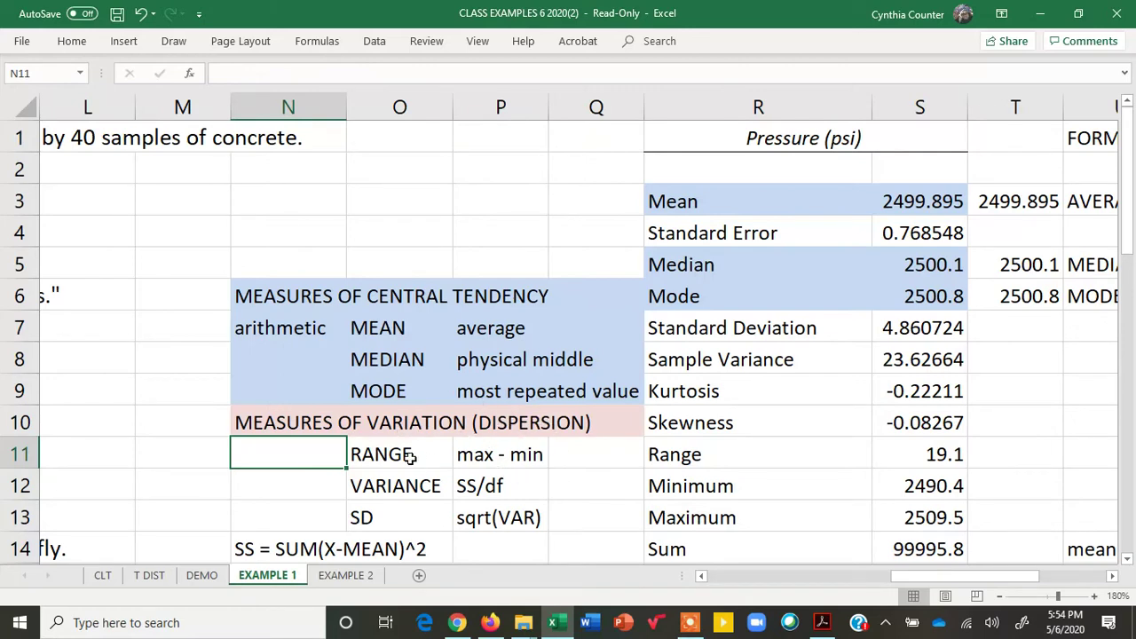
Fill the RANGE and "max - min" cells O11:P11 with the light red theme colour matching the variation heading.
{"action": "left_click_drag", "start_coordinate": [407, 456], "coordinate": [484, 456]}
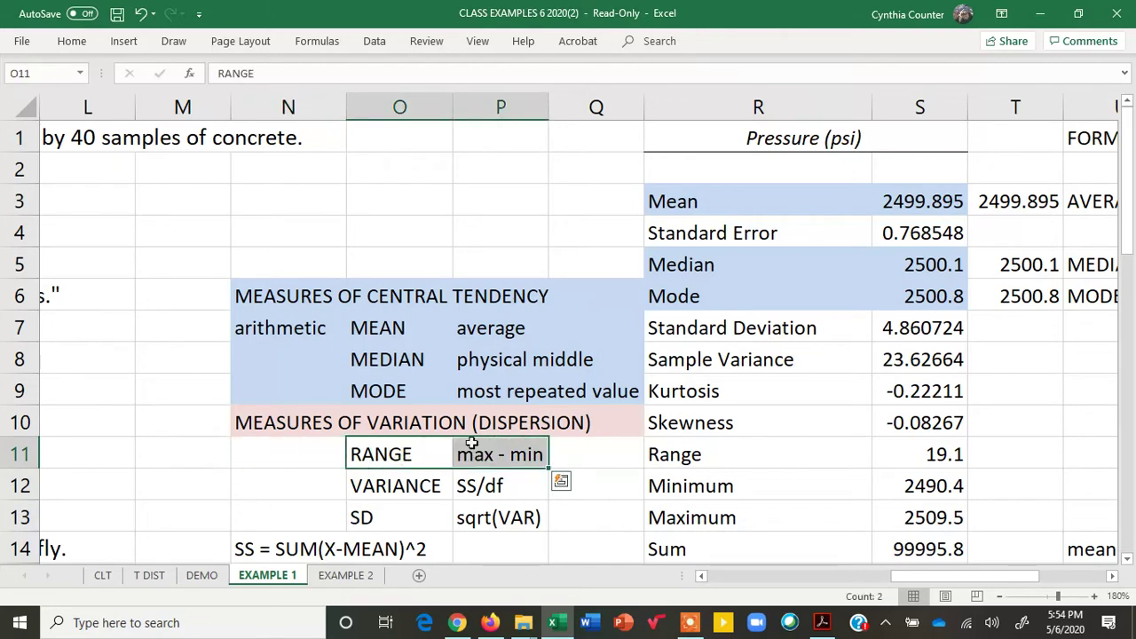
{"action": "left_click", "coordinate": [72, 44]}
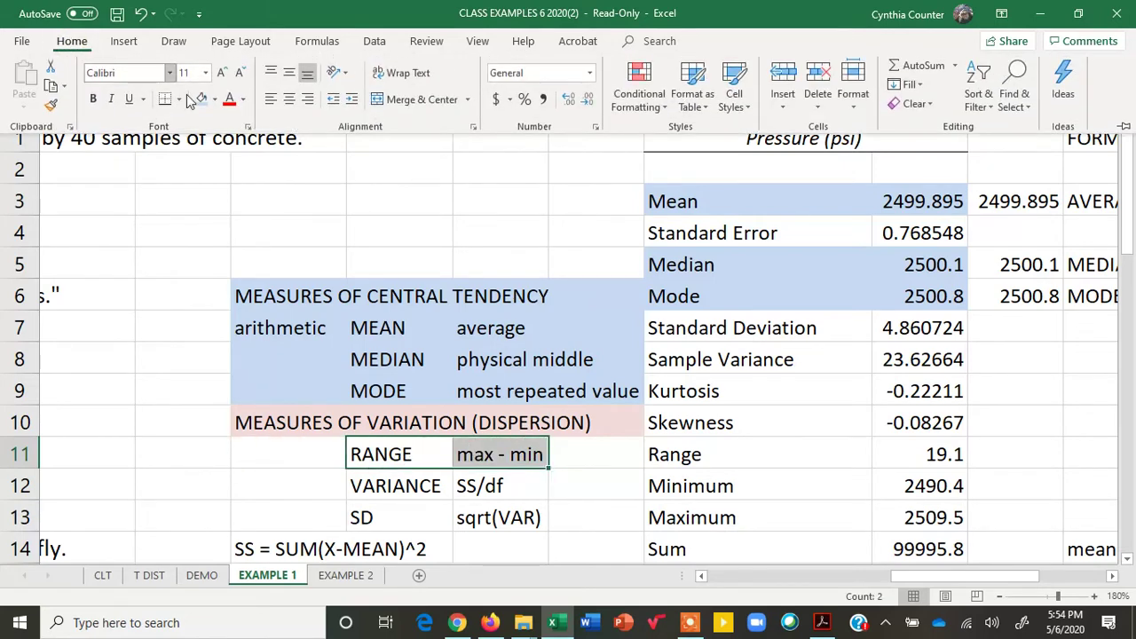
{"action": "left_click", "coordinate": [215, 99]}
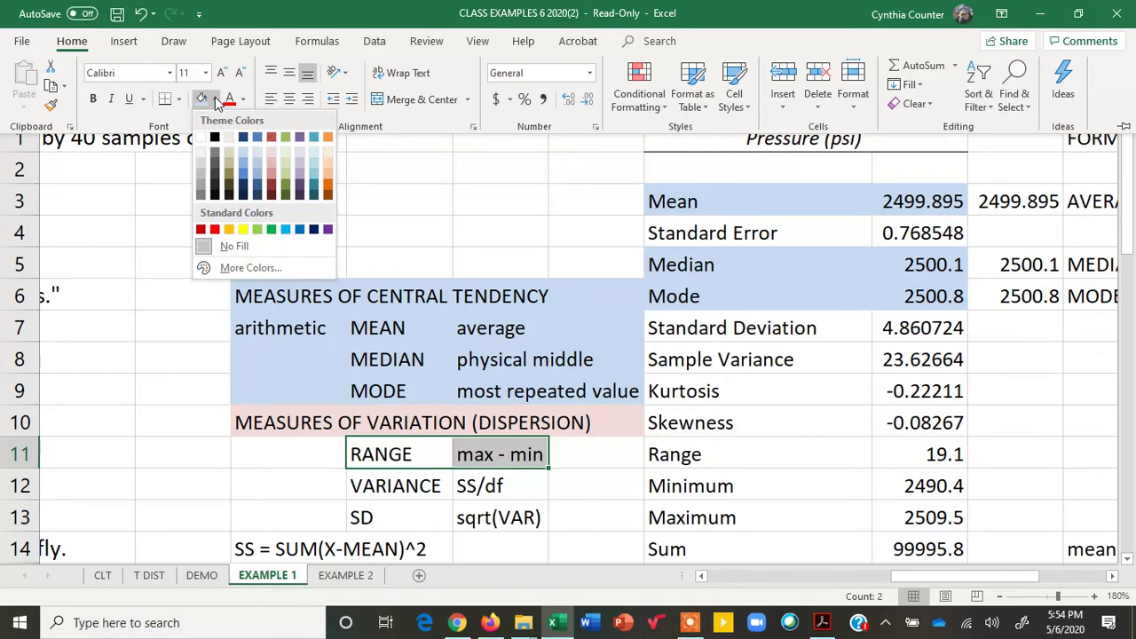
{"action": "left_click", "coordinate": [276, 148]}
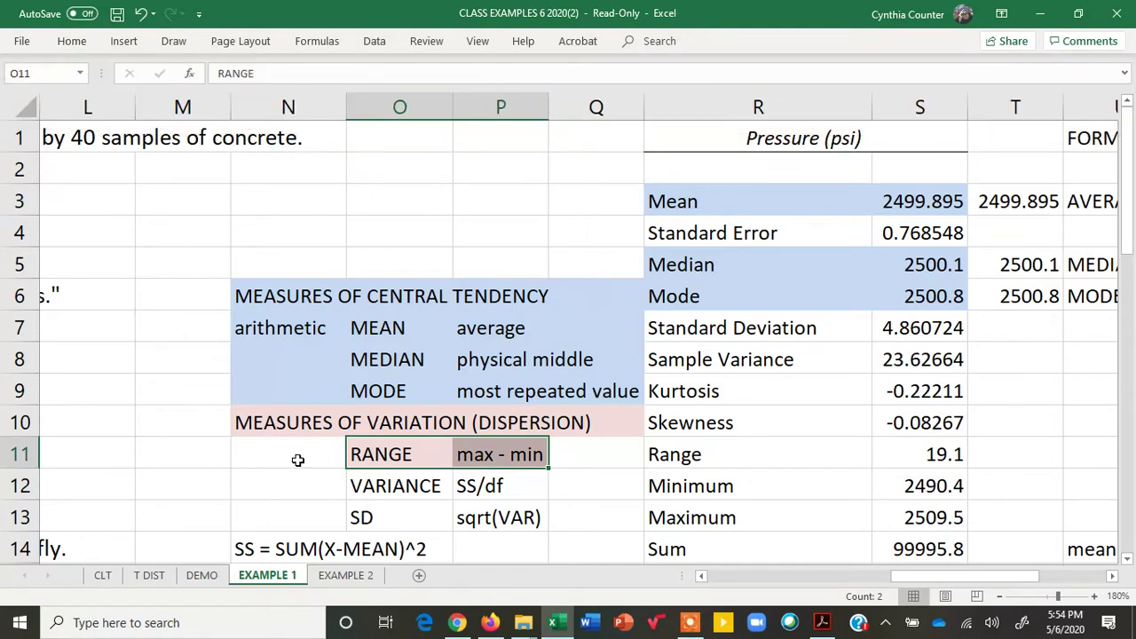
{"action": "left_click", "coordinate": [297, 460]}
{"action": "left_click", "coordinate": [378, 457]}
{"action": "left_click", "coordinate": [497, 460]}
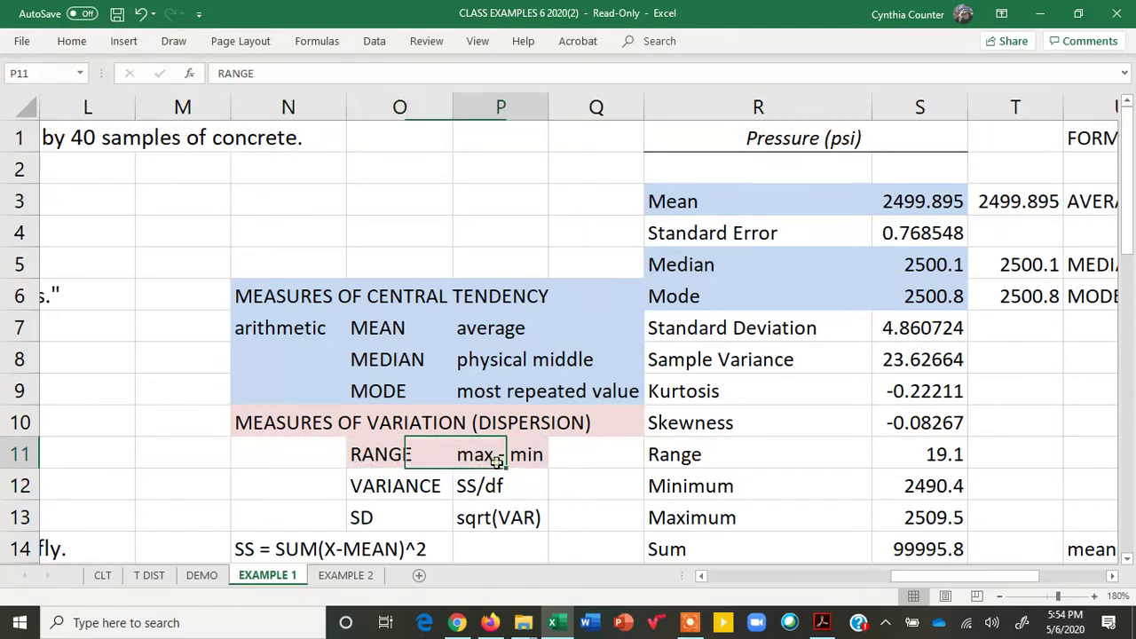
Apply the same light red fill to the Range label and value in R11:S11.
{"action": "left_click", "coordinate": [671, 460]}
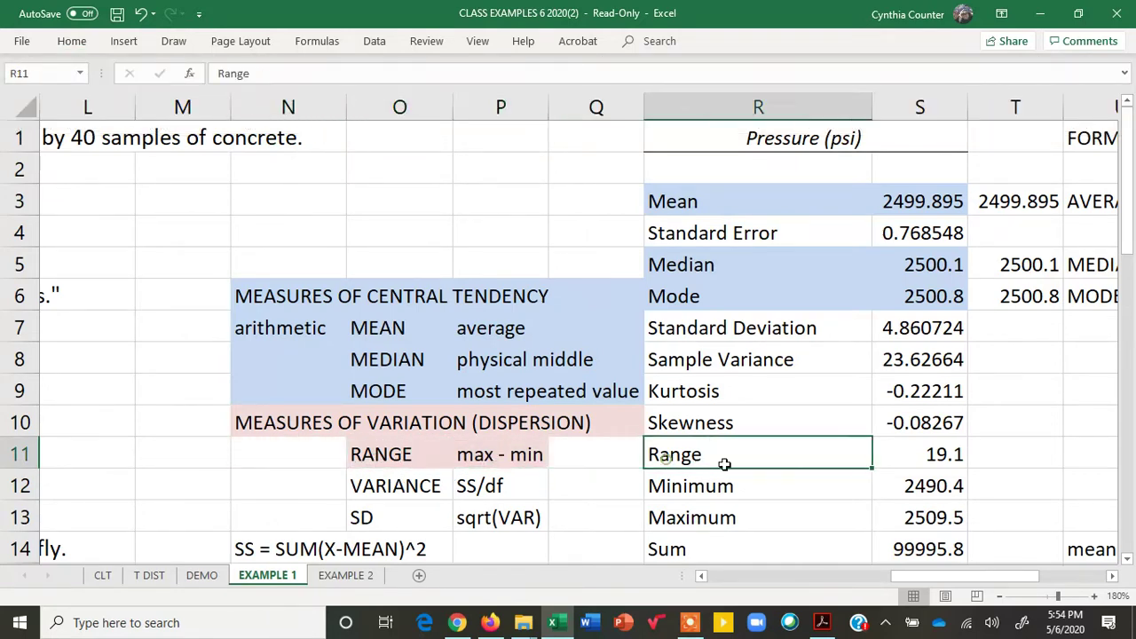
{"action": "left_click", "coordinate": [890, 459], "text": "shift"}
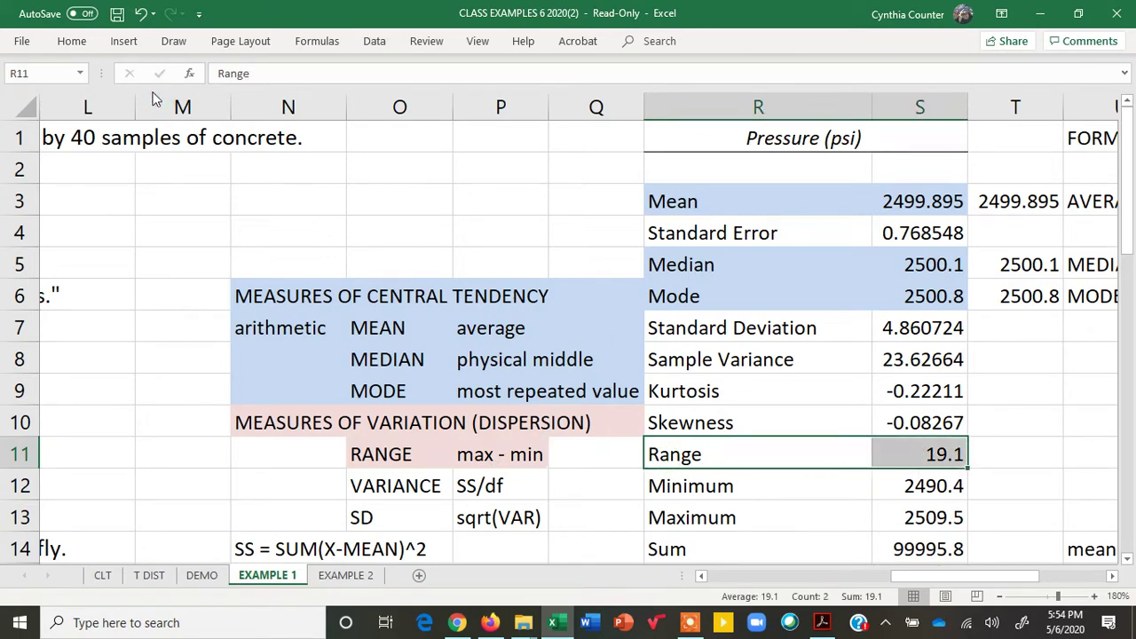
{"action": "left_click", "coordinate": [87, 45]}
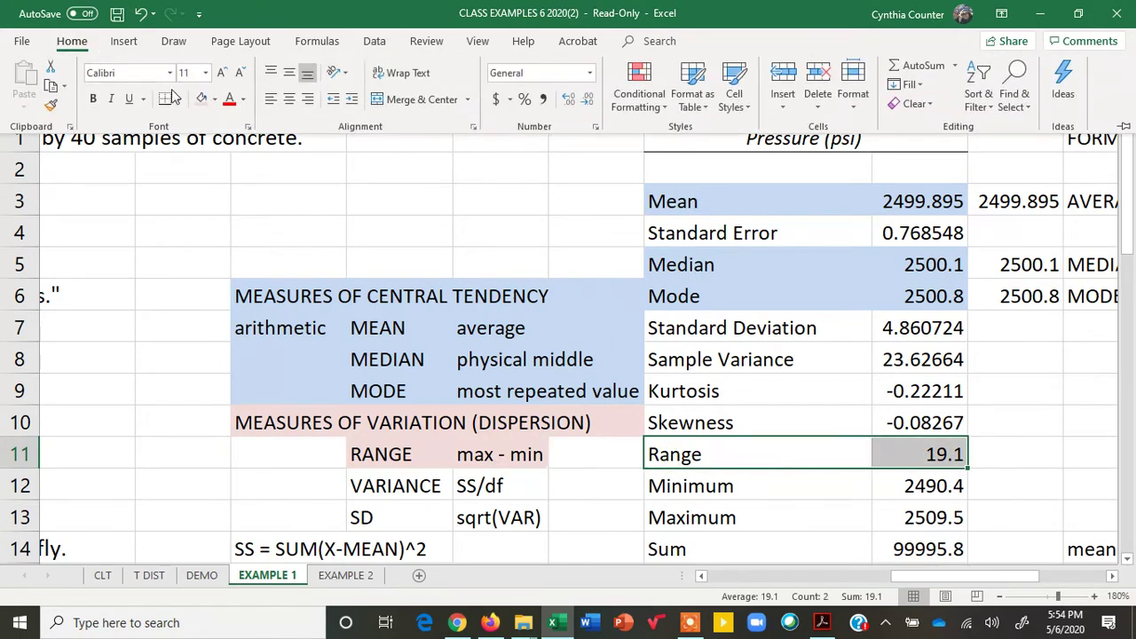
{"action": "left_click", "coordinate": [201, 98]}
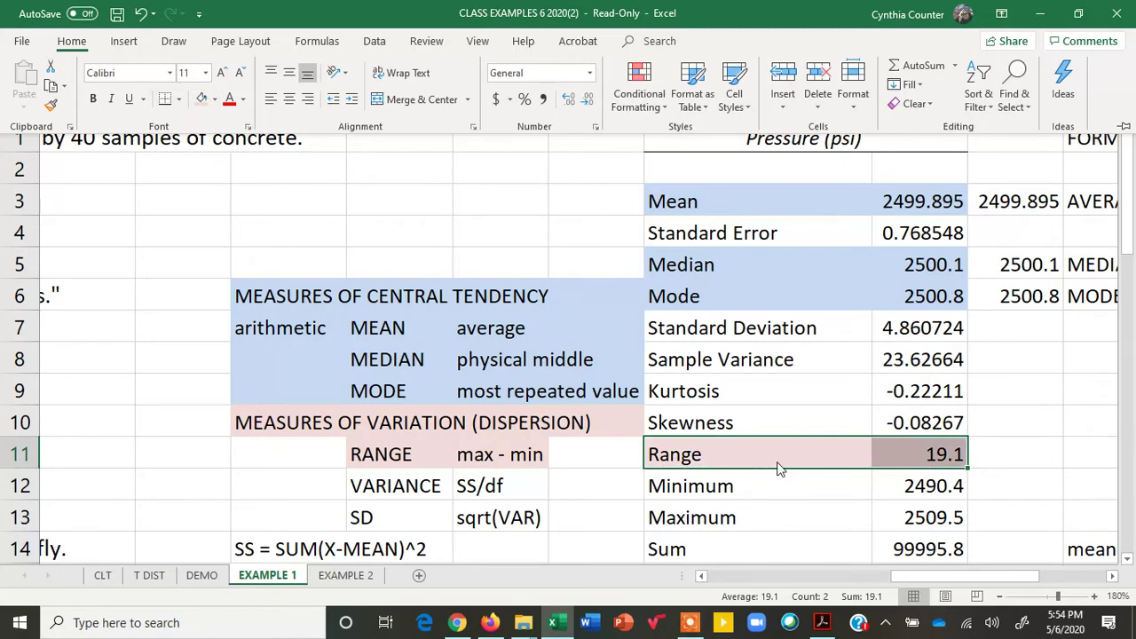
Calculate the range in T11 with the formula =S13-S12, subtracting the Minimum from the Maximum.
{"action": "left_click", "coordinate": [903, 517]}
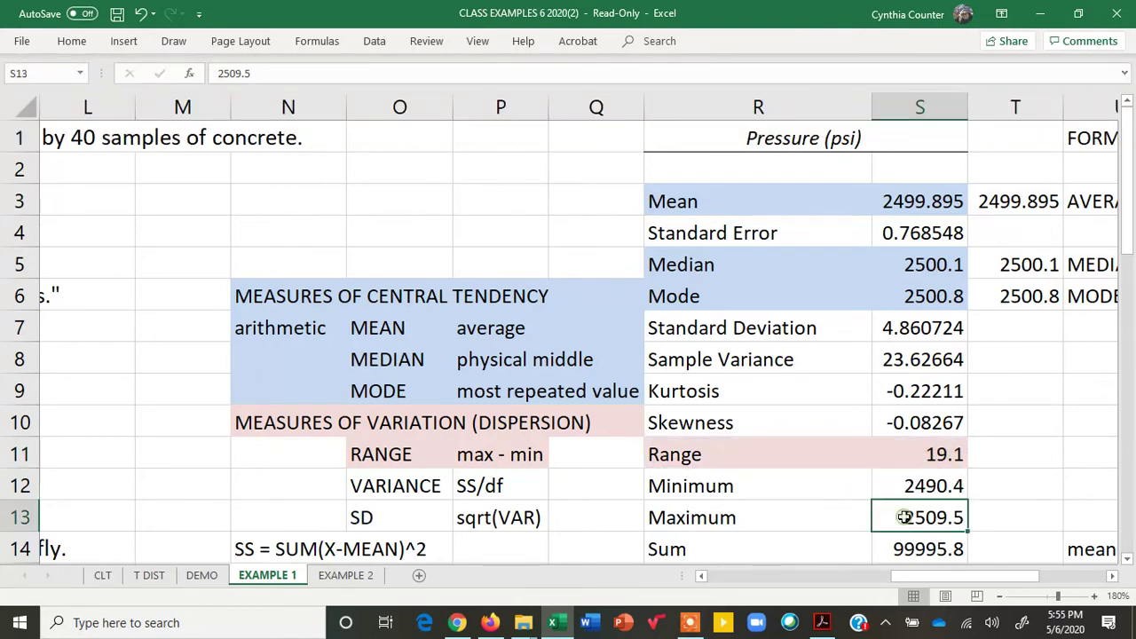
{"action": "left_click", "coordinate": [898, 489]}
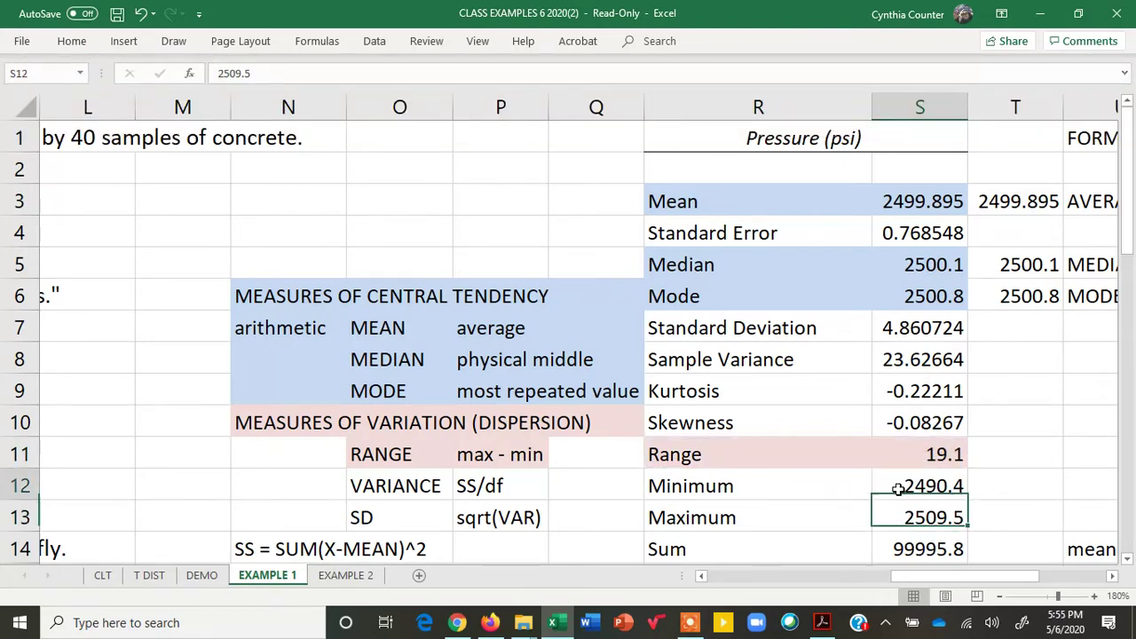
{"action": "left_click", "coordinate": [1037, 451]}
{"action": "type", "text": "="}
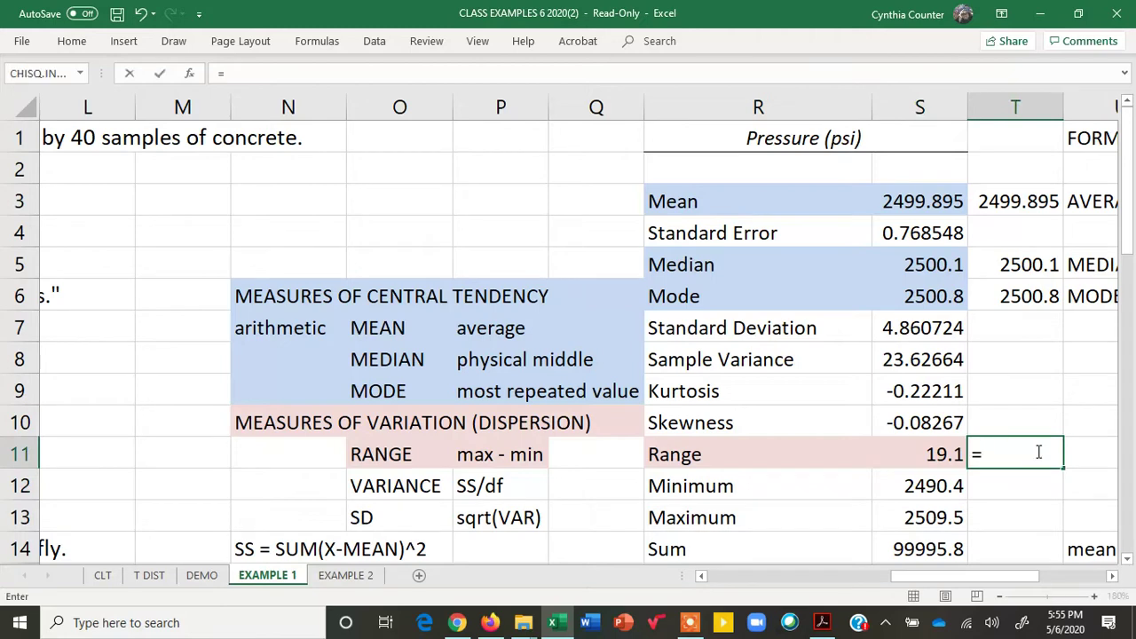
{"action": "left_click", "coordinate": [911, 524]}
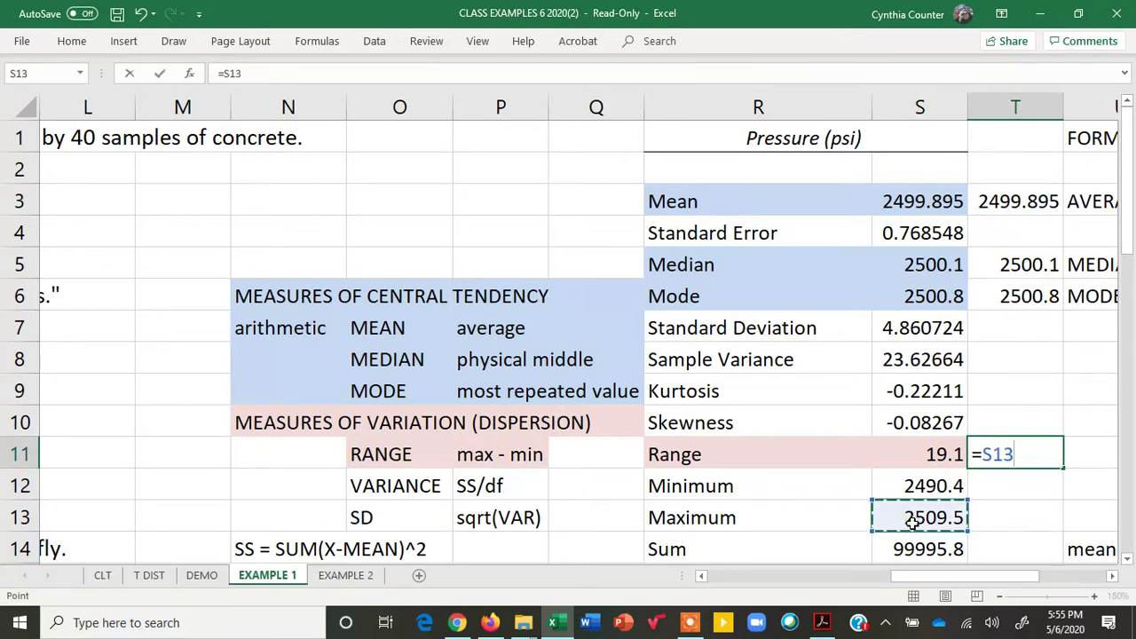
{"action": "type", "text": "-"}
{"action": "left_click", "coordinate": [902, 487]}
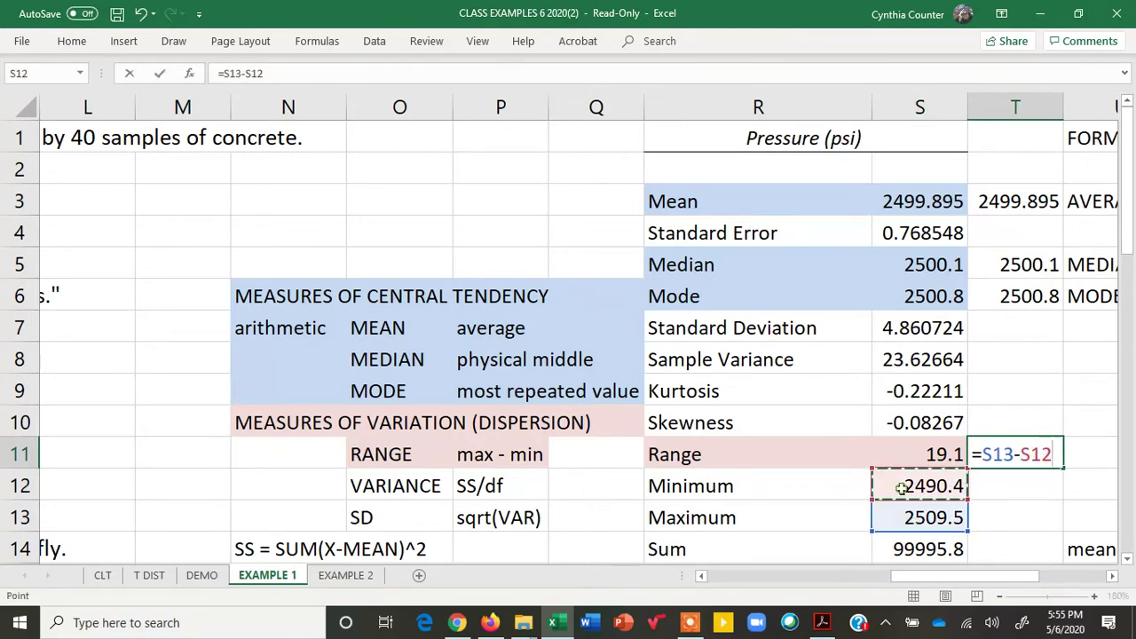
{"action": "key", "text": "Return"}
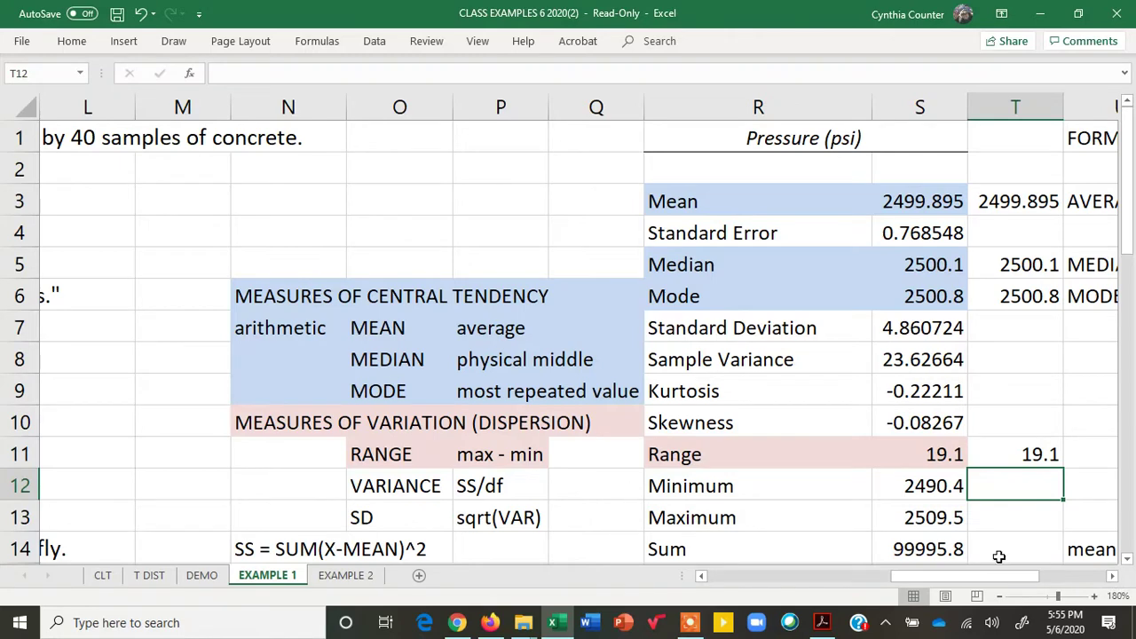
{"action": "left_click", "coordinate": [1114, 578]}
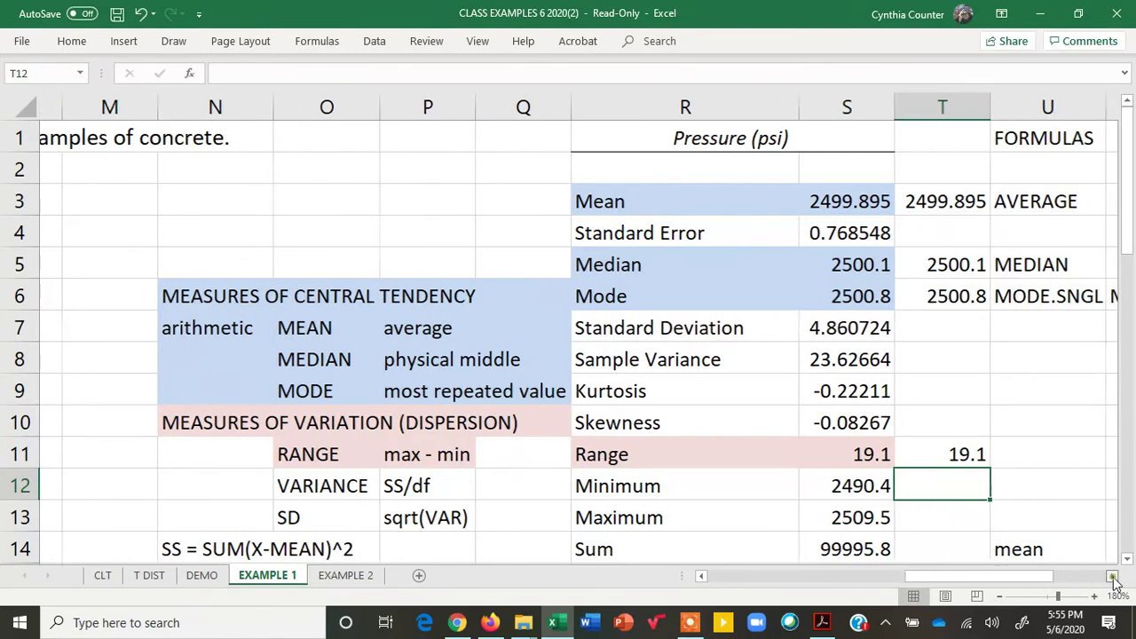
{"action": "left_click", "coordinate": [291, 486]}
{"action": "left_click_drag", "start_coordinate": [291, 485], "coordinate": [415, 524]}
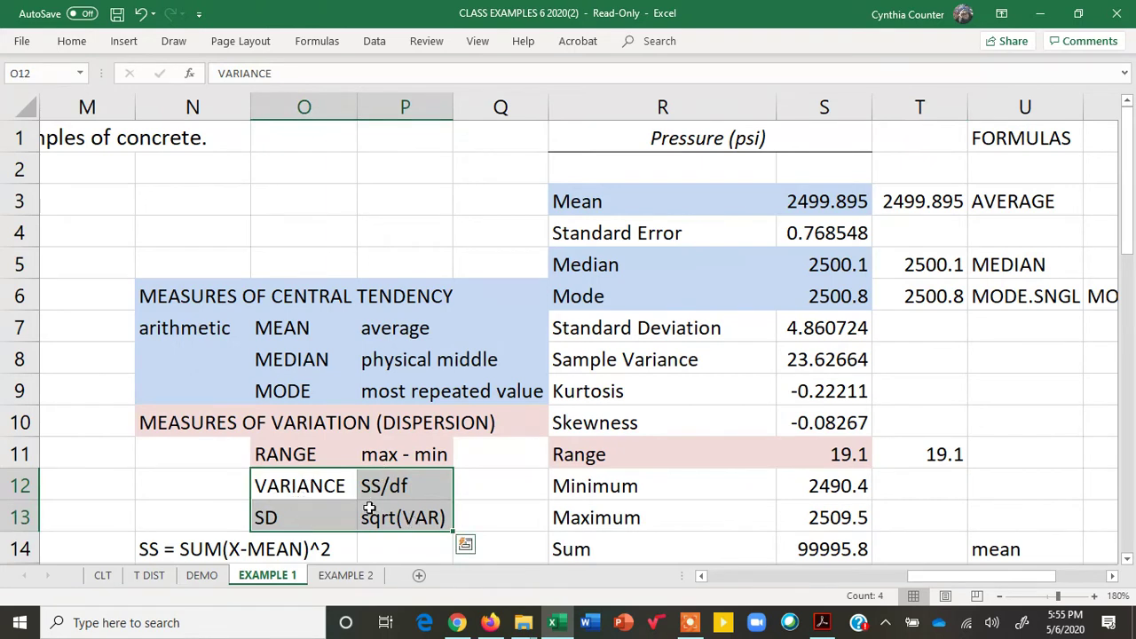
{"action": "left_click_drag", "start_coordinate": [289, 517], "coordinate": [402, 530]}
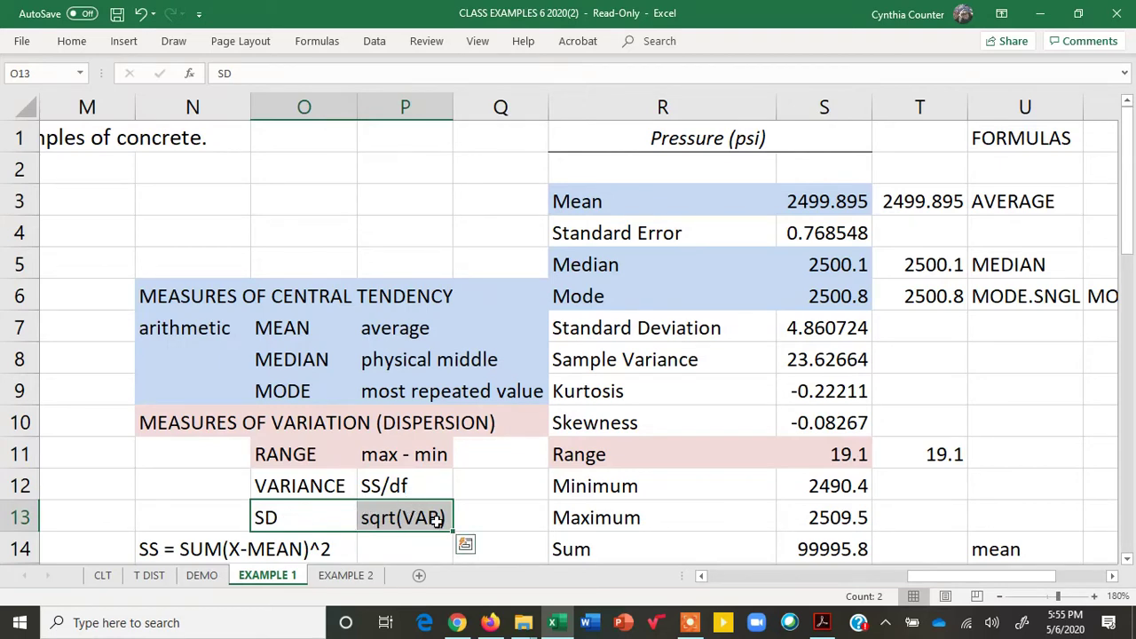
{"action": "left_click_drag", "start_coordinate": [278, 491], "coordinate": [391, 494]}
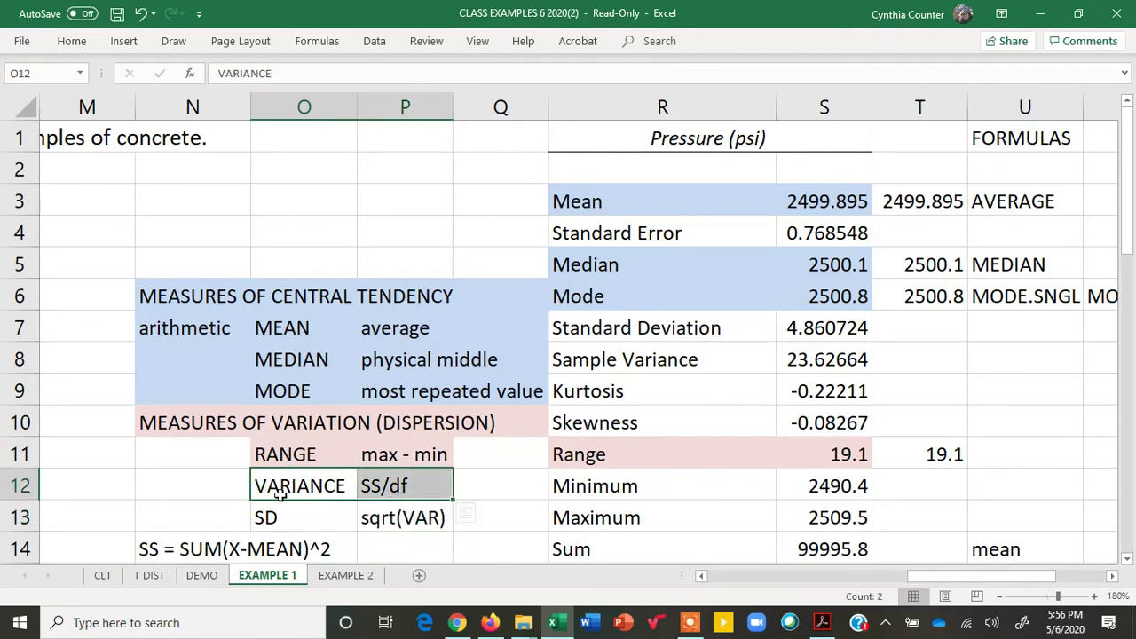
Try to find a RANGE function for a formula in U11, and abandon the entry.
{"action": "left_click", "coordinate": [1040, 455]}
{"action": "type", "text": "=RA"}
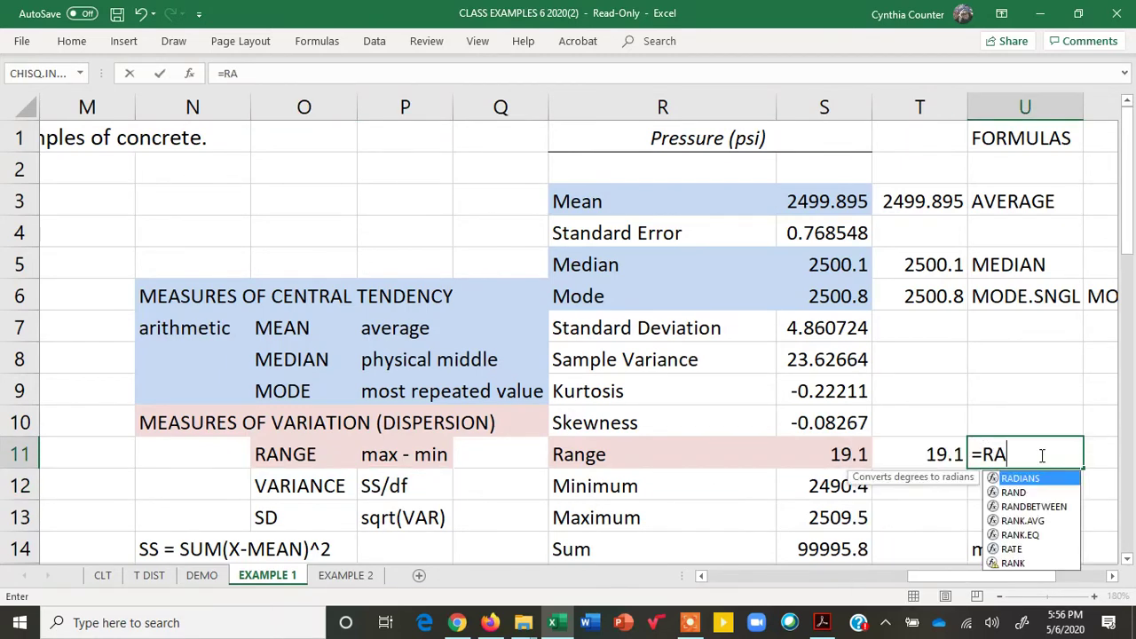
{"action": "type", "text": "N"}
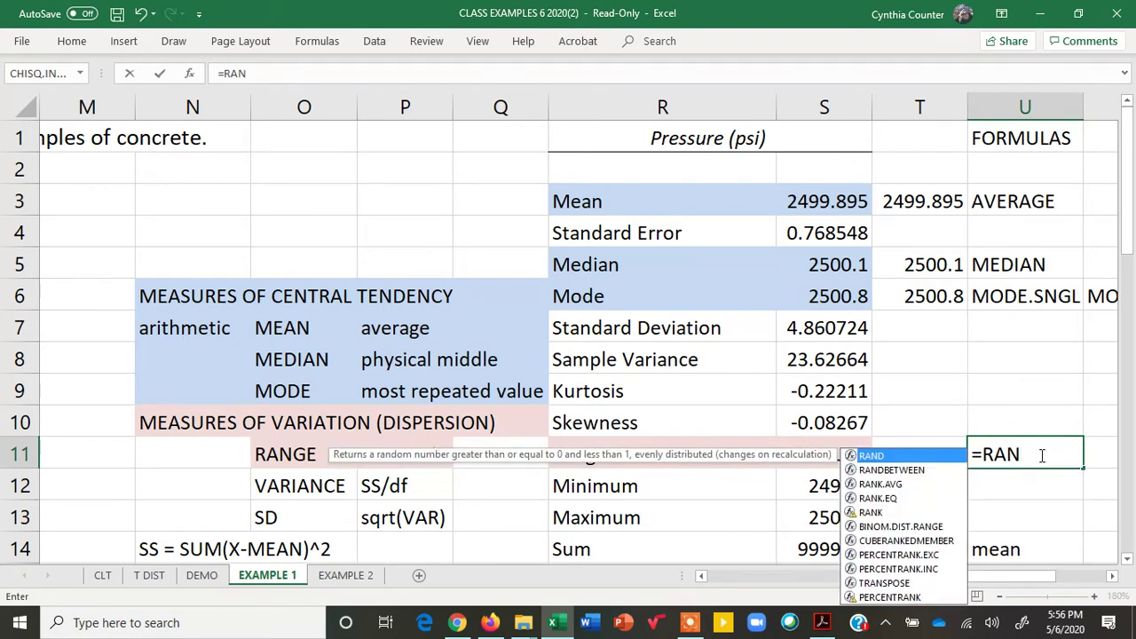
{"action": "type", "text": "GE"}
{"action": "key", "text": "BackSpace"}
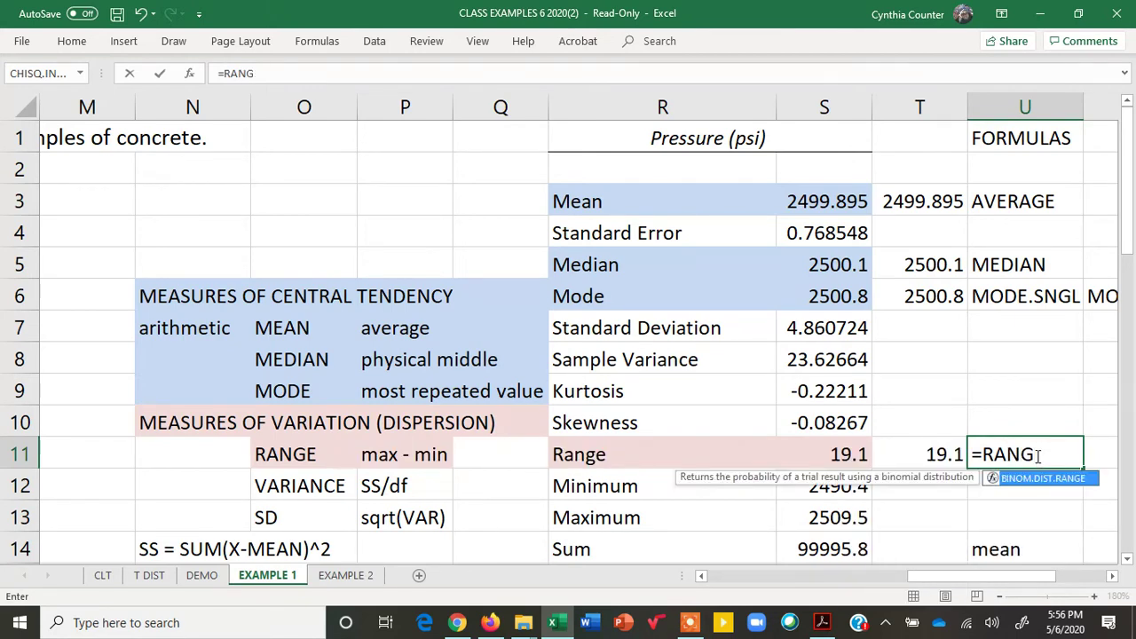
{"action": "key", "text": "BackSpace"}
{"action": "key", "text": "BackSpace"}
{"action": "key", "text": "BackSpace"}
{"action": "key", "text": "BackSpace"}
{"action": "key", "text": "BackSpace"}
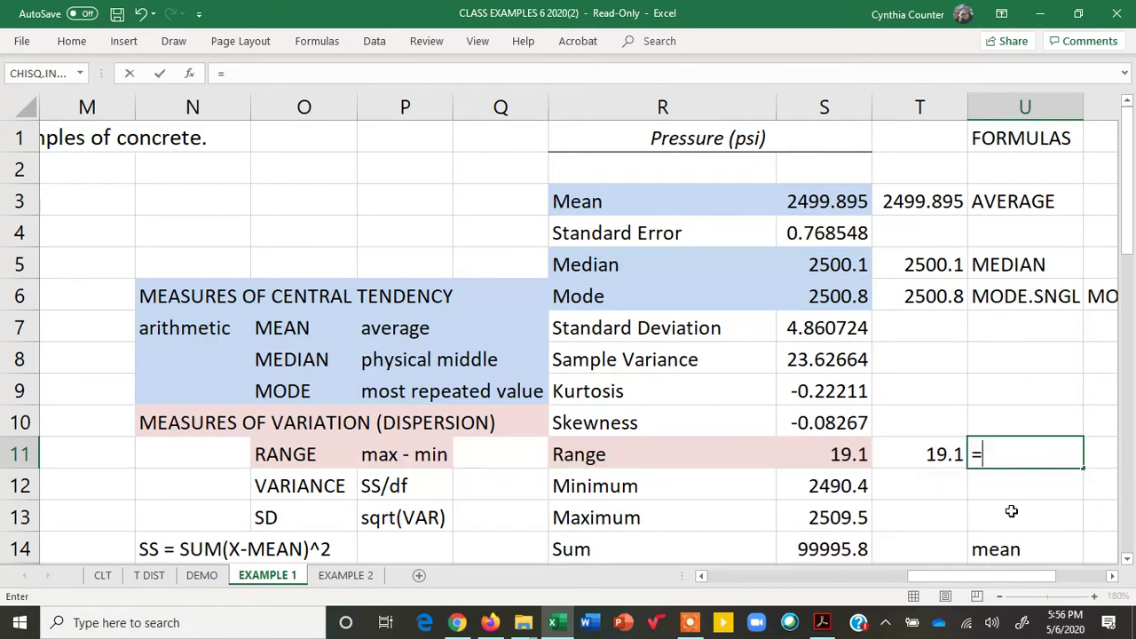
{"action": "left_click", "coordinate": [914, 500]}
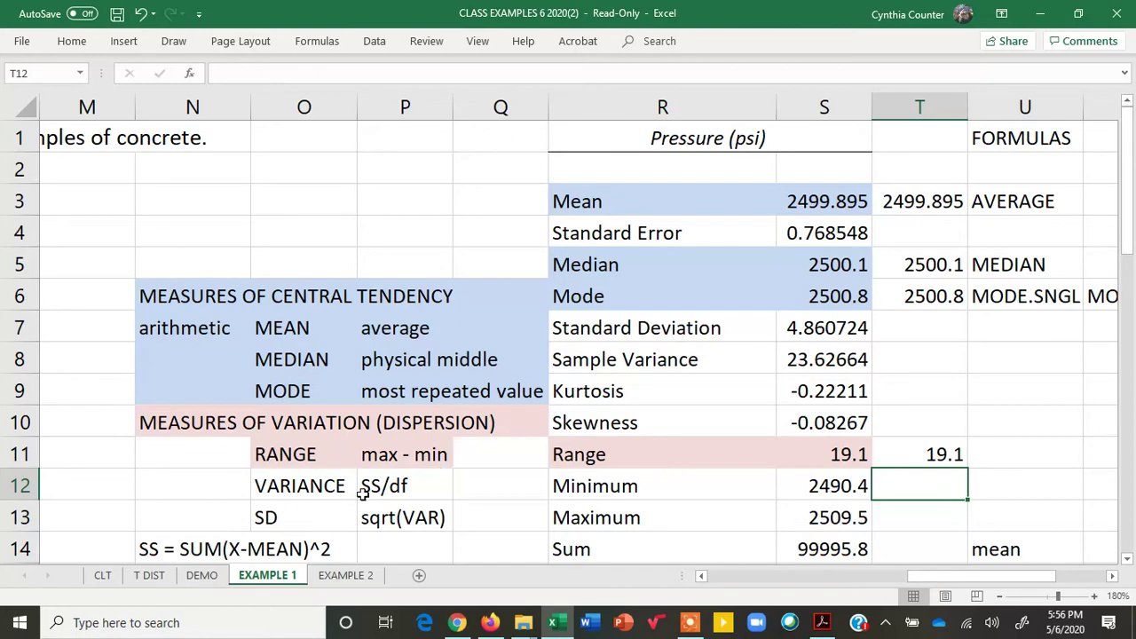
Fill the VARIANCE and "SS/df" cells O12:P12 with the same light red as the RANGE row.
{"action": "left_click_drag", "start_coordinate": [335, 487], "coordinate": [404, 484]}
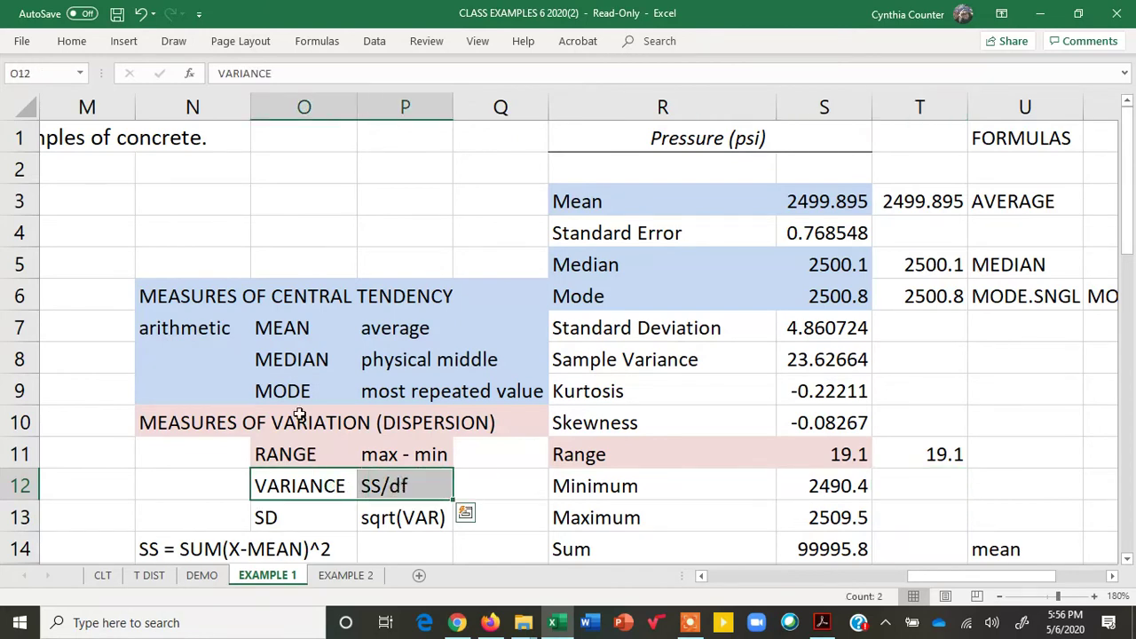
{"action": "left_click", "coordinate": [76, 44]}
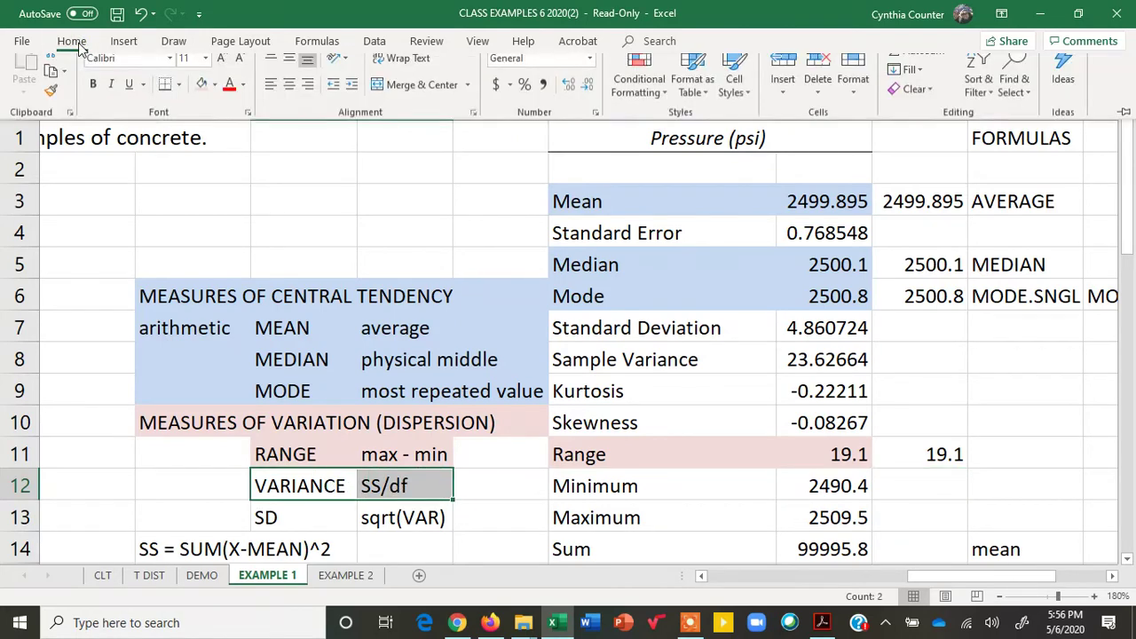
{"action": "left_click", "coordinate": [200, 100]}
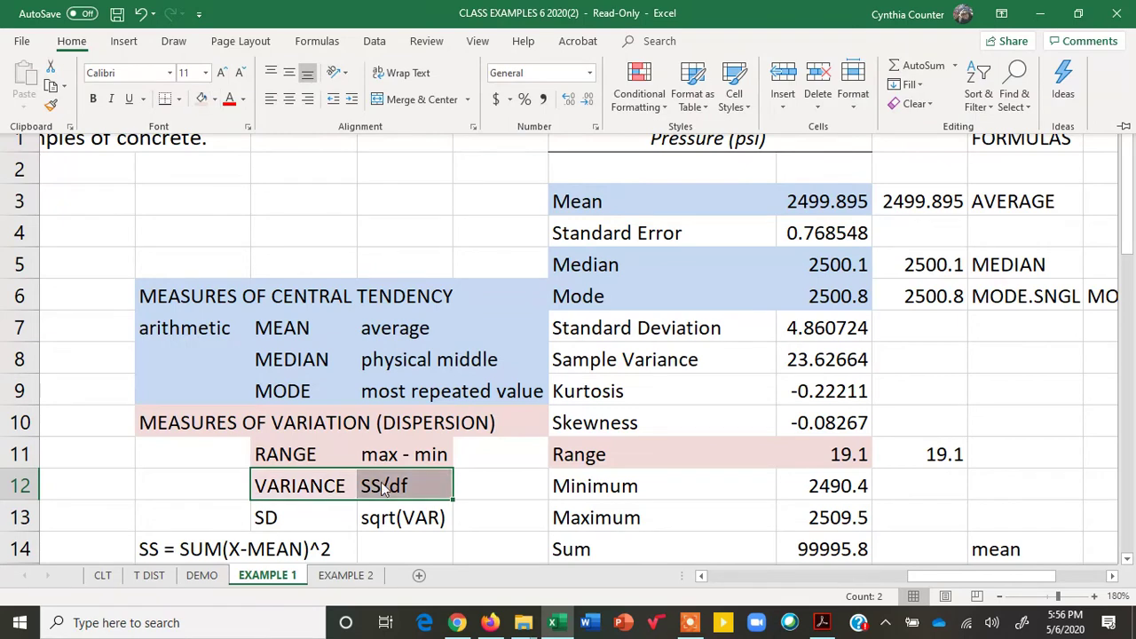
{"action": "left_click", "coordinate": [476, 478]}
{"action": "left_click", "coordinate": [476, 479]}
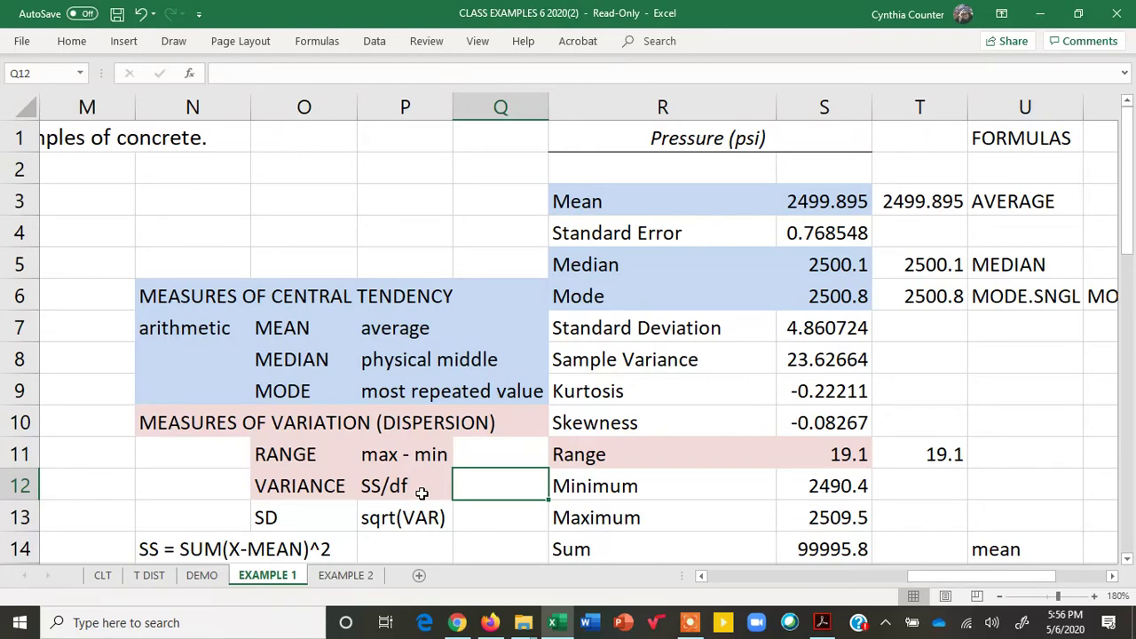
Apply the light red fill to the Sample Variance label and value in R8:S8.
{"action": "left_click_drag", "start_coordinate": [976, 574], "coordinate": [1087, 573]}
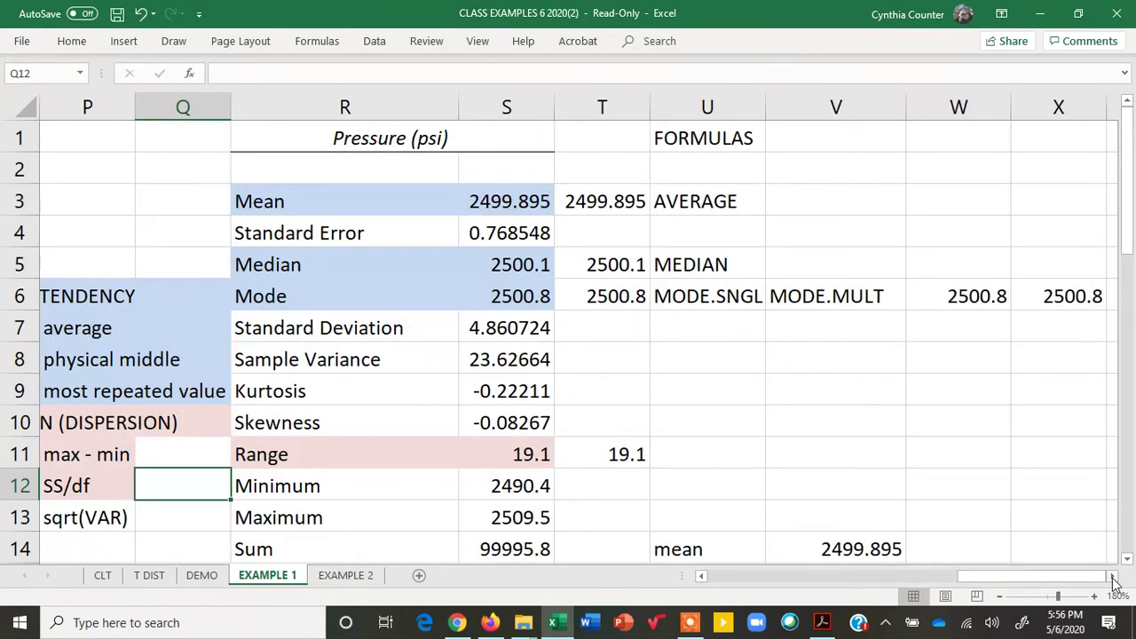
{"action": "left_click_drag", "start_coordinate": [258, 363], "coordinate": [479, 360]}
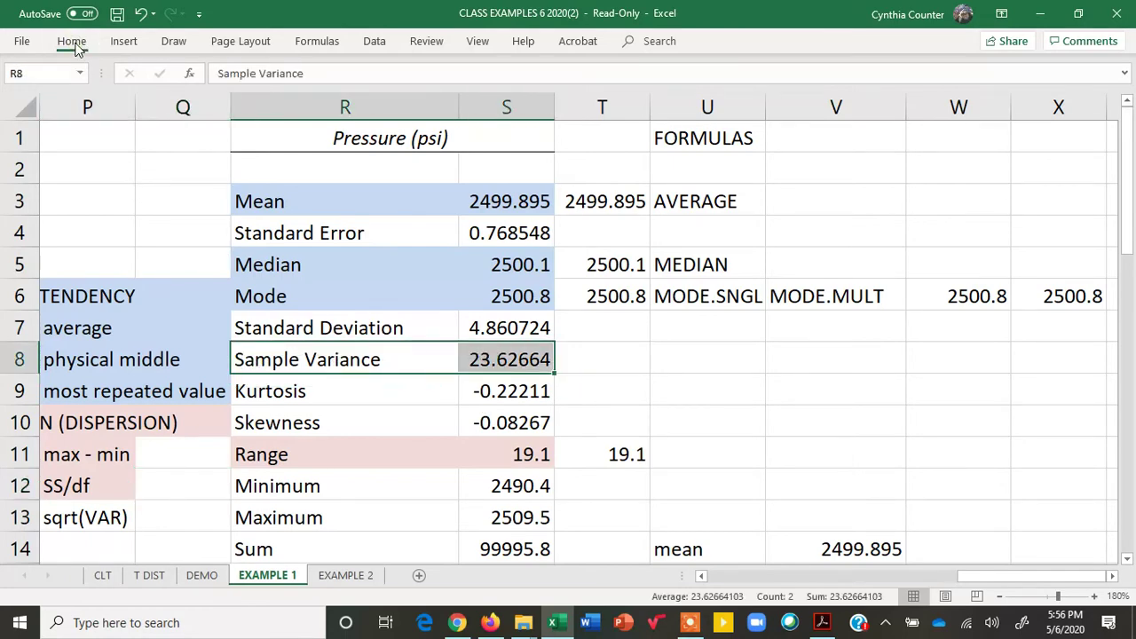
{"action": "left_click", "coordinate": [73, 42]}
{"action": "left_click", "coordinate": [200, 100]}
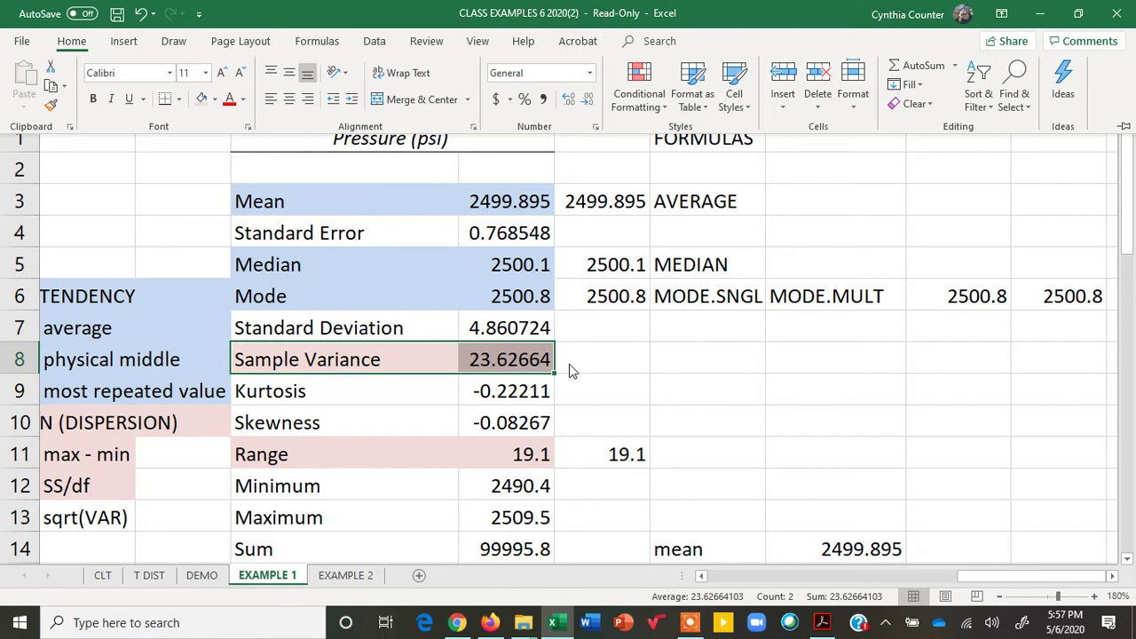
Enter the note "AVERAGE DISTANCE FROM THE MEAN" in V8, on the Sample Variance row.
{"action": "left_click", "coordinate": [806, 357]}
{"action": "left_click", "coordinate": [806, 356]}
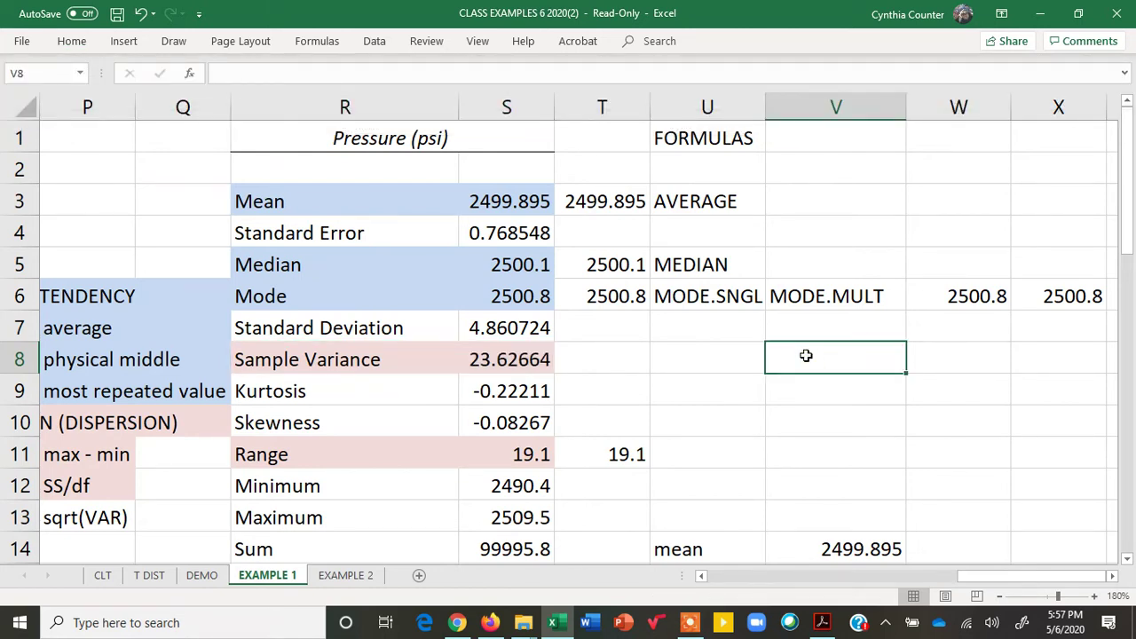
{"action": "type", "text": "AVERAGE"}
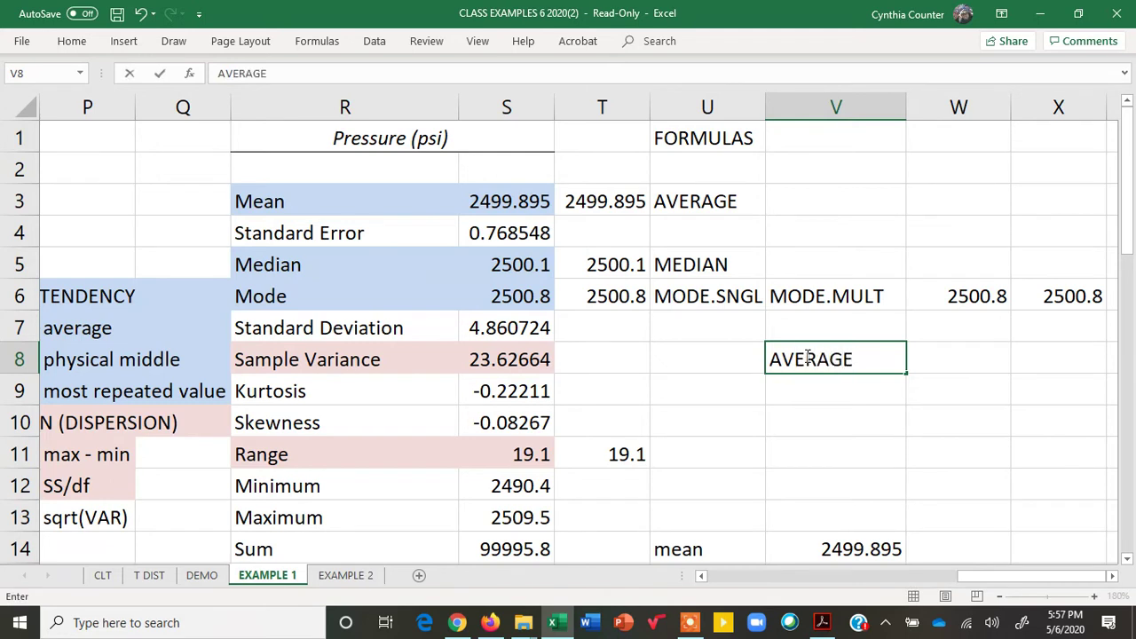
{"action": "type", "text": " DISTANCE FR"}
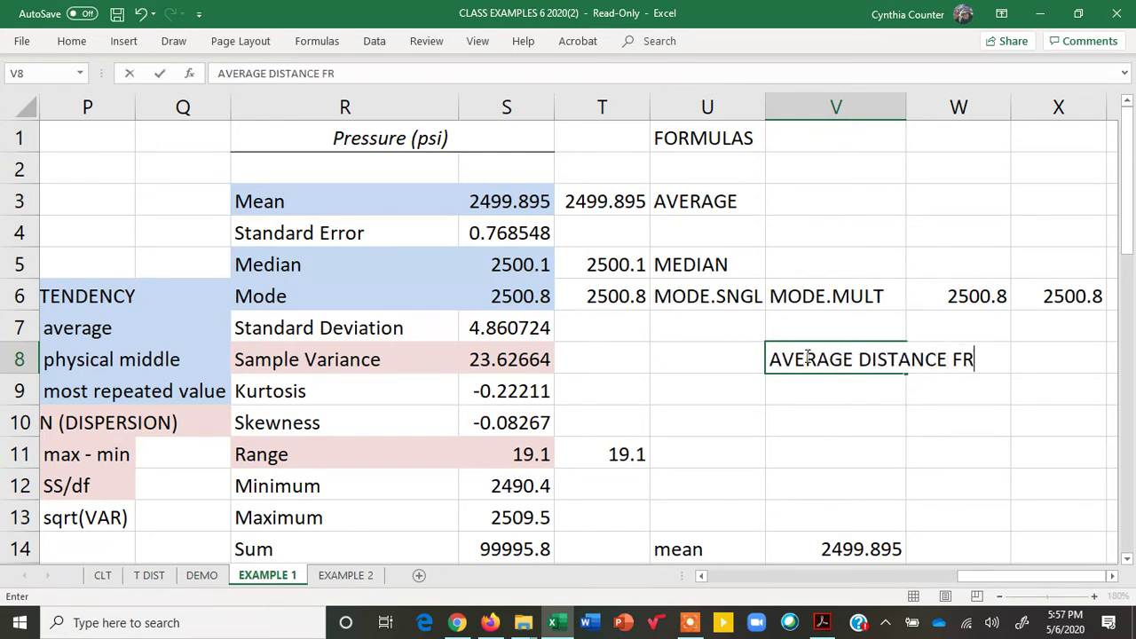
{"action": "type", "text": "OM THE MEAN"}
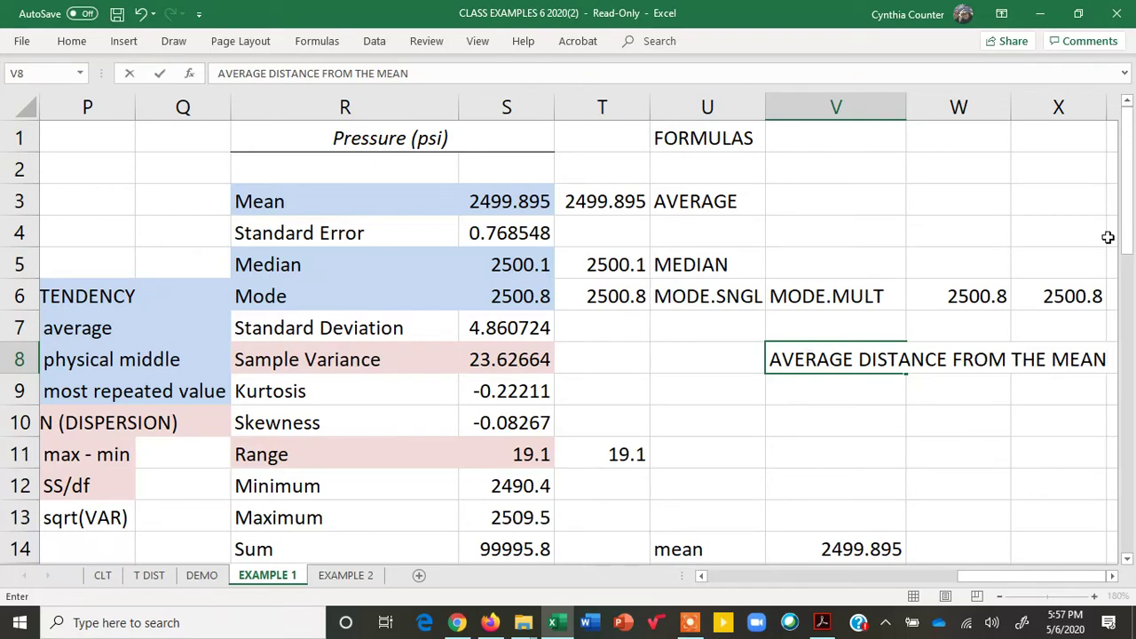
Write the average distance expression SUM(X-MEAN)/N as text in Z8.
{"action": "left_click", "coordinate": [1112, 577]}
{"action": "left_click", "coordinate": [1113, 576]}
{"action": "left_click", "coordinate": [1113, 576]}
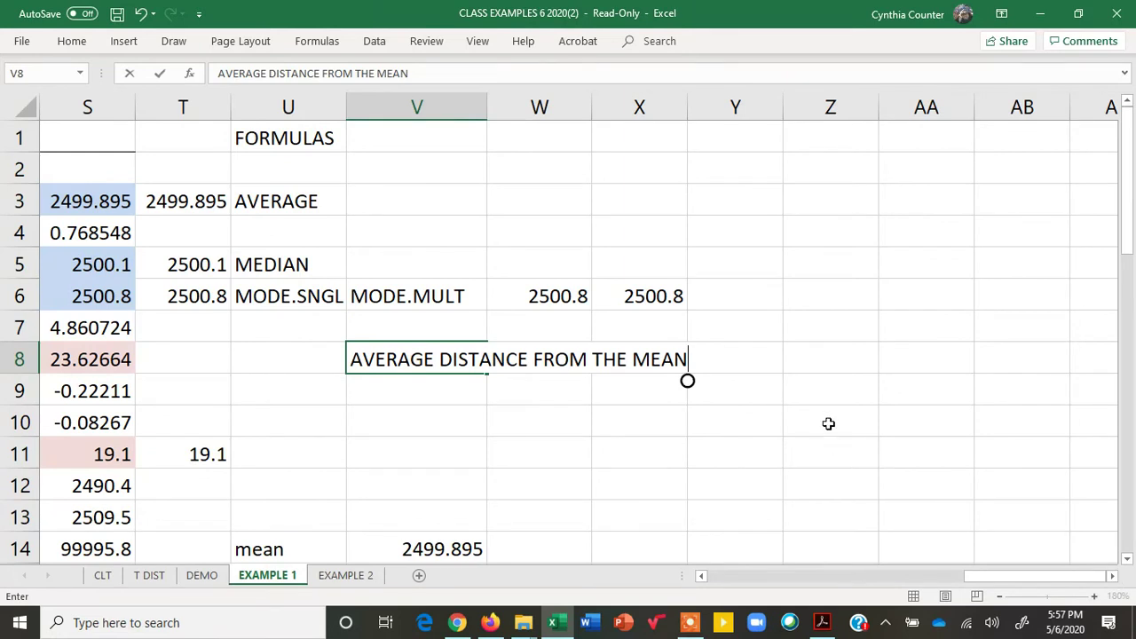
{"action": "left_click", "coordinate": [830, 363]}
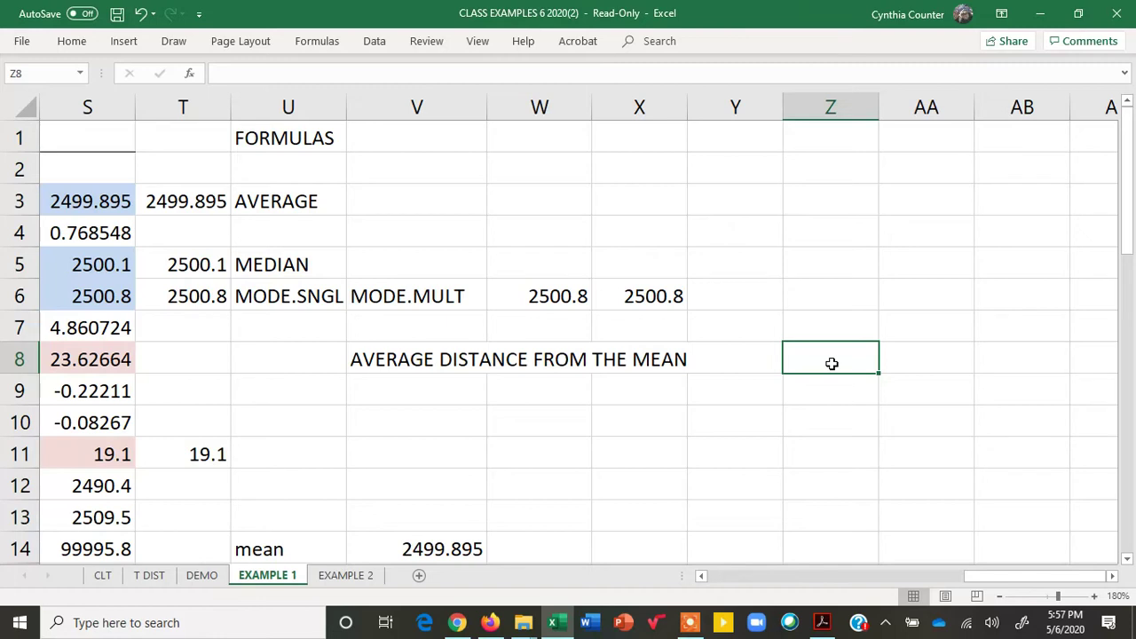
{"action": "type", "text": "(x"}
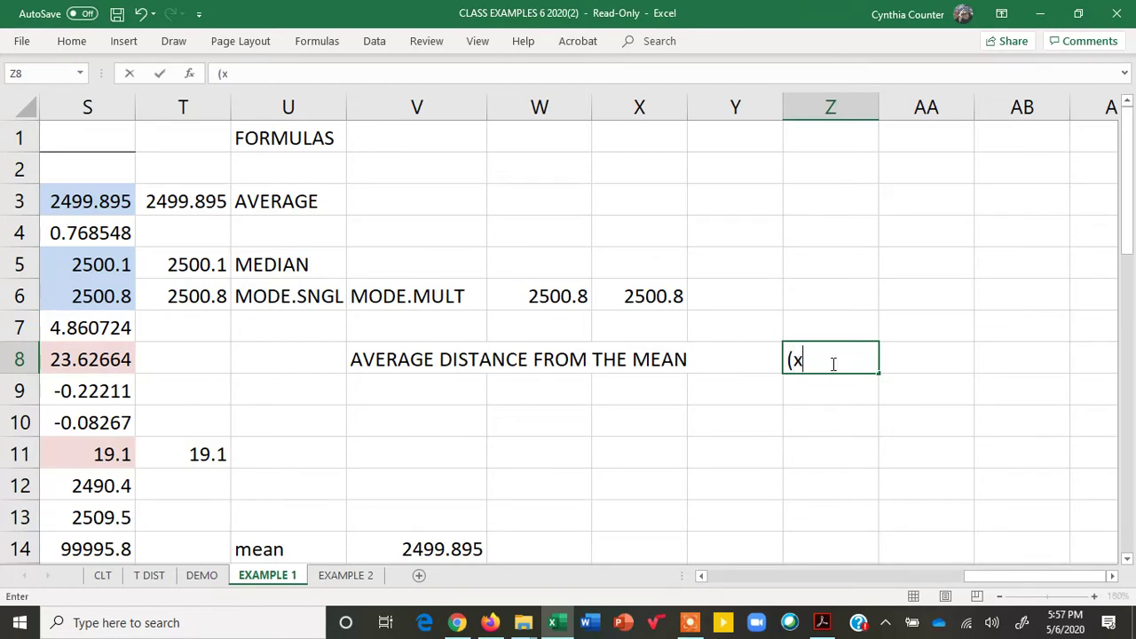
{"action": "key", "text": "BackSpace"}
{"action": "type", "text": "X-MEAN"}
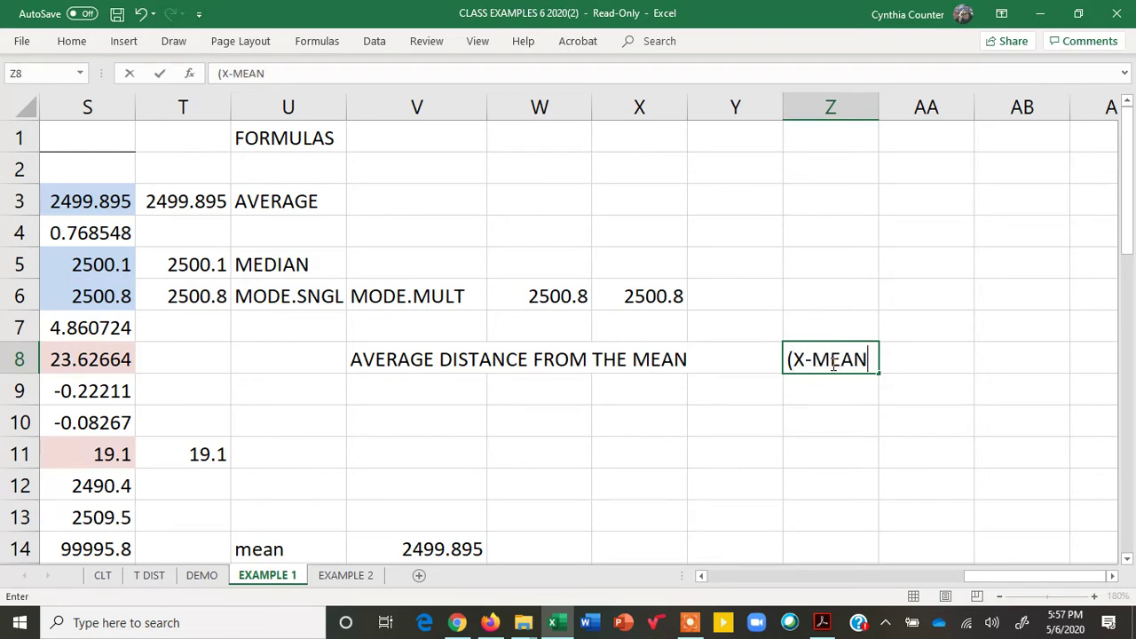
{"action": "type", "text": ")"}
{"action": "left_click", "coordinate": [788, 359]}
{"action": "type", "text": "SUM"}
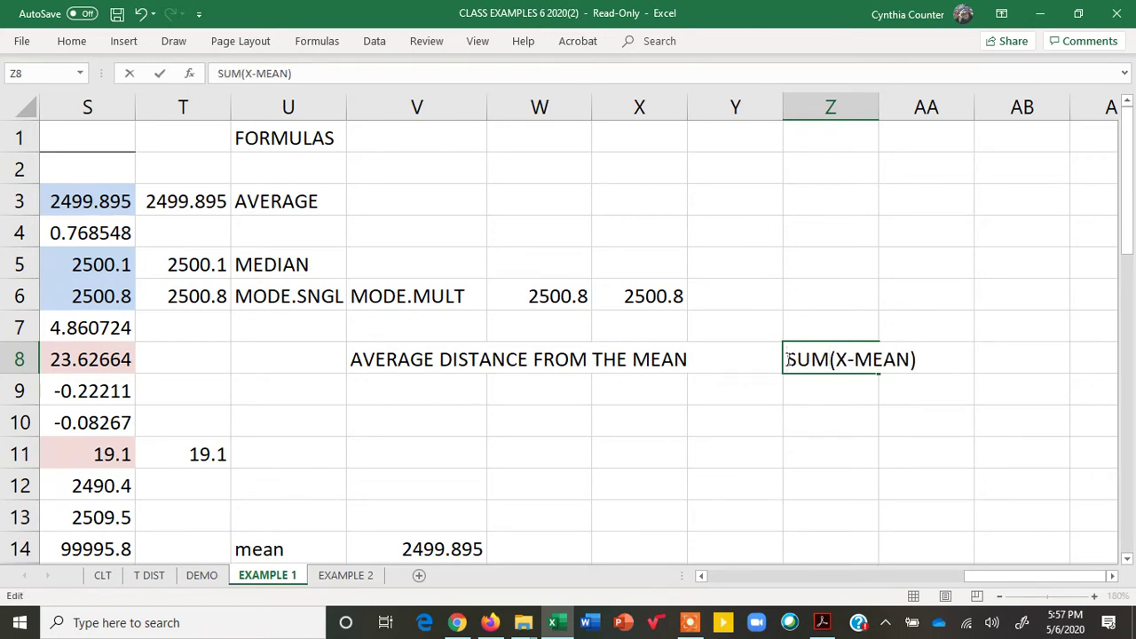
{"action": "left_click", "coordinate": [923, 358]}
{"action": "type", "text": "/N"}
Replace the parentheses in Z8 with absolute value bars so it reads SUM|X-MEAN|/N.
{"action": "left_click", "coordinate": [837, 360]}
{"action": "key", "text": "BackSpace"}
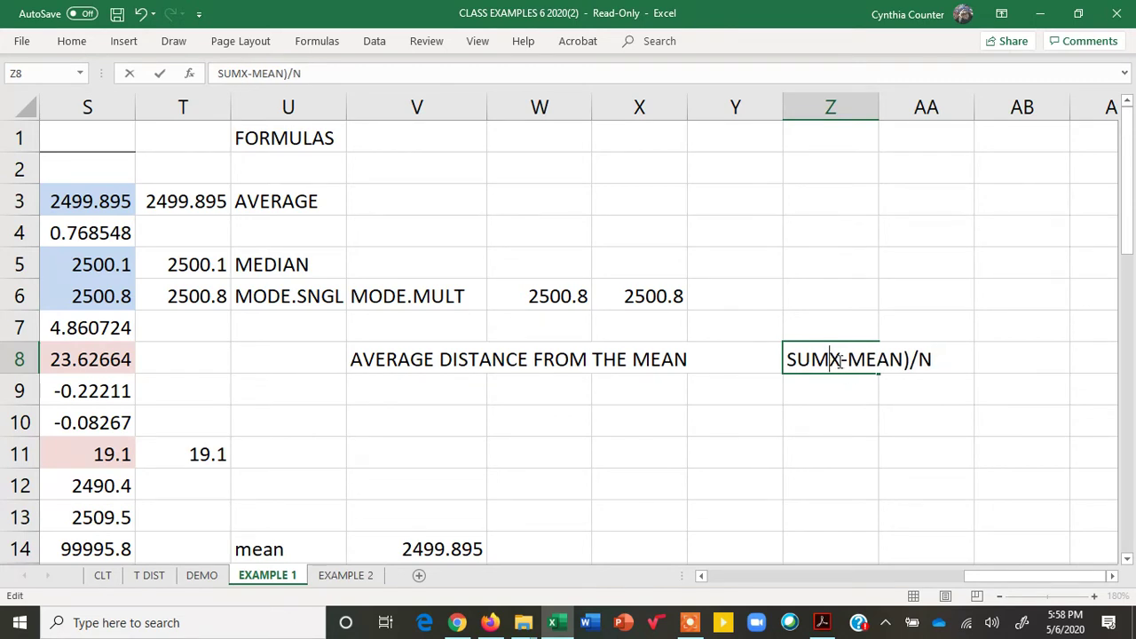
{"action": "type", "text": "|"}
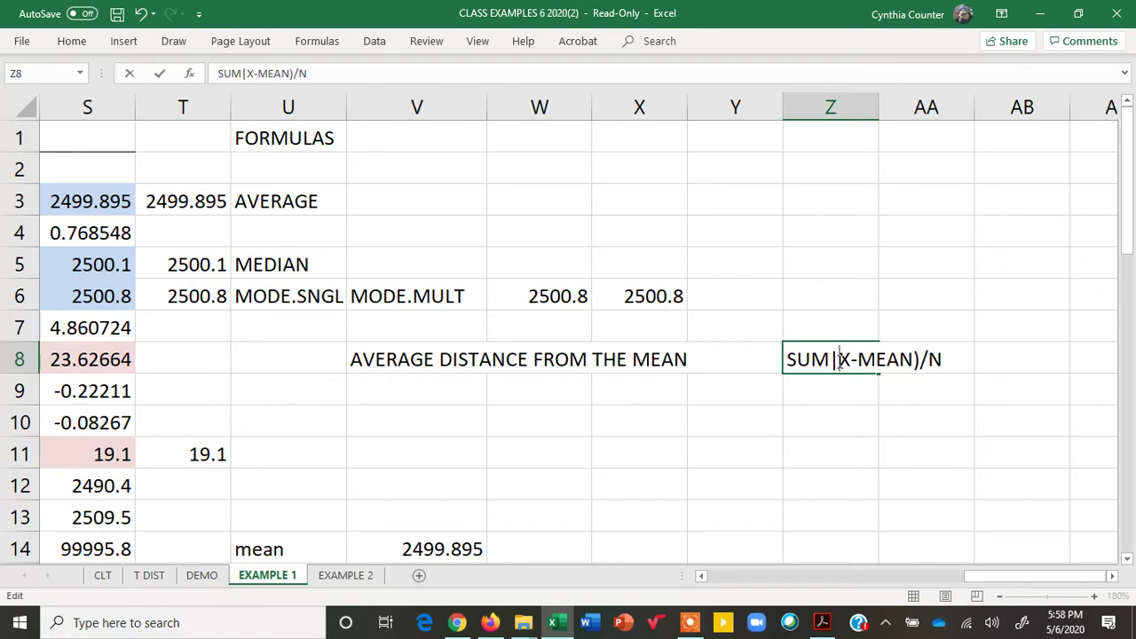
{"action": "left_click", "coordinate": [922, 359]}
{"action": "key", "text": "BackSpace"}
{"action": "type", "text": "|"}
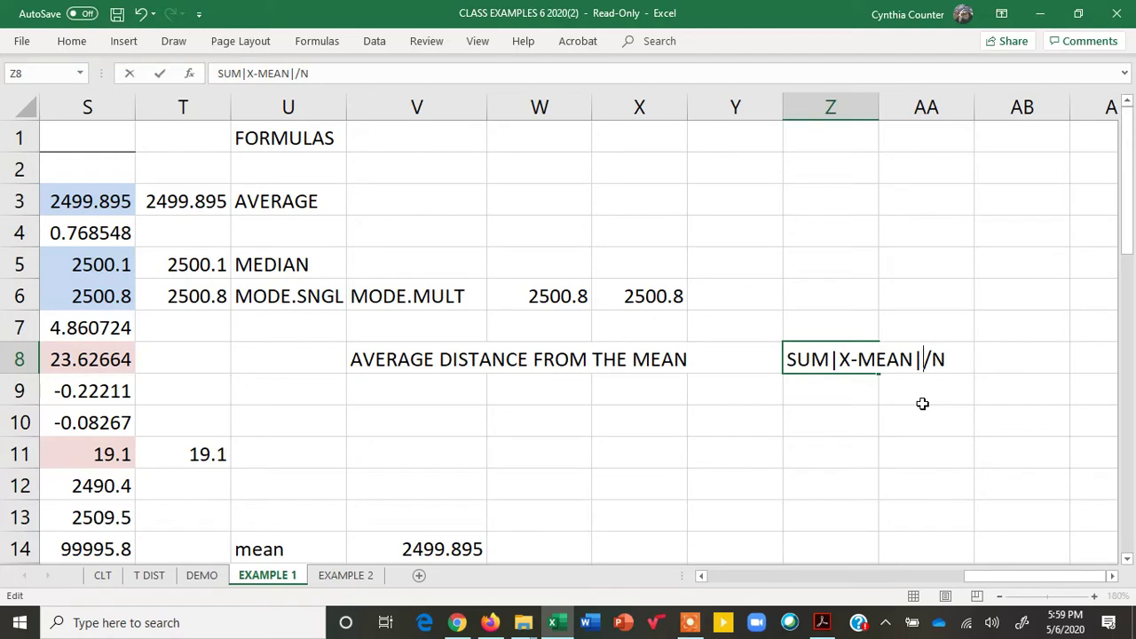
{"action": "left_click", "coordinate": [832, 389]}
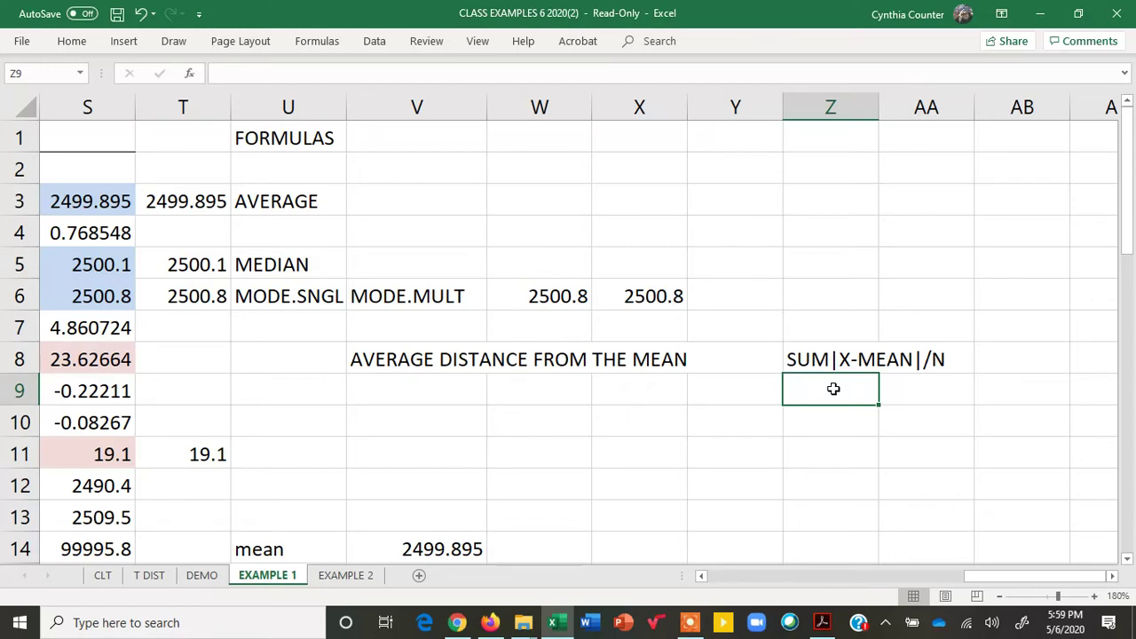
Enter the label "MEAN ABSOLUTE DEVIATION" in Z9, below the SUM|X-MEAN|/N expression.
{"action": "type", "text": "MEAN ABSOLU"}
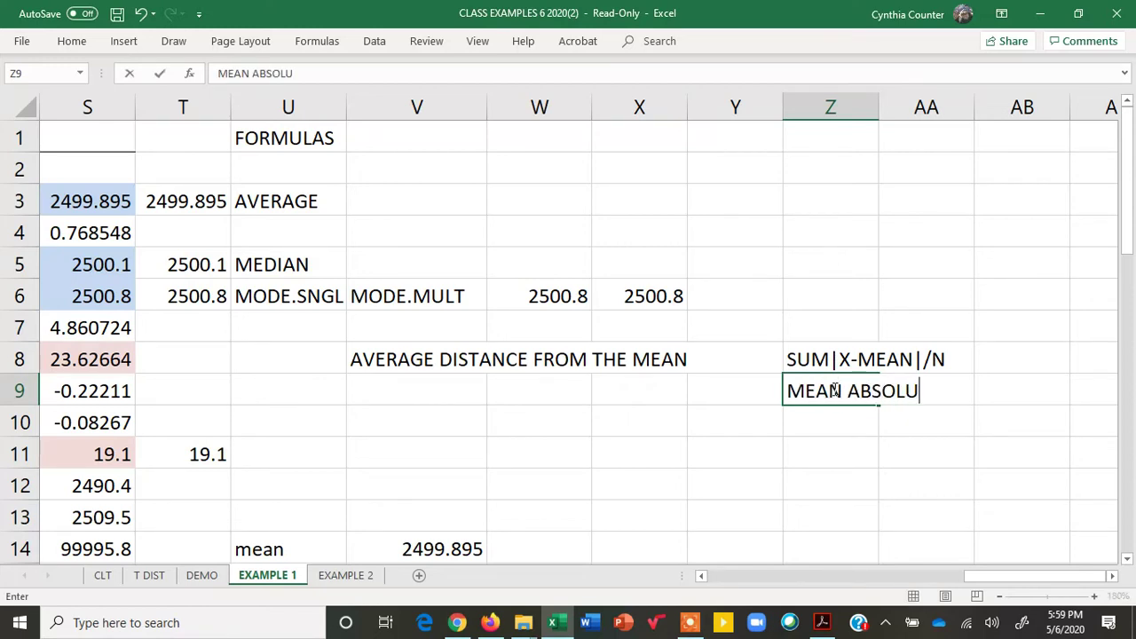
{"action": "type", "text": "TE DEVIATION"}
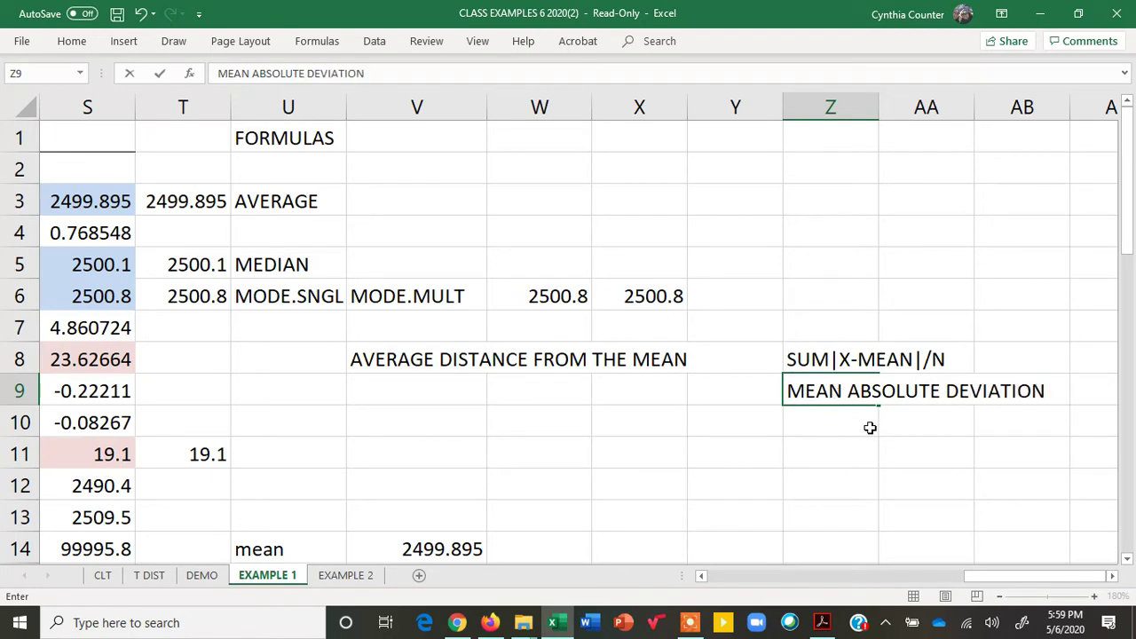
{"action": "left_click", "coordinate": [855, 424]}
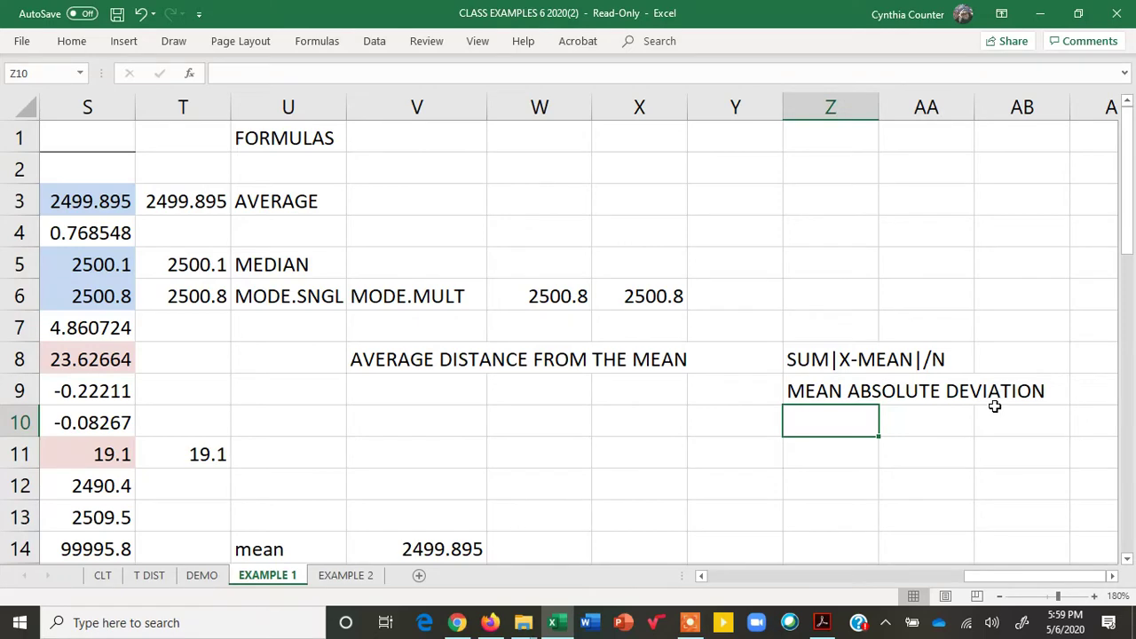
Write the absolute value function f(x) = |x| as text in AD8.
{"action": "left_click_drag", "start_coordinate": [1129, 209], "coordinate": [1129, 229]}
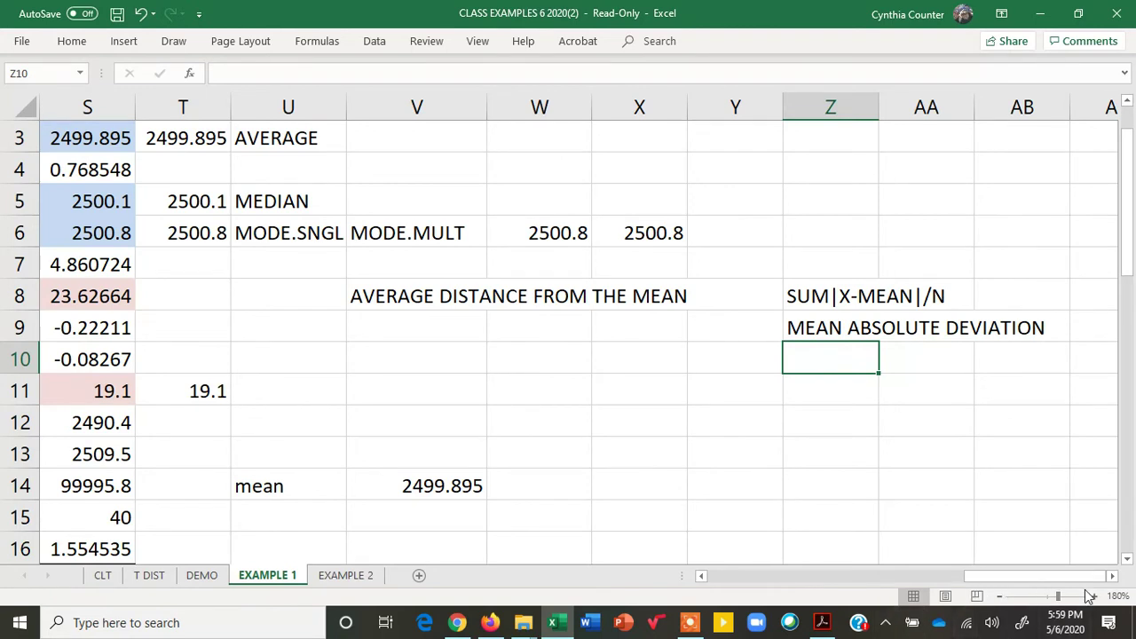
{"action": "left_click", "coordinate": [1112, 576]}
{"action": "left_click", "coordinate": [1112, 576]}
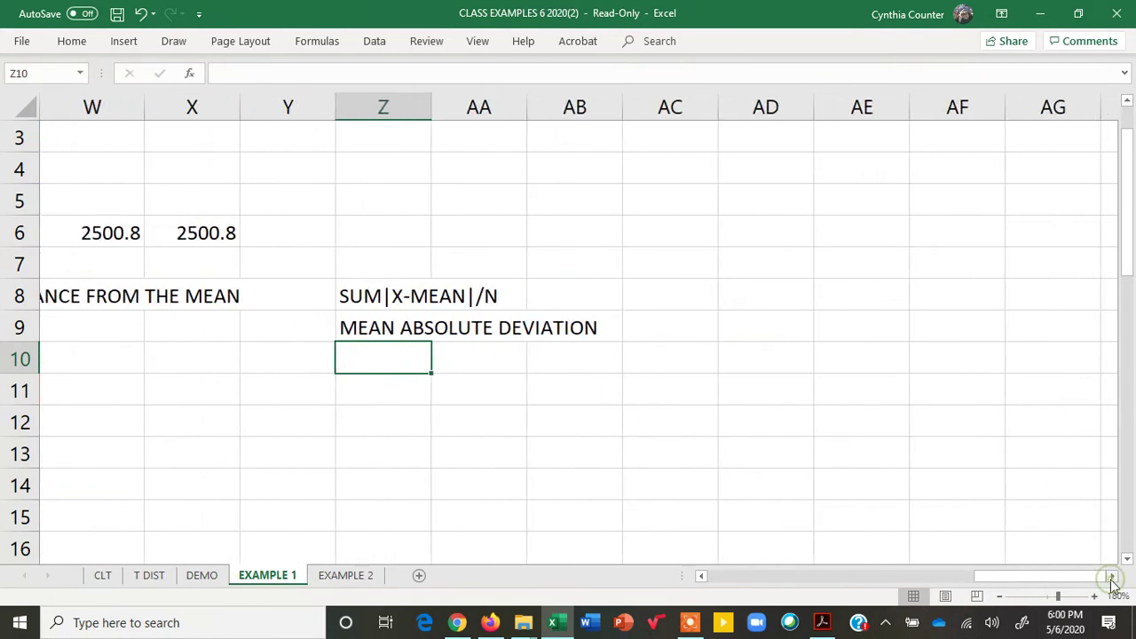
{"action": "left_click", "coordinate": [756, 299]}
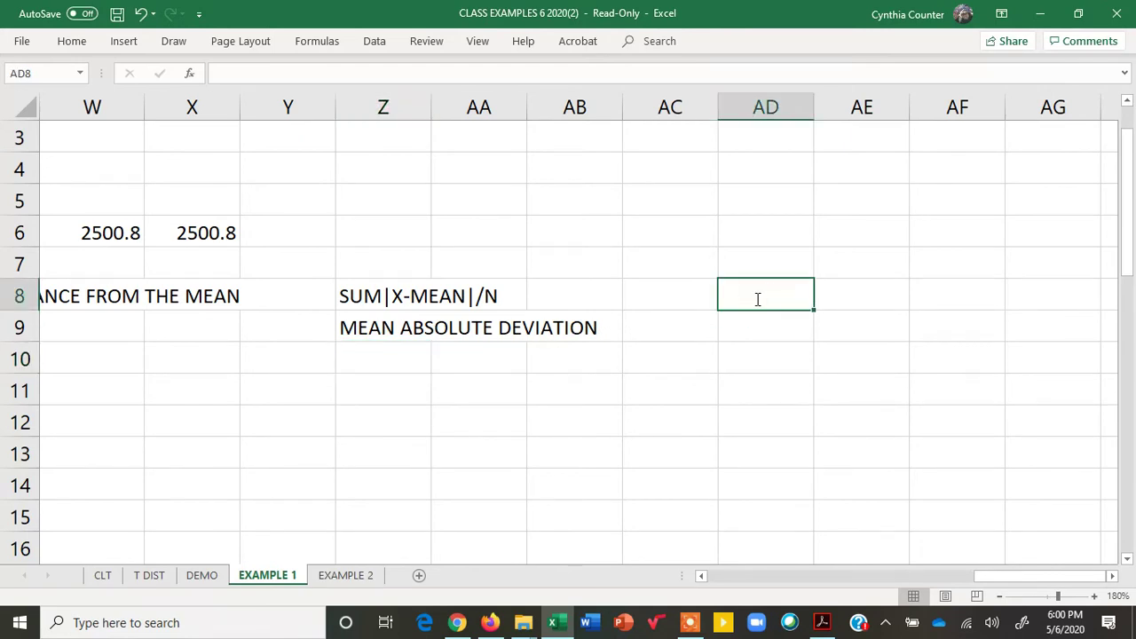
{"action": "type", "text": "f(x"}
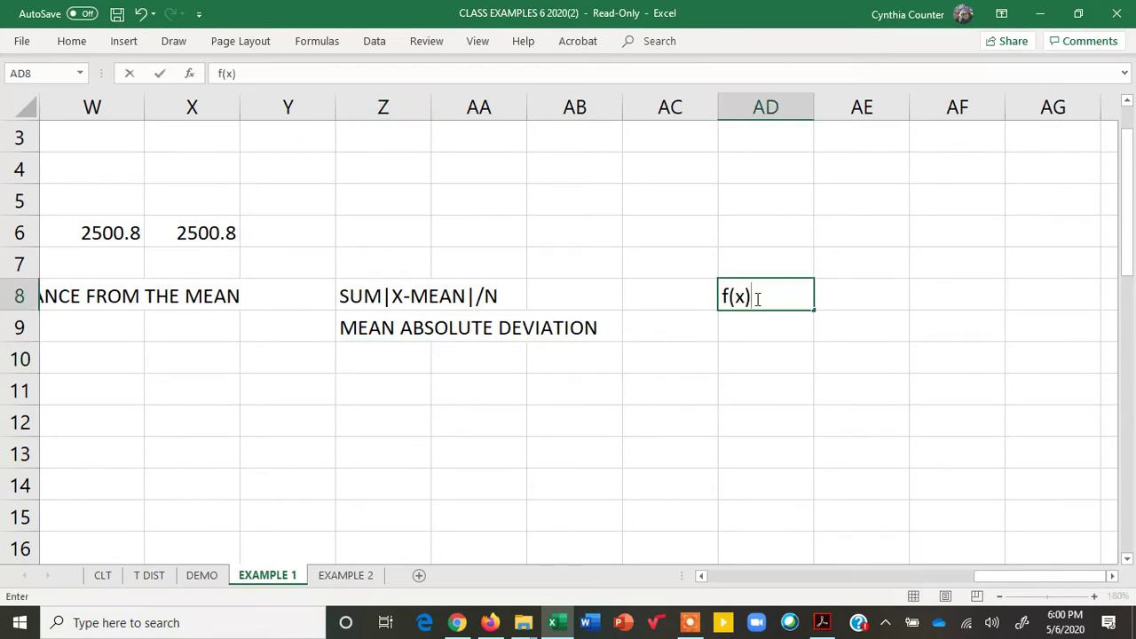
{"action": "type", "text": ") = (x)"}
{"action": "left_click", "coordinate": [779, 299]}
{"action": "key", "text": "BackSpace"}
{"action": "type", "text": "|x)"}
{"action": "left_click", "coordinate": [800, 296]}
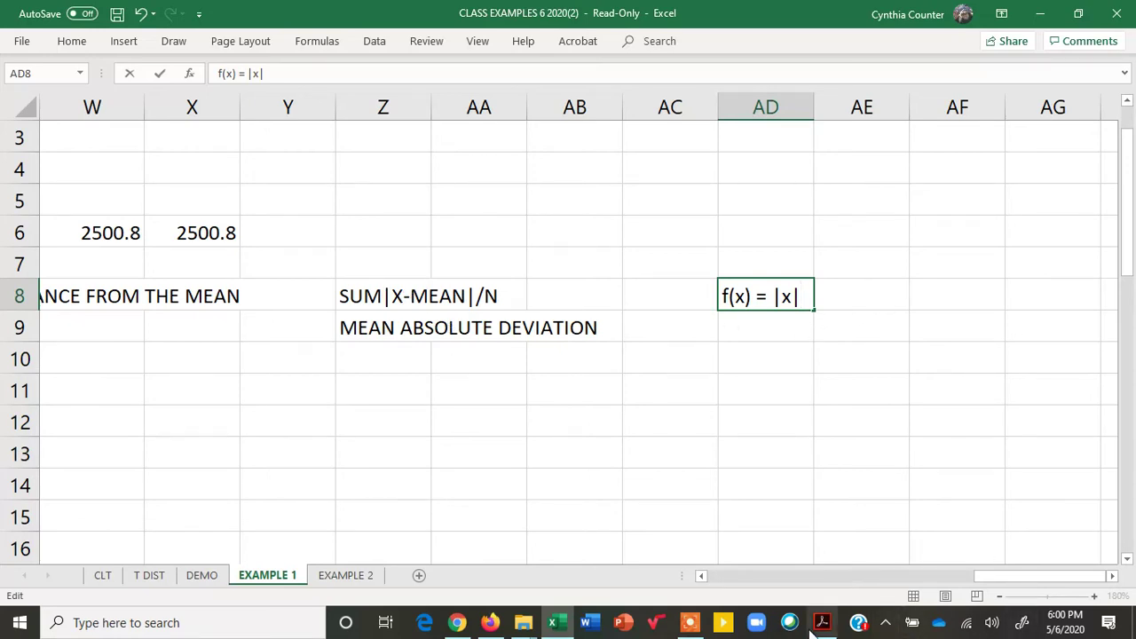
Switch to the screen recorder's drawing tools and sketch black vertical and horizontal axes crossing near AG10, beside the f(x) = |x| text.
{"action": "left_click", "coordinate": [689, 625]}
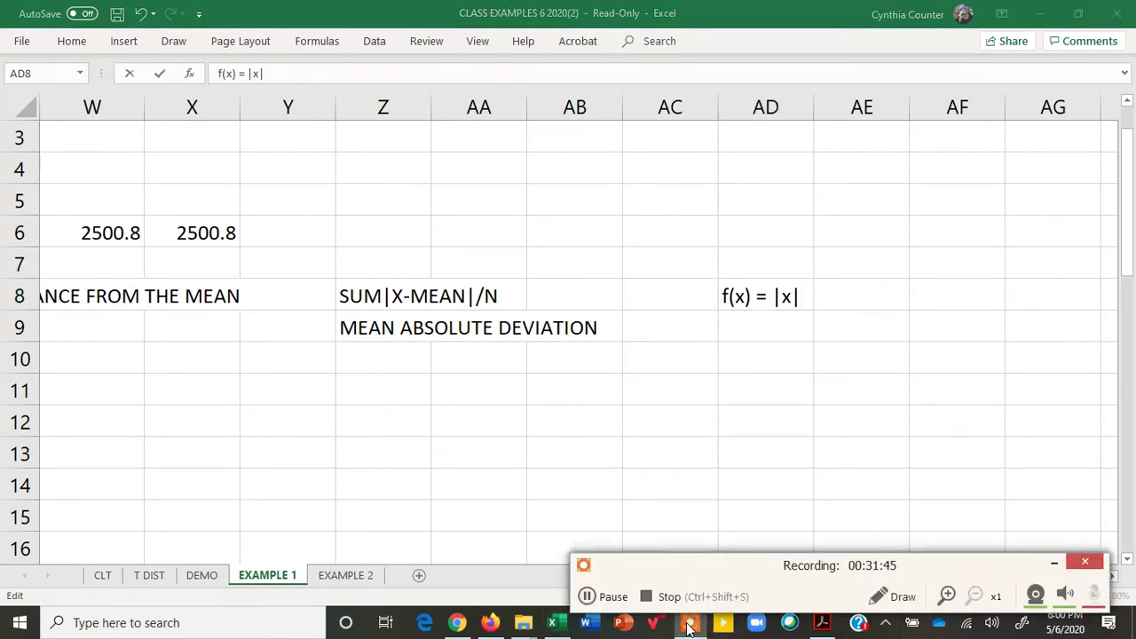
{"action": "left_click", "coordinate": [902, 599]}
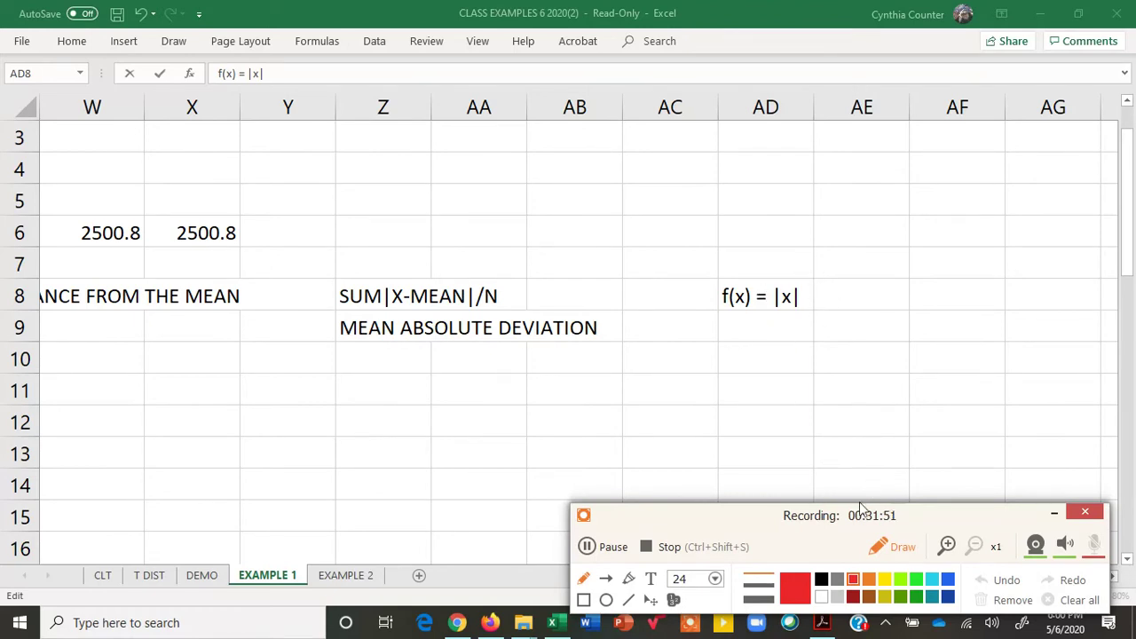
{"action": "left_click", "coordinate": [821, 580]}
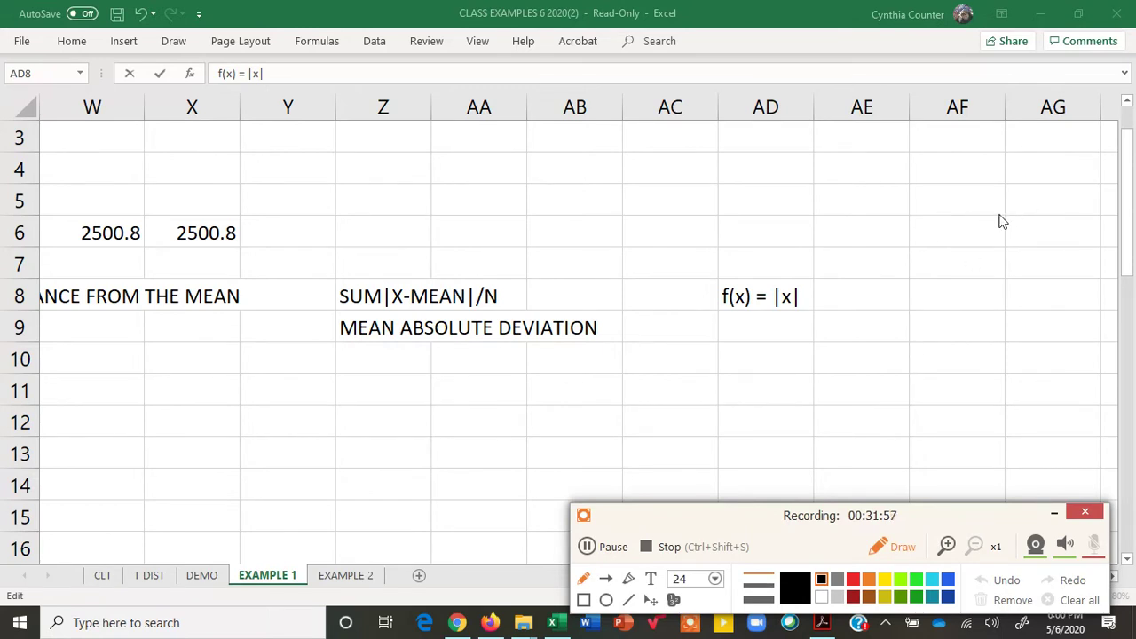
{"action": "left_click_drag", "start_coordinate": [1007, 192], "coordinate": [1016, 328]}
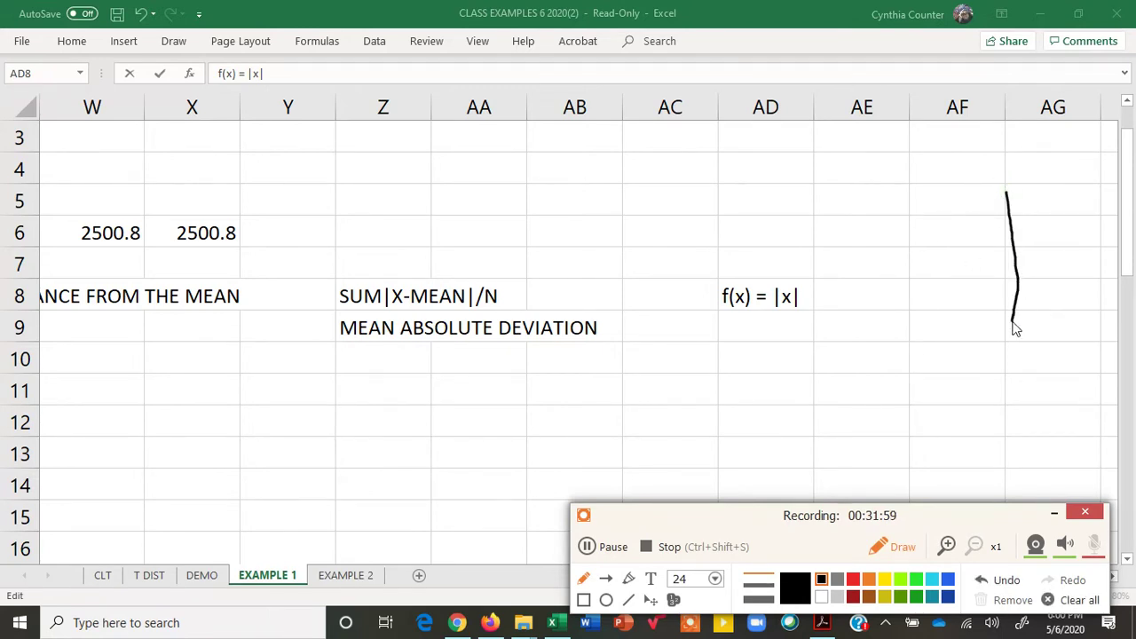
{"action": "left_click", "coordinate": [1003, 582]}
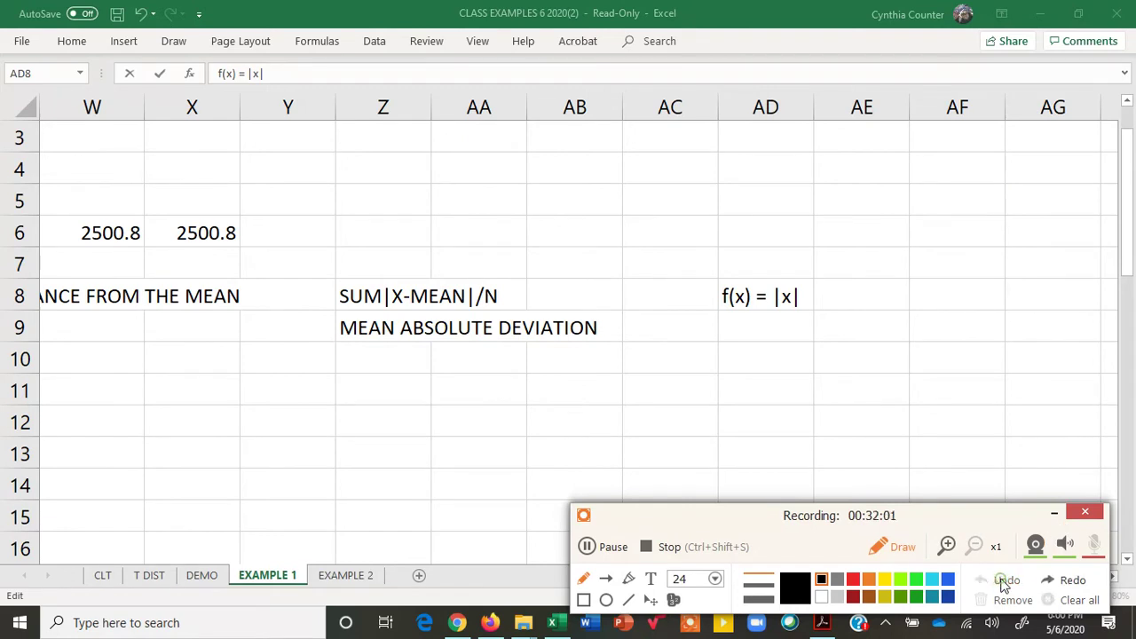
{"action": "left_click_drag", "start_coordinate": [1006, 185], "coordinate": [1016, 442]}
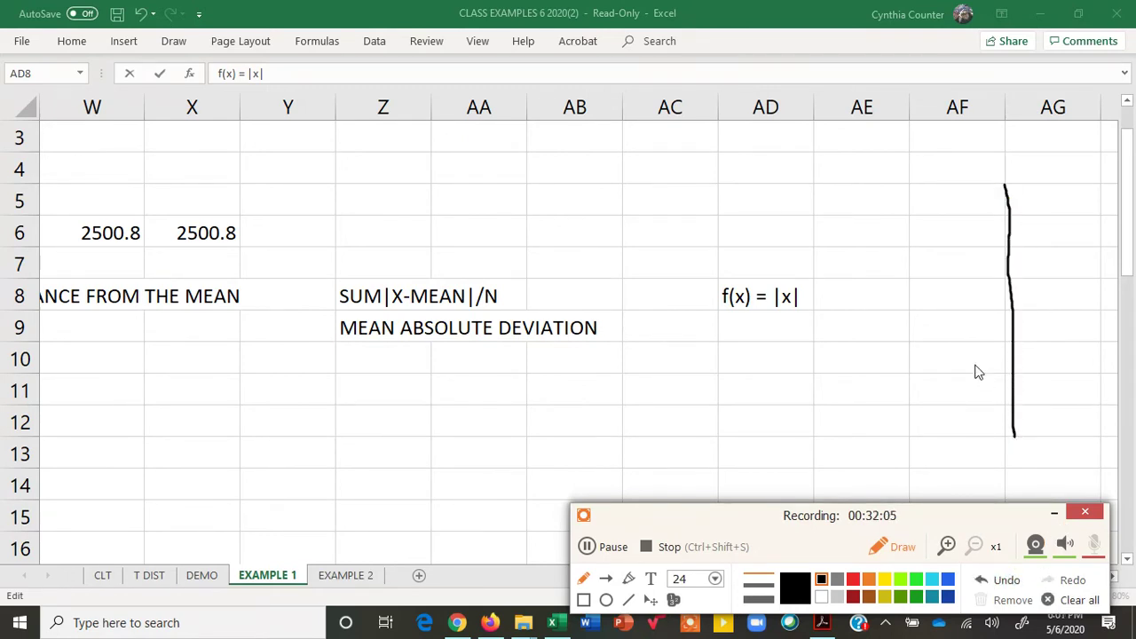
{"action": "left_click_drag", "start_coordinate": [898, 341], "coordinate": [1107, 348]}
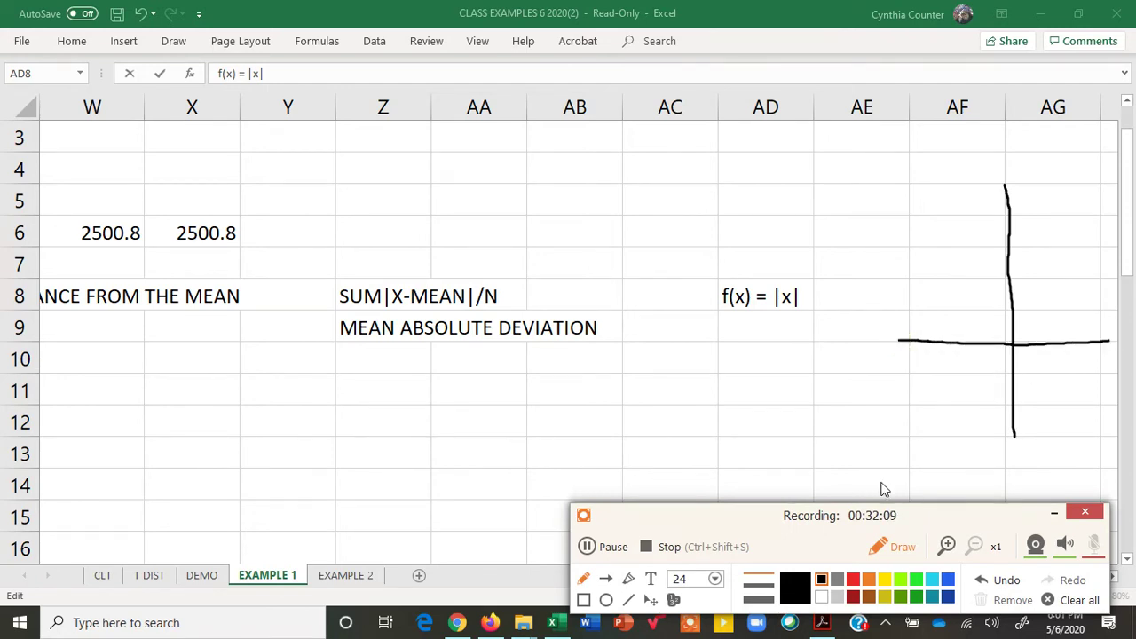
Draw the V-shaped absolute value graph in red with arrowheads, and add a small red arrow pointing at its vertex.
{"action": "left_click", "coordinate": [855, 579]}
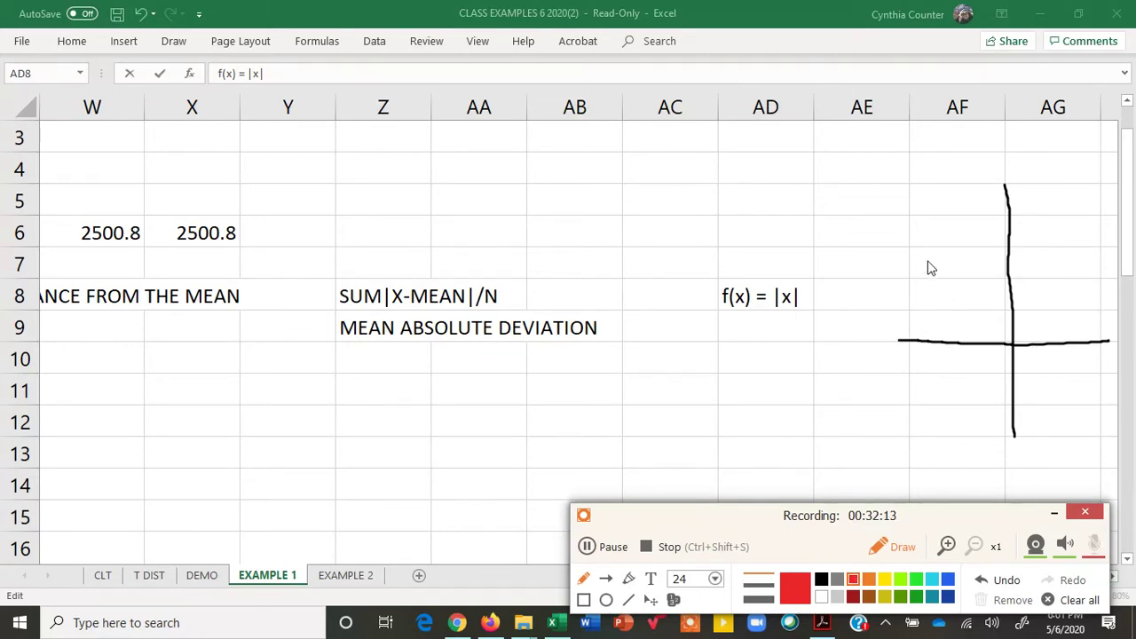
{"action": "mouse_move", "coordinate": [916, 232]}
{"action": "left_mouse_down"}
{"action": "mouse_move", "coordinate": [1012, 349]}
{"action": "mouse_move", "coordinate": [1086, 220]}
{"action": "left_mouse_up"}
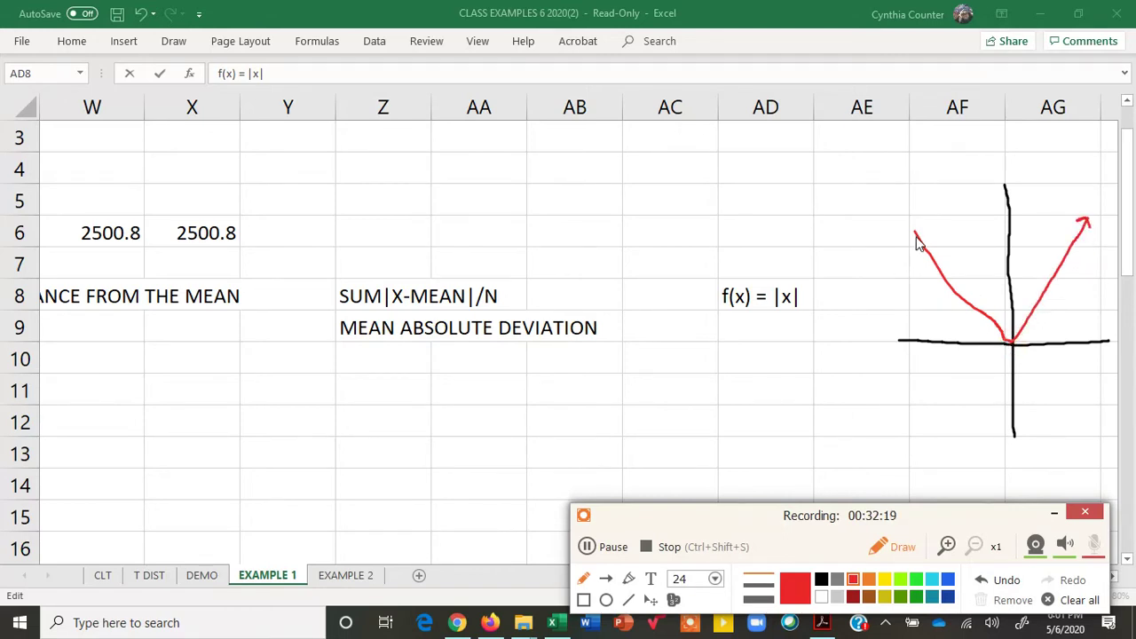
{"action": "mouse_move", "coordinate": [916, 233]}
{"action": "left_mouse_down"}
{"action": "mouse_move", "coordinate": [1017, 345]}
{"action": "mouse_move", "coordinate": [920, 247]}
{"action": "mouse_move", "coordinate": [927, 233]}
{"action": "mouse_move", "coordinate": [952, 235]}
{"action": "left_mouse_up"}
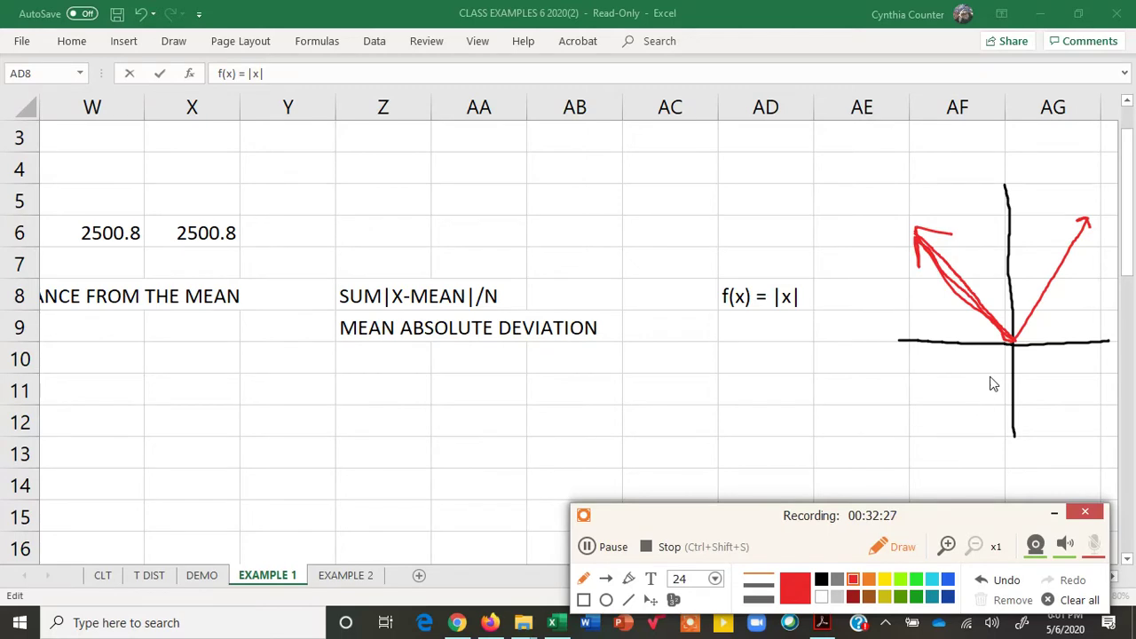
{"action": "left_click_drag", "start_coordinate": [991, 377], "coordinate": [1006, 355]}
Draw a dark blue parabola with arrowheads through the origin of the axes and handwrite the label f(x) = x² above it.
{"action": "left_click", "coordinate": [947, 597]}
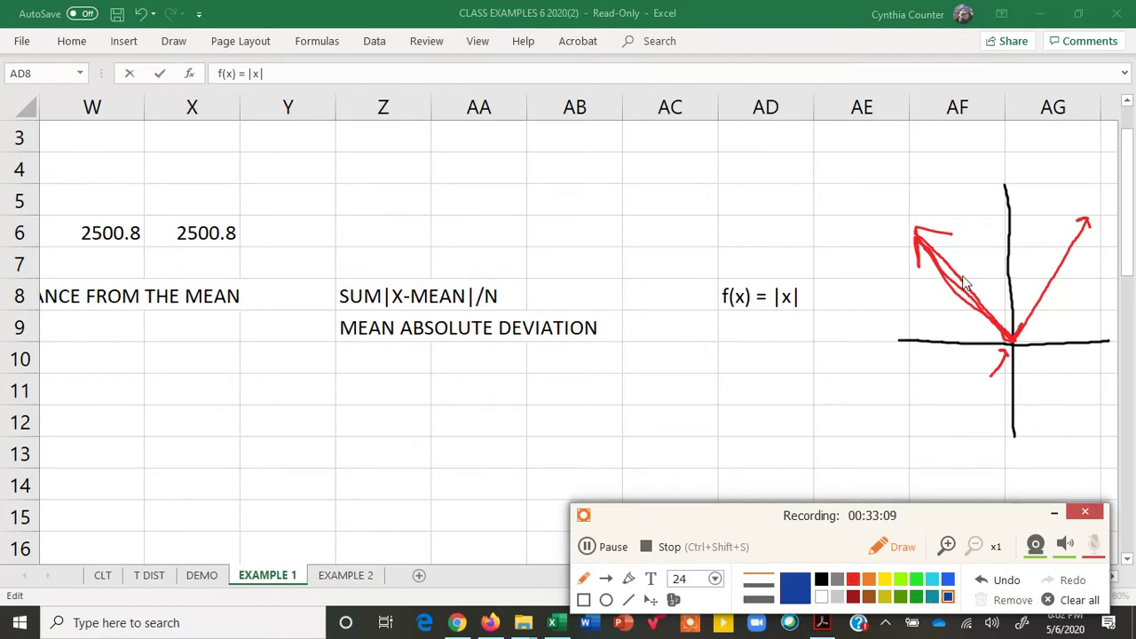
{"action": "left_click", "coordinate": [949, 237]}
{"action": "mouse_move", "coordinate": [949, 237]}
{"action": "left_mouse_down"}
{"action": "mouse_move", "coordinate": [966, 298]}
{"action": "mouse_move", "coordinate": [1017, 342]}
{"action": "left_mouse_up"}
{"action": "mouse_move", "coordinate": [1045, 303]}
{"action": "left_mouse_down"}
{"action": "mouse_move", "coordinate": [1056, 233]}
{"action": "mouse_move", "coordinate": [1035, 241]}
{"action": "left_mouse_up"}
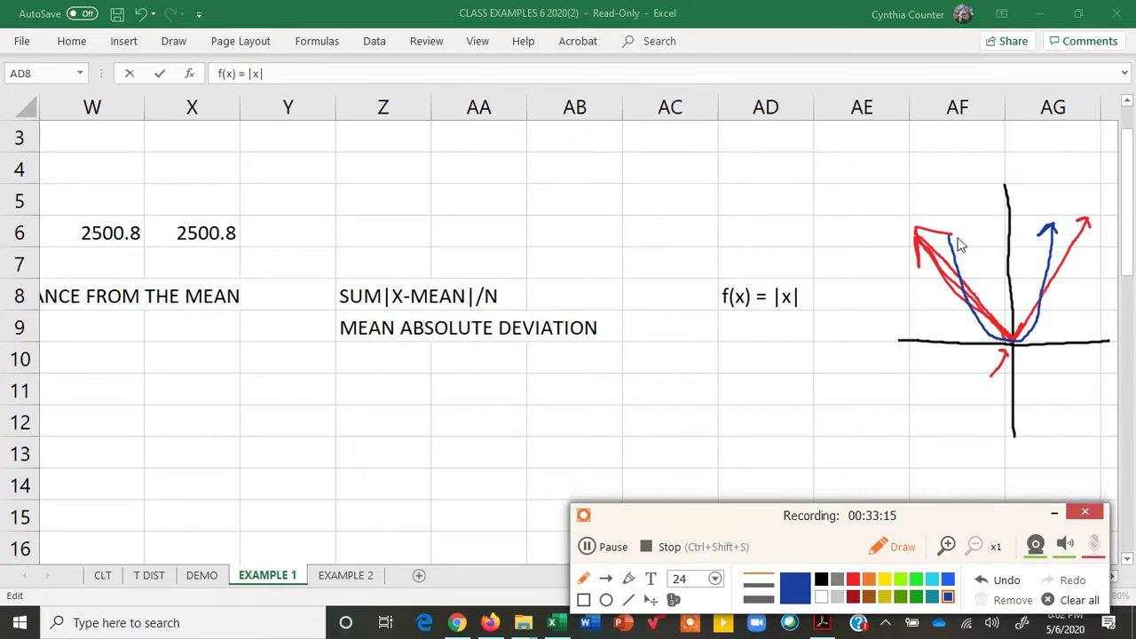
{"action": "mouse_move", "coordinate": [952, 239]}
{"action": "left_mouse_down"}
{"action": "mouse_move", "coordinate": [999, 334]}
{"action": "mouse_move", "coordinate": [1021, 348]}
{"action": "mouse_move", "coordinate": [1060, 240]}
{"action": "mouse_move", "coordinate": [1044, 236]}
{"action": "mouse_move", "coordinate": [1072, 241]}
{"action": "left_mouse_up"}
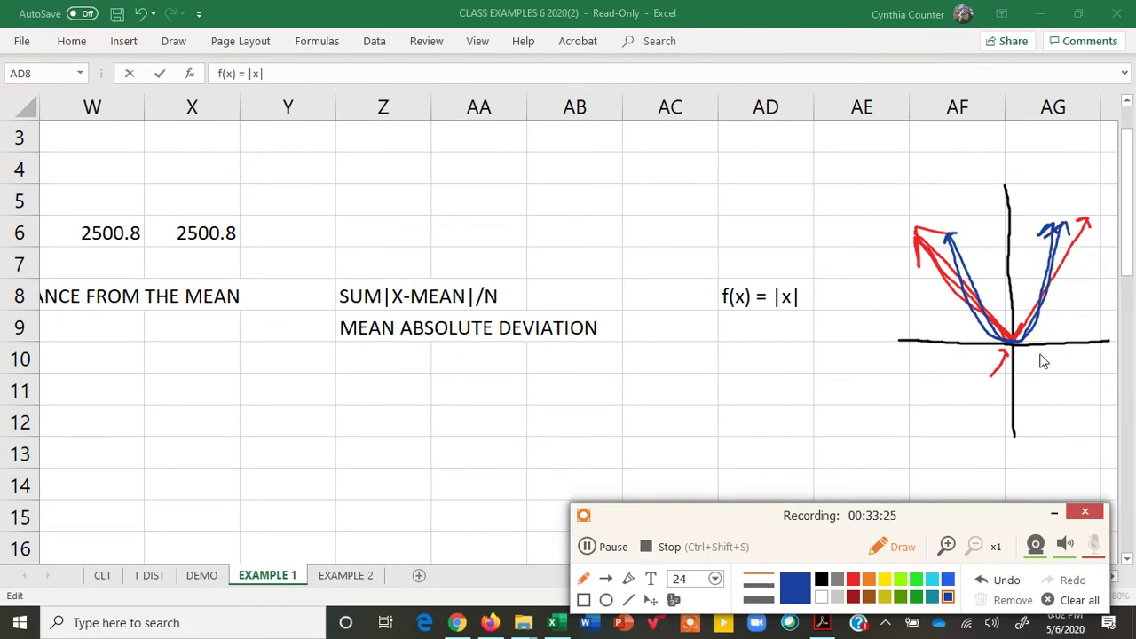
{"action": "mouse_move", "coordinate": [914, 187]}
{"action": "left_mouse_down"}
{"action": "mouse_move", "coordinate": [908, 205]}
{"action": "mouse_move", "coordinate": [931, 203]}
{"action": "mouse_move", "coordinate": [933, 189]}
{"action": "mouse_move", "coordinate": [940, 206]}
{"action": "mouse_move", "coordinate": [985, 204]}
{"action": "mouse_move", "coordinate": [976, 204]}
{"action": "mouse_move", "coordinate": [991, 177]}
{"action": "left_mouse_up"}
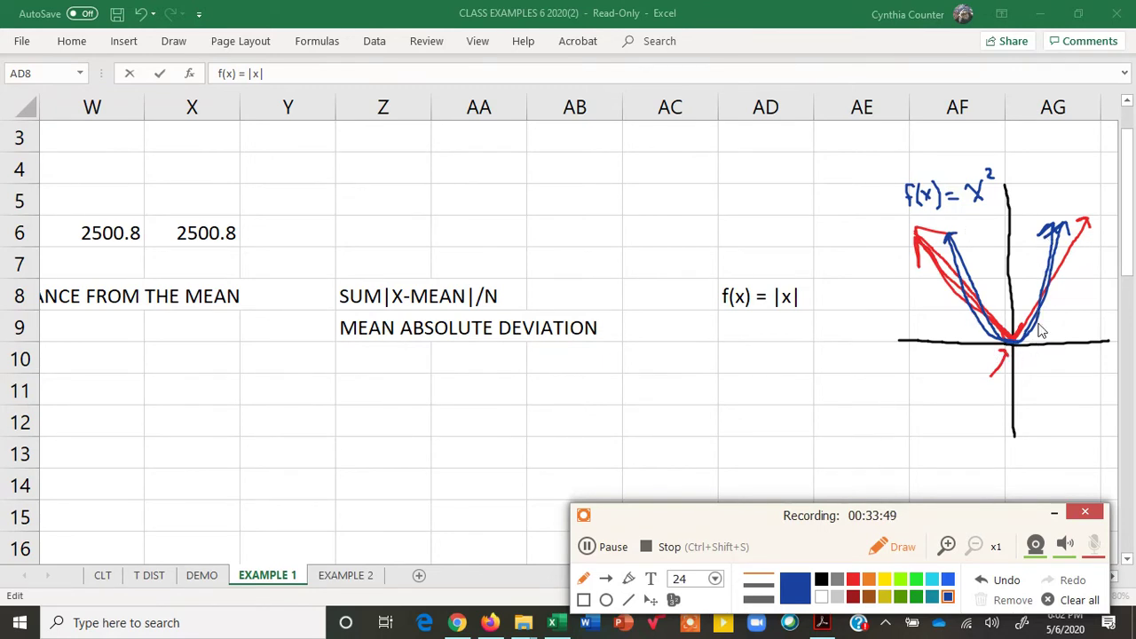
Leave drawing mode and write the squared deviation expression SUM(X-MEAN)^2 as text in Z10.
{"action": "left_click", "coordinate": [900, 551]}
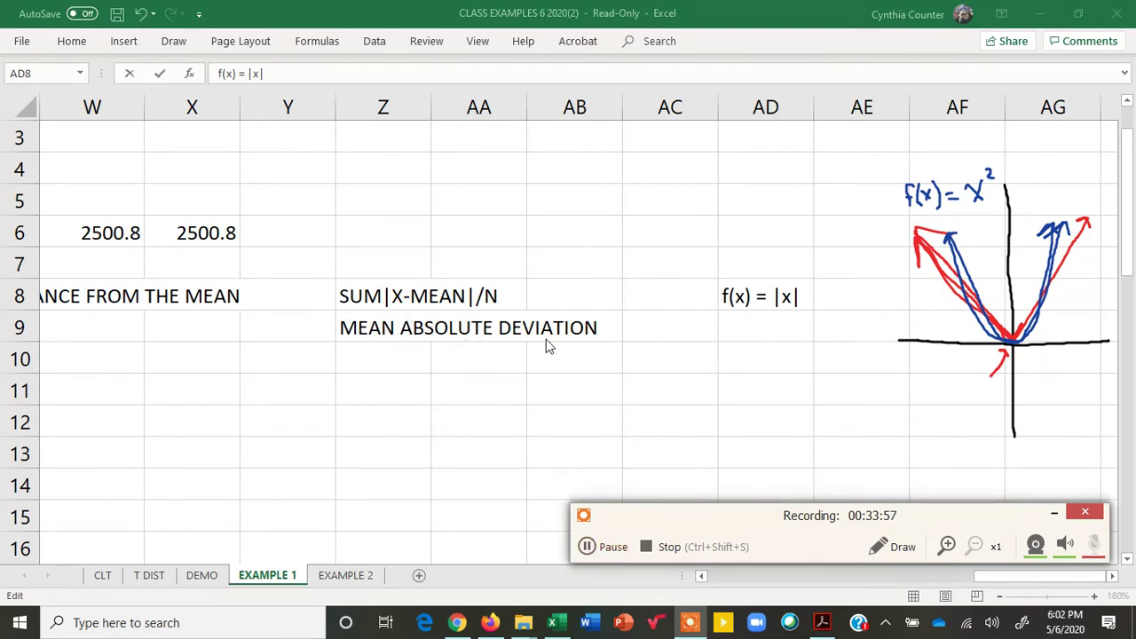
{"action": "left_click", "coordinate": [366, 360]}
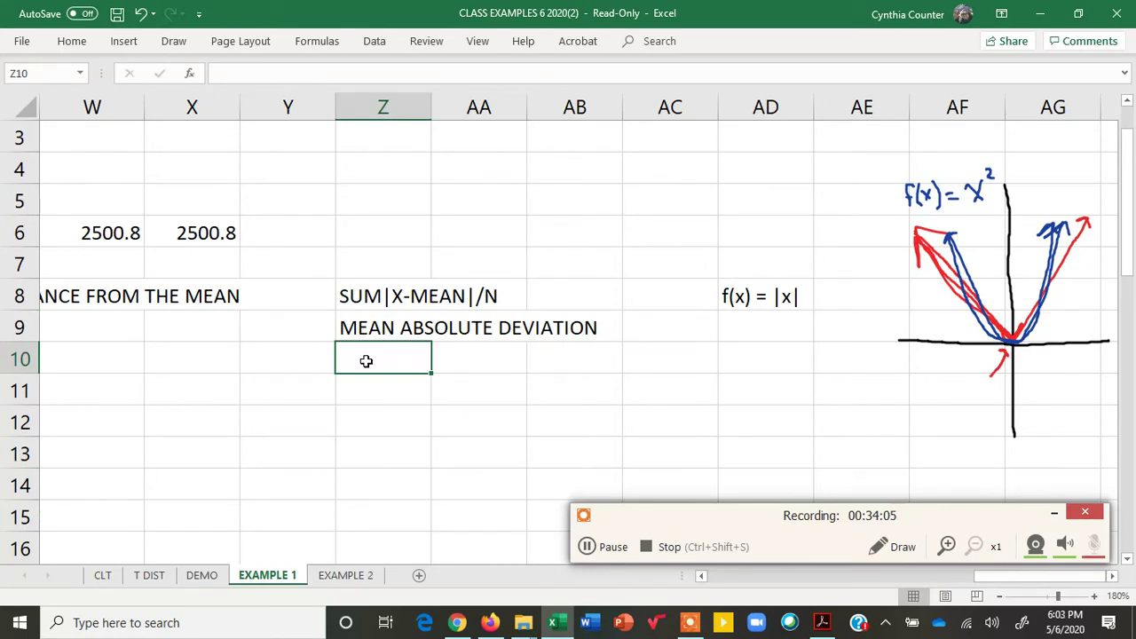
{"action": "type", "text": "SUM"}
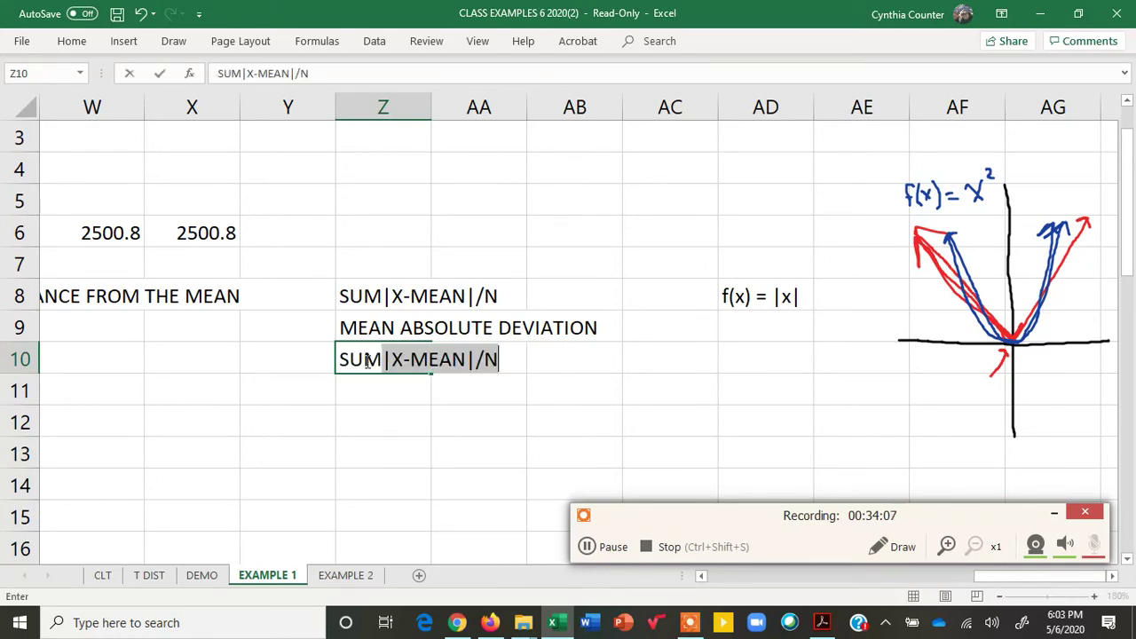
{"action": "type", "text": "("}
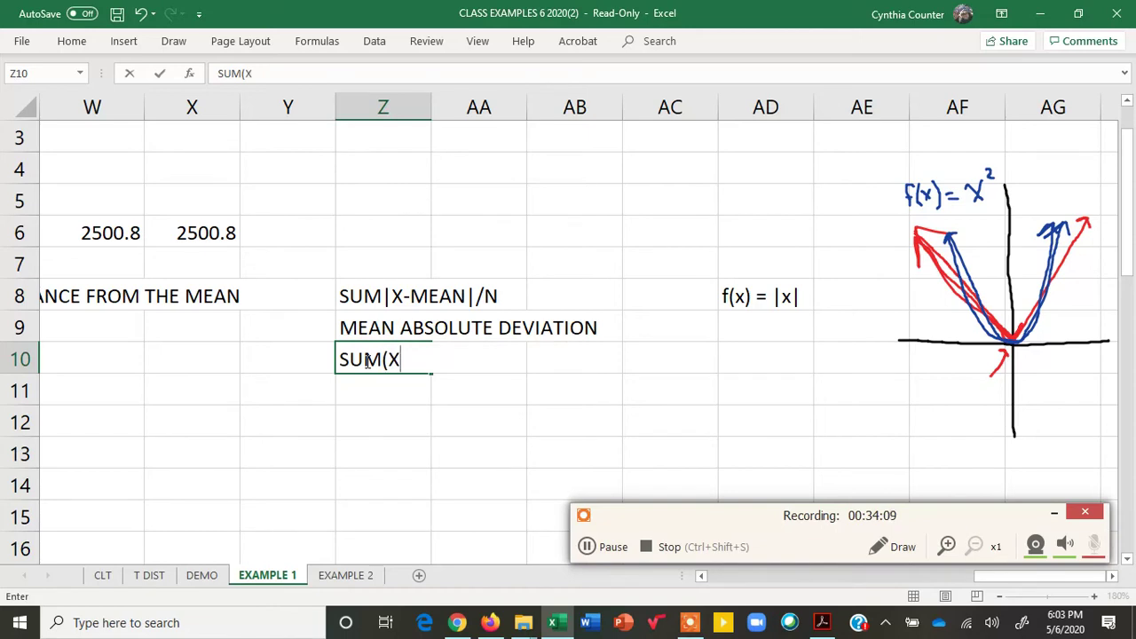
{"action": "type", "text": "X-MEAN"}
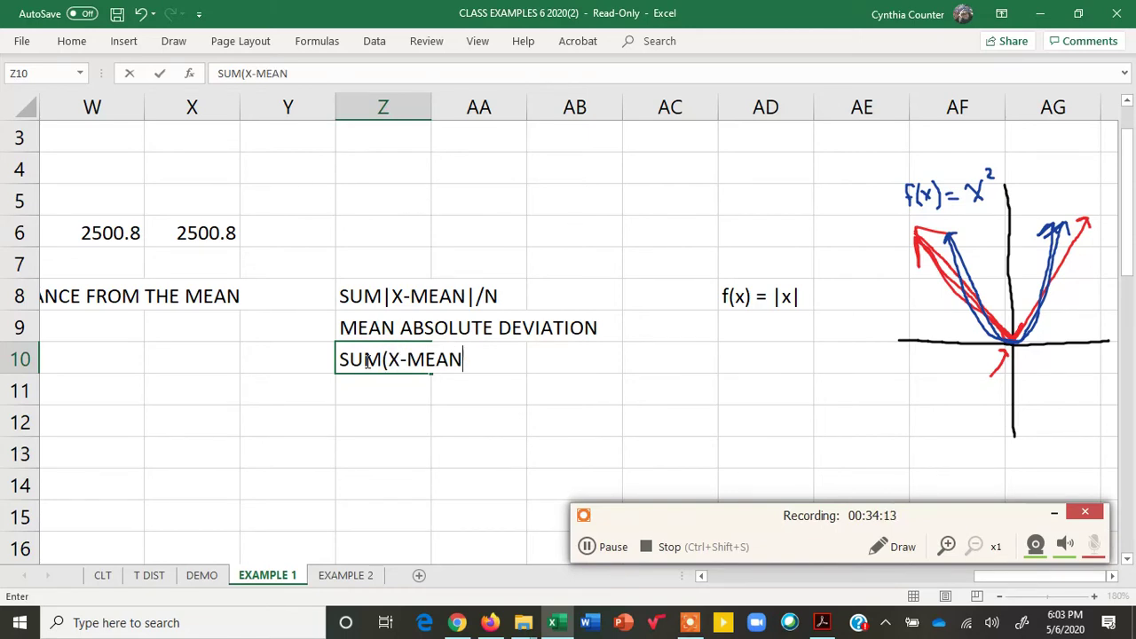
{"action": "type", "text": ")^2"}
{"action": "left_click", "coordinate": [401, 399]}
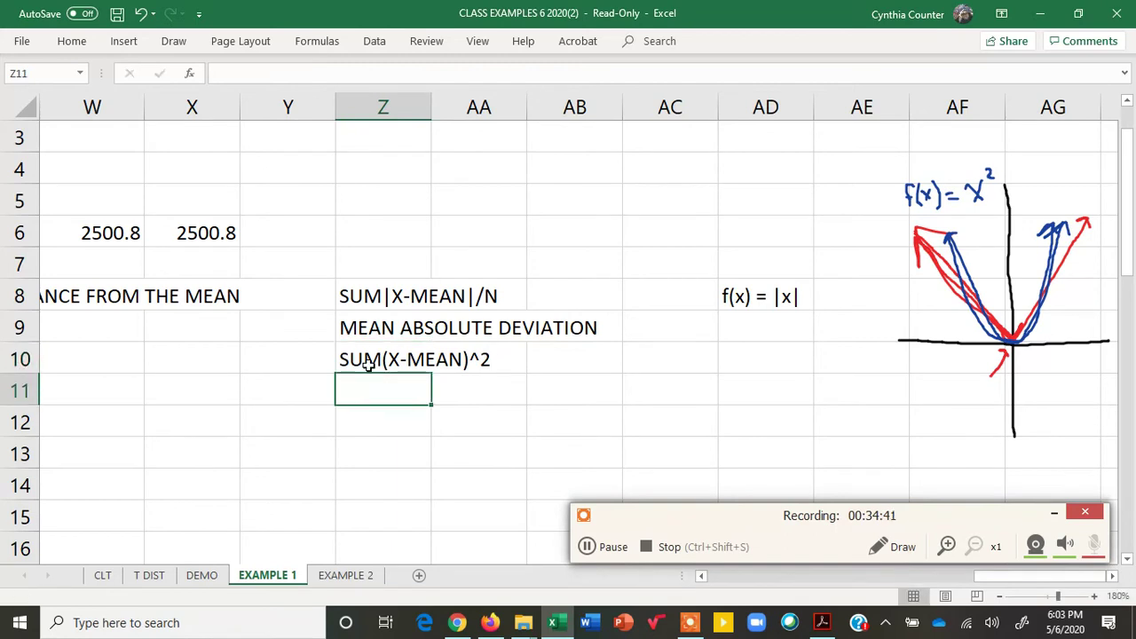
Enter the label "SUM OF SQUARES = SS" in AB10, beside the SUM(X-MEAN)^2 expression.
{"action": "left_click_drag", "start_coordinate": [373, 362], "coordinate": [465, 362]}
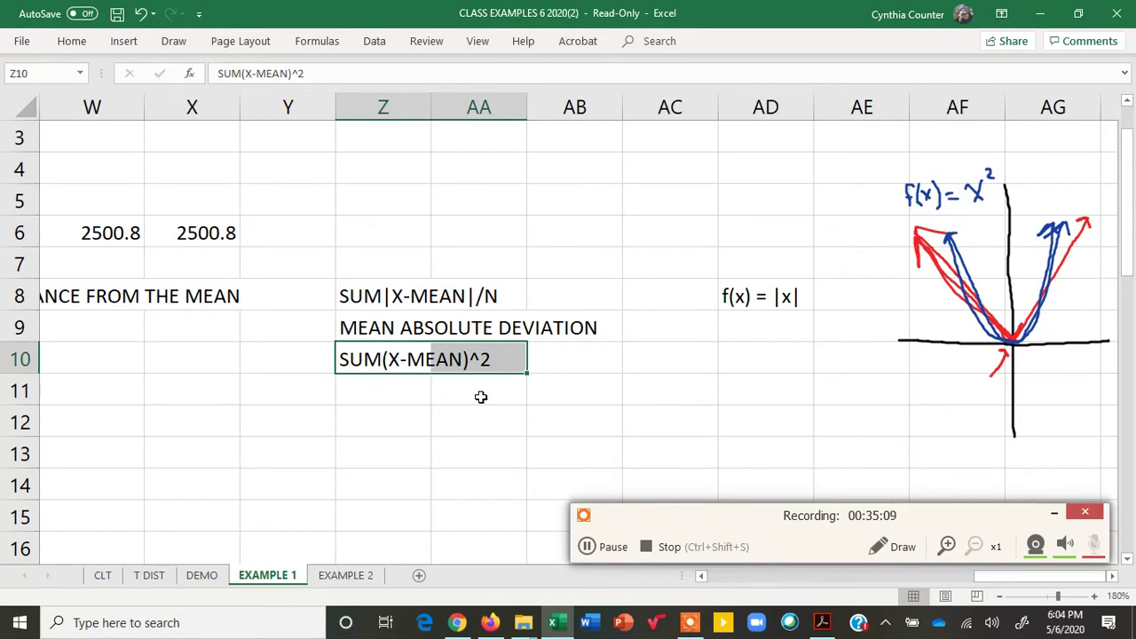
{"action": "left_click", "coordinate": [569, 357]}
{"action": "type", "text": "S"}
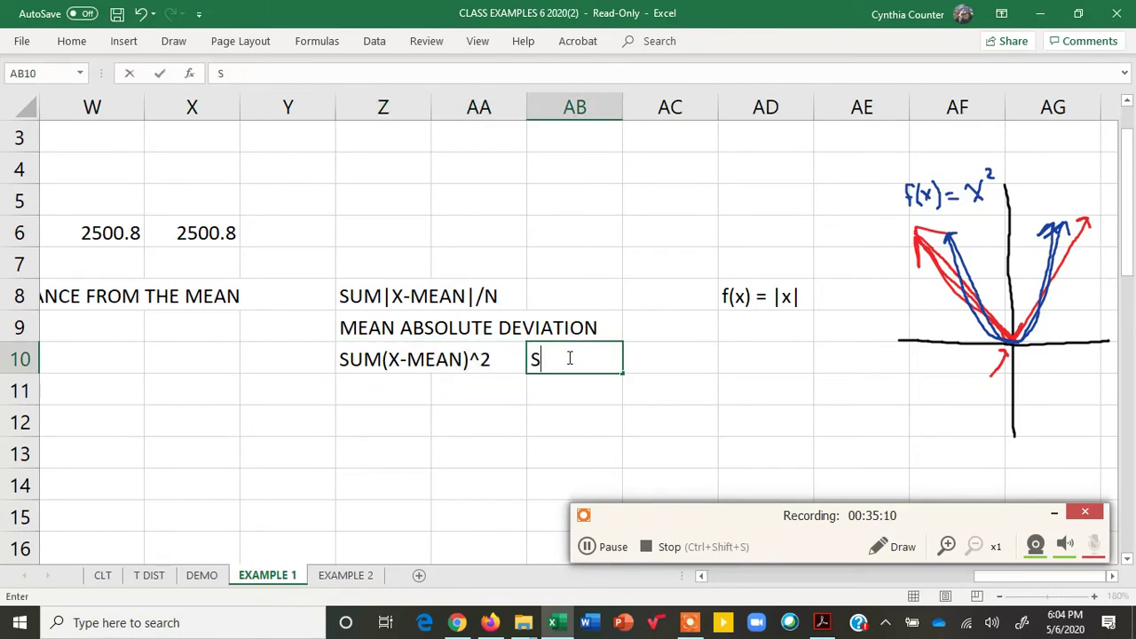
{"action": "type", "text": "UM OF SQUARES = SS"}
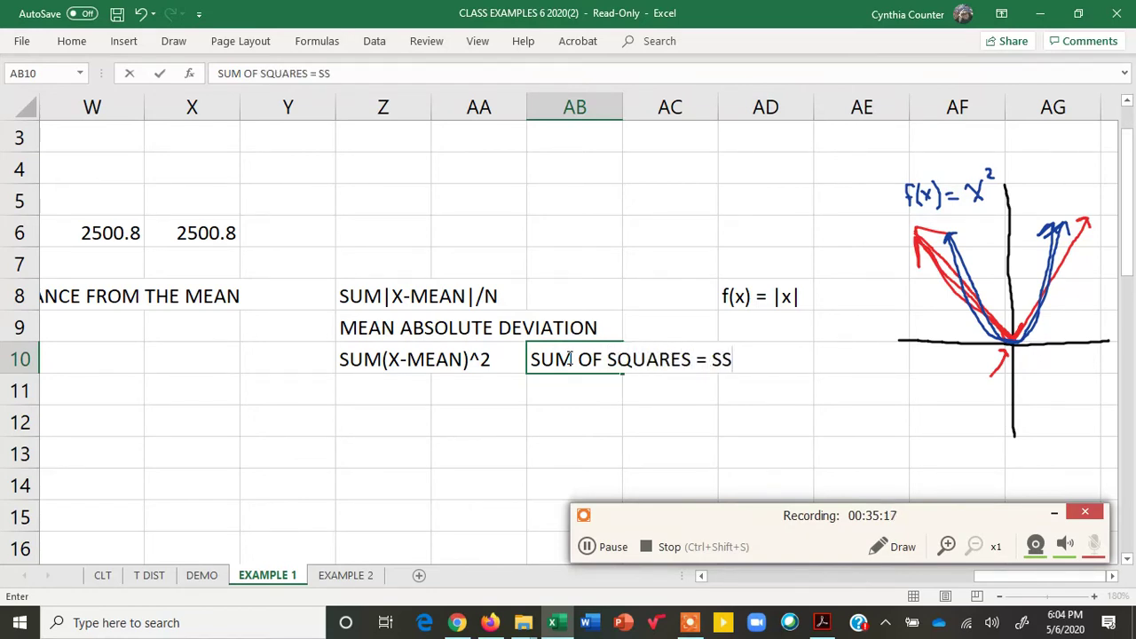
Clear all the handwritten graph annotations from the screen, leave drawing mode and put the recorder's toolbar away.
{"action": "left_click", "coordinate": [1029, 574]}
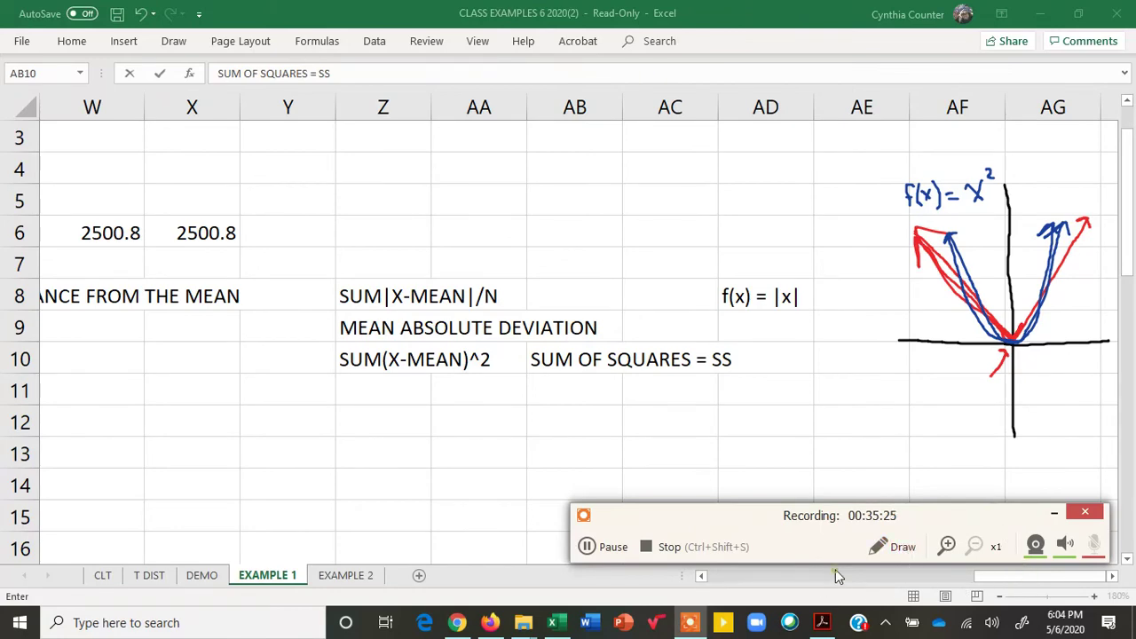
{"action": "left_click", "coordinate": [1059, 510]}
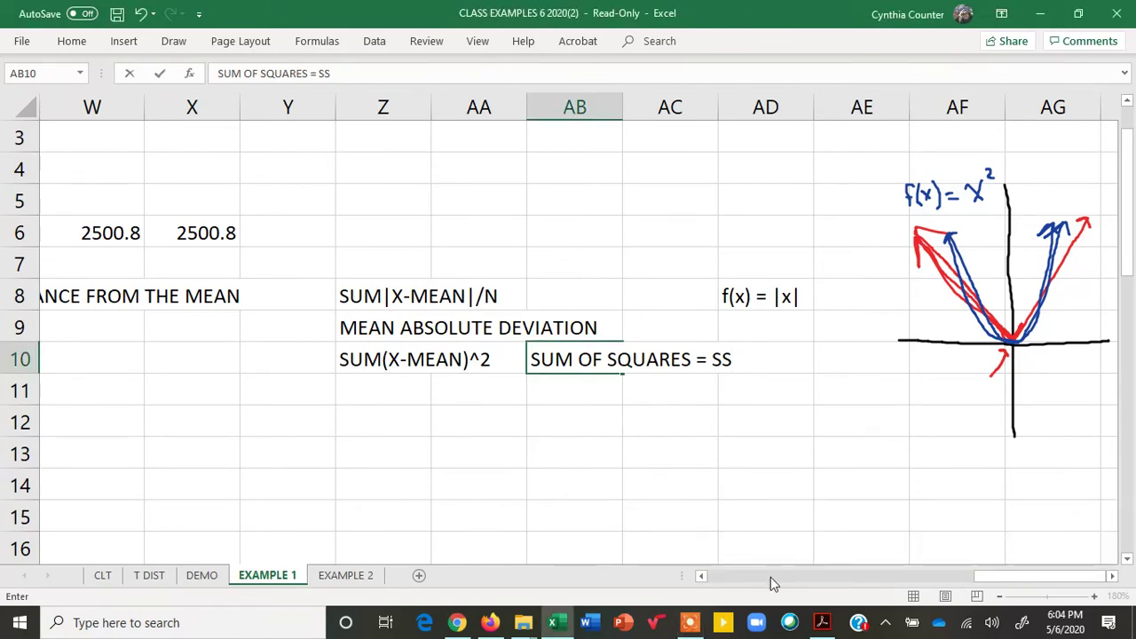
{"action": "left_click", "coordinate": [736, 581]}
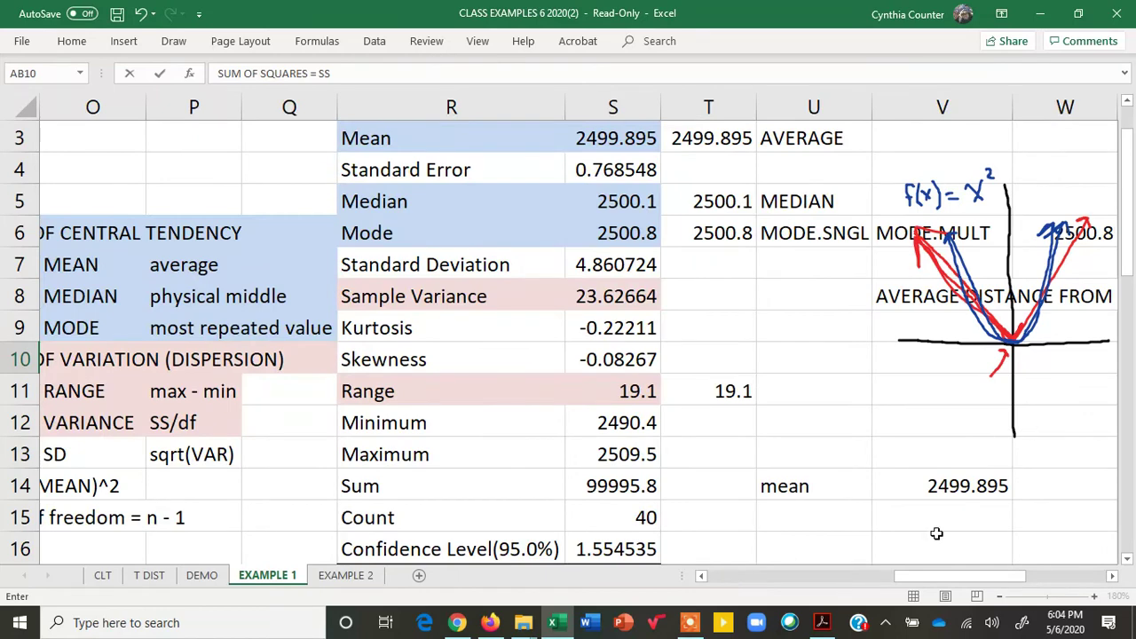
{"action": "left_click", "coordinate": [690, 623]}
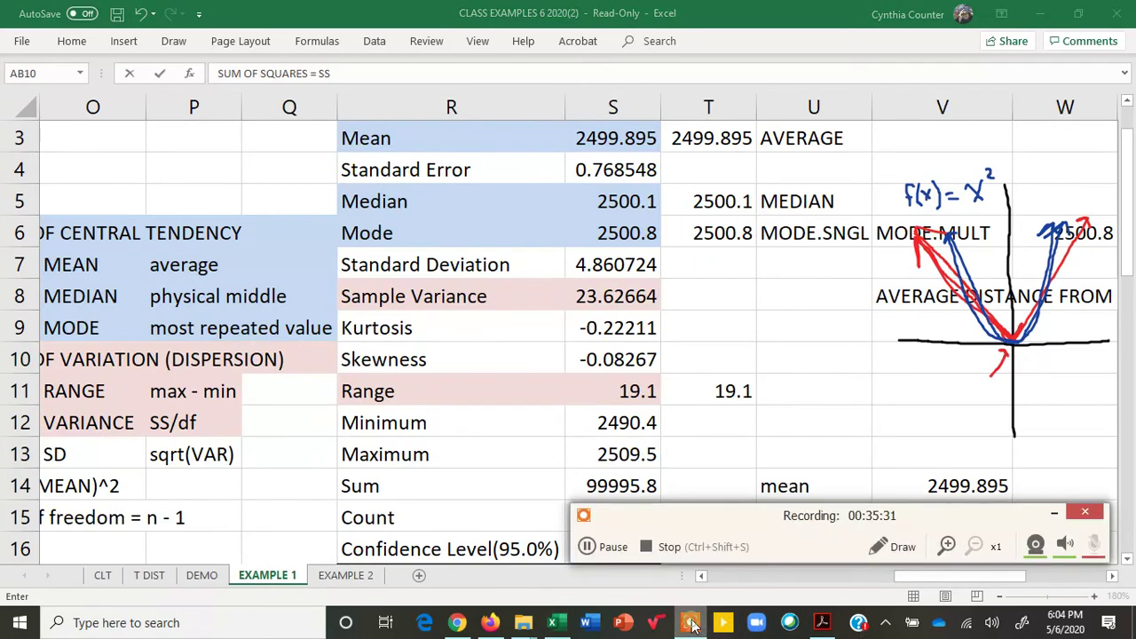
{"action": "left_click", "coordinate": [877, 547]}
{"action": "left_click", "coordinate": [1079, 603]}
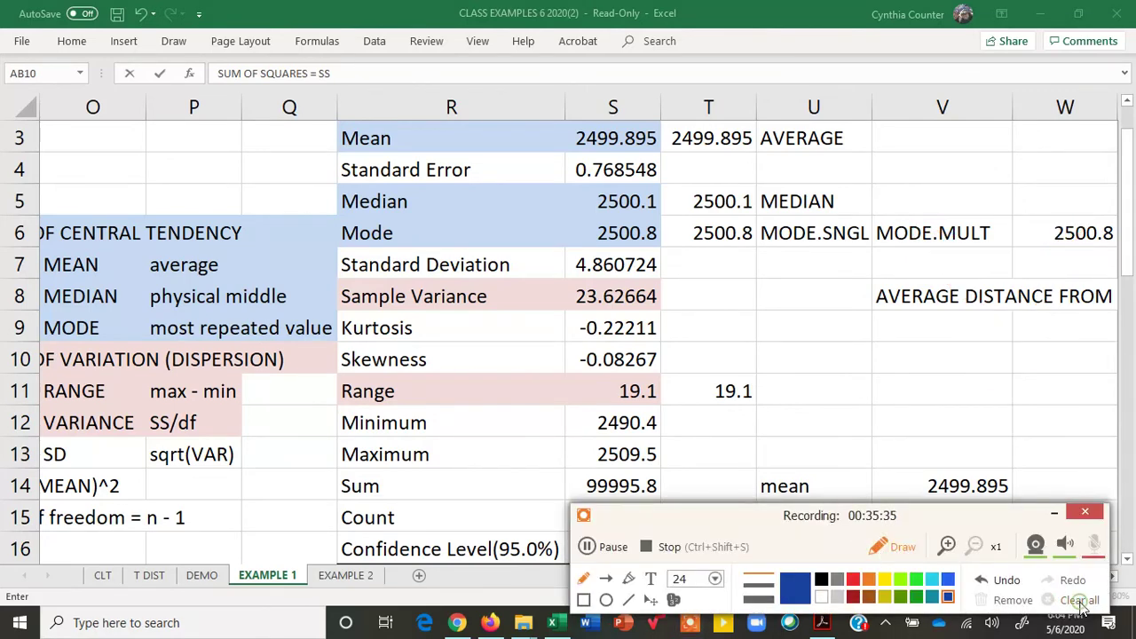
{"action": "left_click", "coordinate": [903, 548]}
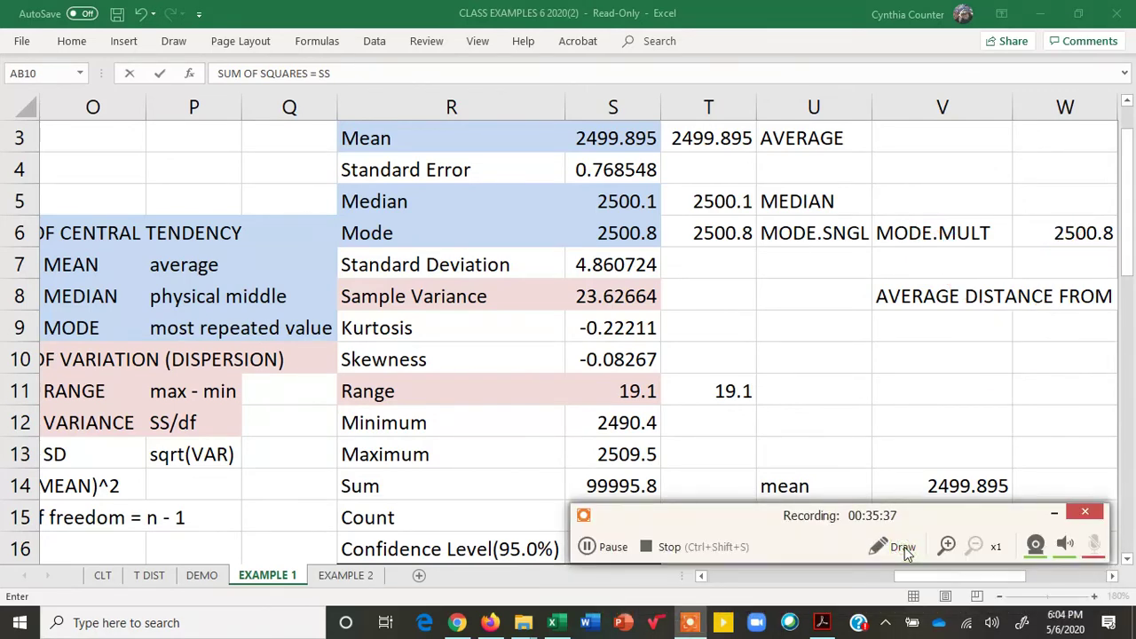
{"action": "left_click", "coordinate": [1053, 514]}
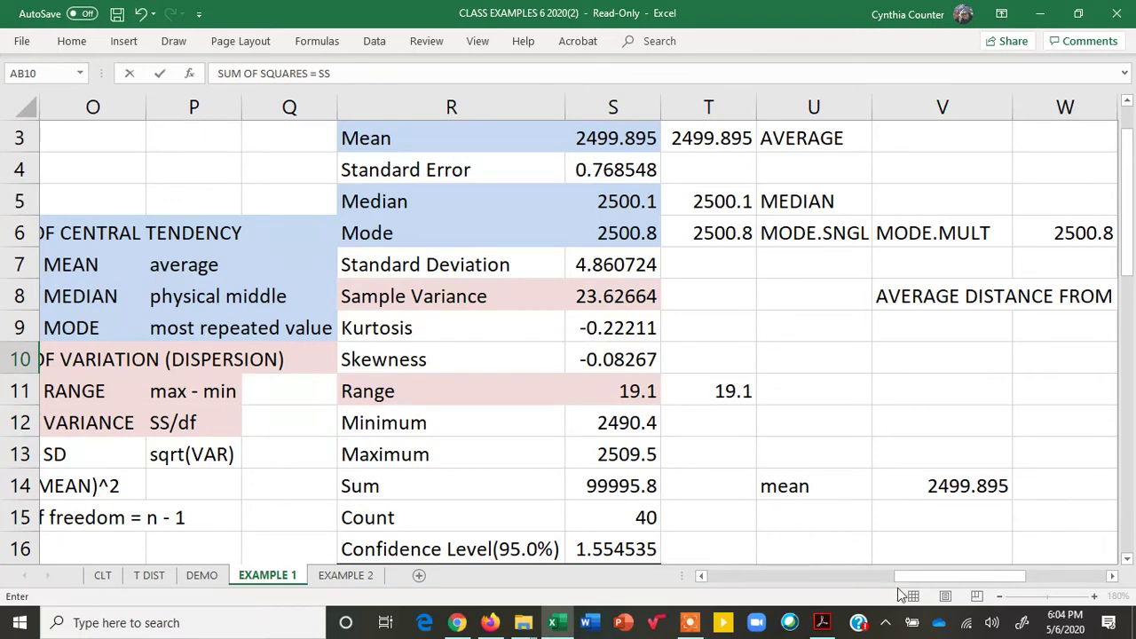
Fill the sum of squares definition in N14:O14 with the light red of the variation measures and select the SS/df formula in P12.
{"action": "left_click_drag", "start_coordinate": [928, 577], "coordinate": [875, 582]}
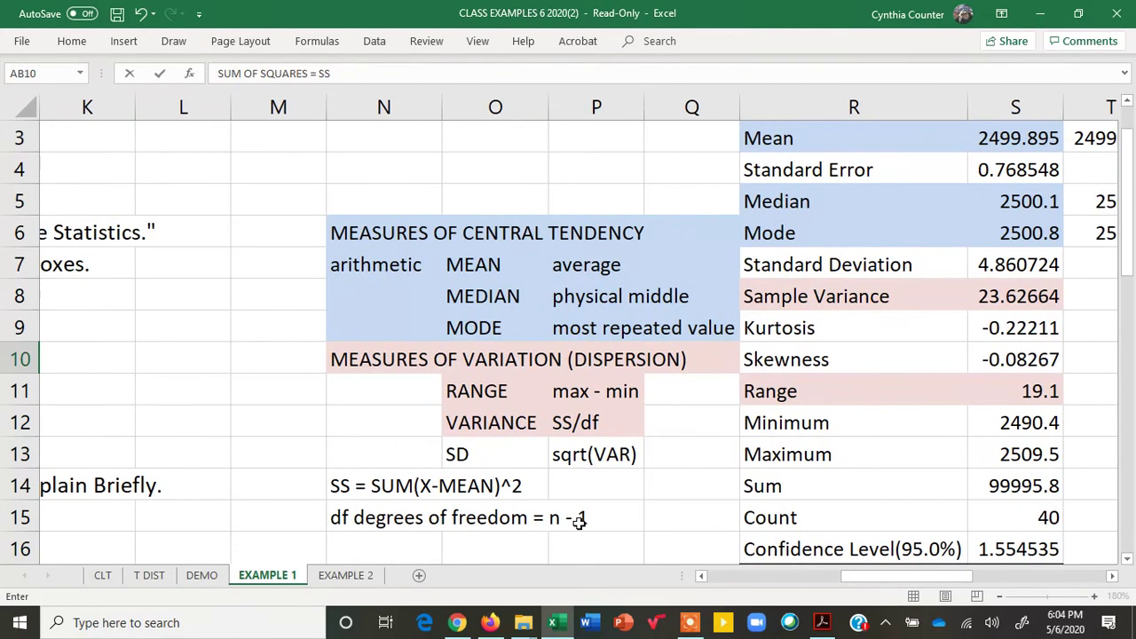
{"action": "left_click", "coordinate": [299, 489]}
{"action": "left_click_drag", "start_coordinate": [348, 485], "coordinate": [515, 484]}
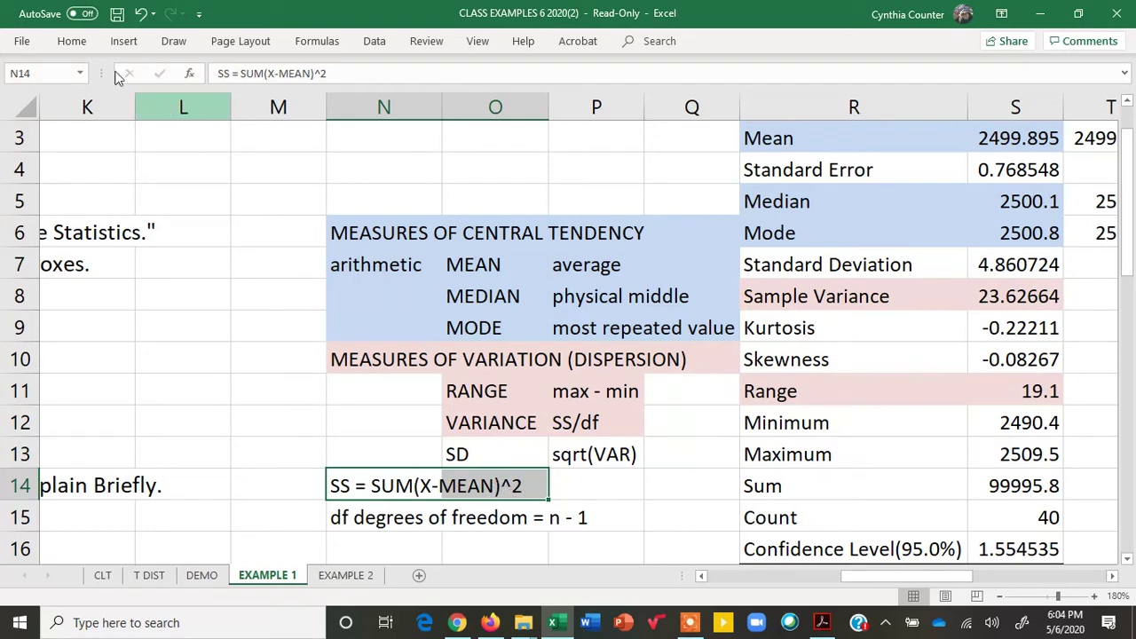
{"action": "left_click", "coordinate": [75, 43]}
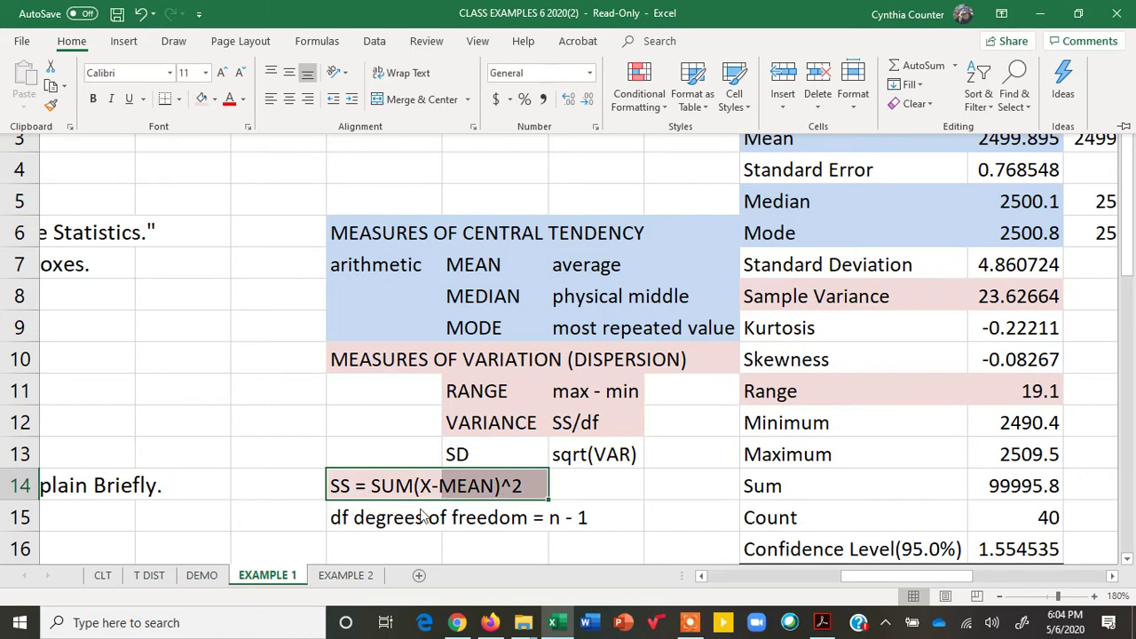
{"action": "left_click", "coordinate": [377, 425]}
{"action": "left_click", "coordinate": [478, 424]}
{"action": "left_click", "coordinate": [599, 422]}
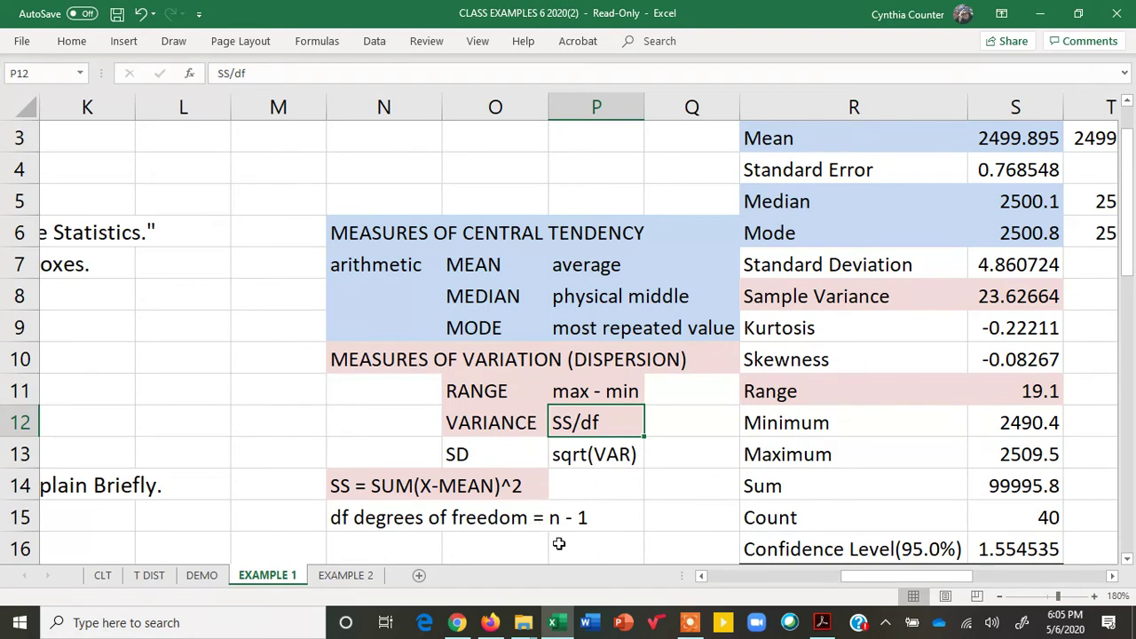
Change the Count label in R15 to "Count, n" and select the degrees of freedom definition in N15:P15.
{"action": "left_click", "coordinate": [808, 518]}
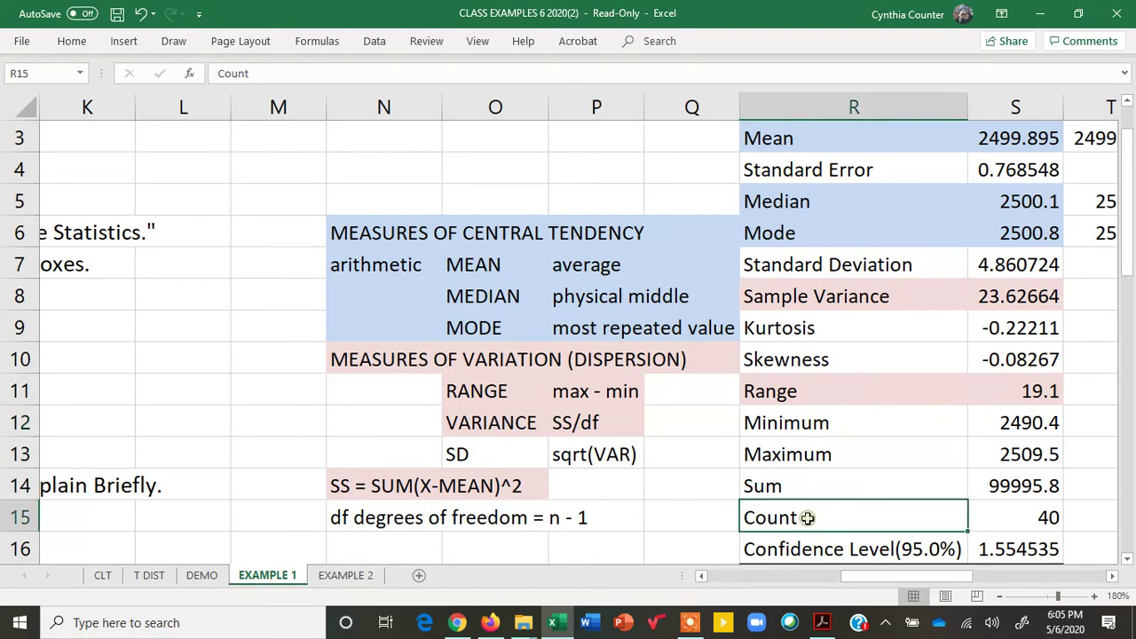
{"action": "double_click", "coordinate": [808, 518]}
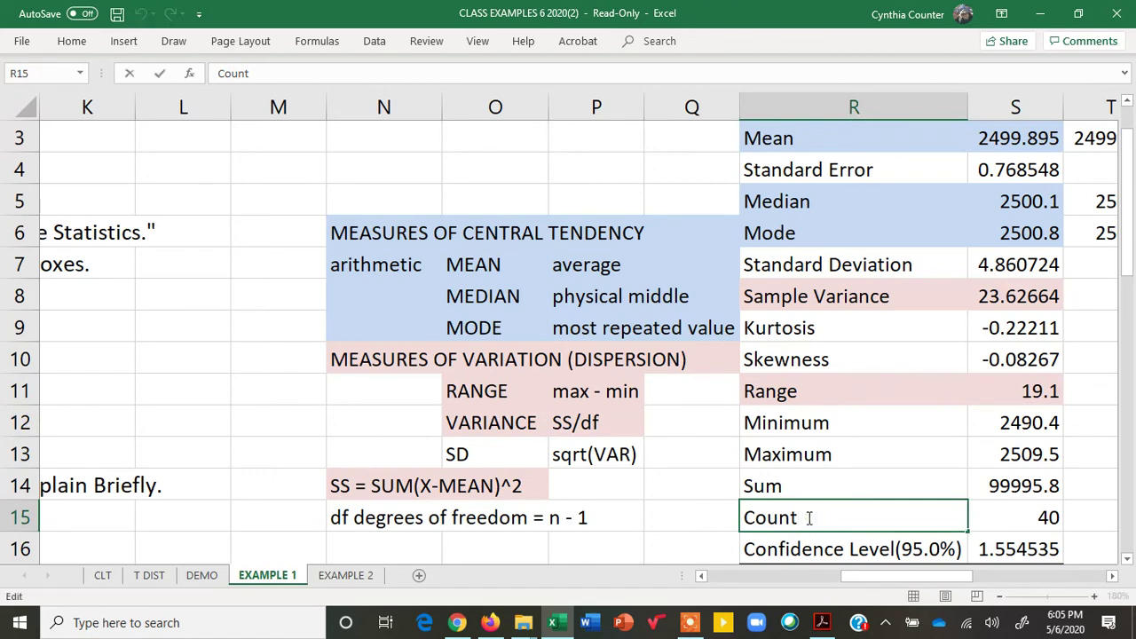
{"action": "type", "text": ", N"}
{"action": "key", "text": "BackSpace"}
{"action": "left_click", "coordinate": [351, 516]}
{"action": "left_click_drag", "start_coordinate": [449, 517], "coordinate": [586, 517]}
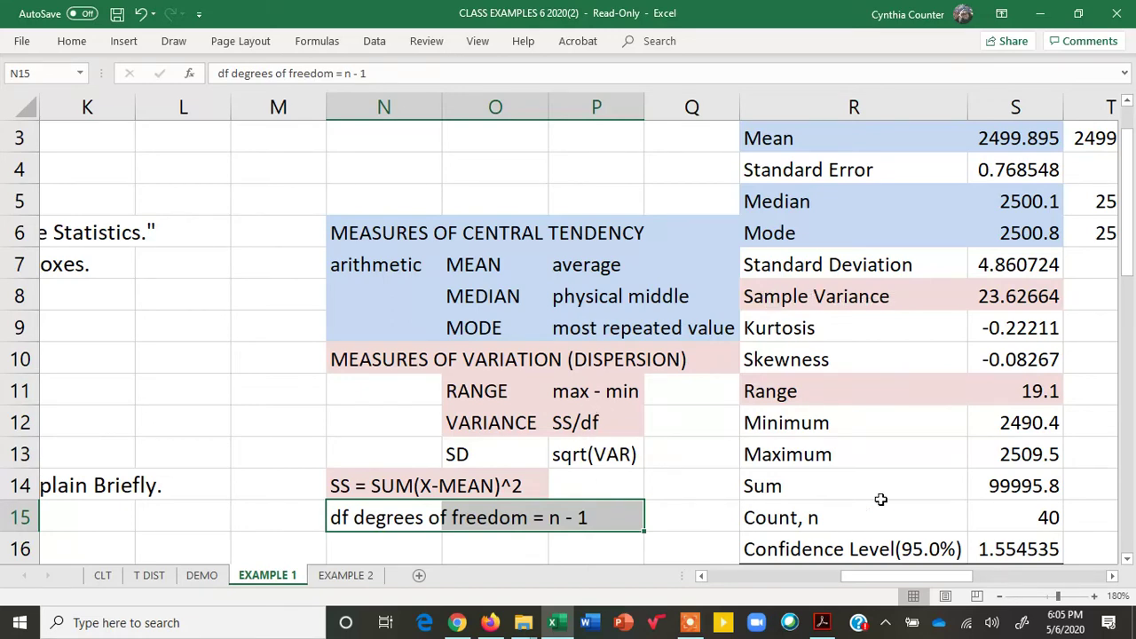
Highlight the row 18 note about dividing SS by df, cells N18:R18, with a yellow fill.
{"action": "left_click", "coordinate": [1129, 563]}
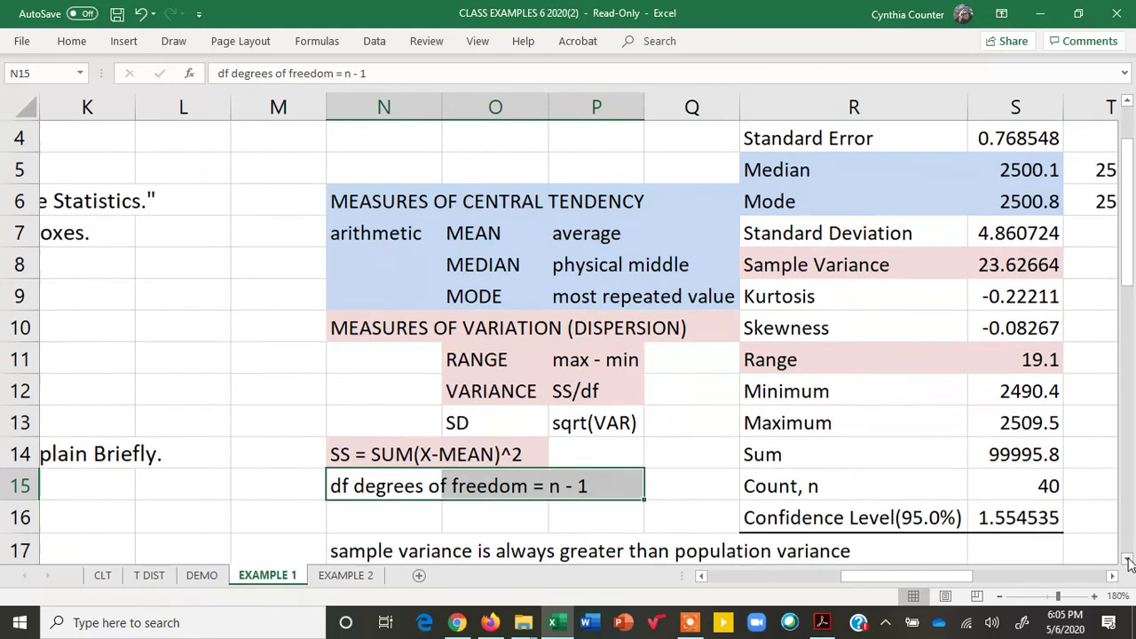
{"action": "left_click", "coordinate": [1129, 563]}
{"action": "left_click", "coordinate": [1129, 562]}
{"action": "left_click", "coordinate": [1129, 563]}
{"action": "left_click", "coordinate": [1129, 563]}
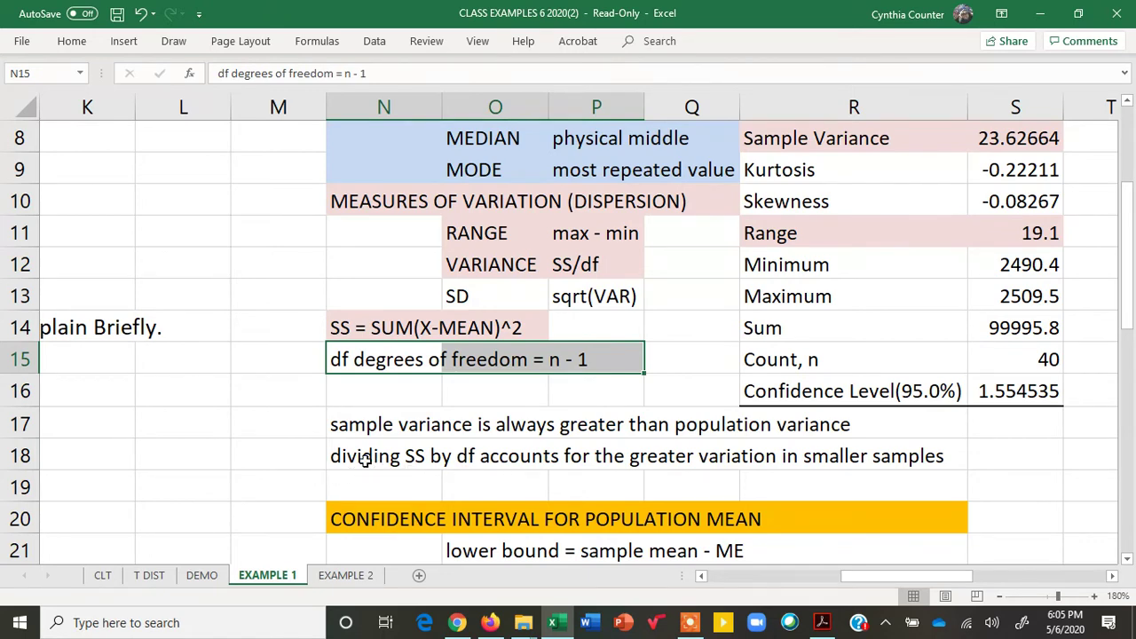
{"action": "left_click_drag", "start_coordinate": [349, 457], "coordinate": [855, 459]}
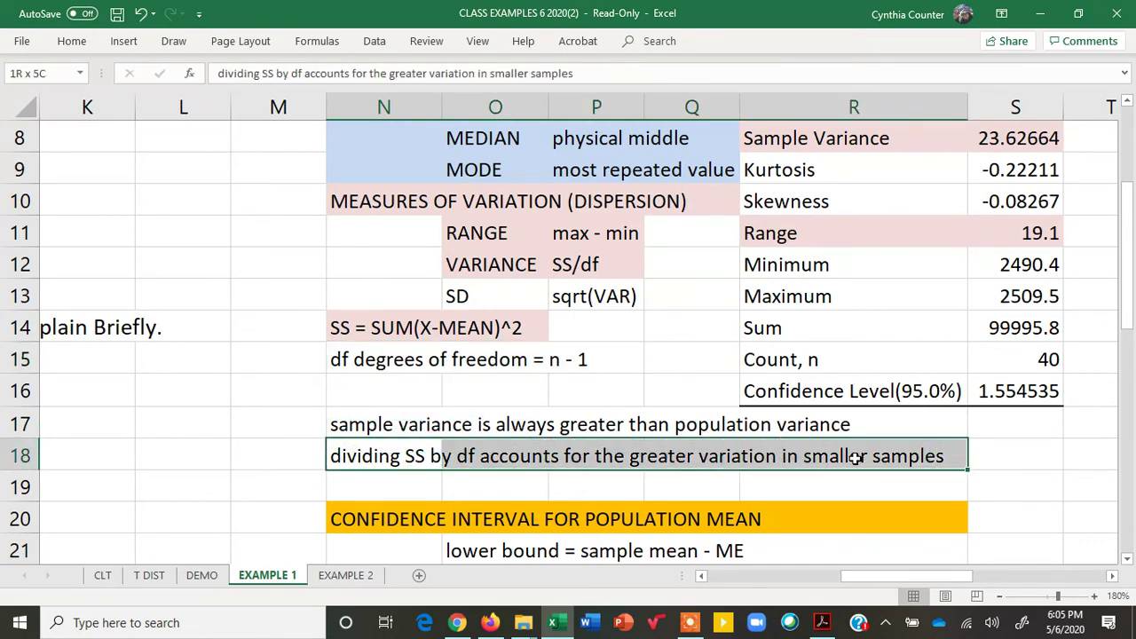
{"action": "left_click", "coordinate": [73, 42]}
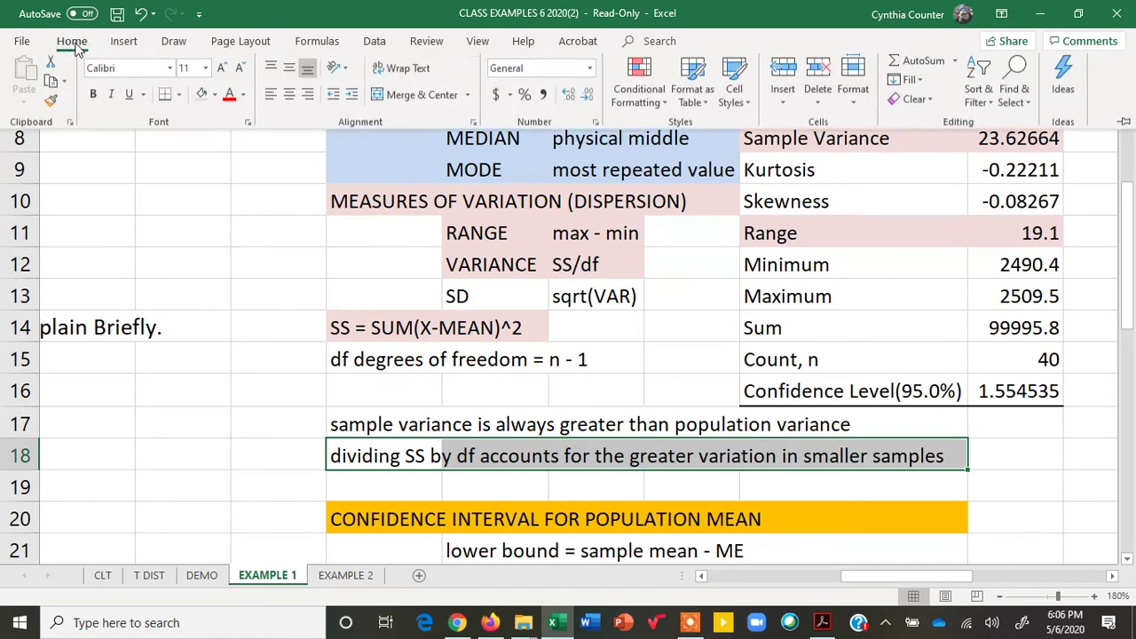
{"action": "left_click", "coordinate": [213, 101]}
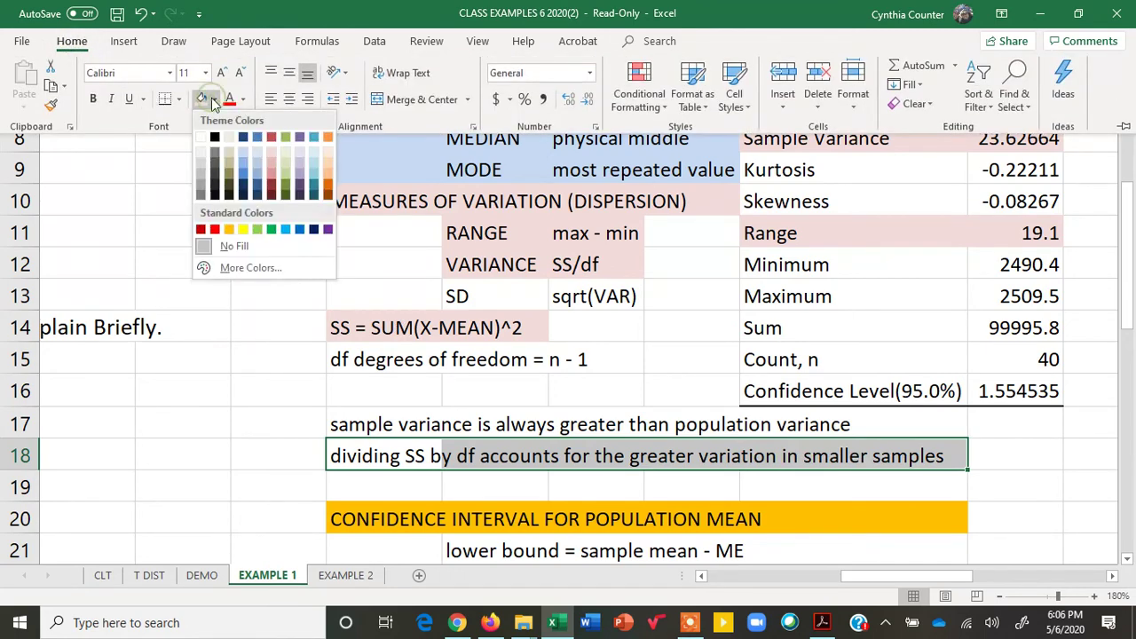
{"action": "left_click", "coordinate": [242, 229]}
{"action": "left_click", "coordinate": [243, 400]}
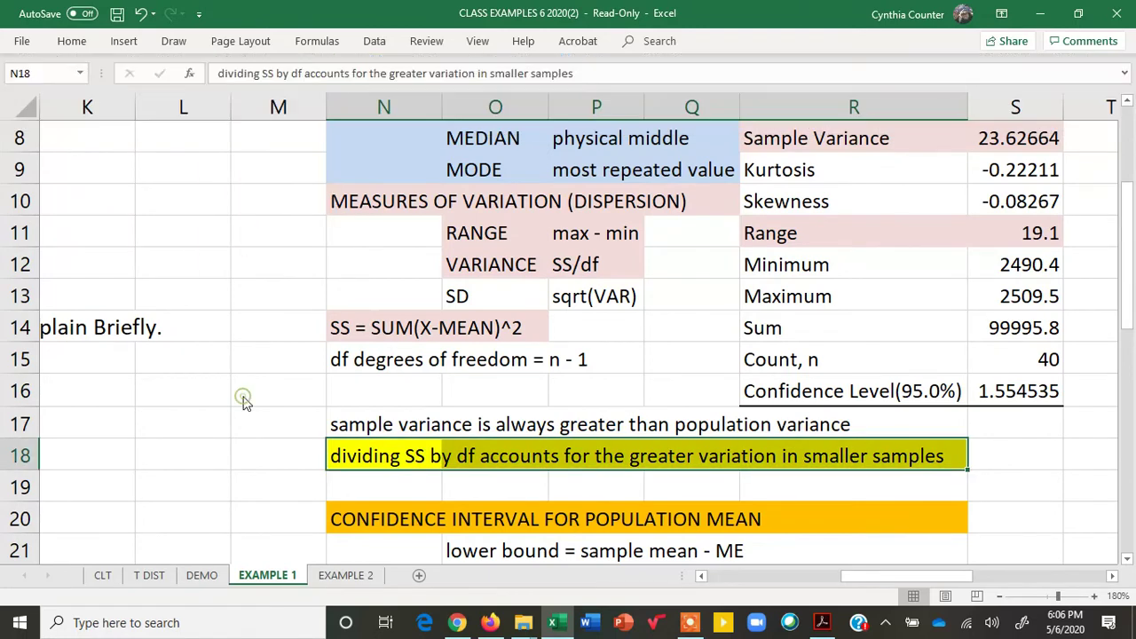
{"action": "left_click", "coordinate": [256, 452]}
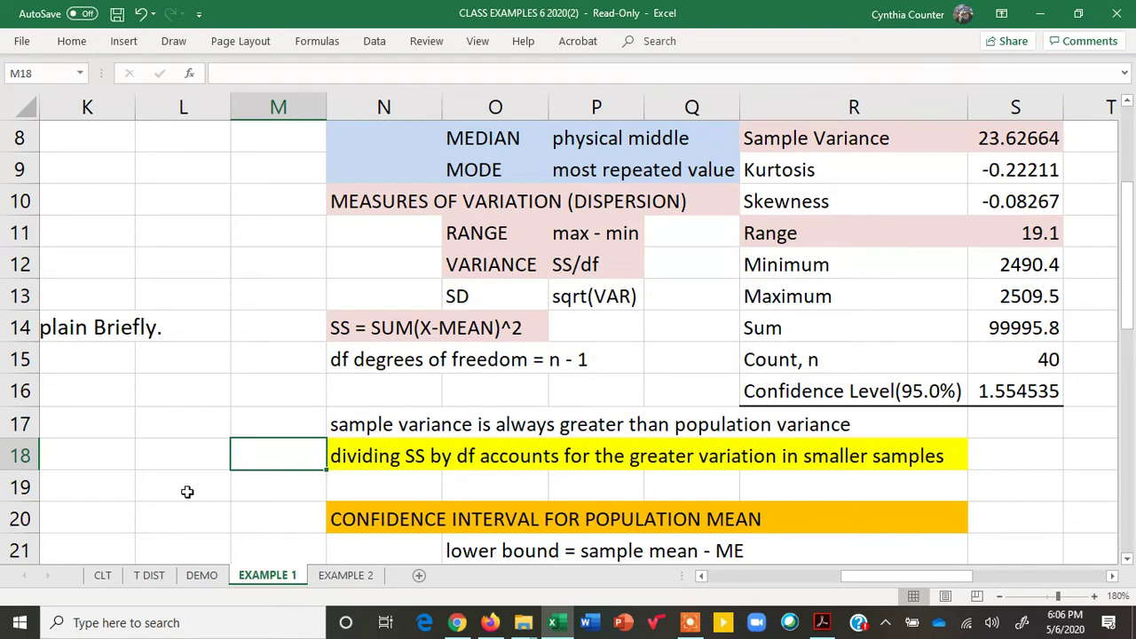
Open the T DIST sheet and examine the peaks and tails of the NORM.S.DIST and T.DIST curves.
{"action": "left_click", "coordinate": [153, 576]}
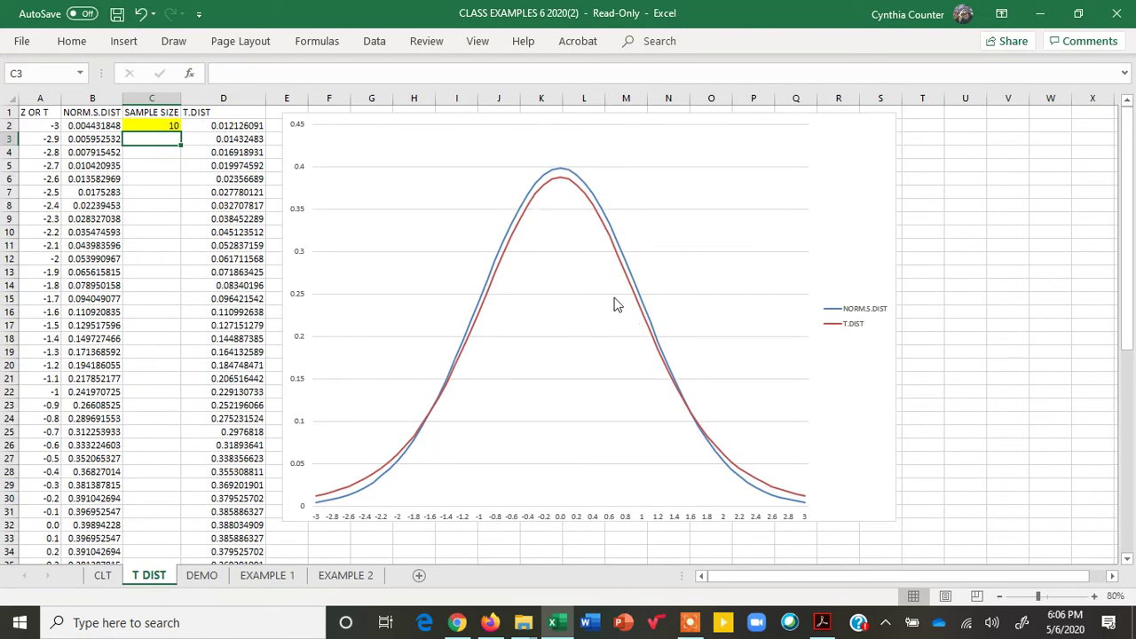
{"action": "left_click", "coordinate": [1095, 596]}
{"action": "left_click", "coordinate": [1095, 597]}
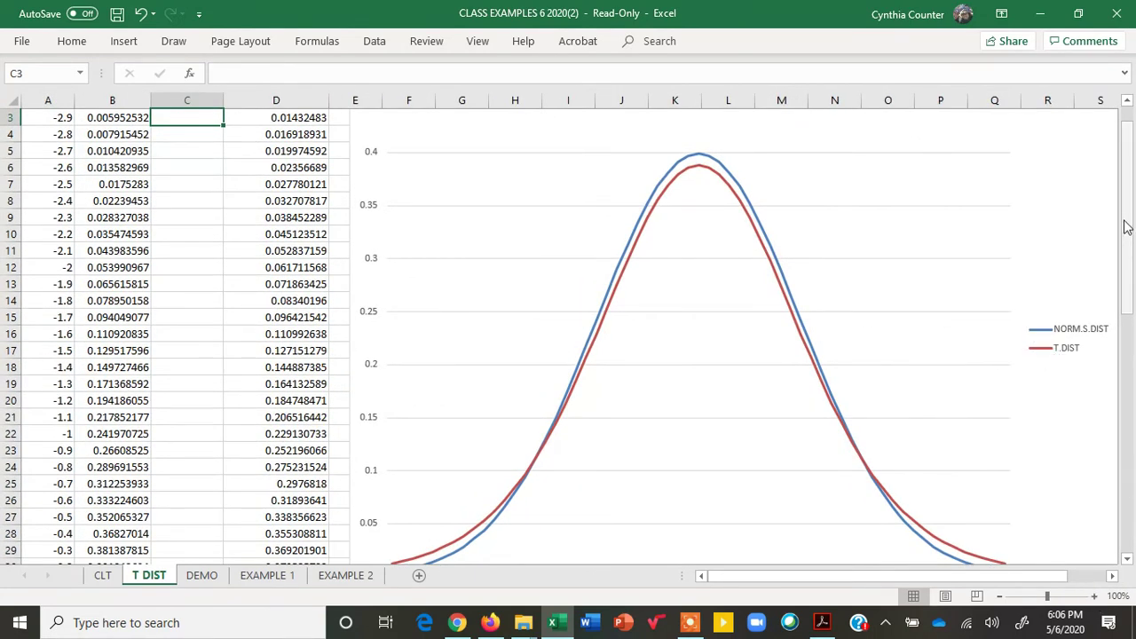
{"action": "left_click_drag", "start_coordinate": [1125, 226], "coordinate": [1126, 248]}
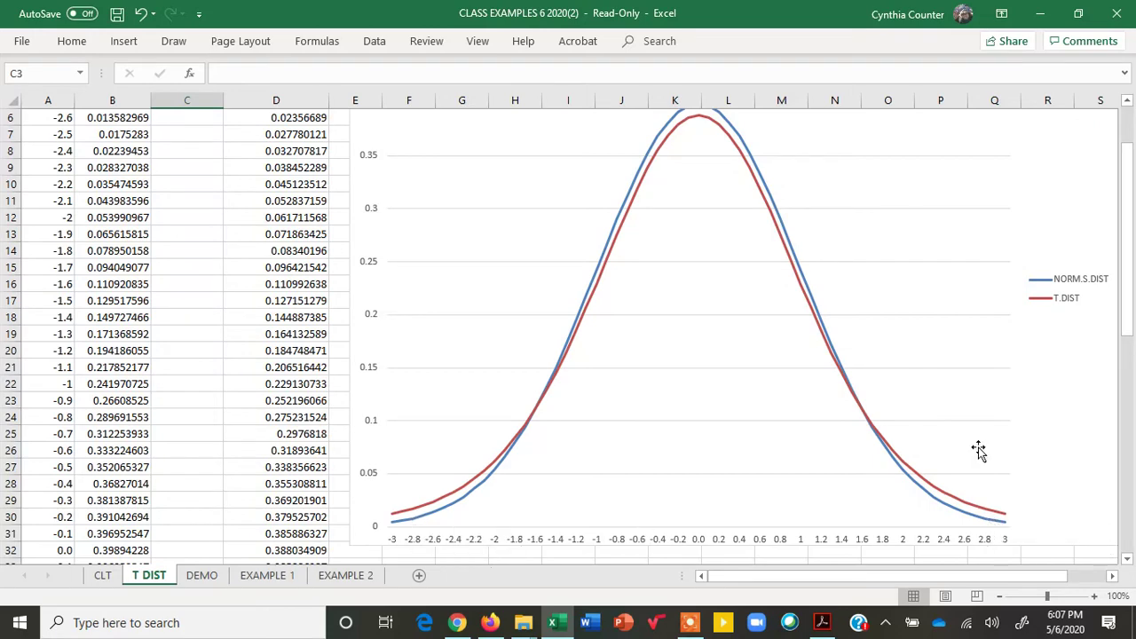
Set the sample size in C2 to 5 and compare the tails of the T.DIST and normal curves.
{"action": "left_click_drag", "start_coordinate": [1130, 306], "coordinate": [1130, 258]}
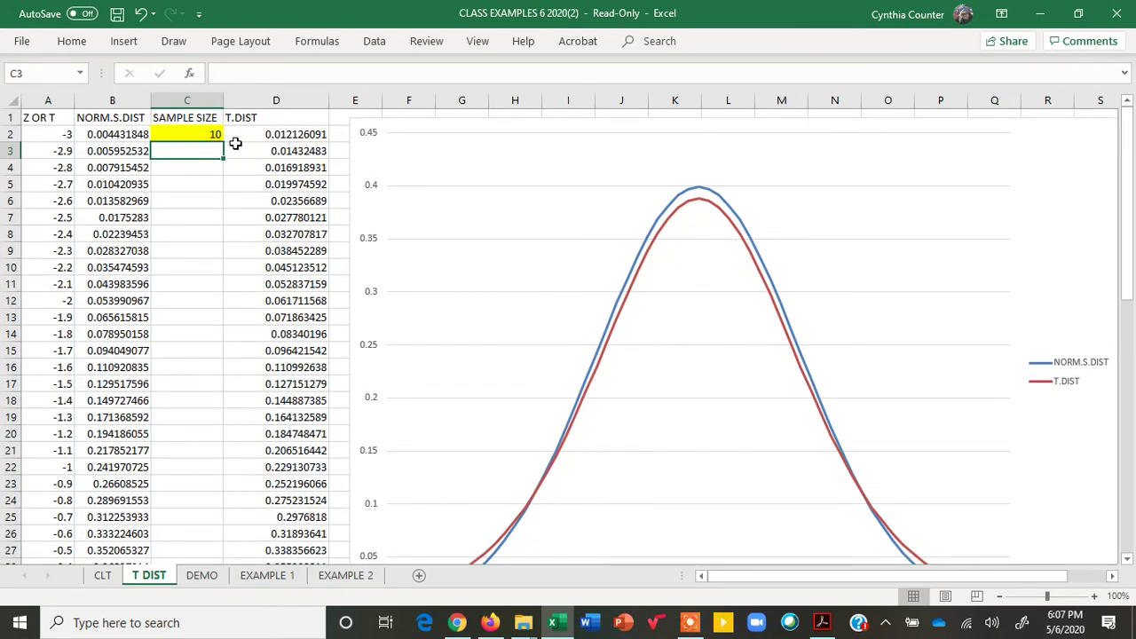
{"action": "left_click", "coordinate": [209, 134]}
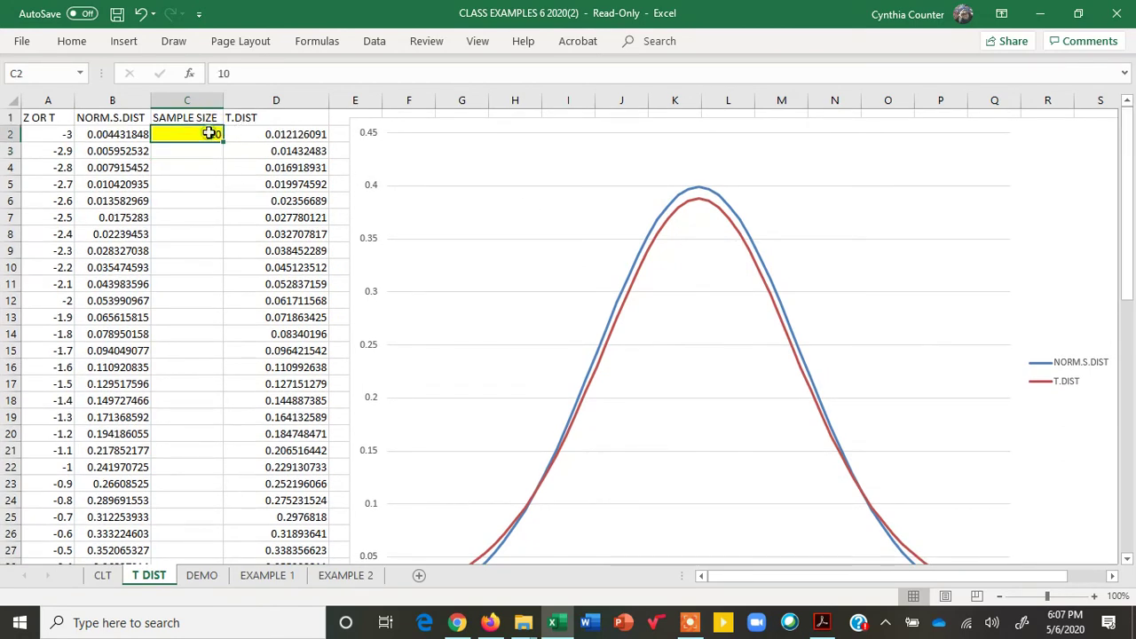
{"action": "type", "text": "5"}
{"action": "key", "text": "Return"}
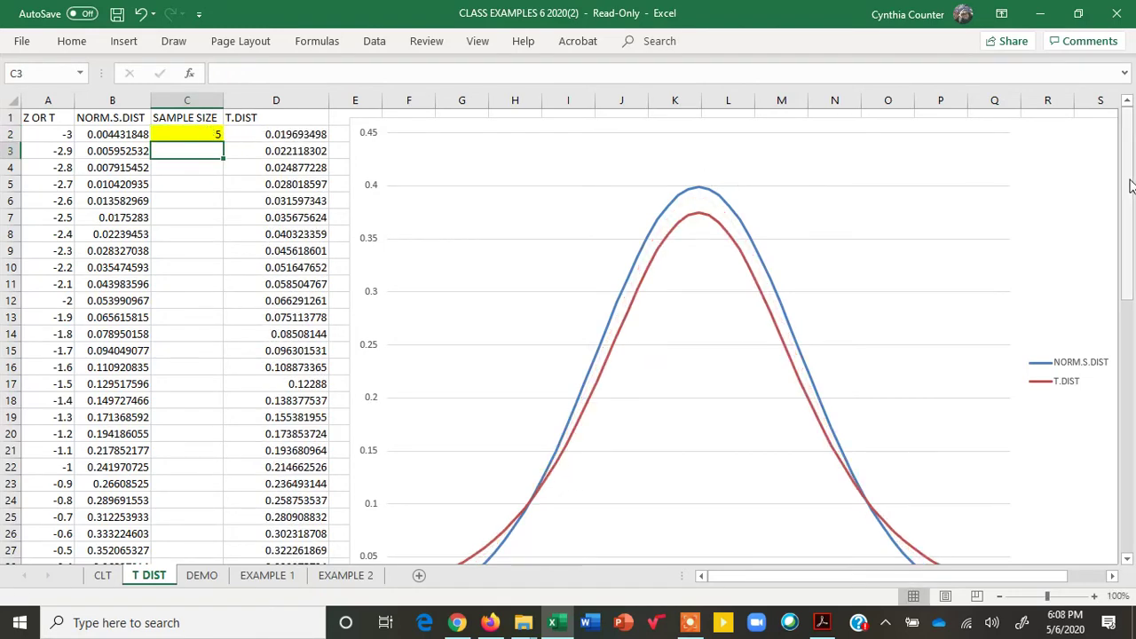
{"action": "left_click_drag", "start_coordinate": [1128, 187], "coordinate": [1127, 210]}
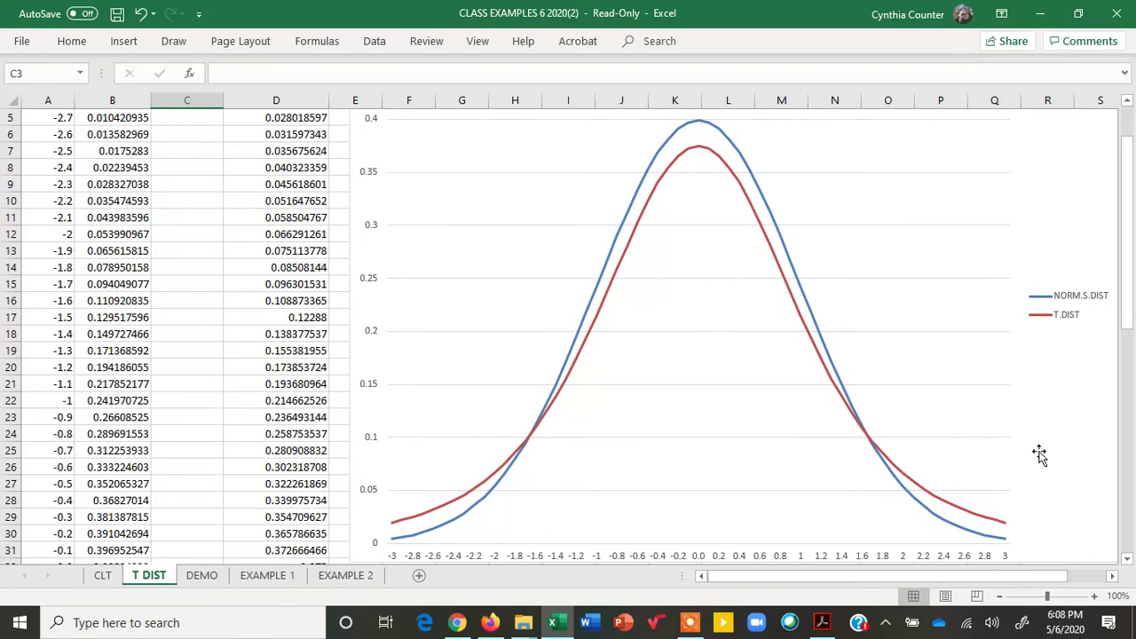
{"action": "left_click_drag", "start_coordinate": [1131, 264], "coordinate": [1129, 236]}
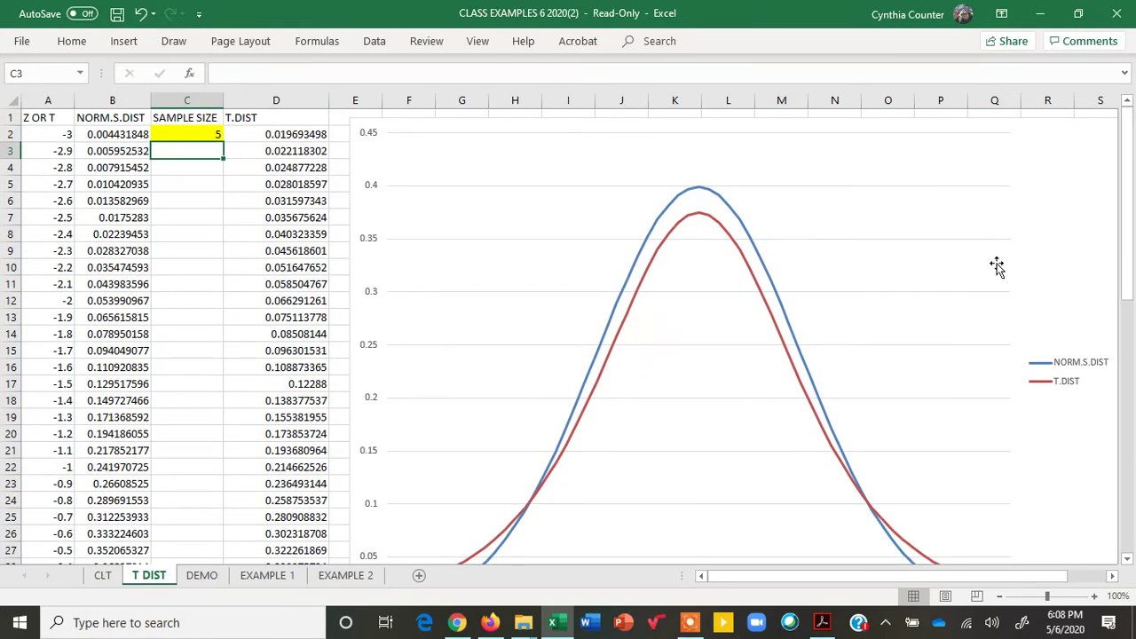
Set the sample size in C2 to 10 to redraw the T.DIST curve.
{"action": "left_click", "coordinate": [208, 134]}
{"action": "type", "text": "1"}
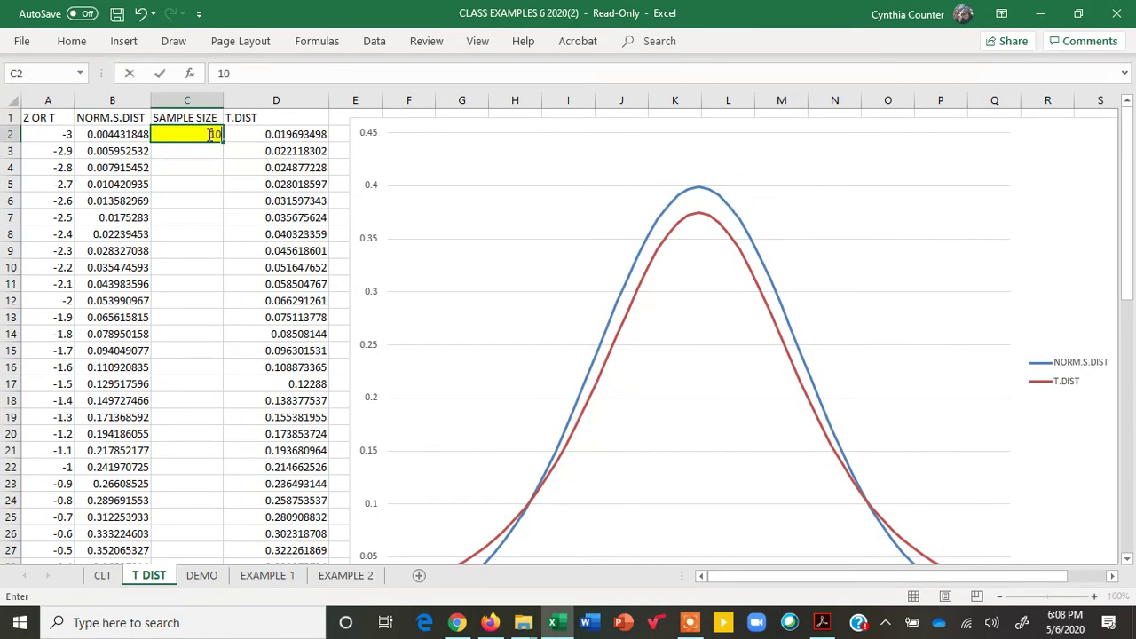
{"action": "type", "text": "0"}
{"action": "key", "text": "Return"}
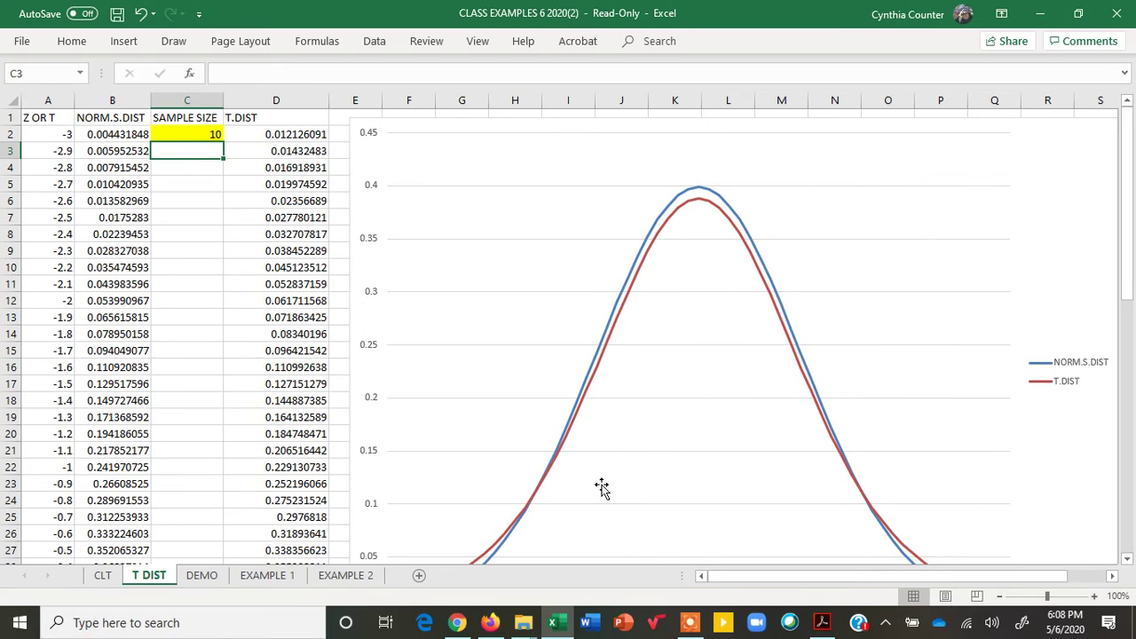
Set the sample size in C2 to 15 and then 20, comparing the T.DIST curve with the normal curve each time.
{"action": "left_click", "coordinate": [999, 596]}
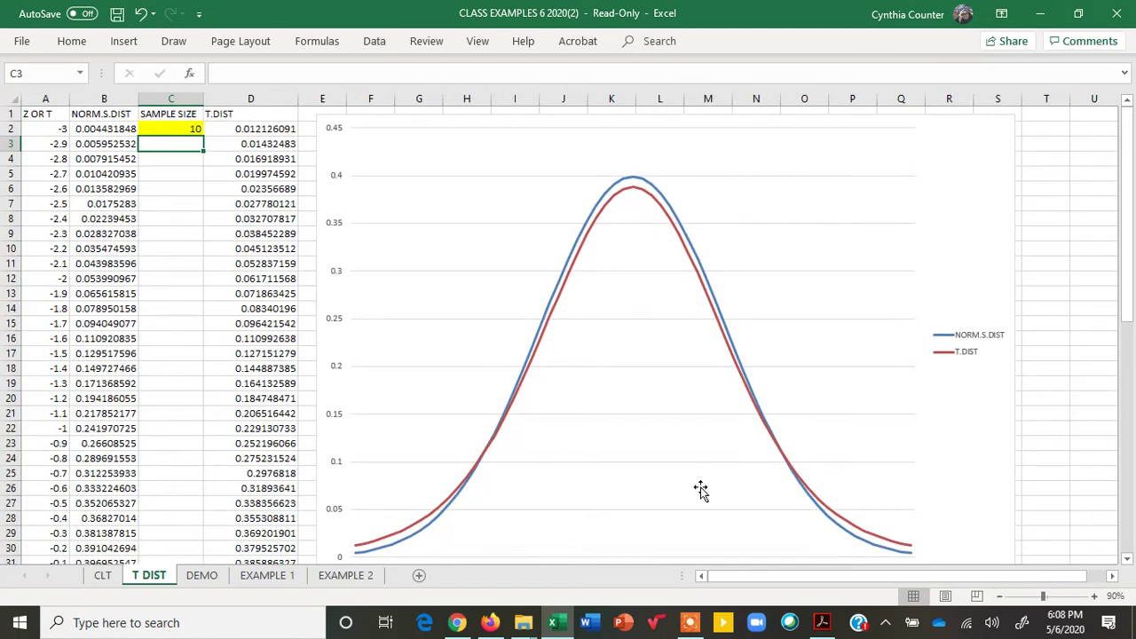
{"action": "left_click", "coordinate": [154, 128]}
{"action": "type", "text": "1"}
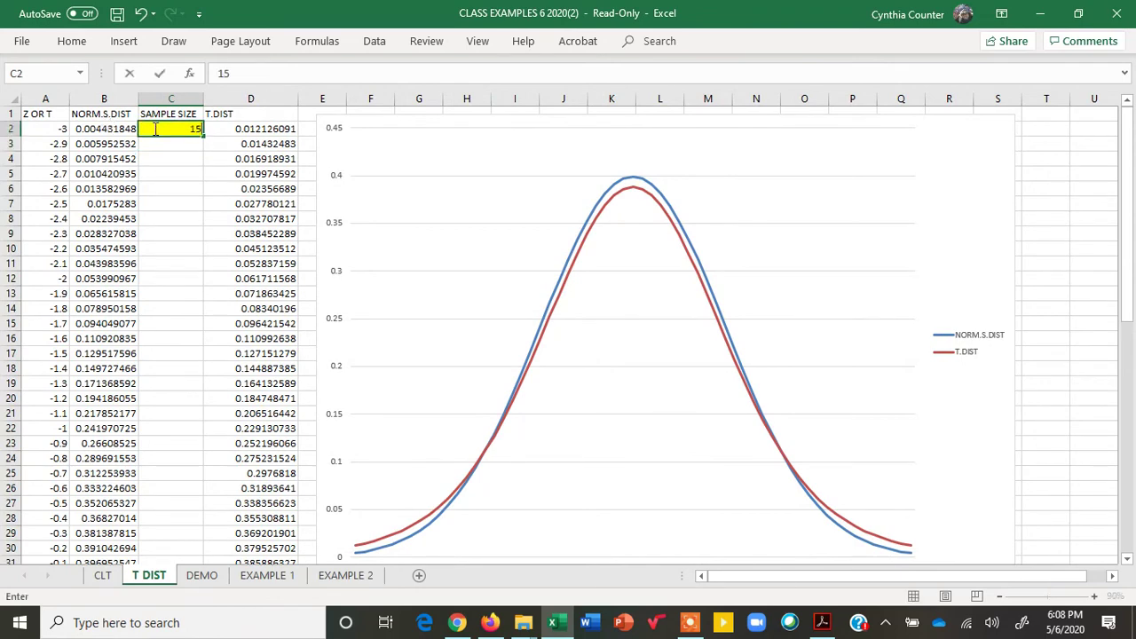
{"action": "type", "text": "5"}
{"action": "key", "text": "Return"}
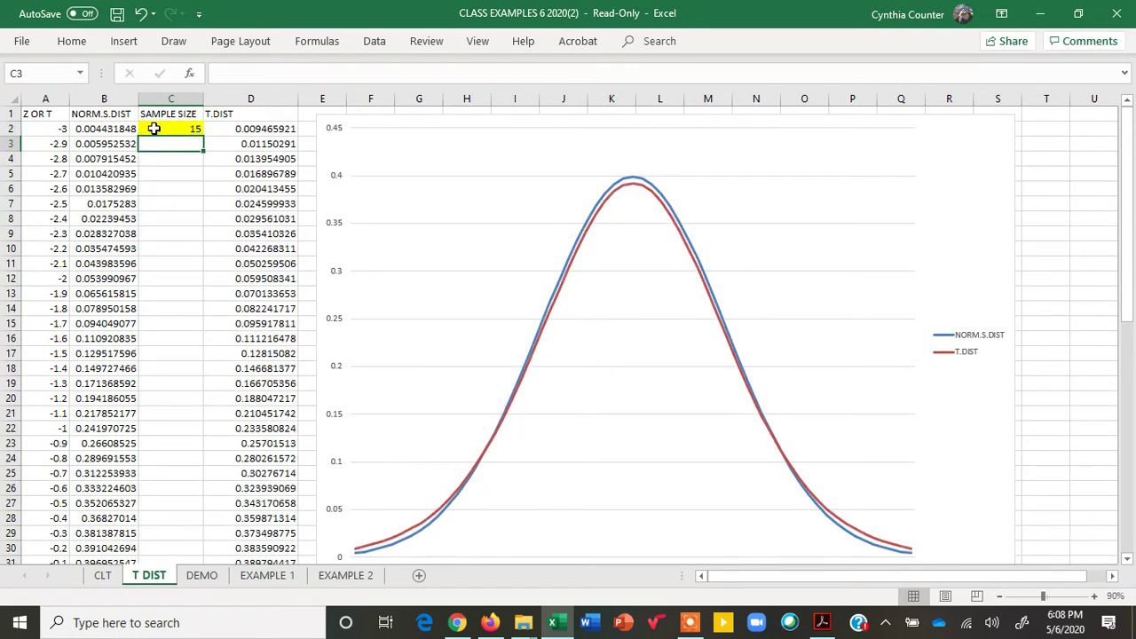
{"action": "left_click", "coordinate": [158, 129]}
{"action": "type", "text": "20"}
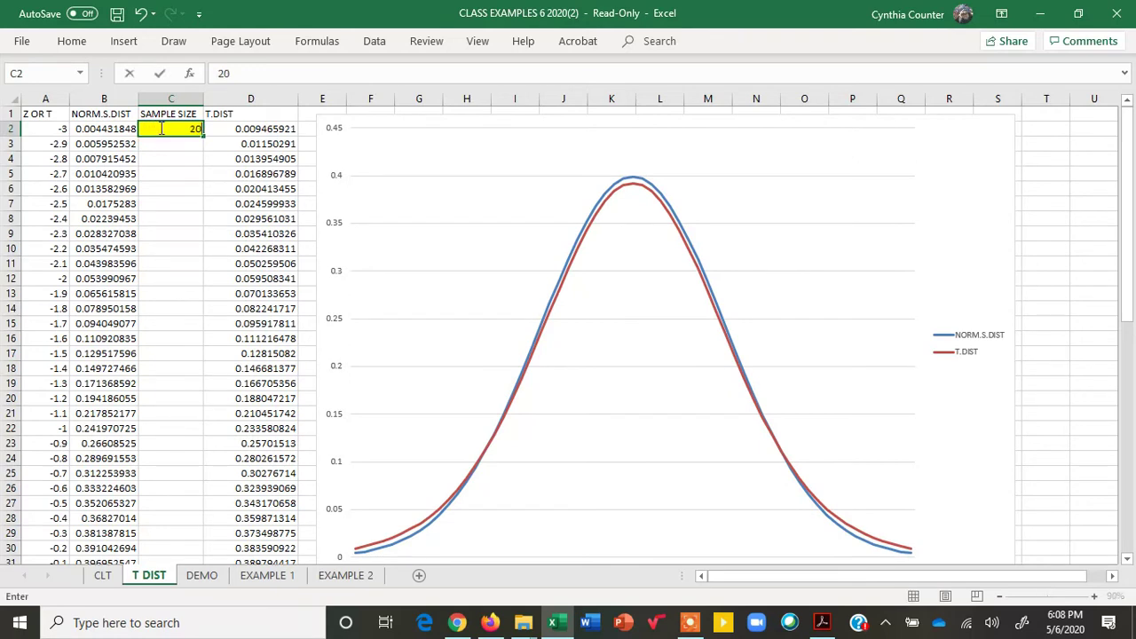
{"action": "key", "text": "Return"}
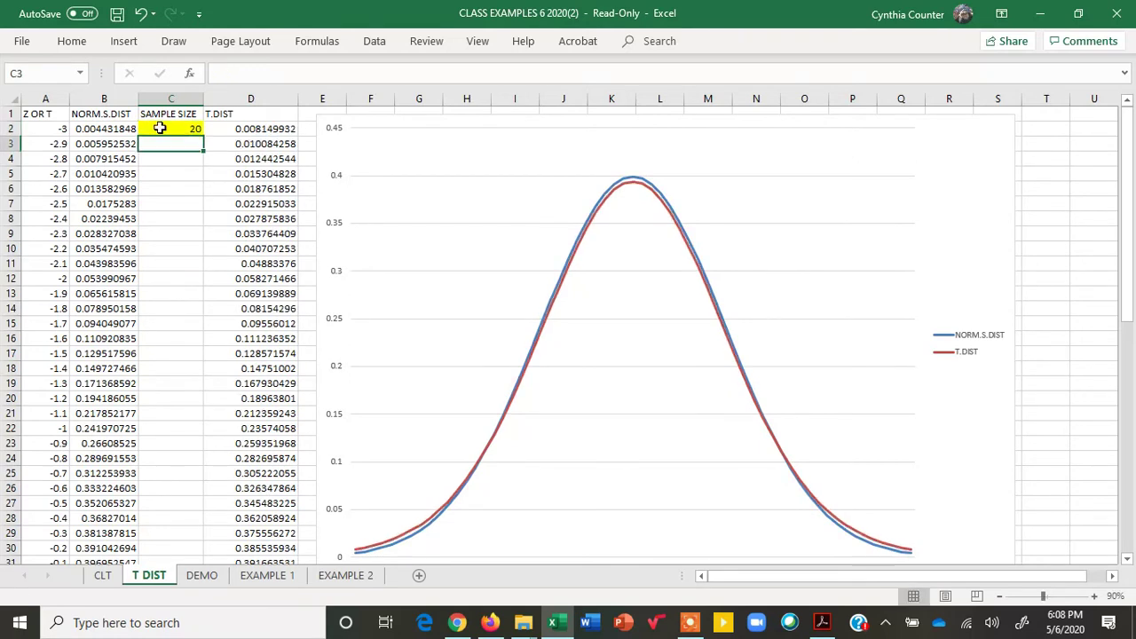
Set the sample size in C2 to 30 and then 40 to compare the redrawn T.DIST curve with the normal curve.
{"action": "left_click", "coordinate": [160, 129]}
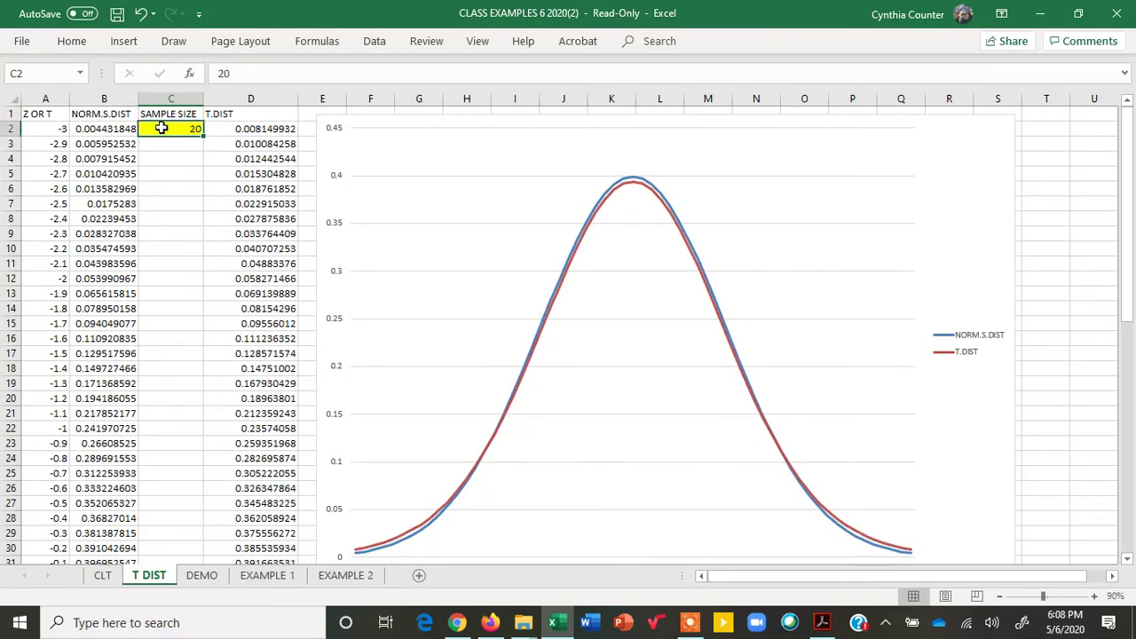
{"action": "type", "text": "3"}
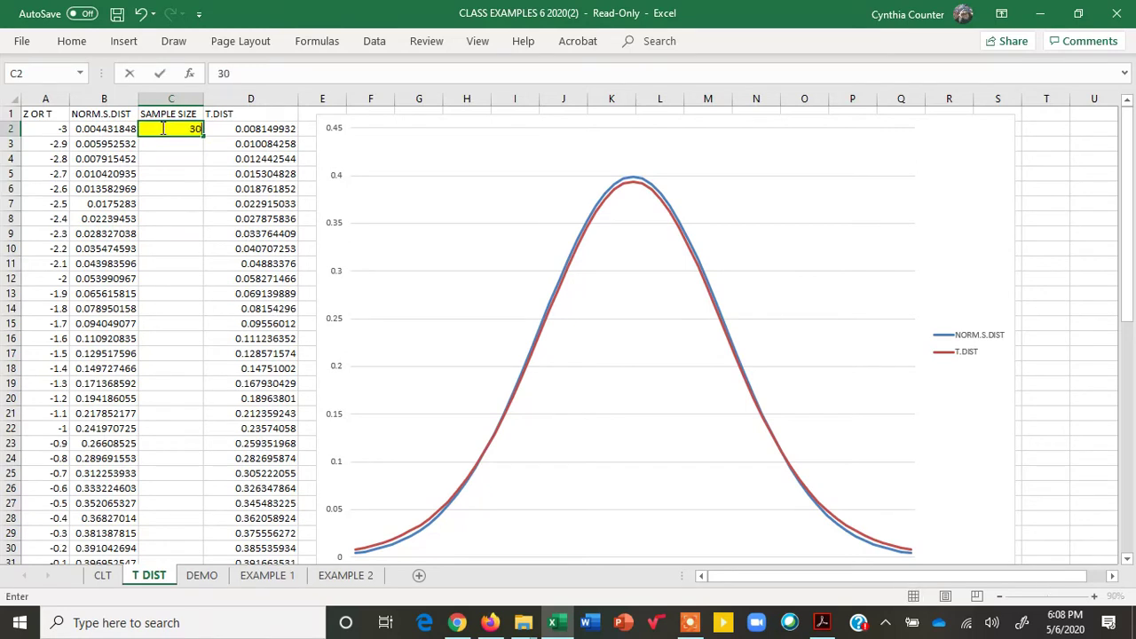
{"action": "key", "text": "Return"}
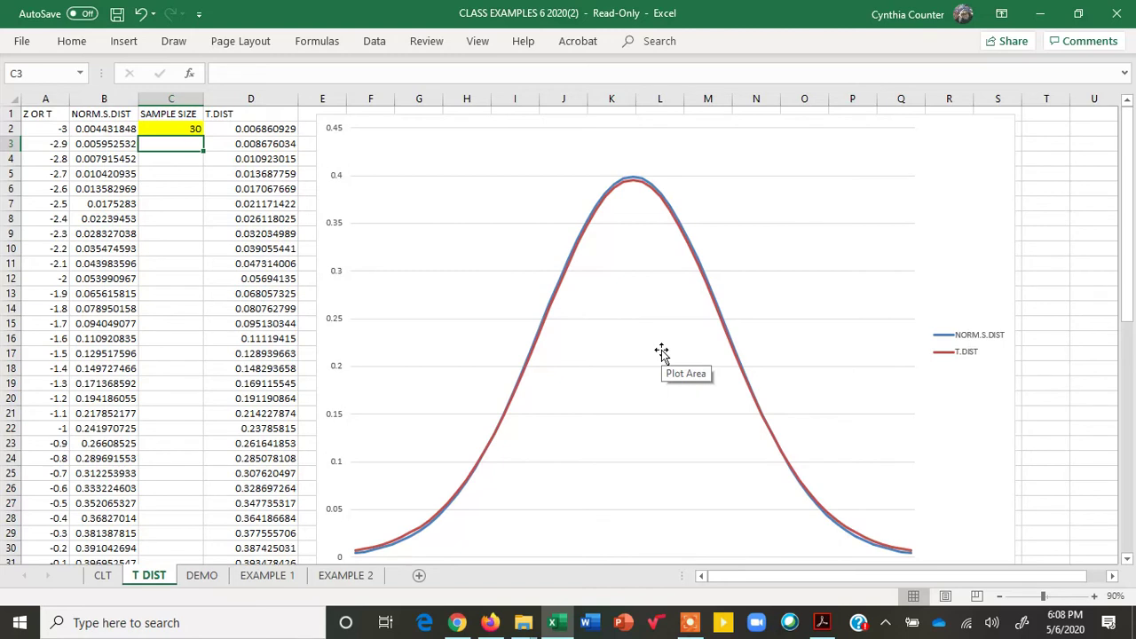
{"action": "left_click", "coordinate": [184, 130]}
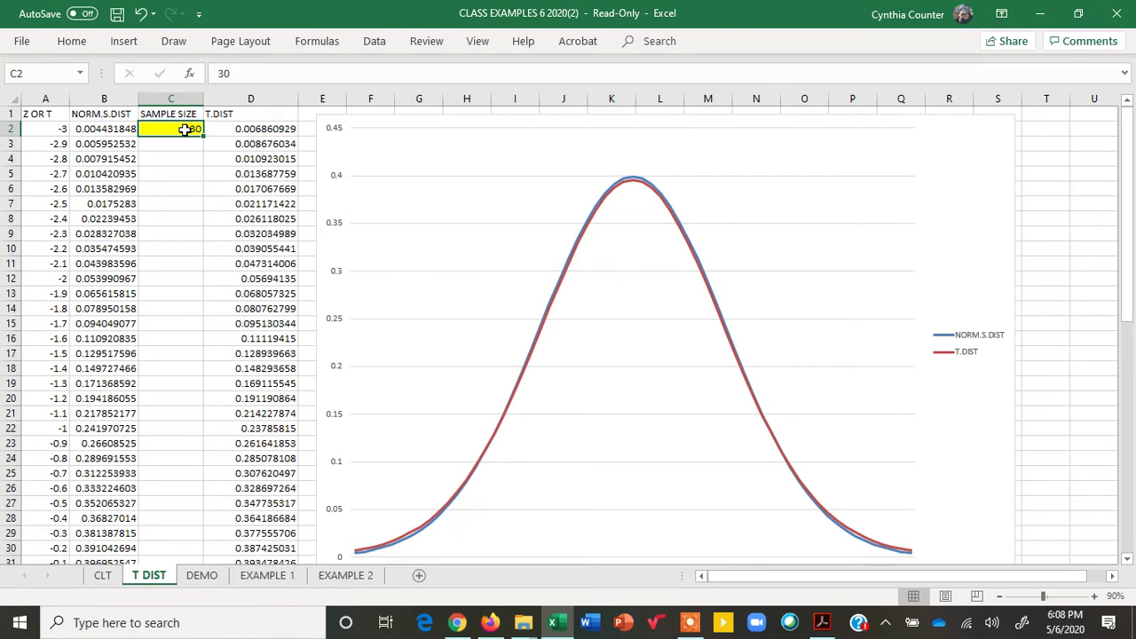
{"action": "left_click", "coordinate": [823, 622]}
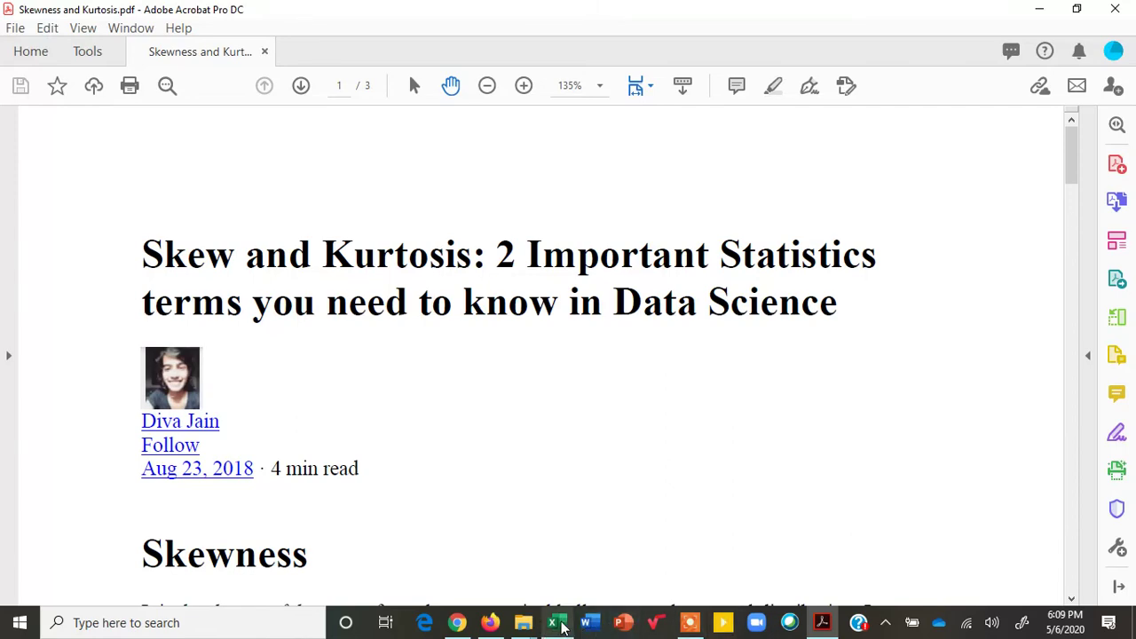
{"action": "left_click", "coordinate": [557, 622]}
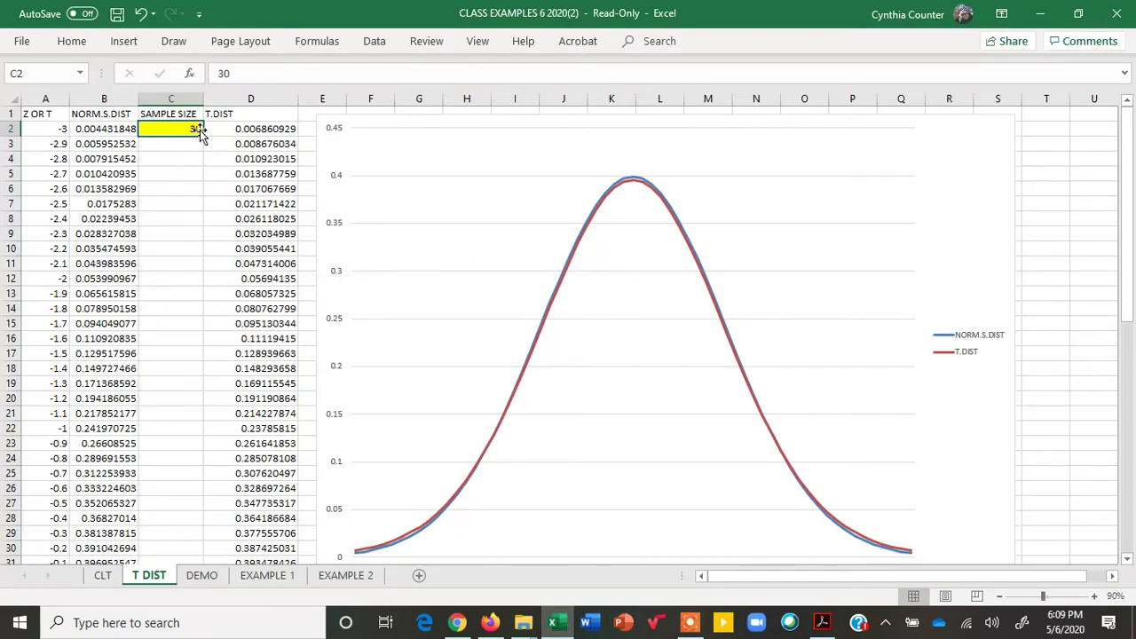
{"action": "type", "text": "40"}
{"action": "key", "text": "Return"}
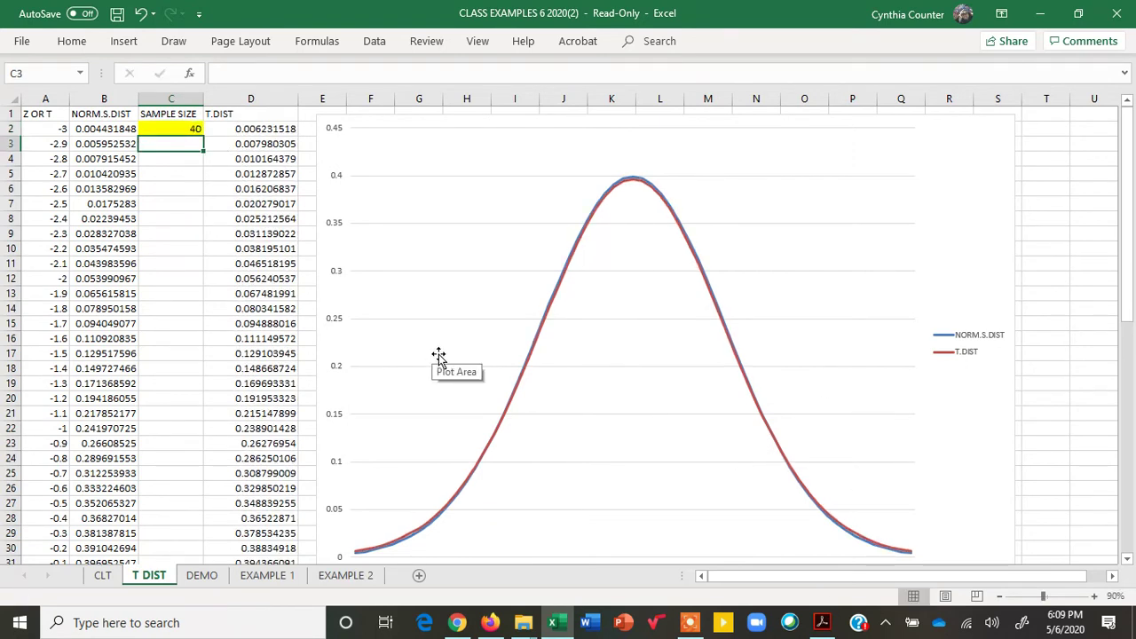
Return the sample size in C2 to 20 to redraw the T.DIST curve.
{"action": "left_click", "coordinate": [195, 127]}
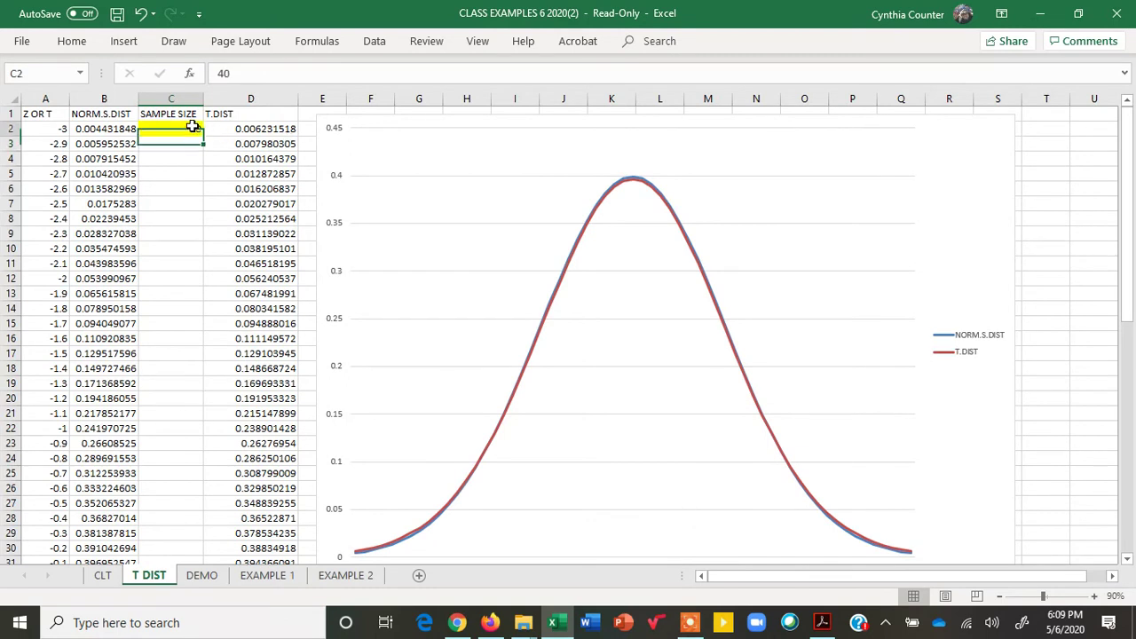
{"action": "type", "text": "20"}
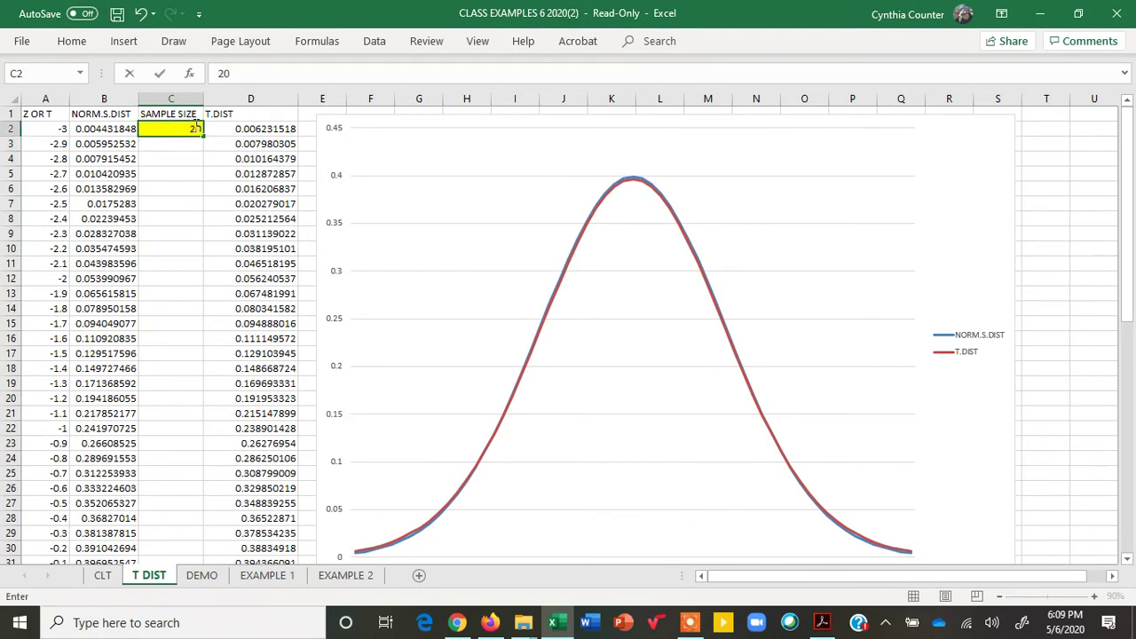
{"action": "key", "text": "Return"}
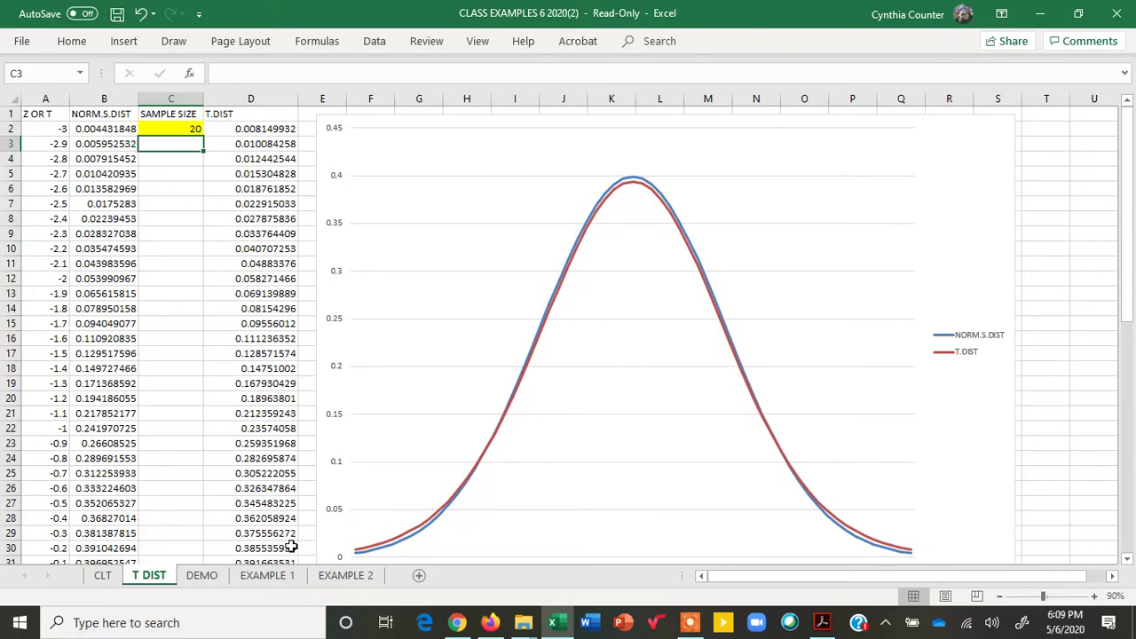
On the EXAMPLE 1 sheet, bold the words "greater variation in smaller samples" within the yellow note in N18.
{"action": "left_click", "coordinate": [269, 576]}
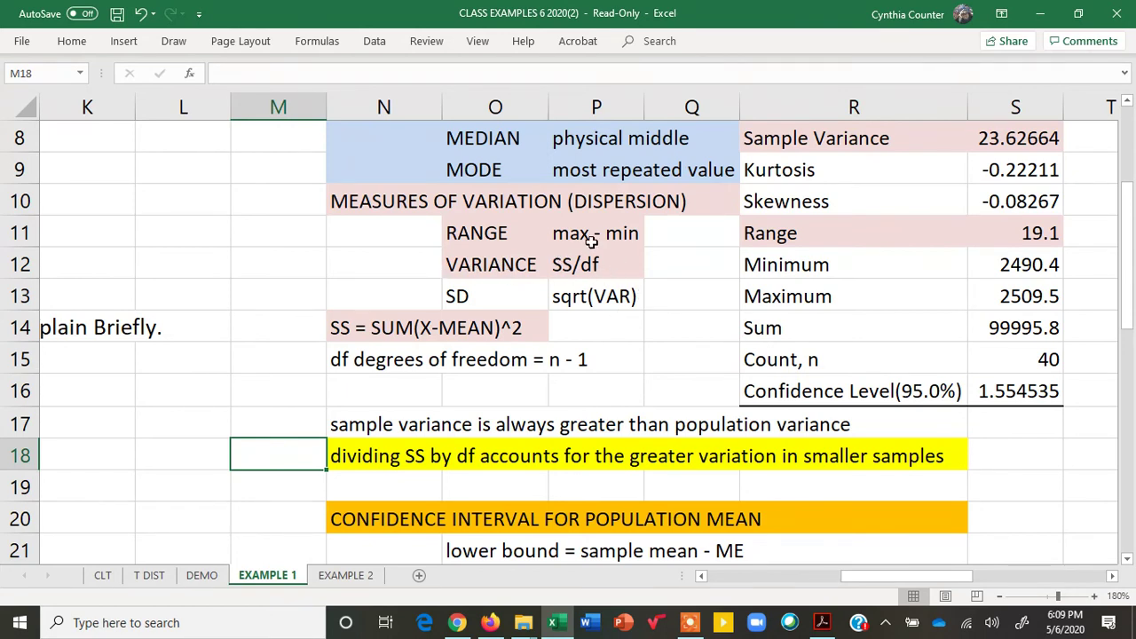
{"action": "left_click_drag", "start_coordinate": [343, 360], "coordinate": [603, 361]}
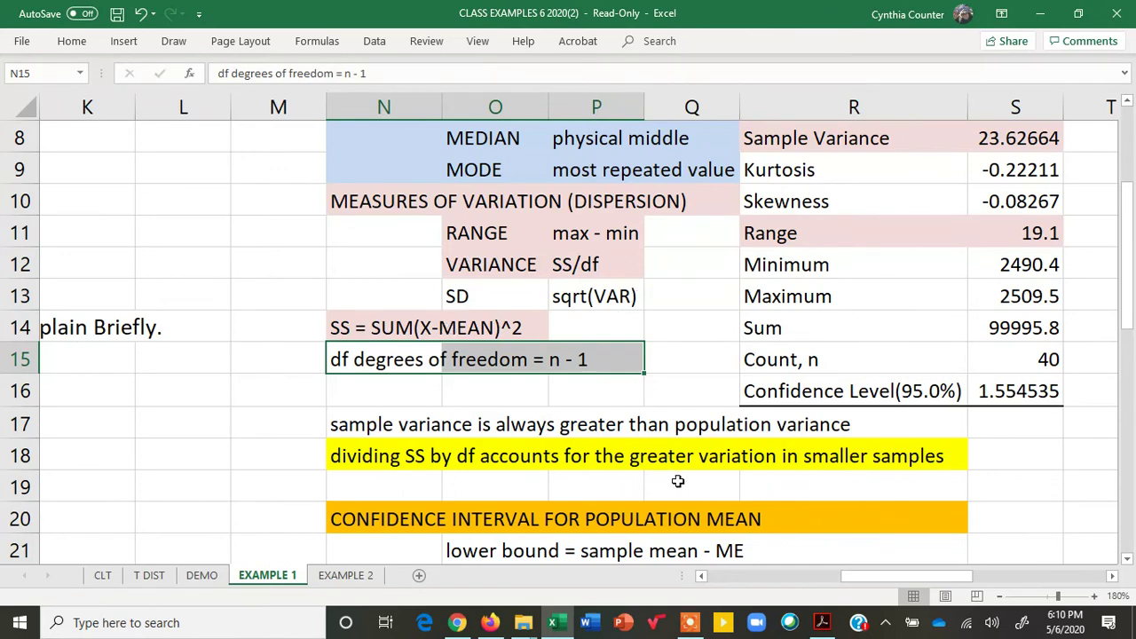
{"action": "double_click", "coordinate": [353, 456]}
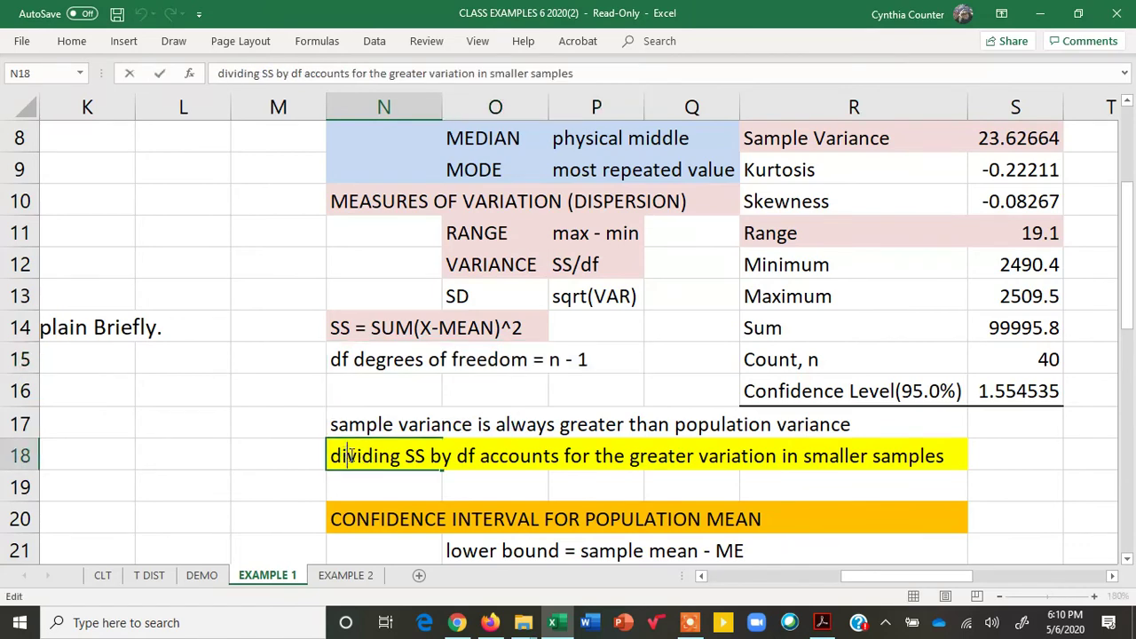
{"action": "left_click_drag", "start_coordinate": [630, 457], "coordinate": [946, 459]}
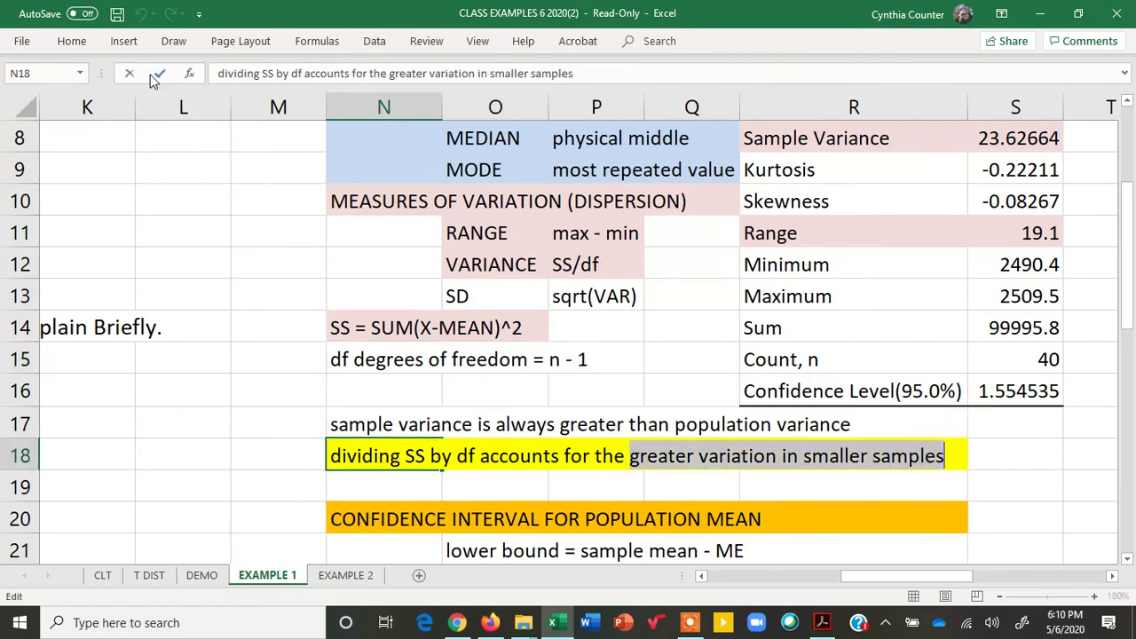
{"action": "left_click", "coordinate": [73, 42]}
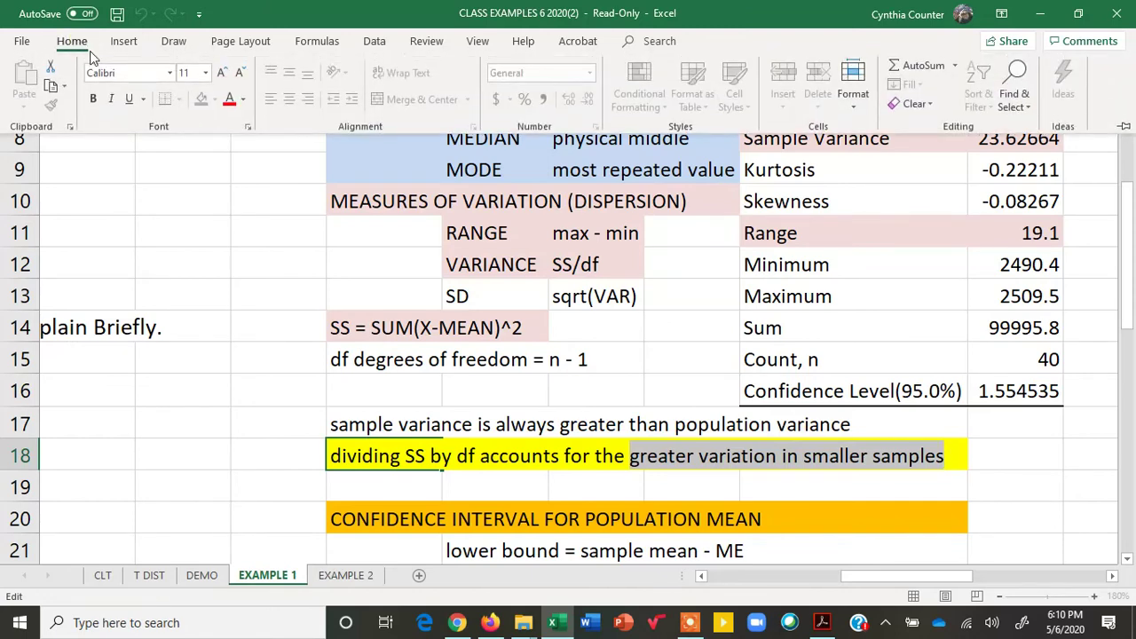
{"action": "left_click", "coordinate": [93, 98]}
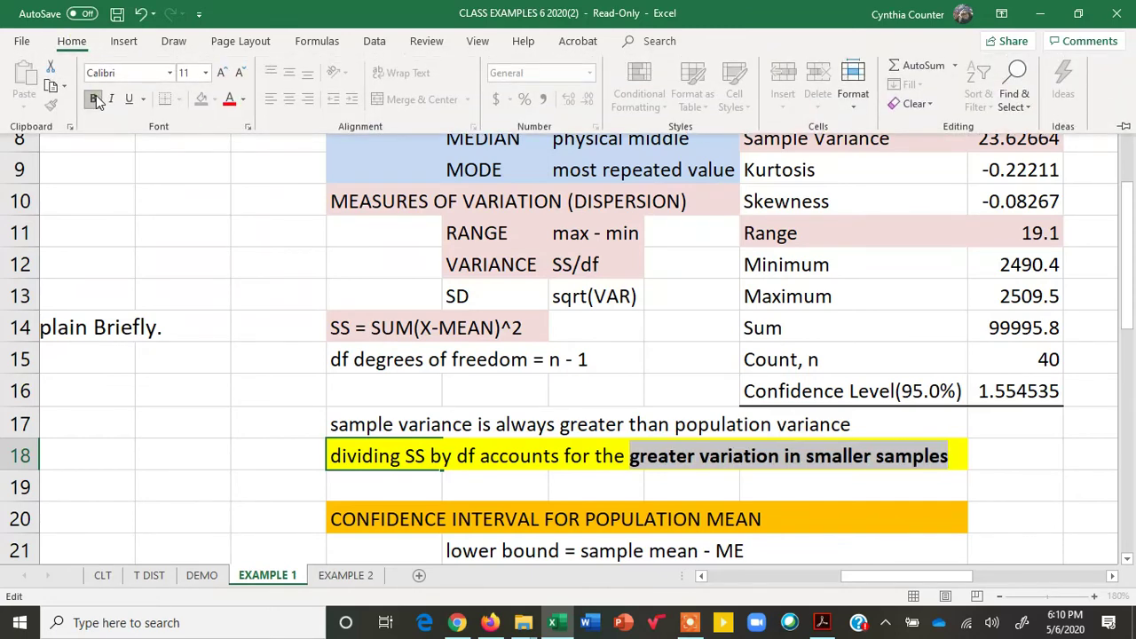
{"action": "left_click", "coordinate": [608, 487]}
{"action": "left_click", "coordinate": [608, 488]}
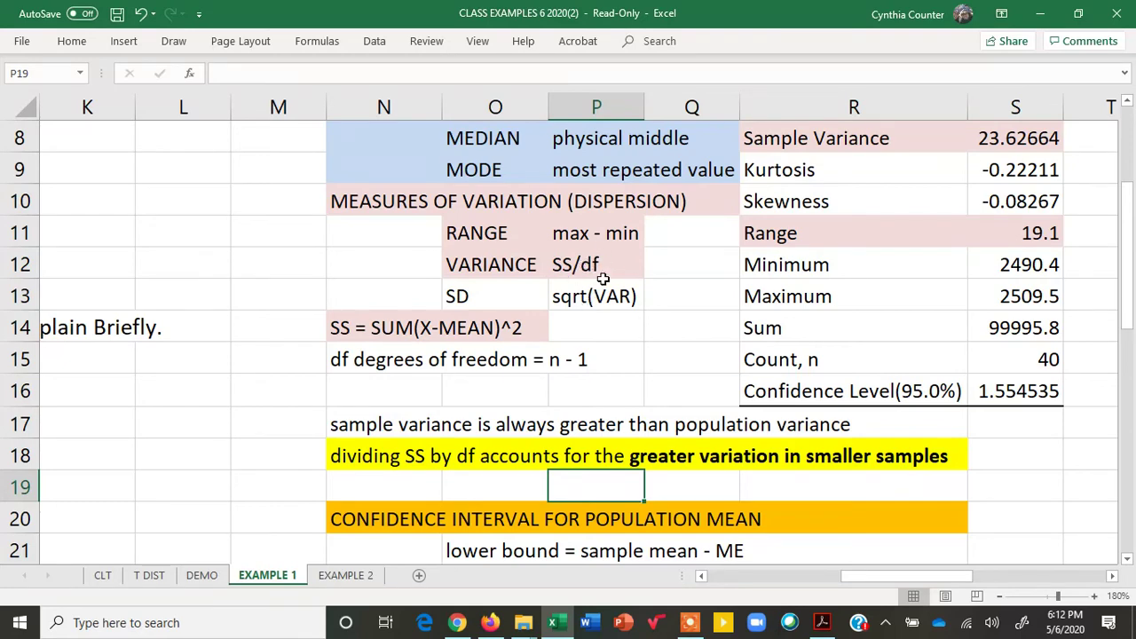
Calculate the sample variance in T8, beside the Sample Variance row, with the formula =VAR.S(A1:A41).
{"action": "left_click", "coordinate": [1113, 577]}
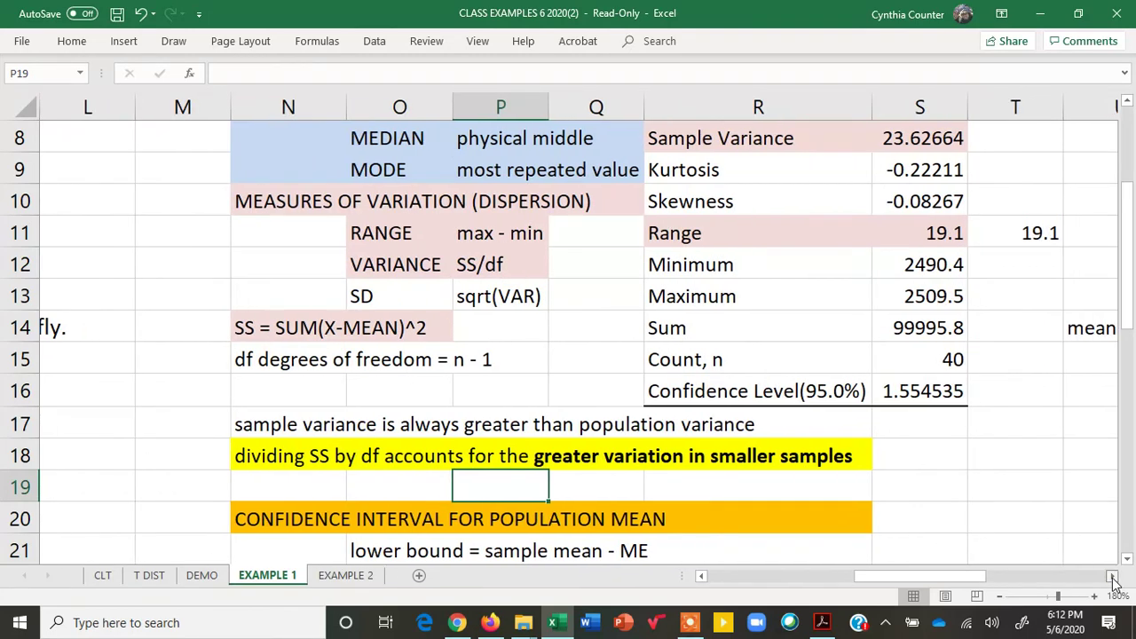
{"action": "left_click", "coordinate": [1112, 577]}
{"action": "left_click", "coordinate": [1112, 577]}
{"action": "left_click", "coordinate": [1113, 577]}
{"action": "left_click_drag", "start_coordinate": [1133, 268], "coordinate": [1132, 191]}
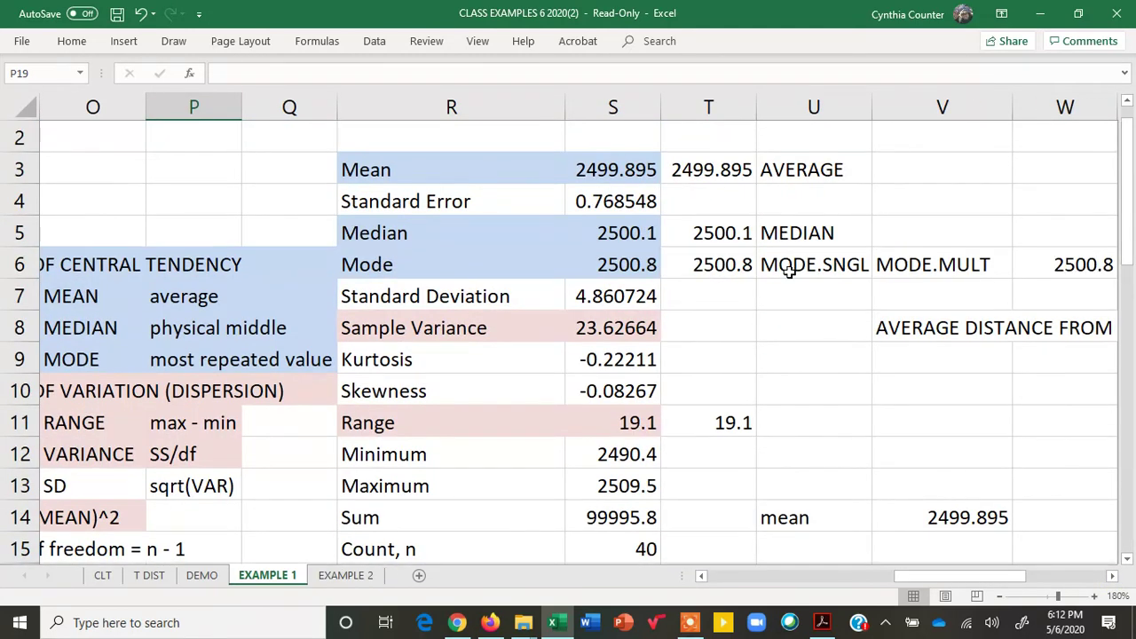
{"action": "left_click", "coordinate": [695, 325]}
{"action": "type", "text": "="}
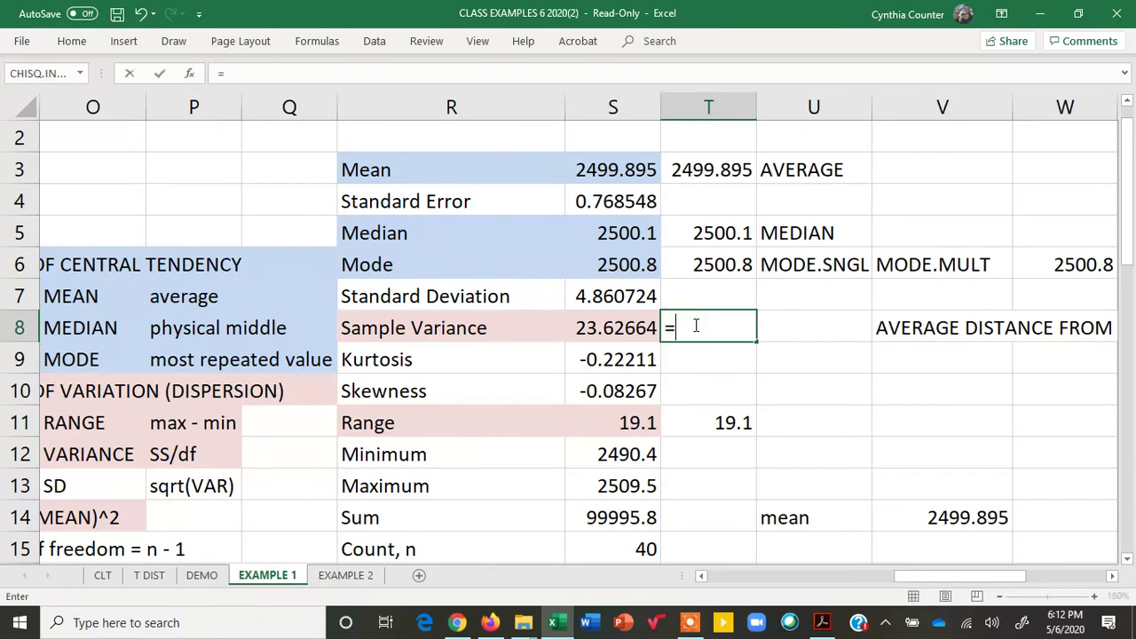
{"action": "type", "text": "var"}
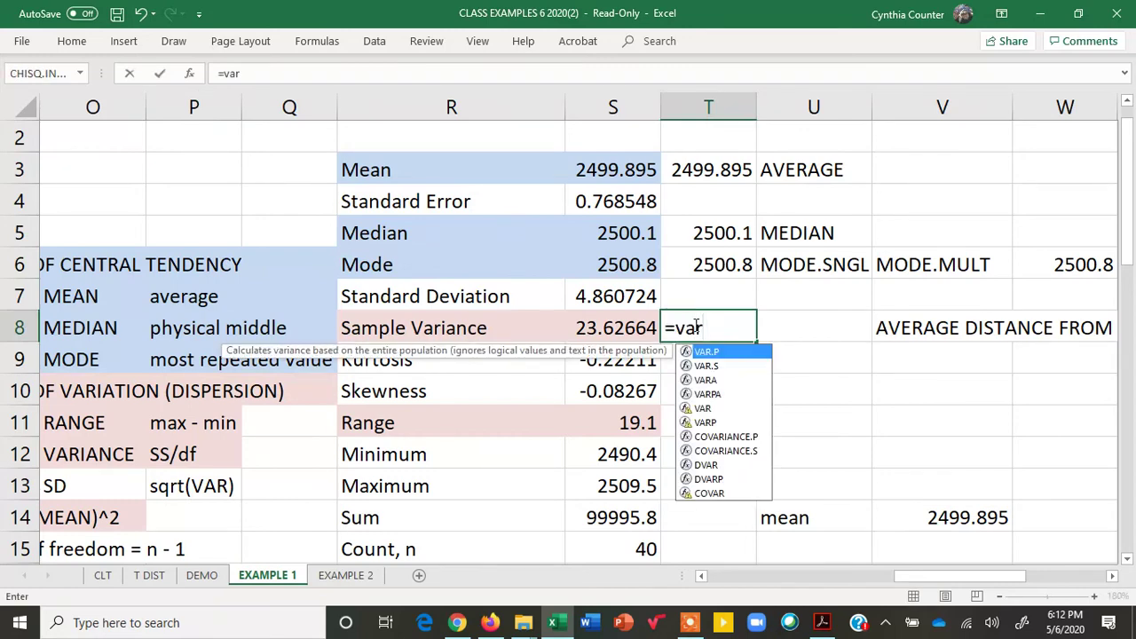
{"action": "double_click", "coordinate": [715, 367]}
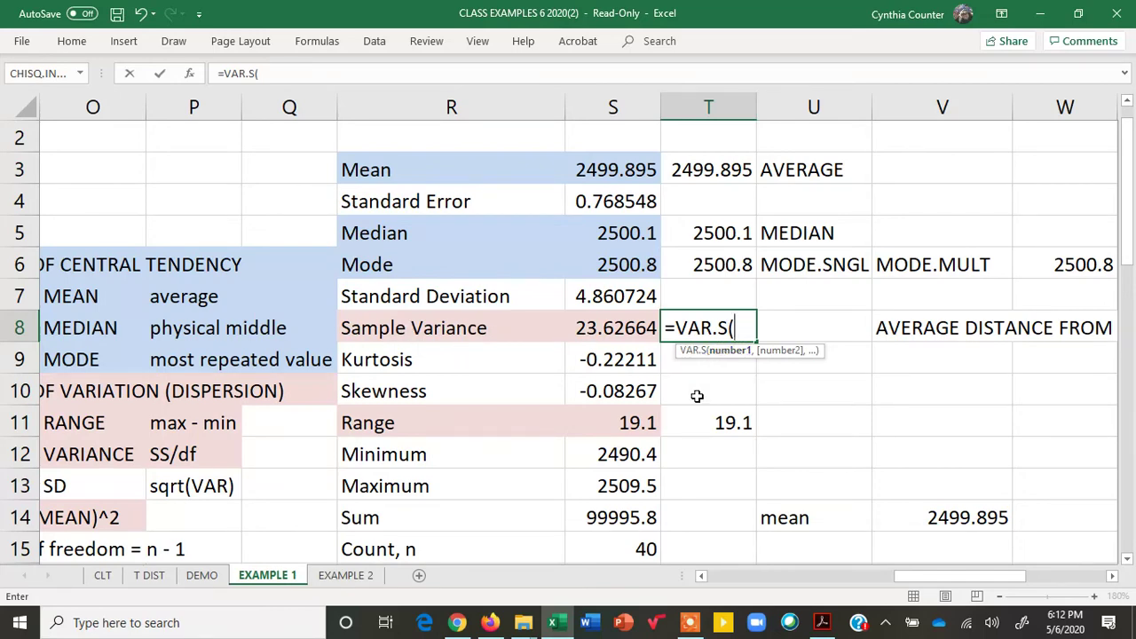
{"action": "type", "text": "A1:"}
{"action": "type", "text": "A41"}
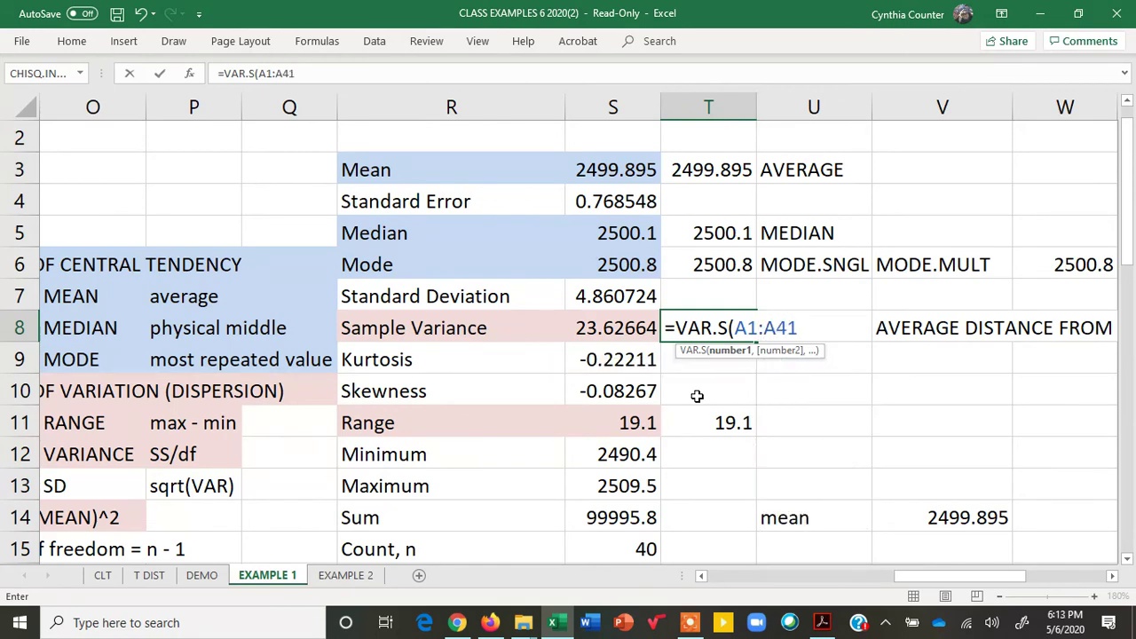
{"action": "type", "text": ")"}
{"action": "key", "text": "Return"}
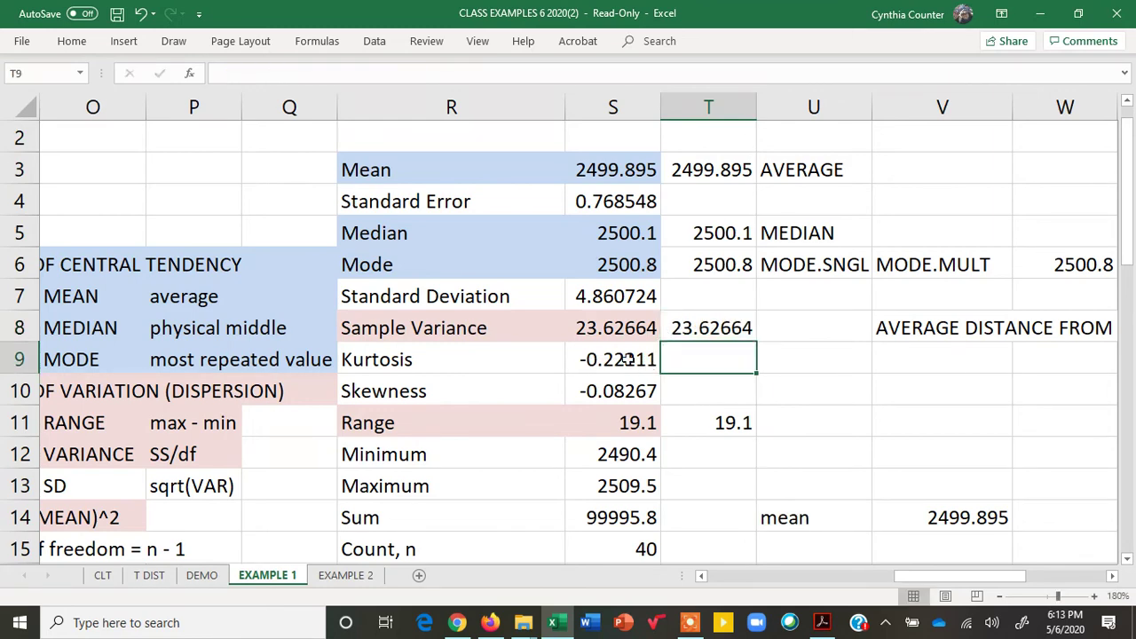
Calculate the population variance in U8 with the formula =VAR.P(A1:A41).
{"action": "left_click", "coordinate": [805, 328]}
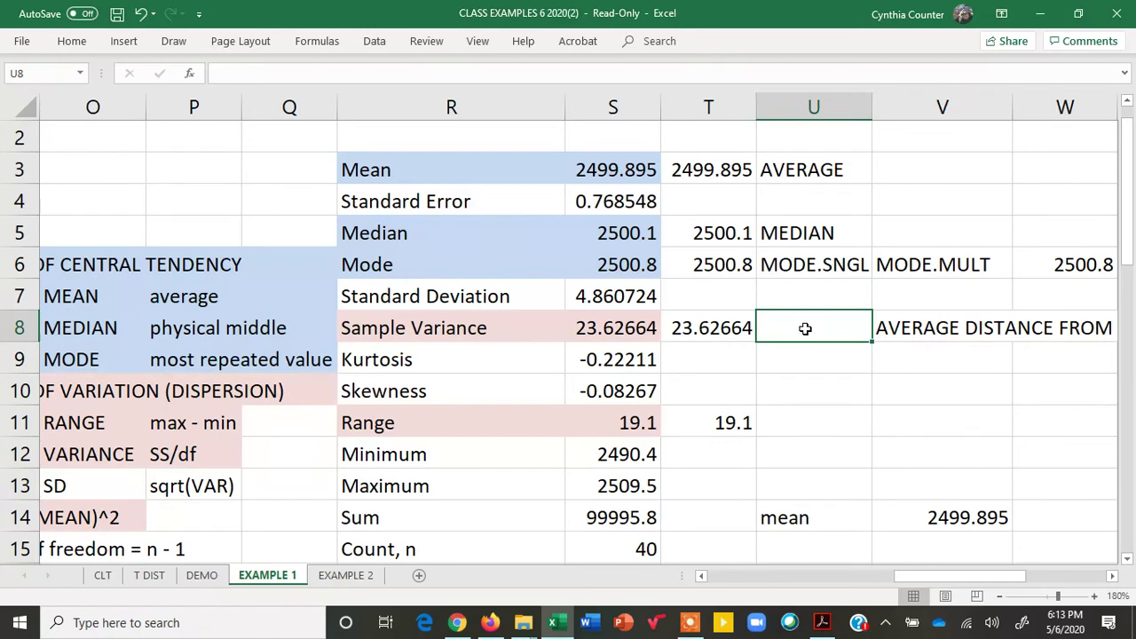
{"action": "type", "text": "="}
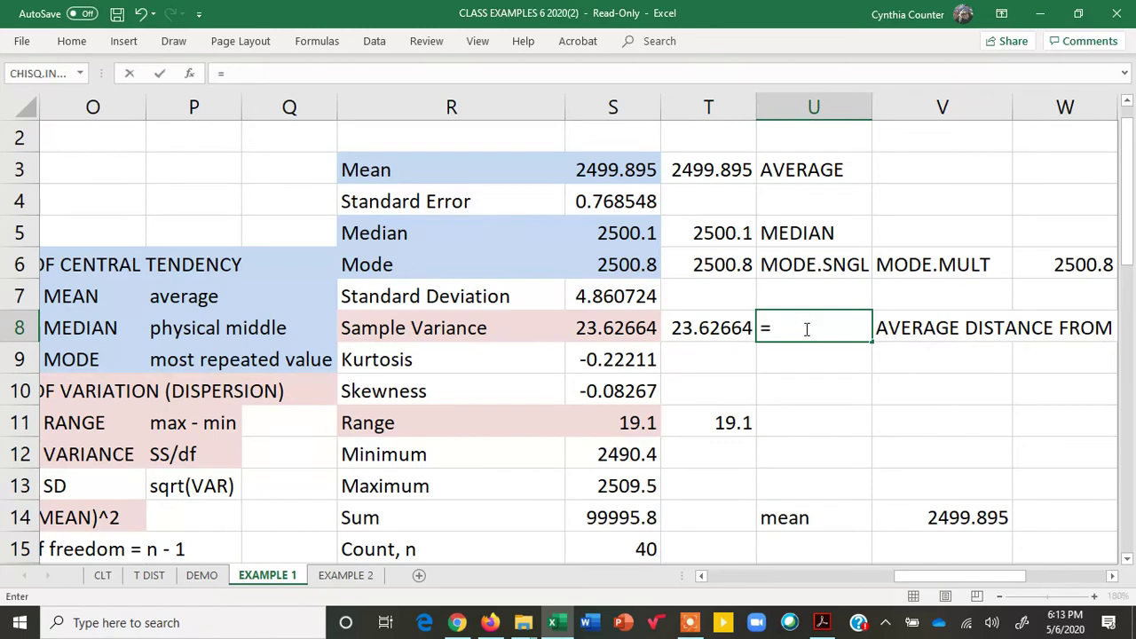
{"action": "type", "text": "VAR"}
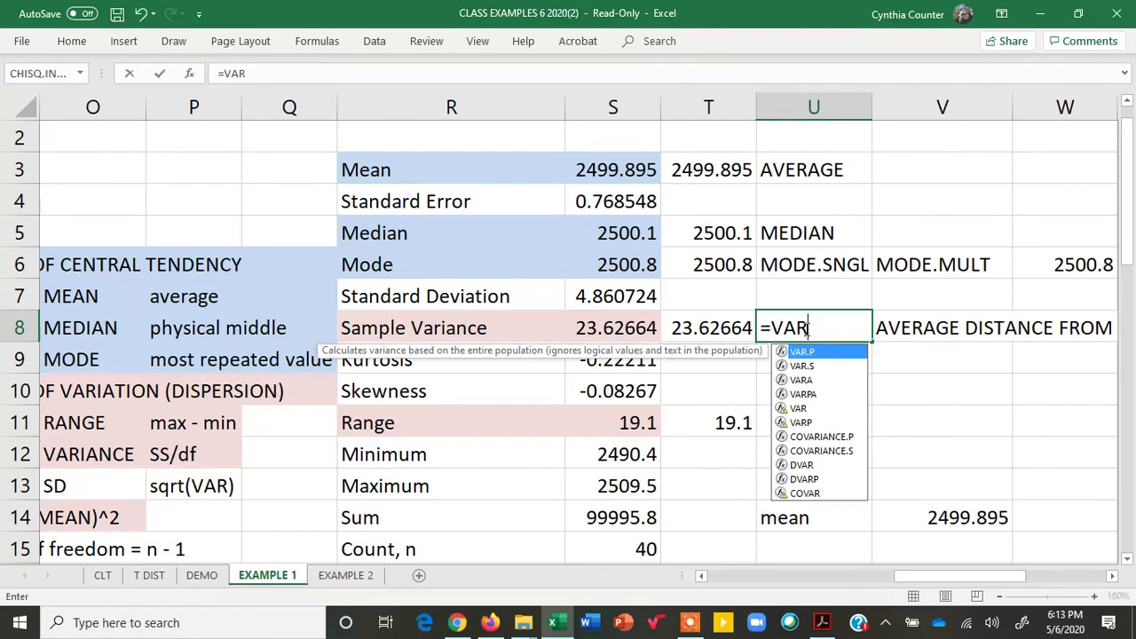
{"action": "double_click", "coordinate": [812, 352]}
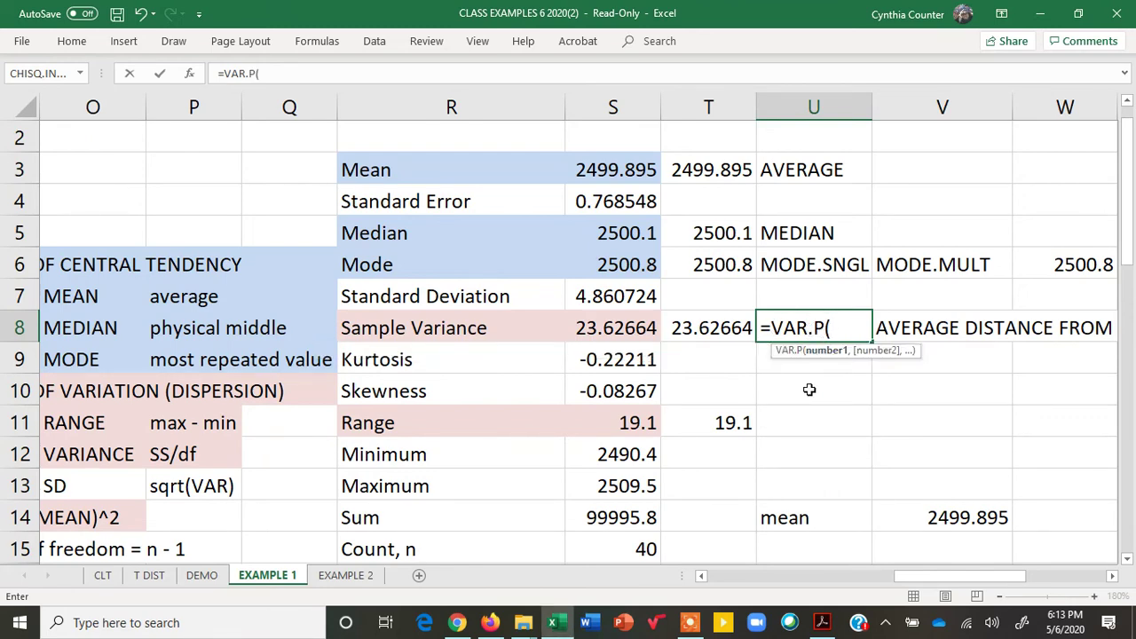
{"action": "type", "text": "A1:A41"}
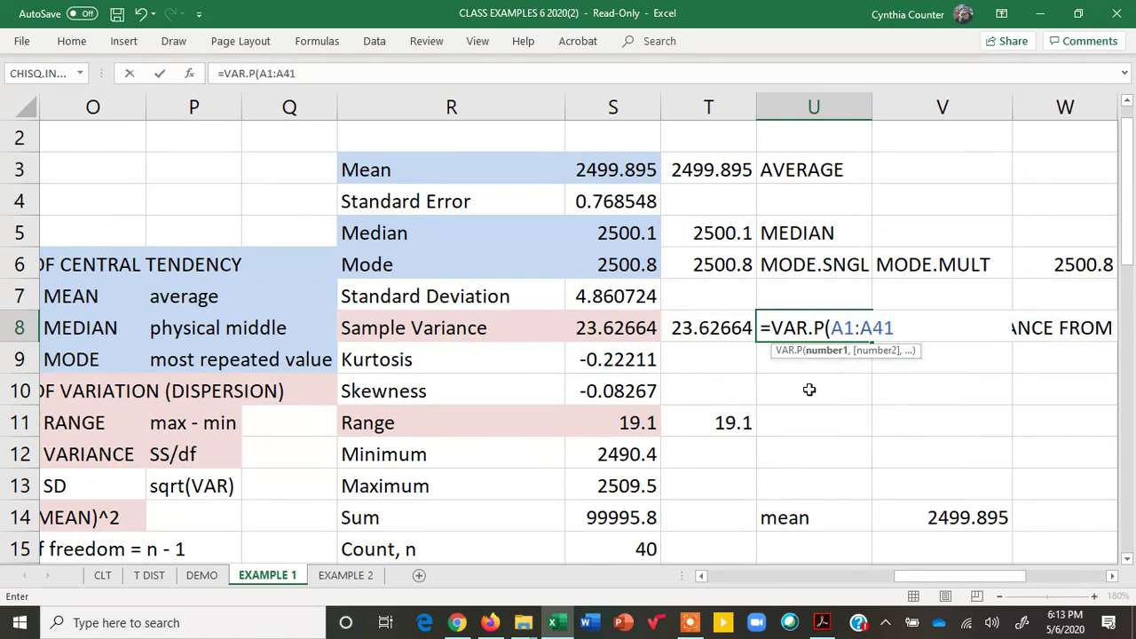
{"action": "type", "text": ")"}
{"action": "key", "text": "Return"}
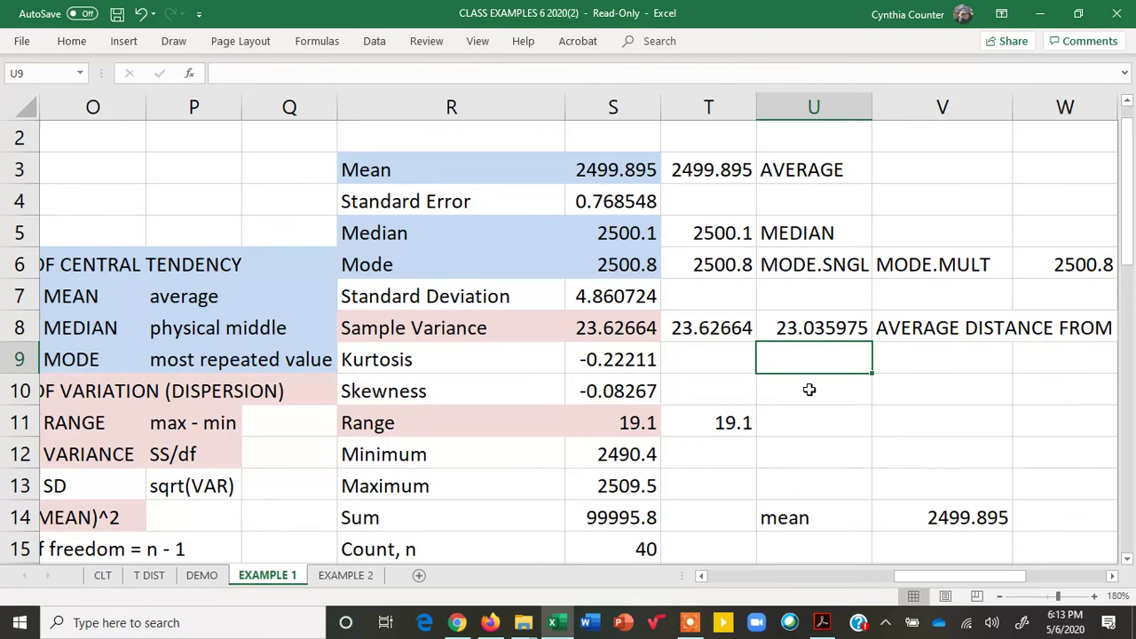
Compare the population variance formula in U8 with the sample variance formula in T8.
{"action": "left_click", "coordinate": [818, 331]}
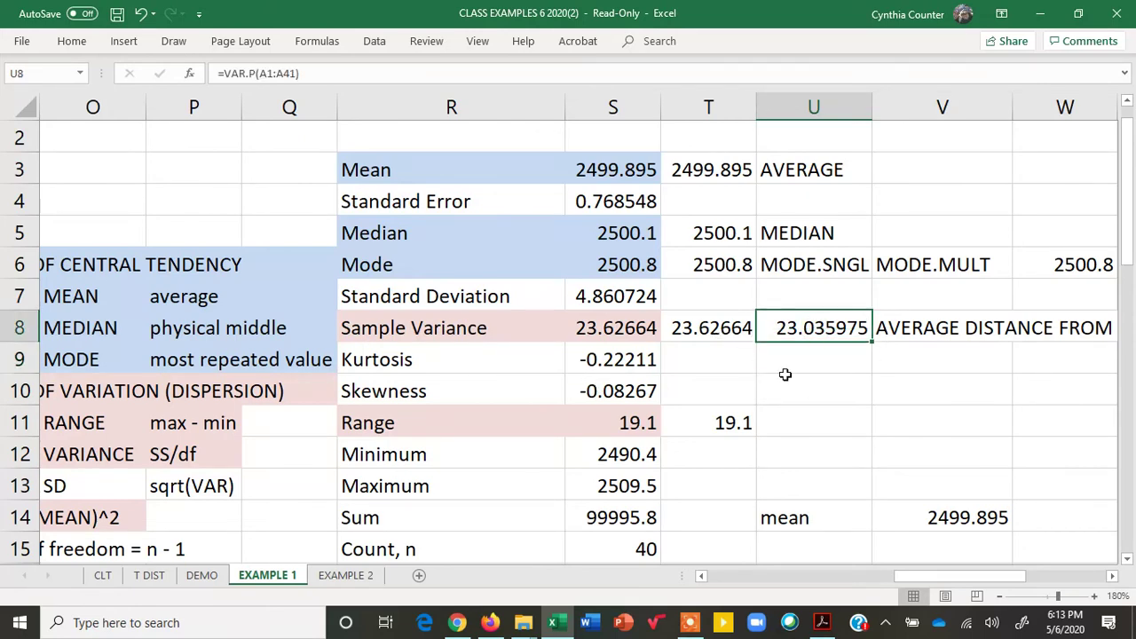
{"action": "left_click", "coordinate": [706, 325]}
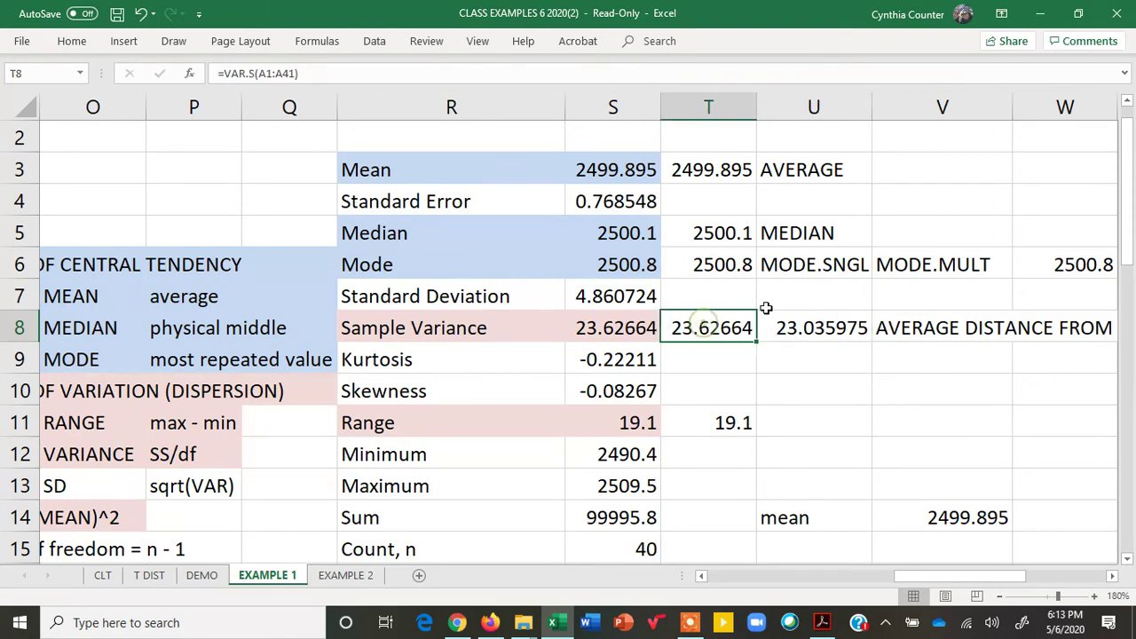
{"action": "left_click", "coordinate": [808, 328]}
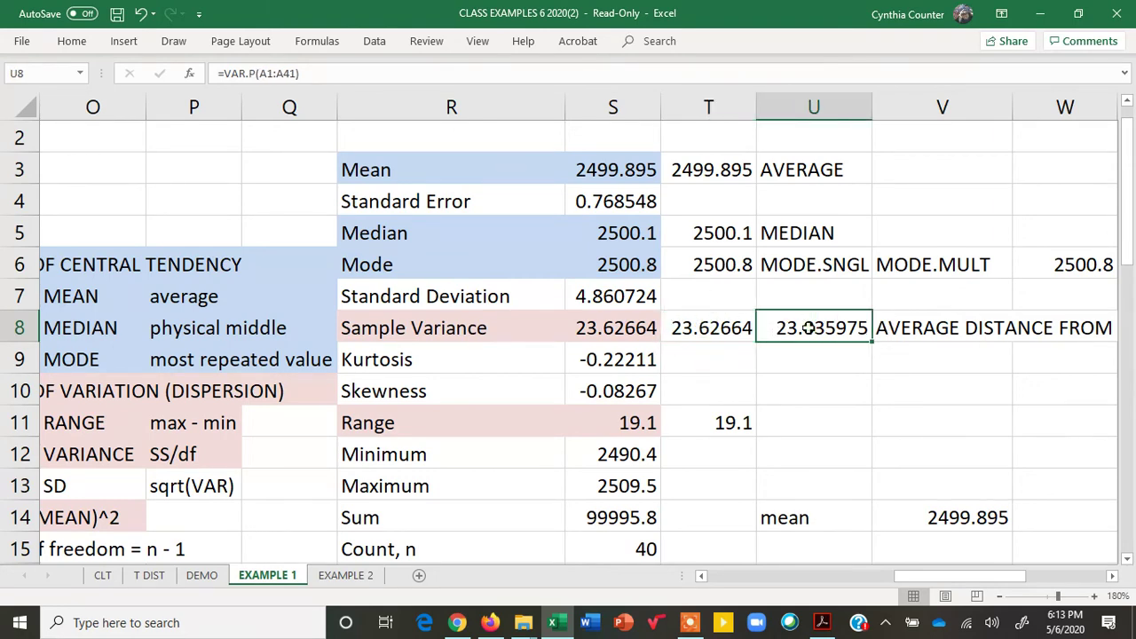
Italicize the note in N17 stating that sample variance is always greater than population variance.
{"action": "left_click_drag", "start_coordinate": [1132, 240], "coordinate": [1129, 321]}
{"action": "left_click_drag", "start_coordinate": [1015, 578], "coordinate": [987, 577]}
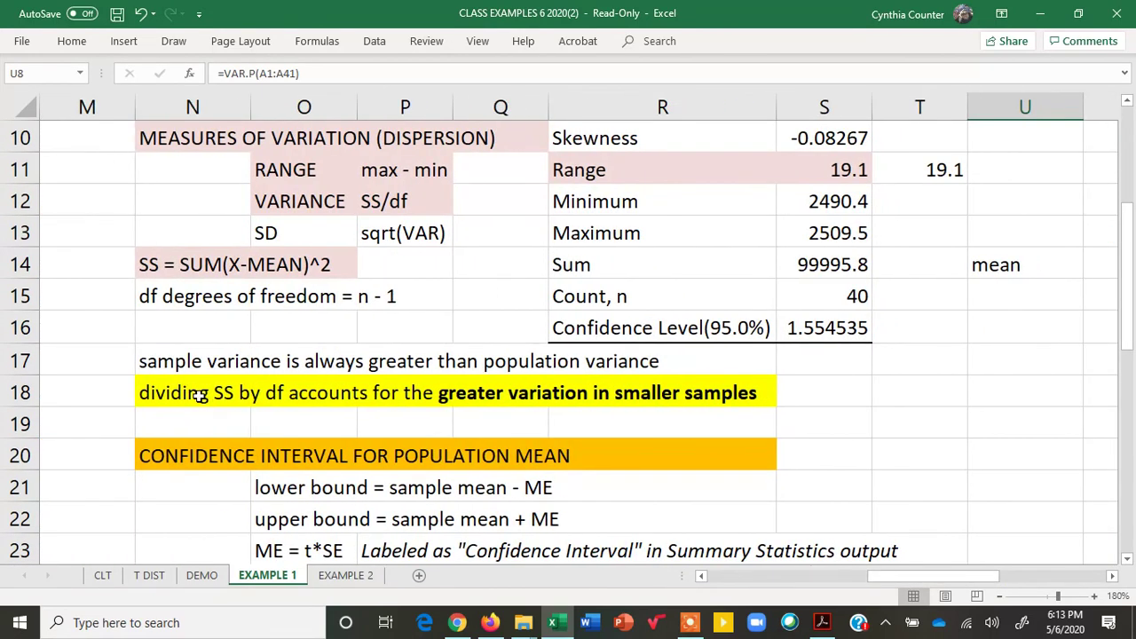
{"action": "left_click_drag", "start_coordinate": [151, 366], "coordinate": [609, 362]}
{"action": "left_click", "coordinate": [71, 40]}
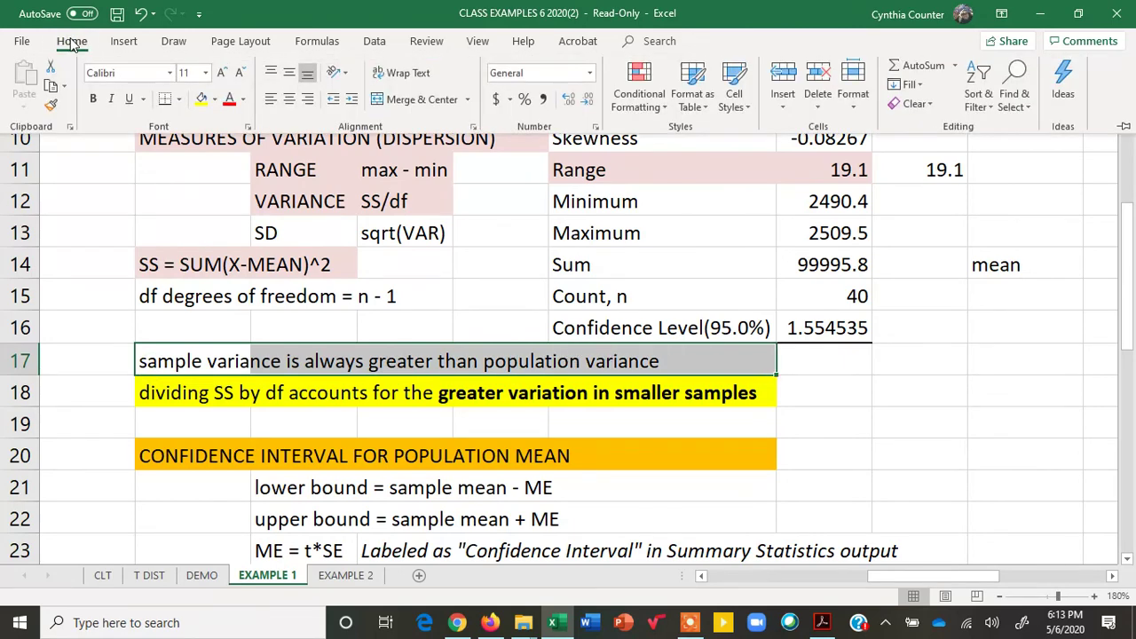
{"action": "left_click", "coordinate": [111, 99]}
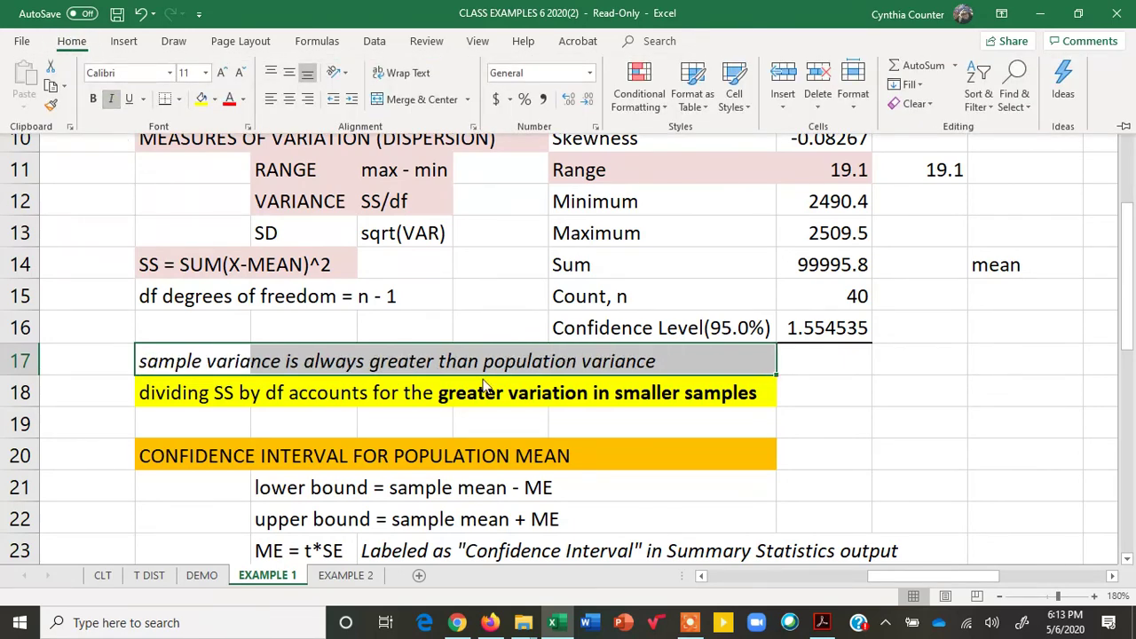
{"action": "left_click", "coordinate": [814, 366]}
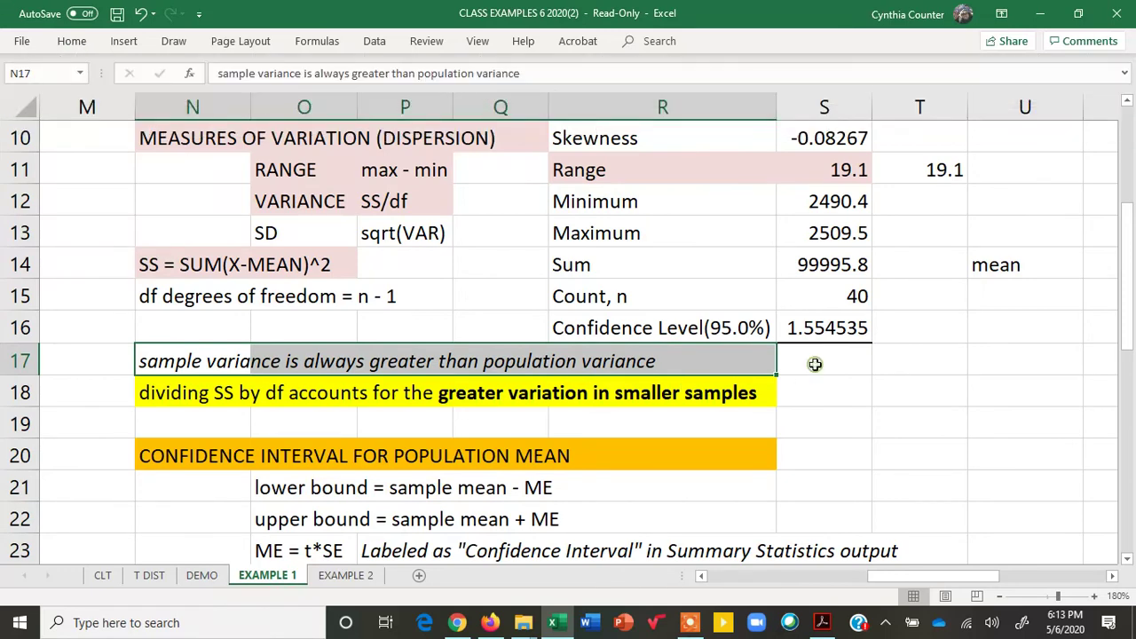
{"action": "left_click", "coordinate": [814, 365]}
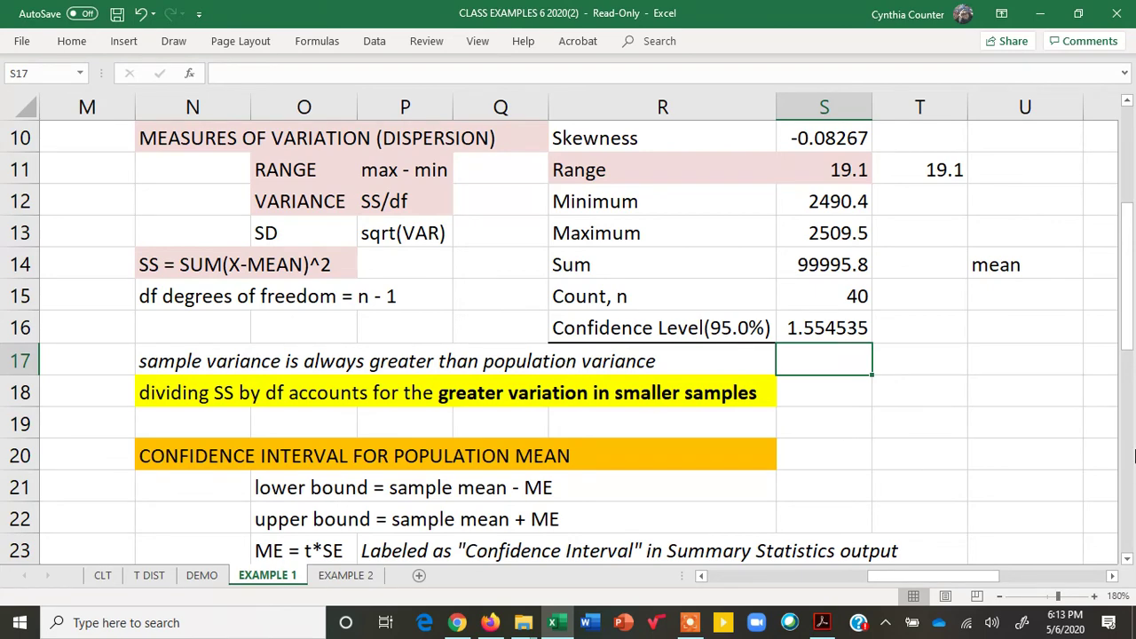
Fill the VAR.S result in T8 with the light red used for the measures of variation.
{"action": "left_click_drag", "start_coordinate": [1128, 317], "coordinate": [1130, 275]}
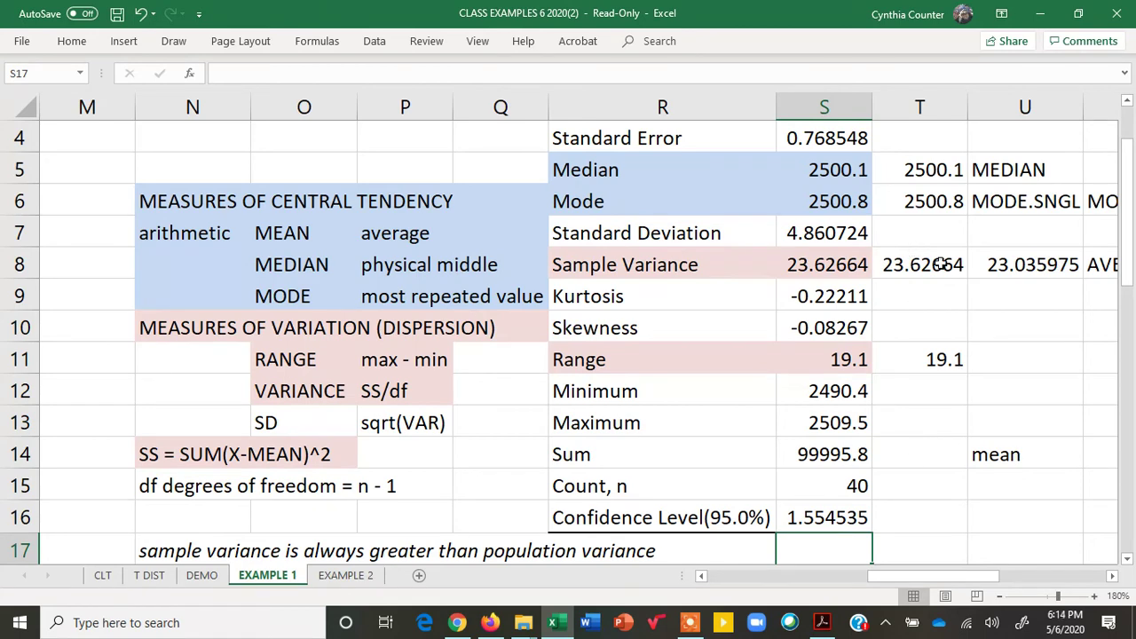
{"action": "left_click", "coordinate": [909, 265]}
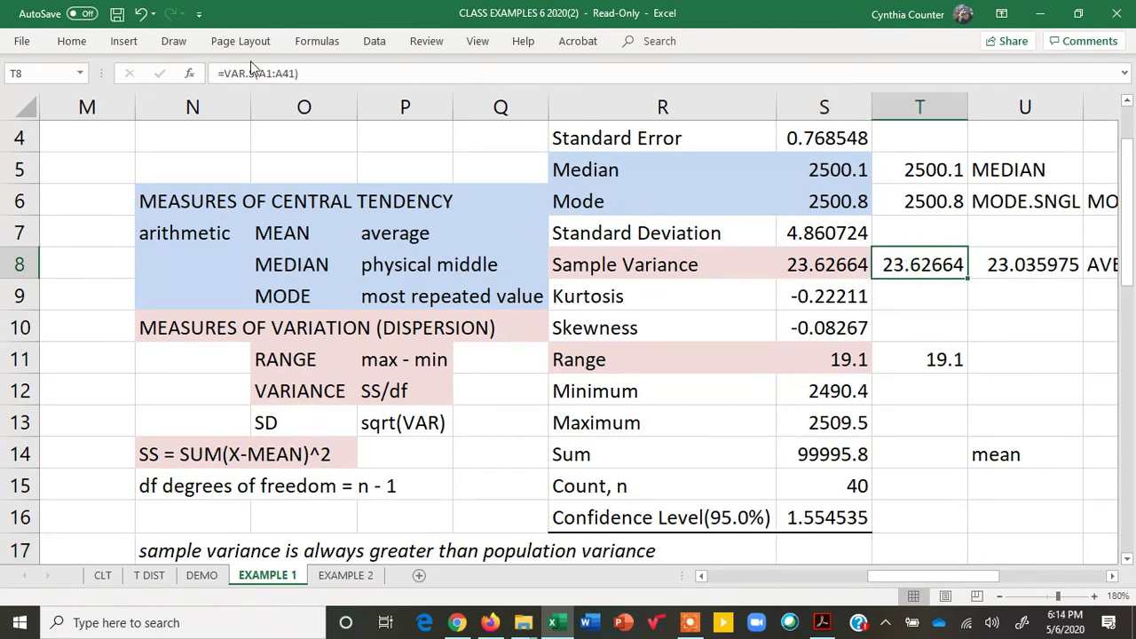
{"action": "left_click", "coordinate": [72, 43]}
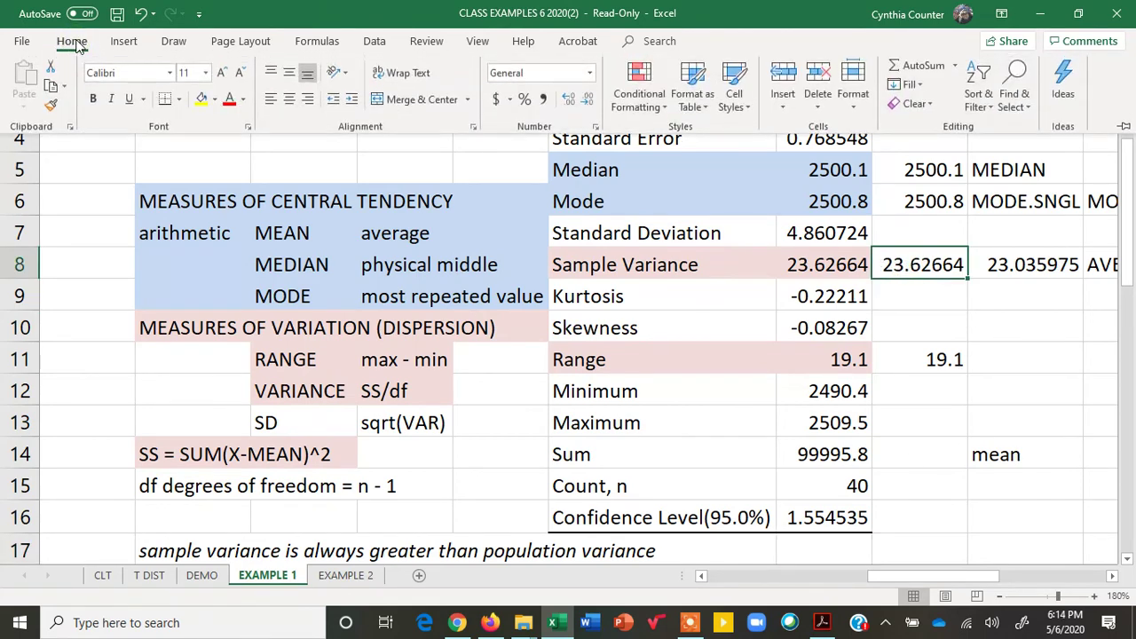
{"action": "left_click", "coordinate": [214, 99]}
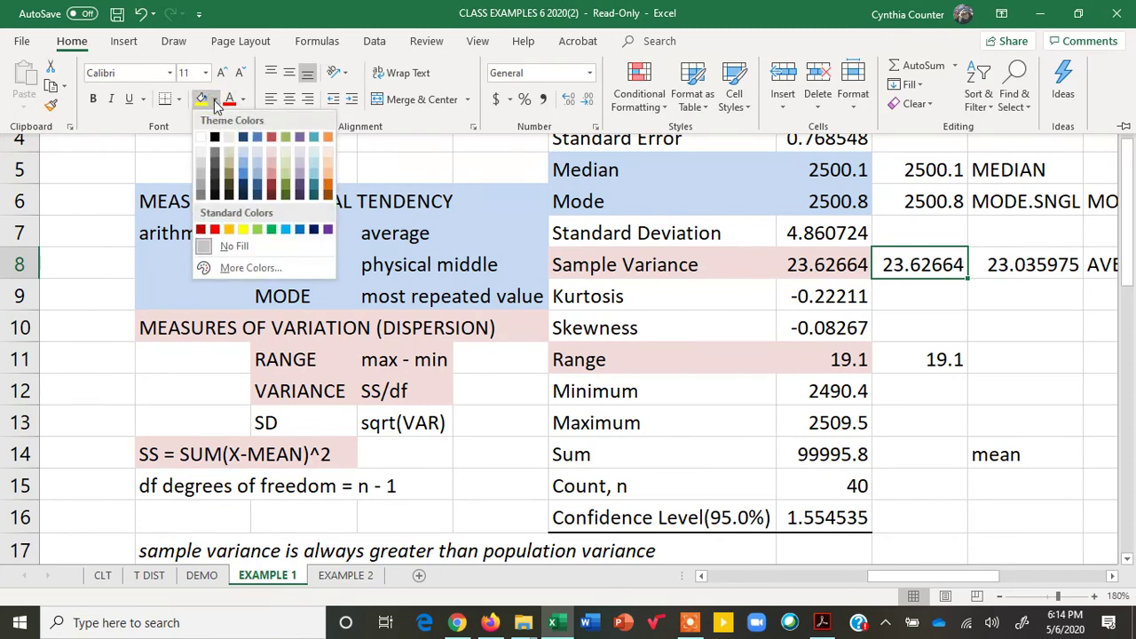
{"action": "left_click", "coordinate": [273, 156]}
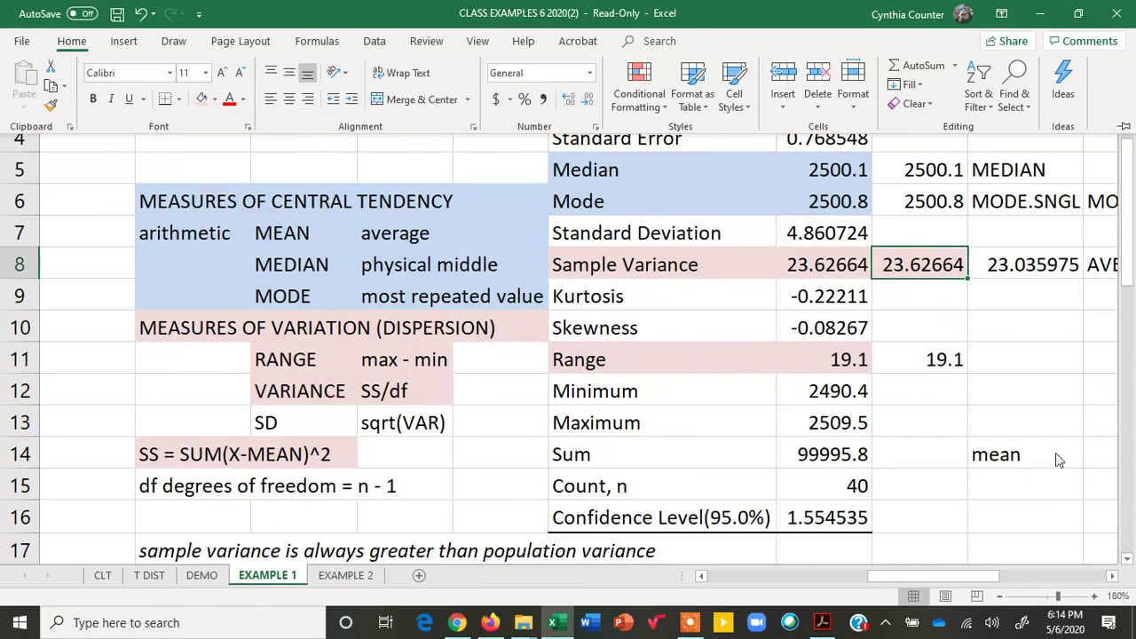
Extend the Sample Variance label in R8 to read "Sample Variance (VAR.S)".
{"action": "left_click", "coordinate": [1114, 578]}
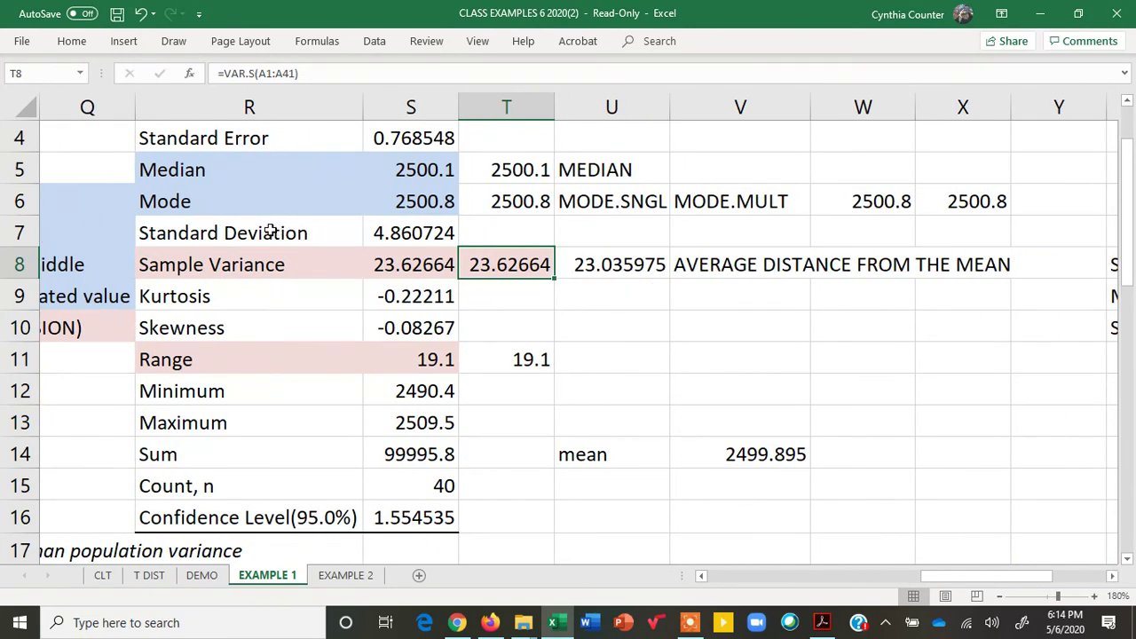
{"action": "left_click", "coordinate": [483, 295]}
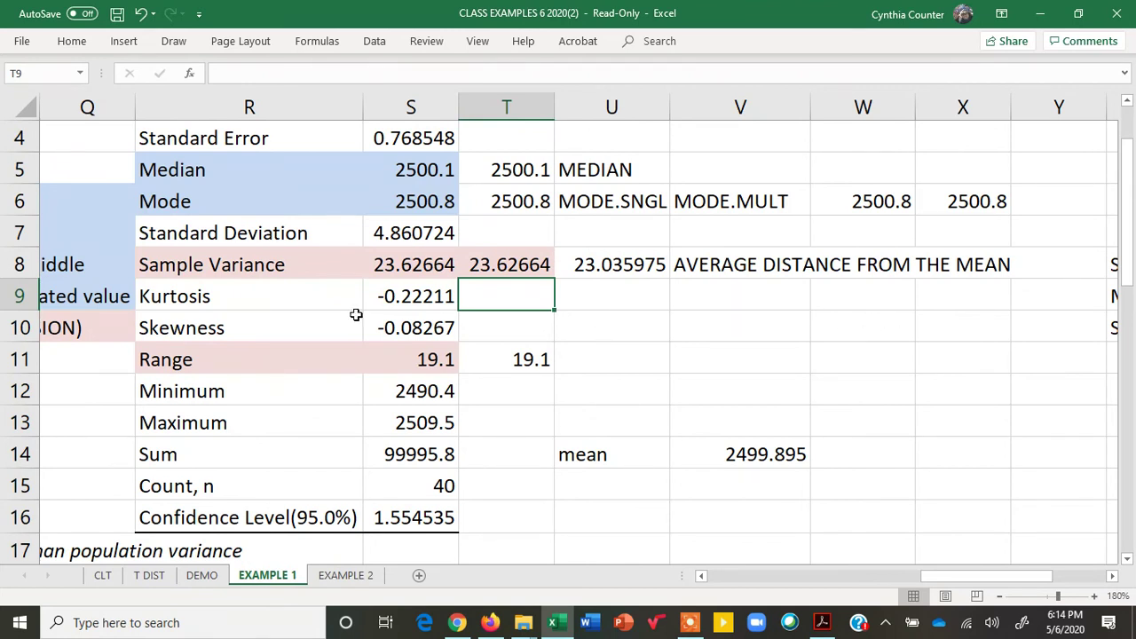
{"action": "double_click", "coordinate": [297, 265]}
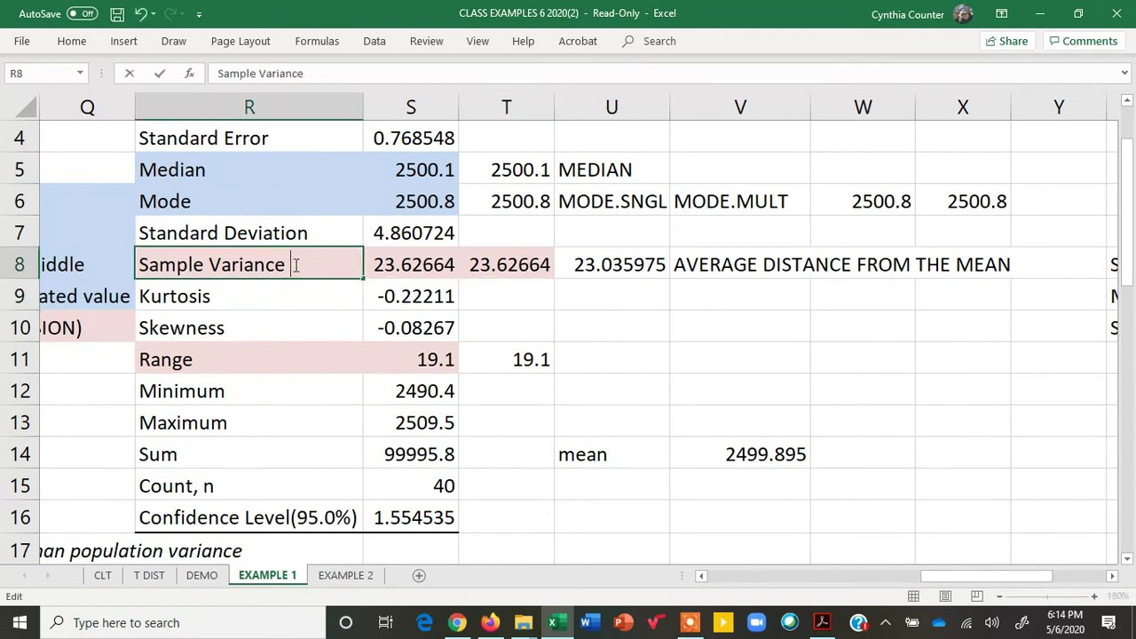
{"action": "type", "text": "(VAR.S"}
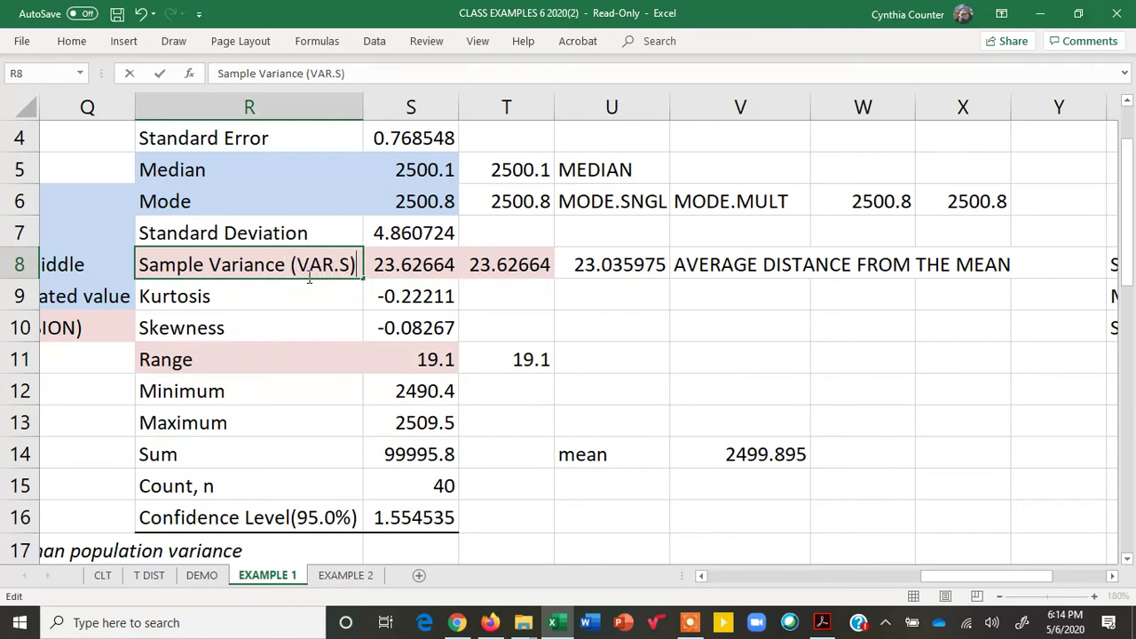
{"action": "left_click", "coordinate": [647, 299]}
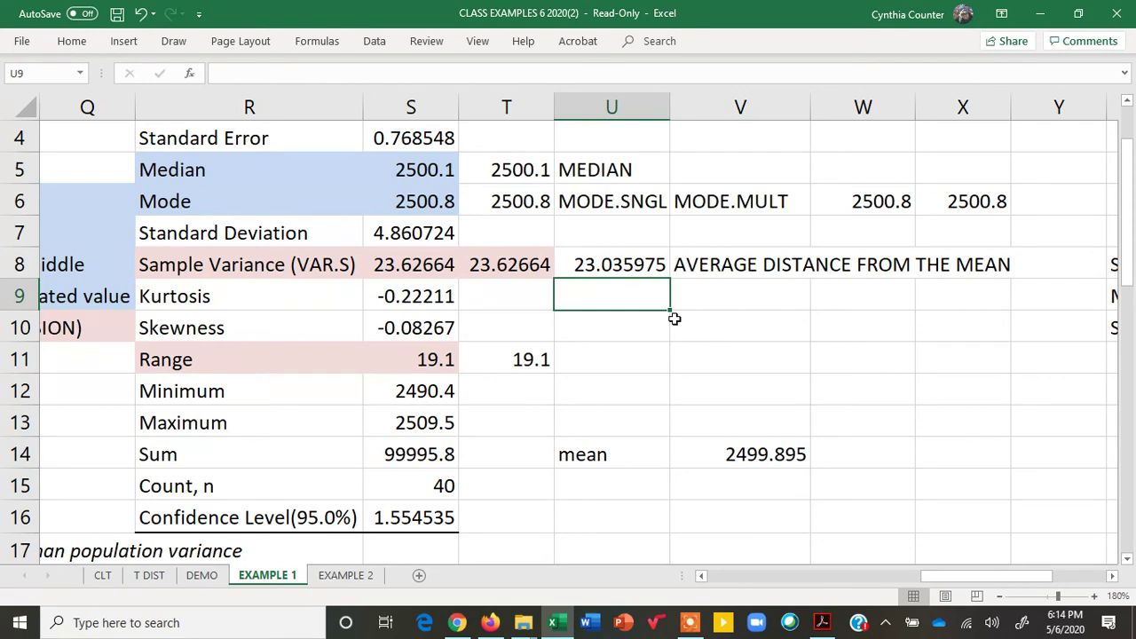
Fill the Standard Deviation label in R7 and its value in S7 with the same light red.
{"action": "left_click_drag", "start_coordinate": [1040, 578], "coordinate": [1003, 582]}
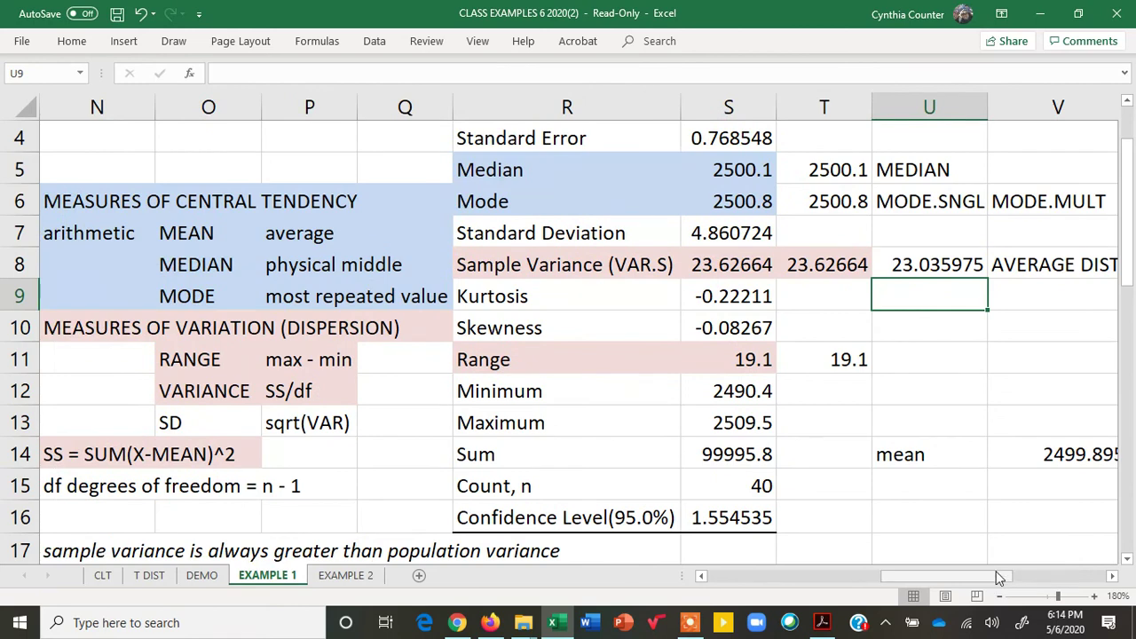
{"action": "left_click", "coordinate": [548, 264]}
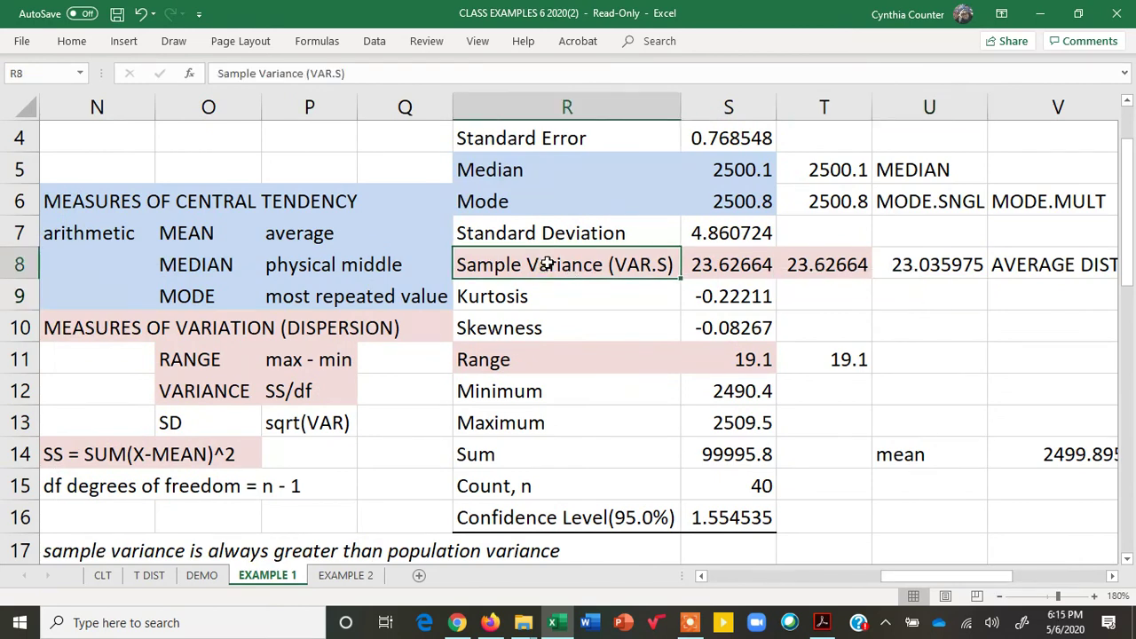
{"action": "left_click", "coordinate": [534, 231]}
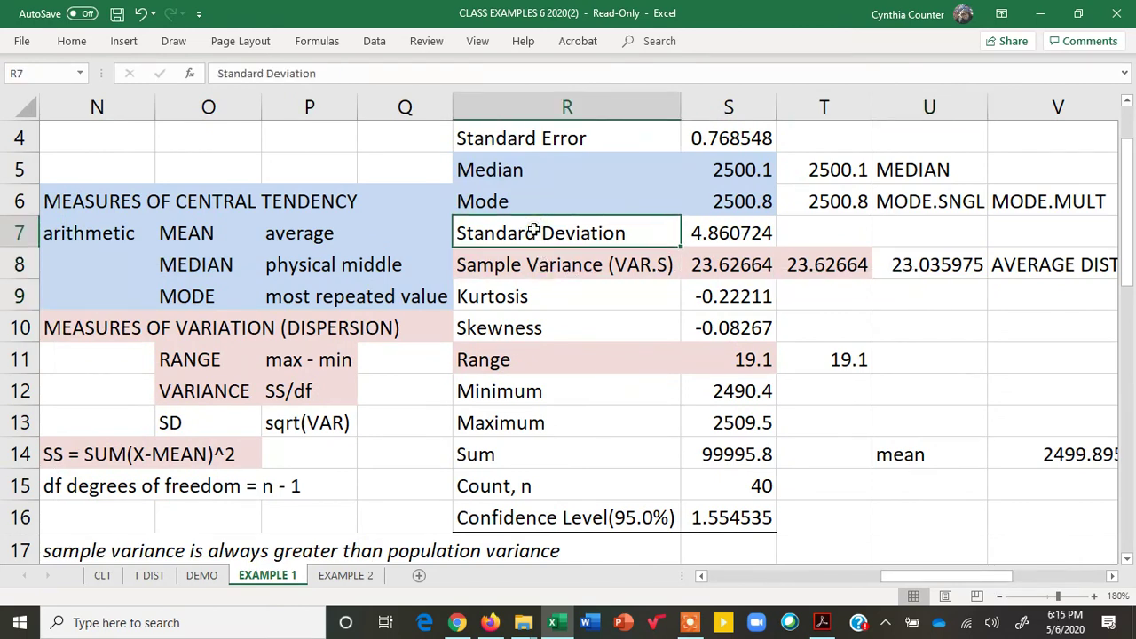
{"action": "left_click", "coordinate": [83, 42]}
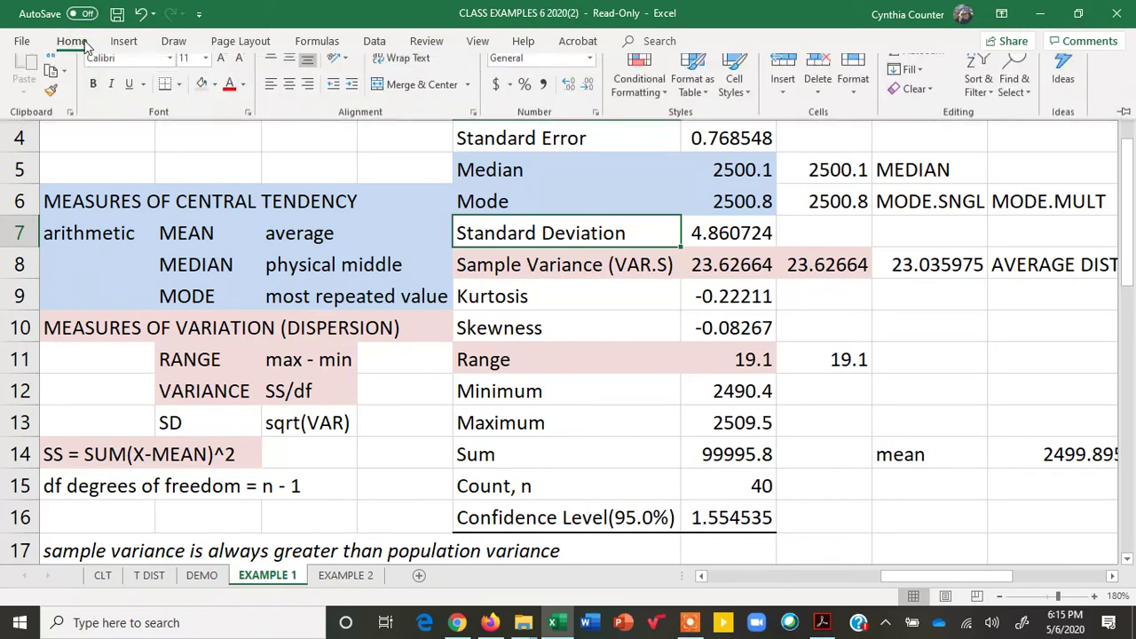
{"action": "left_click", "coordinate": [202, 99]}
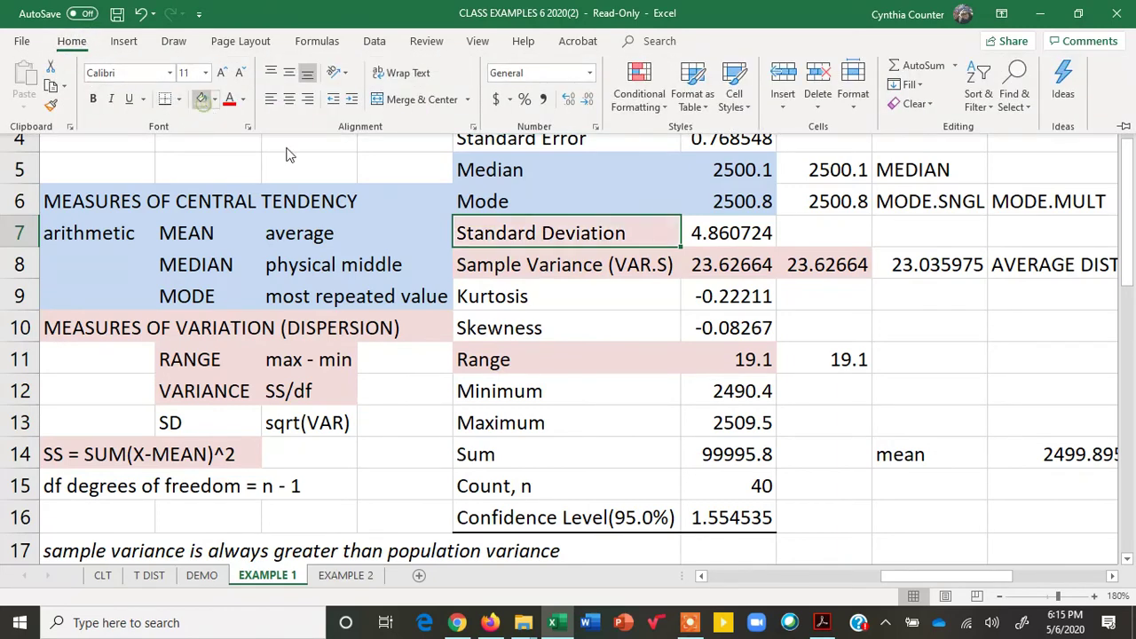
{"action": "left_click", "coordinate": [737, 229]}
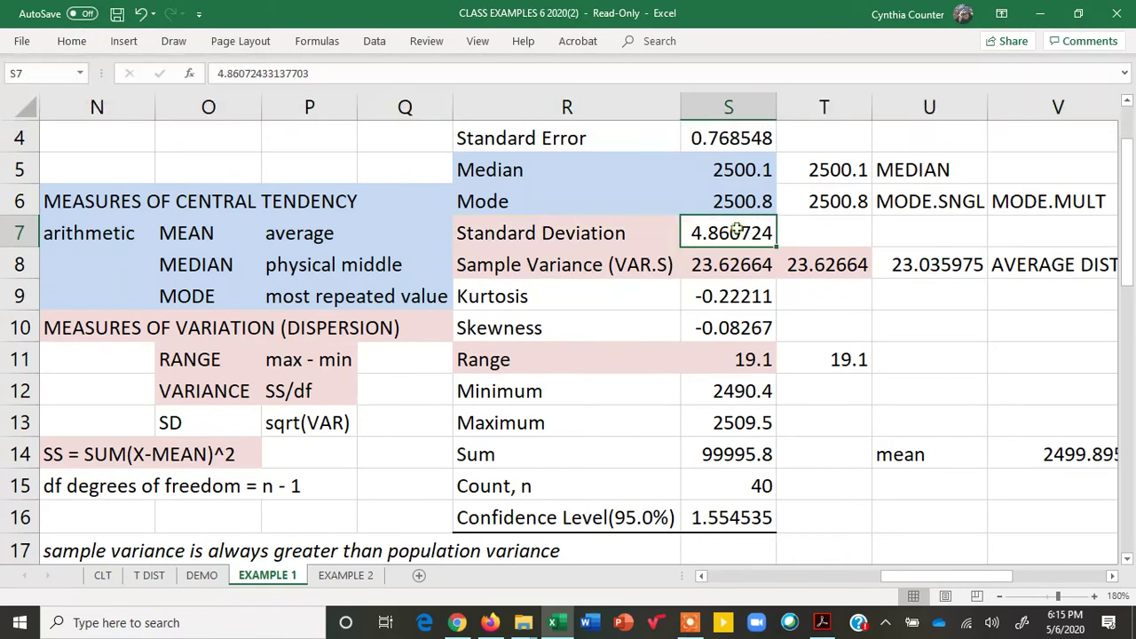
{"action": "left_click", "coordinate": [73, 47]}
{"action": "left_click", "coordinate": [202, 101]}
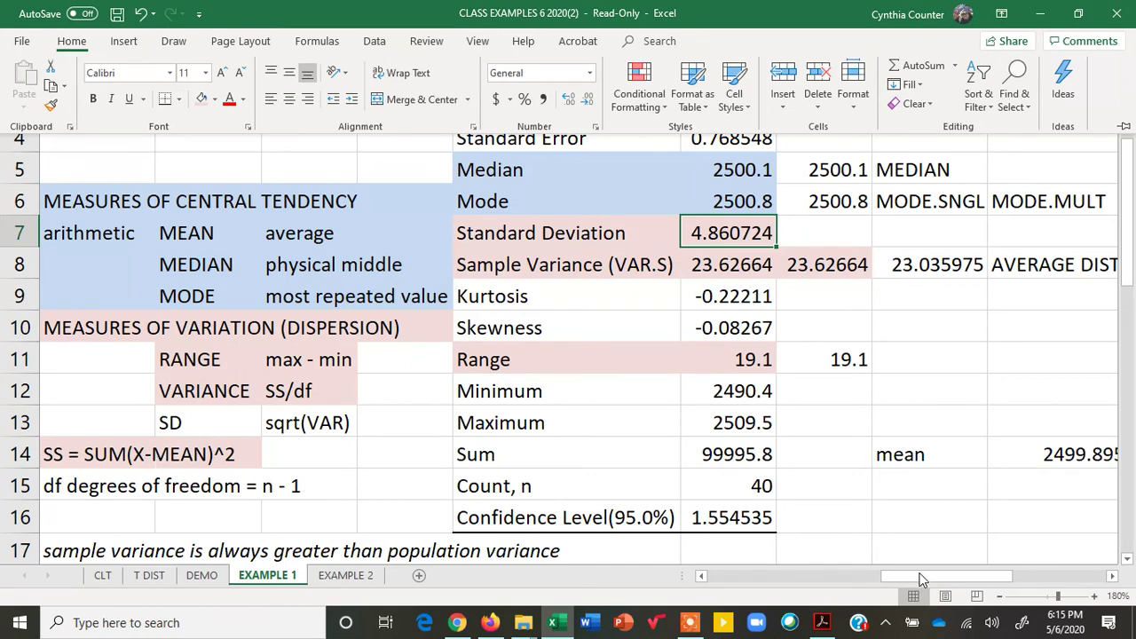
Fill the SD and sqrt(VAR) cells O13:P13 under Measures of Variation with the same light red.
{"action": "left_click_drag", "start_coordinate": [924, 580], "coordinate": [746, 580]}
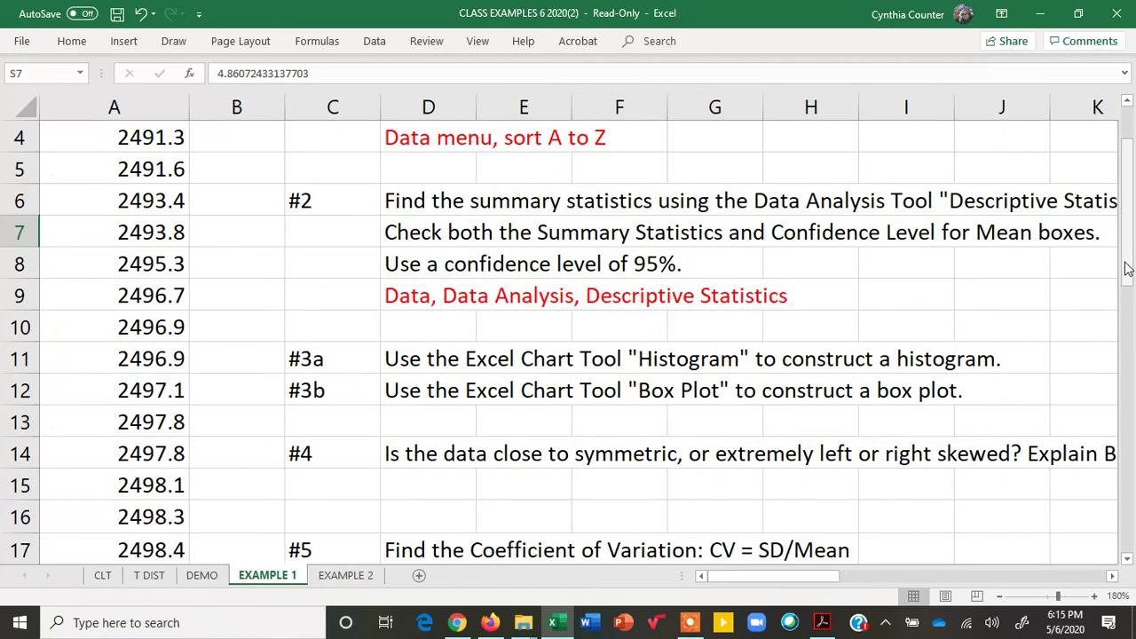
{"action": "left_click_drag", "start_coordinate": [1127, 213], "coordinate": [1129, 170]}
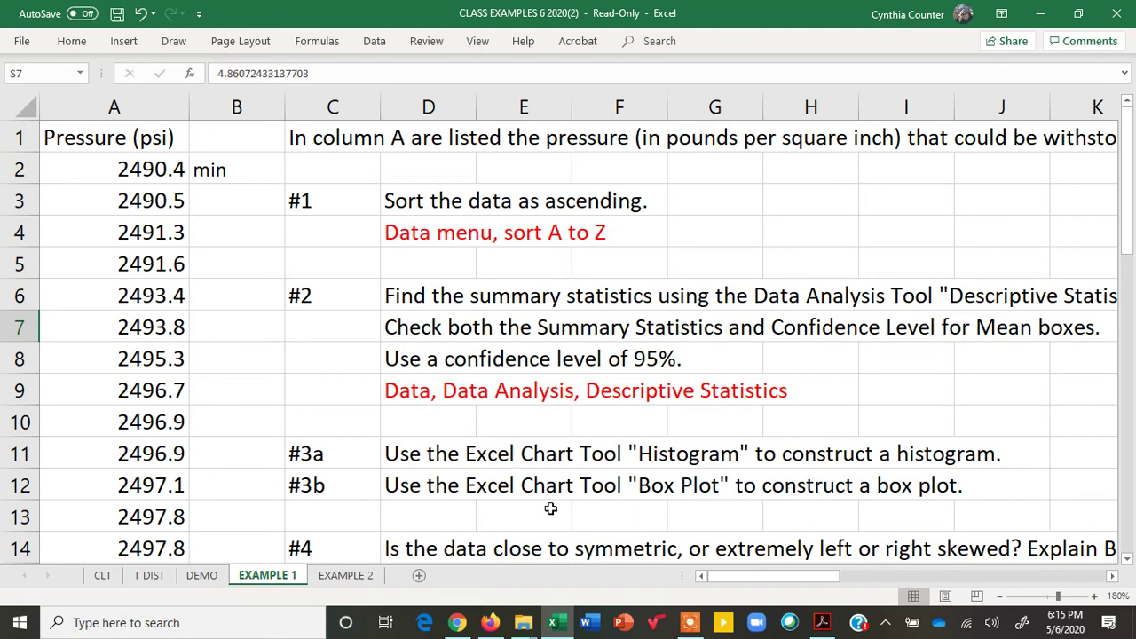
{"action": "left_click_drag", "start_coordinate": [796, 571], "coordinate": [943, 573]}
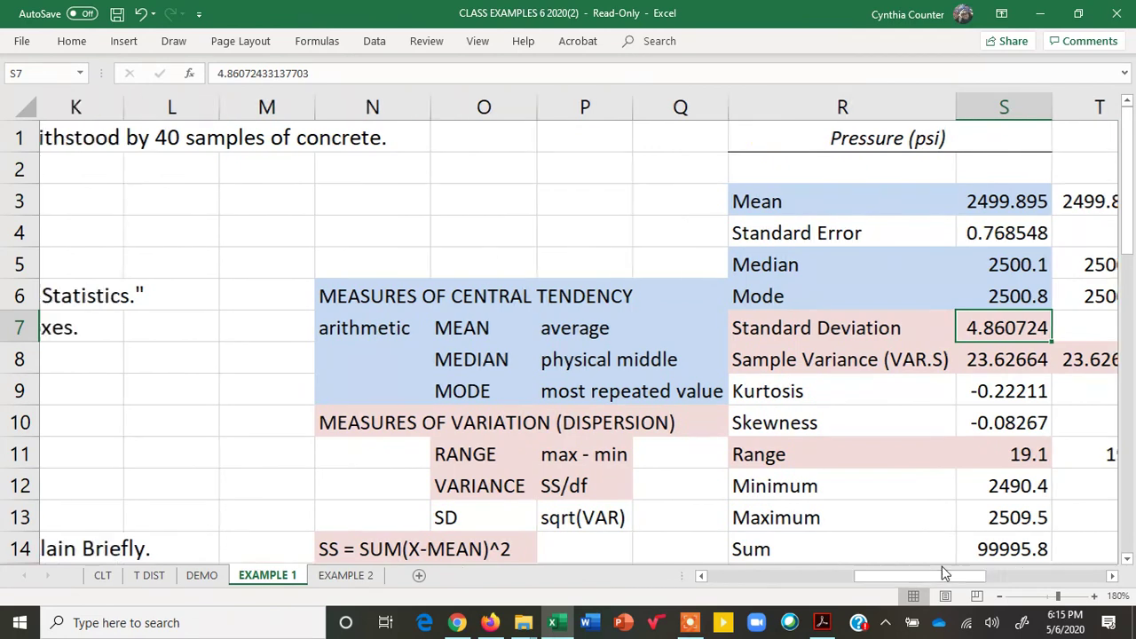
{"action": "left_click", "coordinate": [375, 519]}
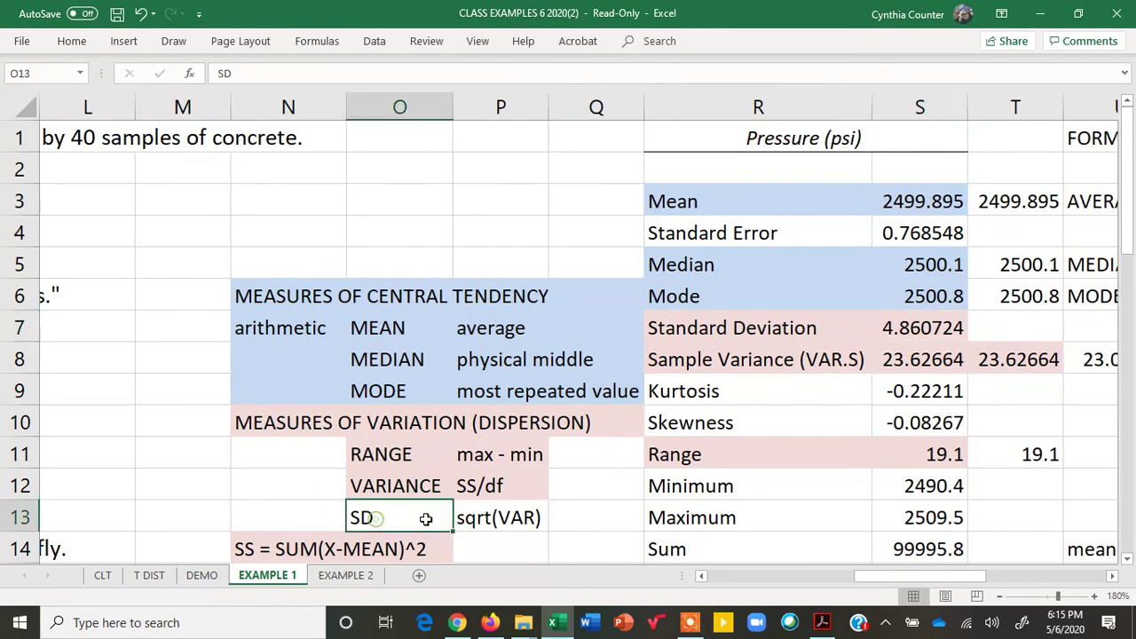
{"action": "left_click_drag", "start_coordinate": [426, 519], "coordinate": [511, 518]}
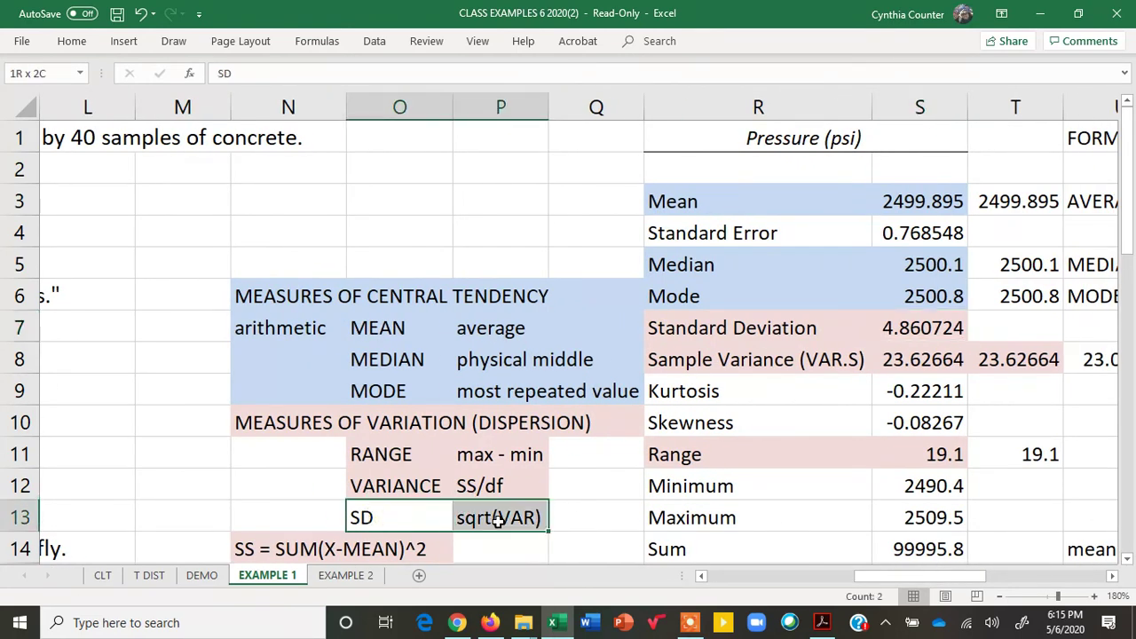
{"action": "left_click", "coordinate": [77, 43]}
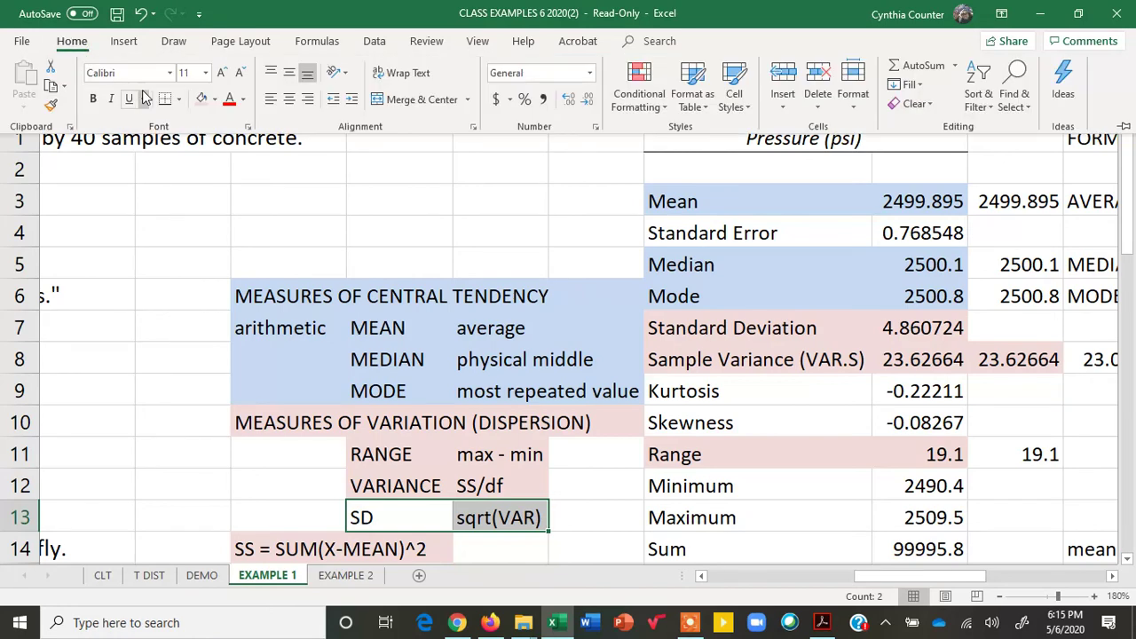
{"action": "left_click", "coordinate": [202, 101]}
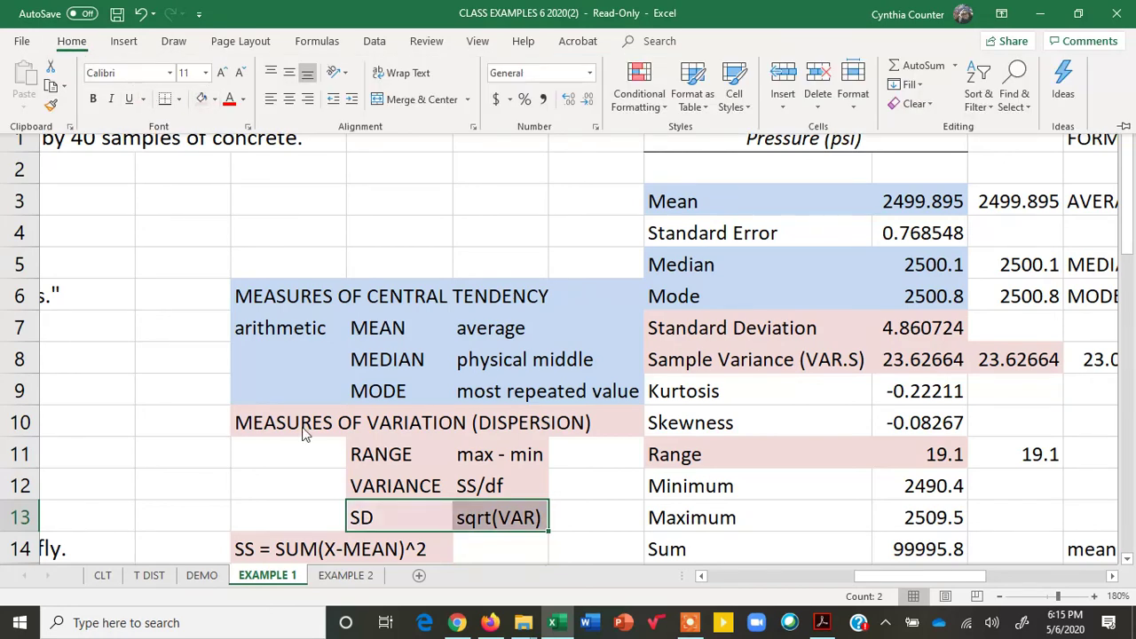
Calculate the sample standard deviation in T7 with =STDEV.S(A1:A41), beside the Standard Deviation row of the statistics table.
{"action": "left_click", "coordinate": [497, 519]}
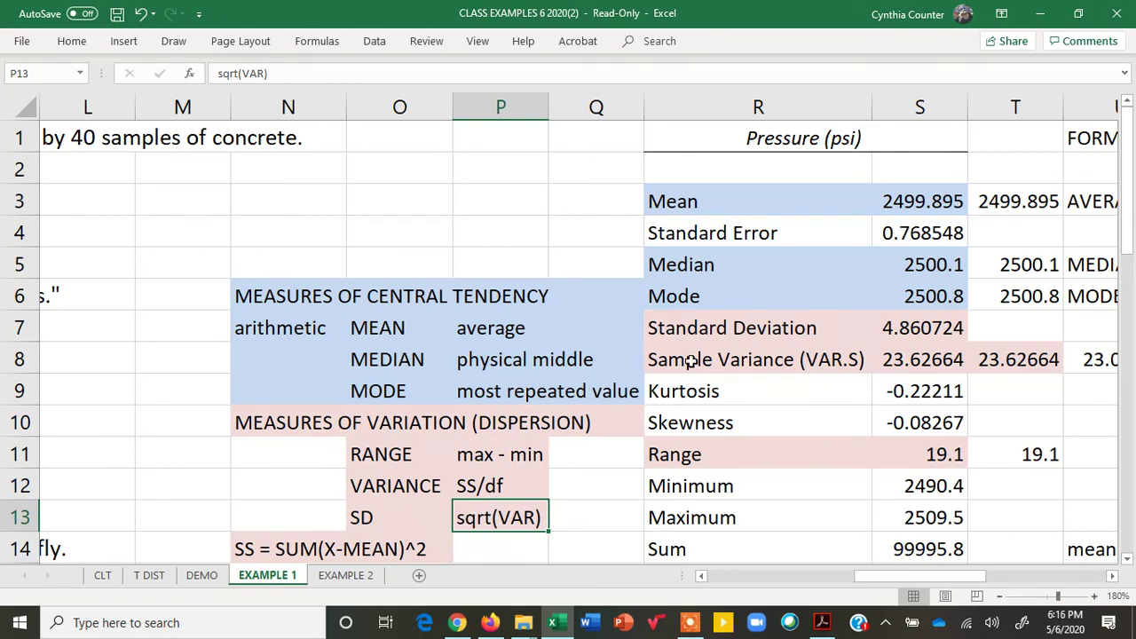
{"action": "left_click_drag", "start_coordinate": [679, 327], "coordinate": [891, 316]}
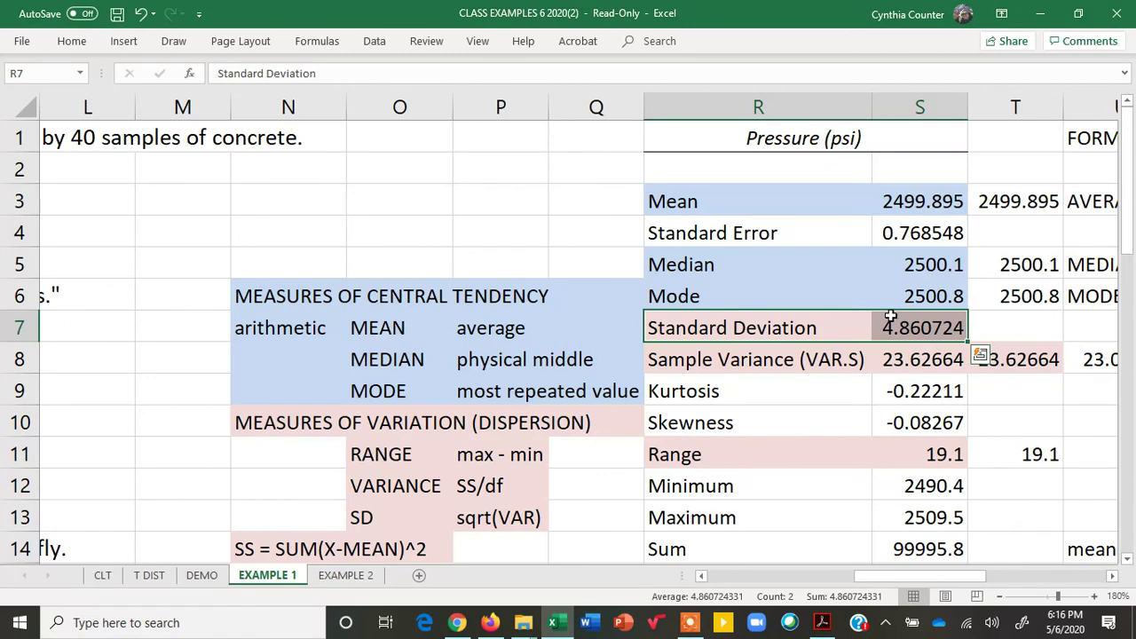
{"action": "left_click", "coordinate": [1001, 325]}
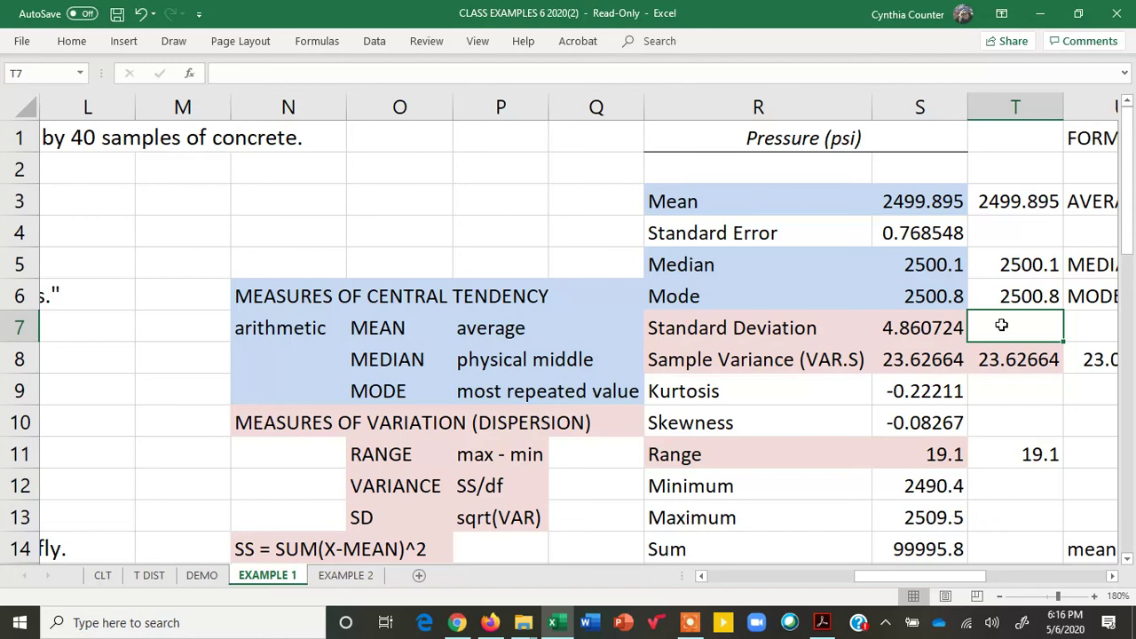
{"action": "scroll", "coordinate": [1001, 325], "scroll_direction": "right", "scroll_amount": 3}
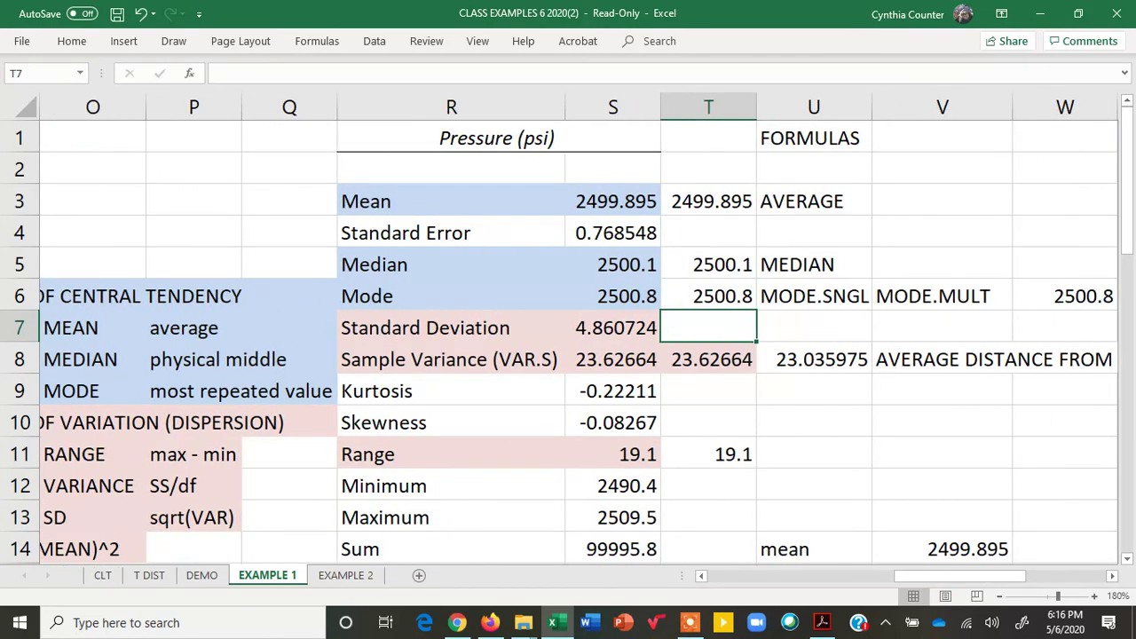
{"action": "type", "text": "="}
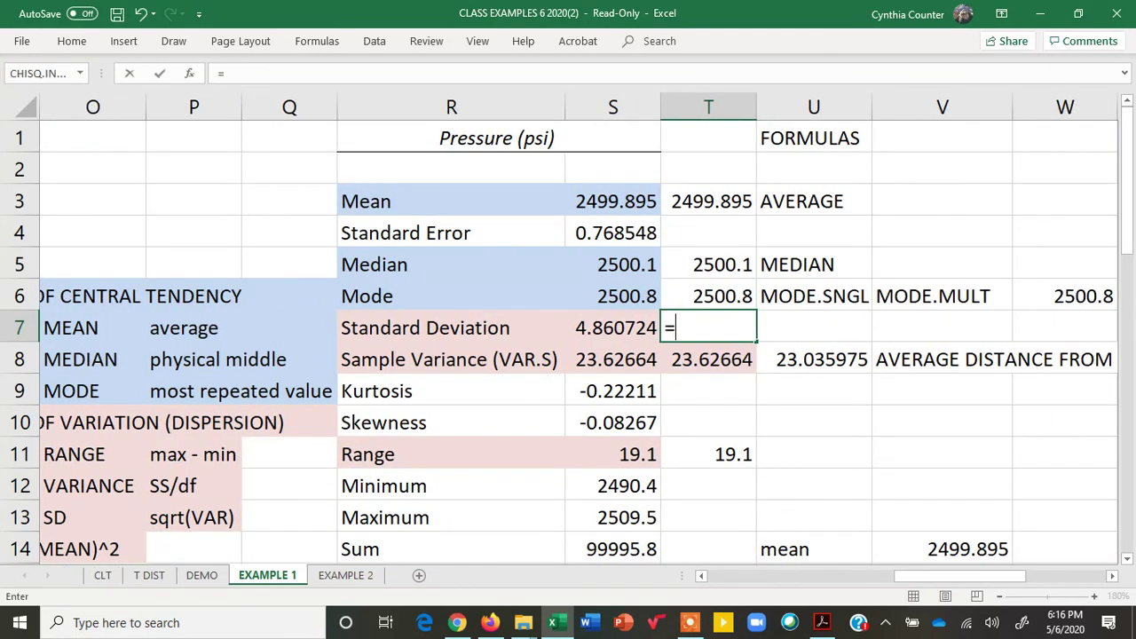
{"action": "type", "text": "ST"}
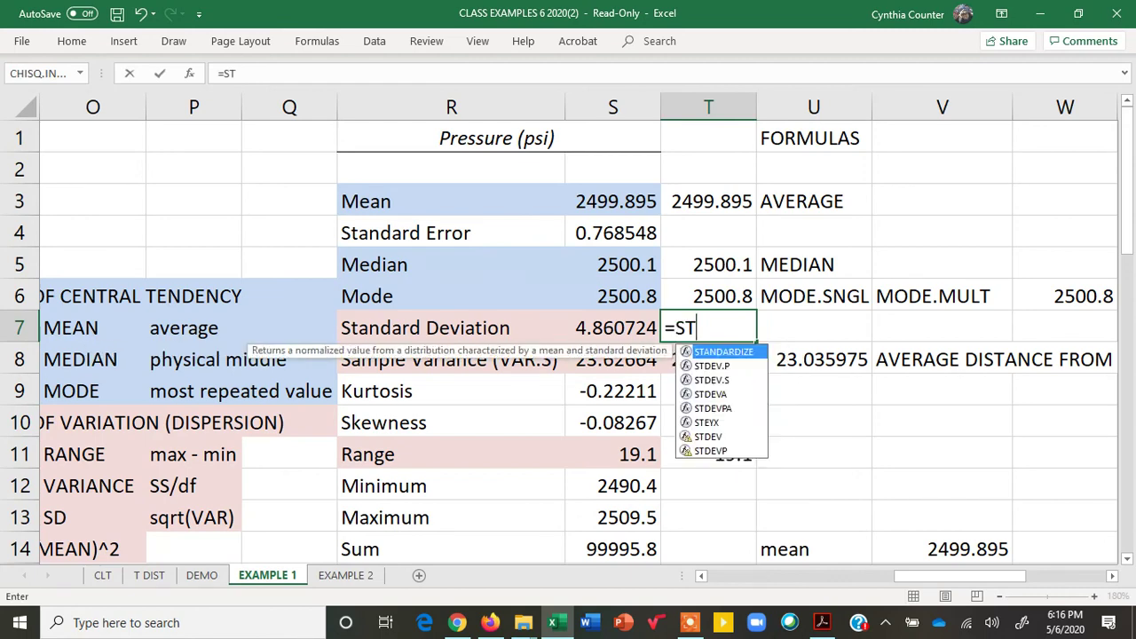
{"action": "left_click", "coordinate": [728, 381]}
{"action": "double_click", "coordinate": [727, 381]}
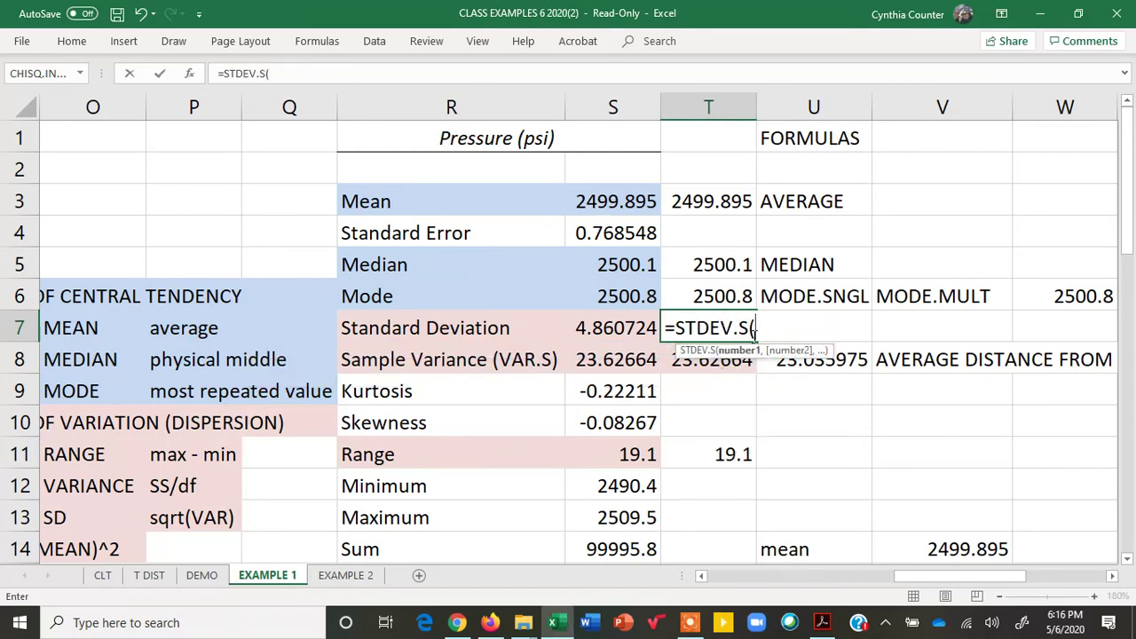
{"action": "type", "text": "A1:A41"}
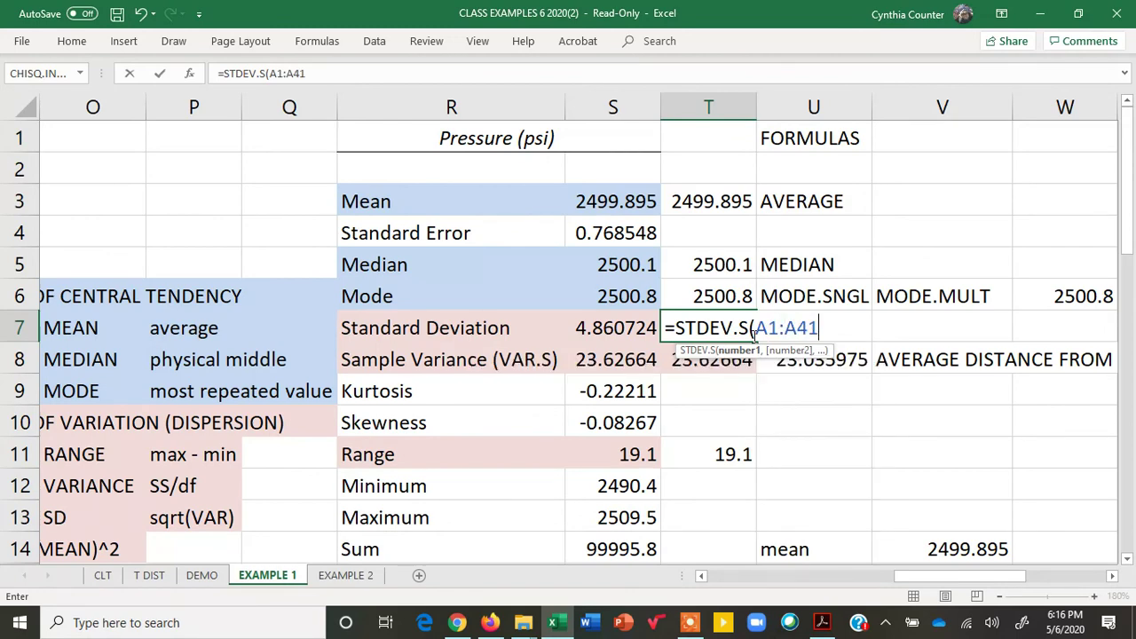
{"action": "type", "text": ")"}
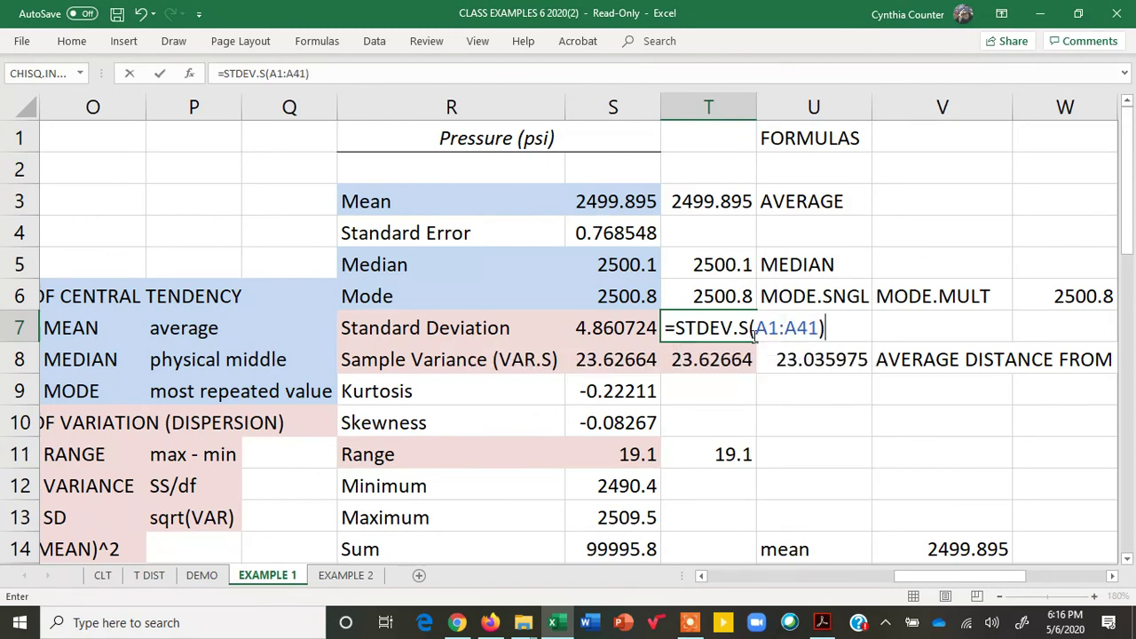
{"action": "key", "text": "Return"}
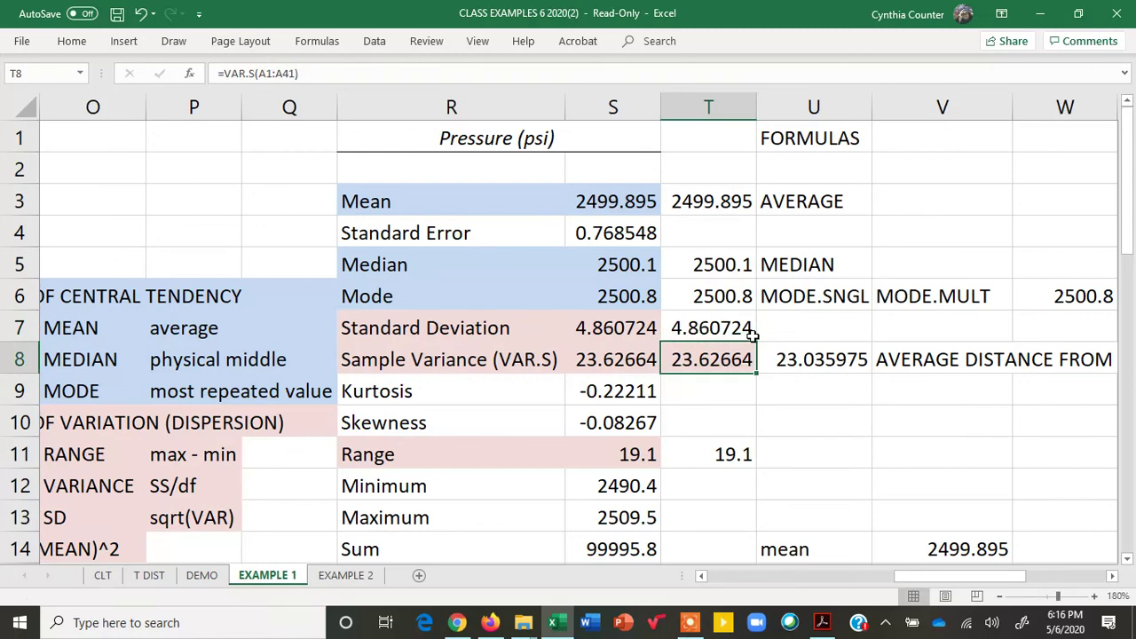
Calculate the population standard deviation in U7 with =STDEV.P(A1:A41) and compare its formula with the population variance formula in U8.
{"action": "left_click", "coordinate": [813, 326]}
{"action": "type", "text": "="}
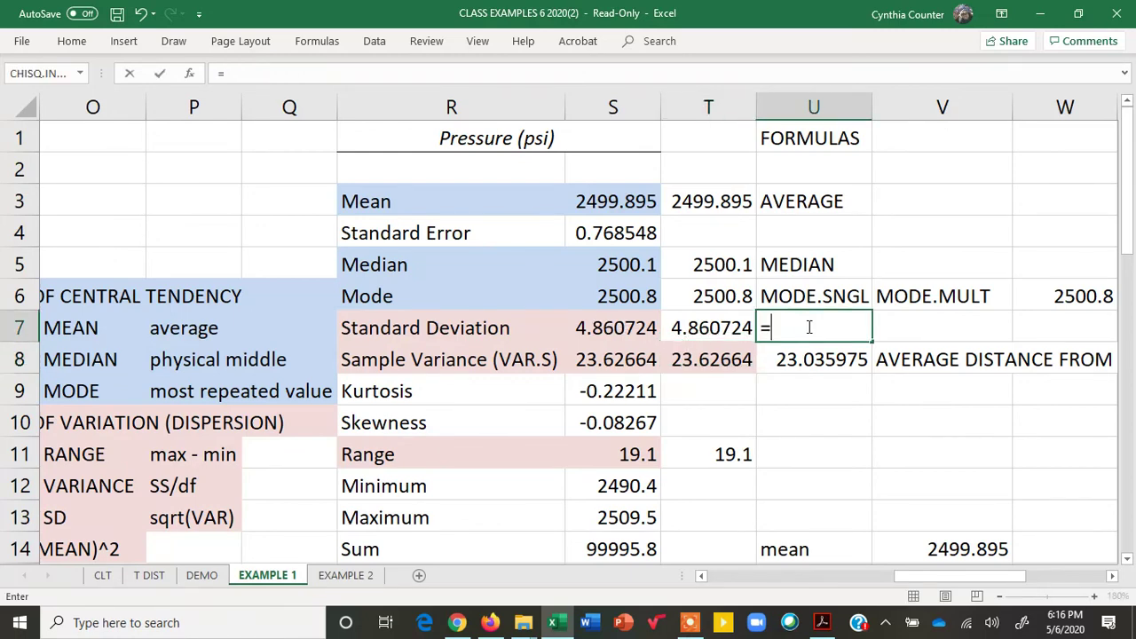
{"action": "type", "text": "ST"}
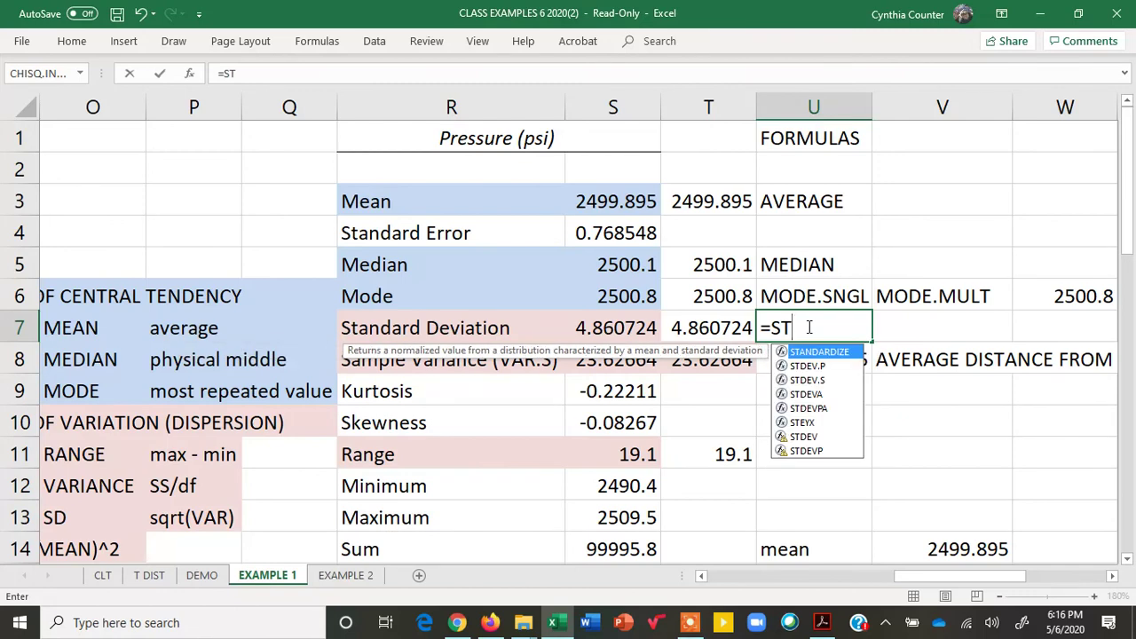
{"action": "double_click", "coordinate": [824, 366]}
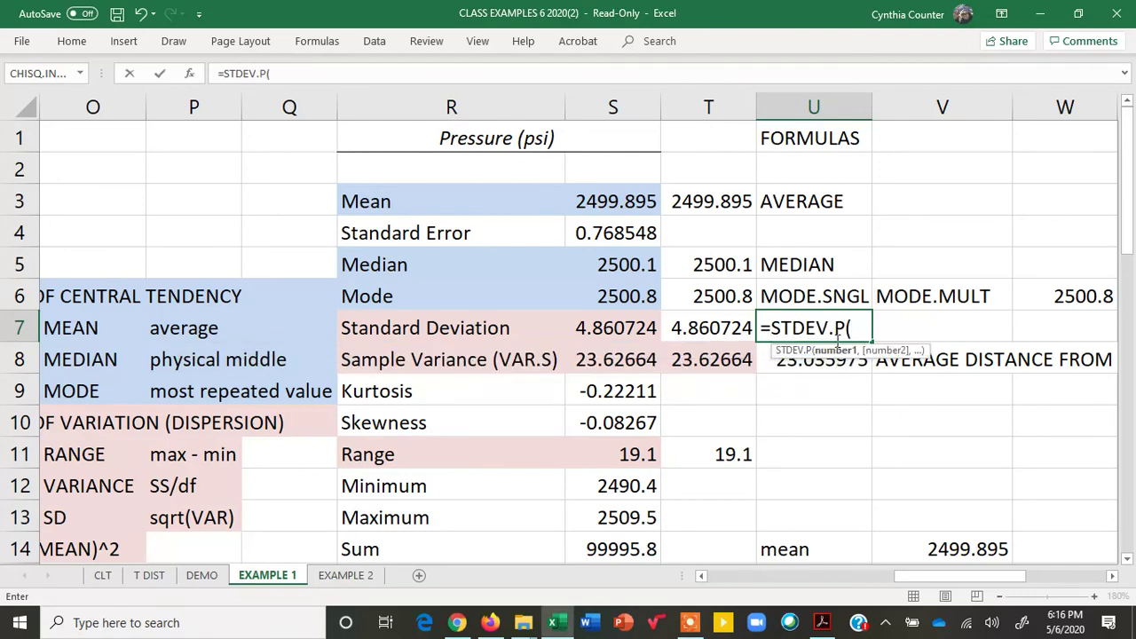
{"action": "type", "text": "A1:A41"}
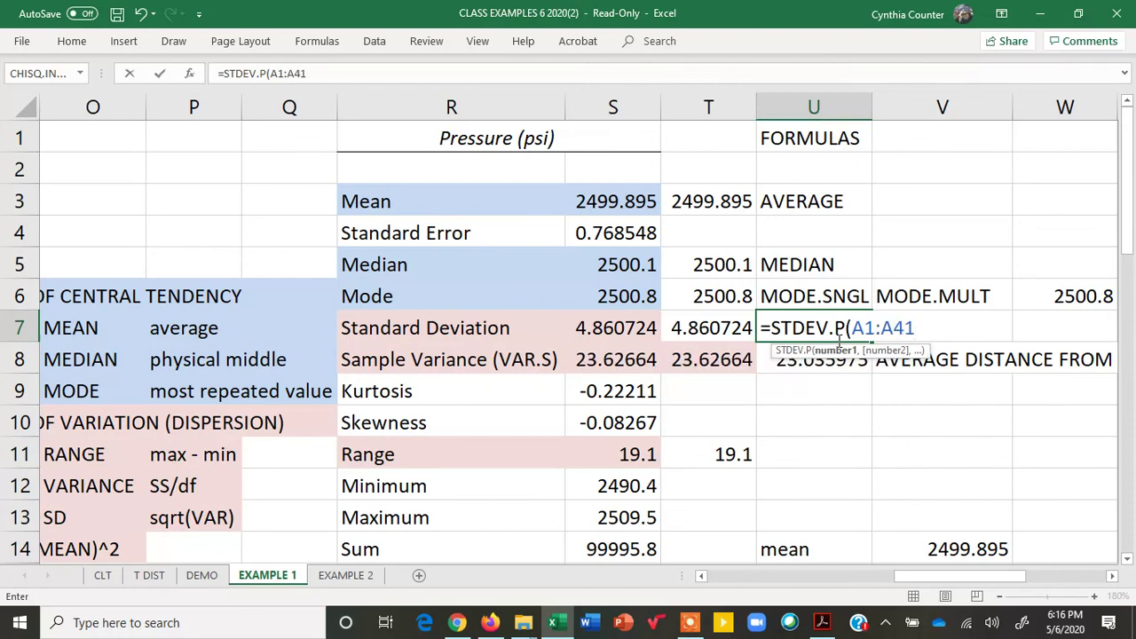
{"action": "key", "text": "Return"}
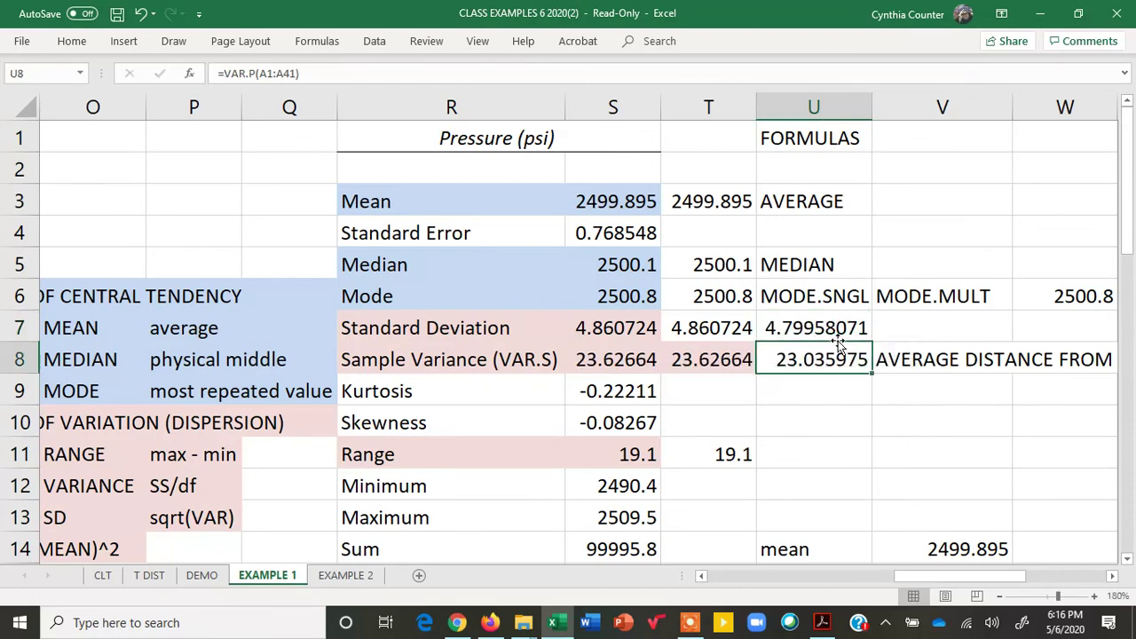
{"action": "left_click", "coordinate": [796, 328]}
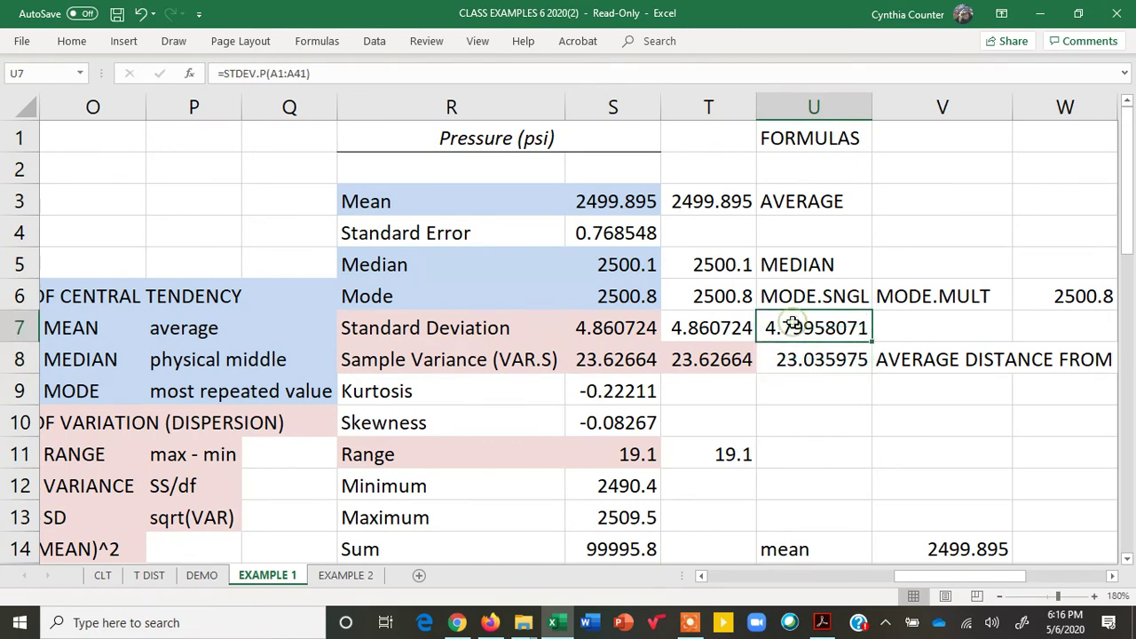
{"action": "left_click", "coordinate": [805, 357]}
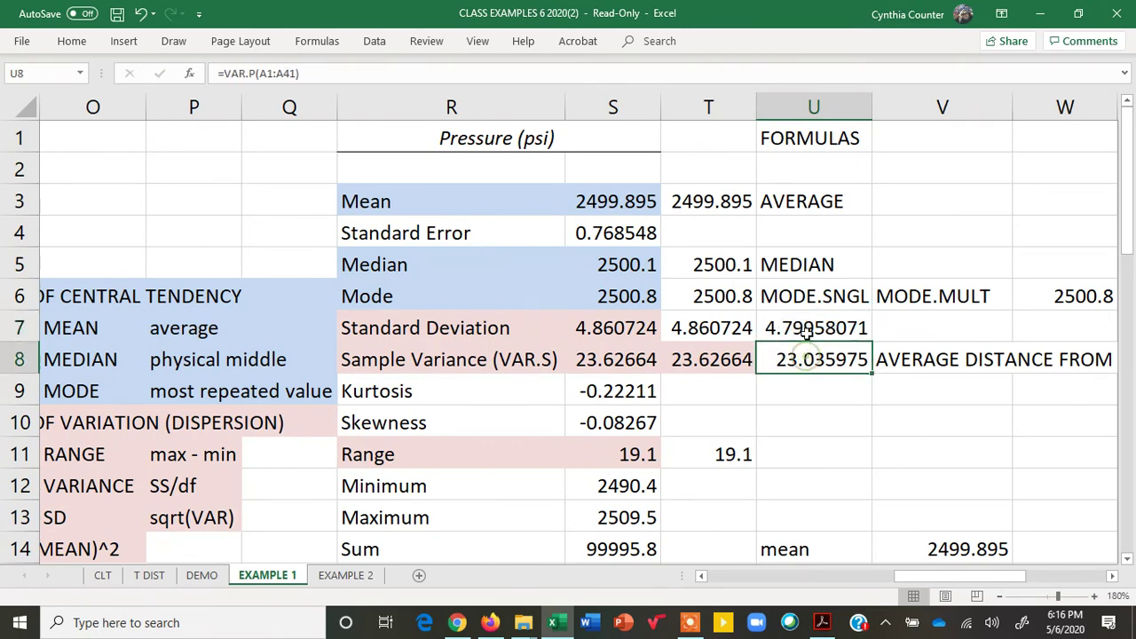
{"action": "left_click", "coordinate": [796, 328]}
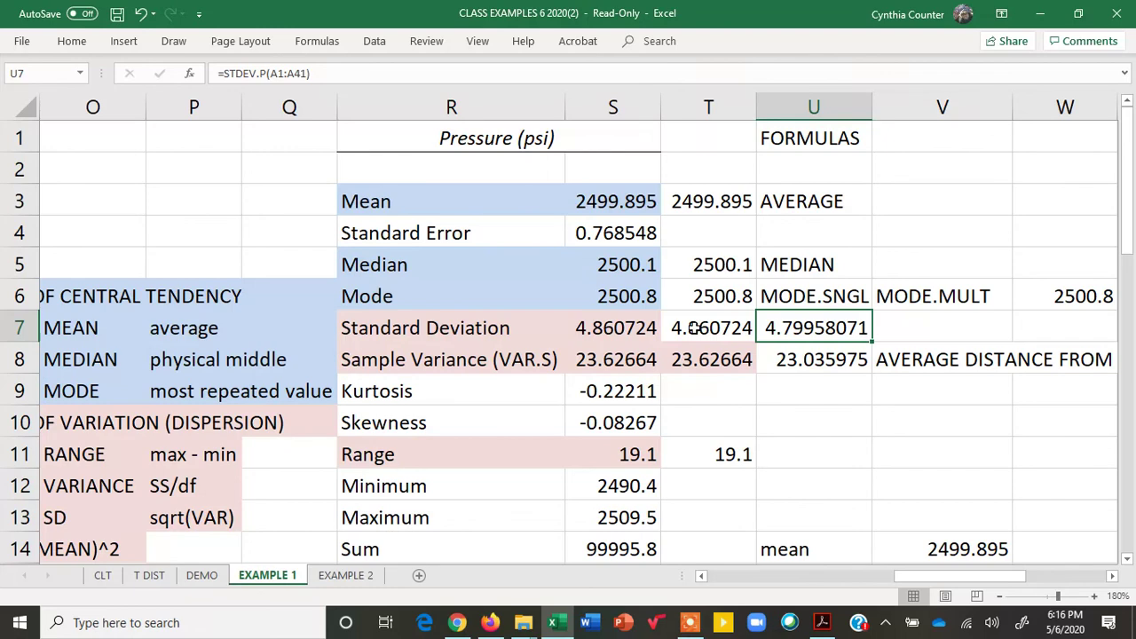
Fill the STDEV.S result in T7 with the light red used for the measures of variation.
{"action": "left_click", "coordinate": [695, 327]}
{"action": "left_click", "coordinate": [75, 45]}
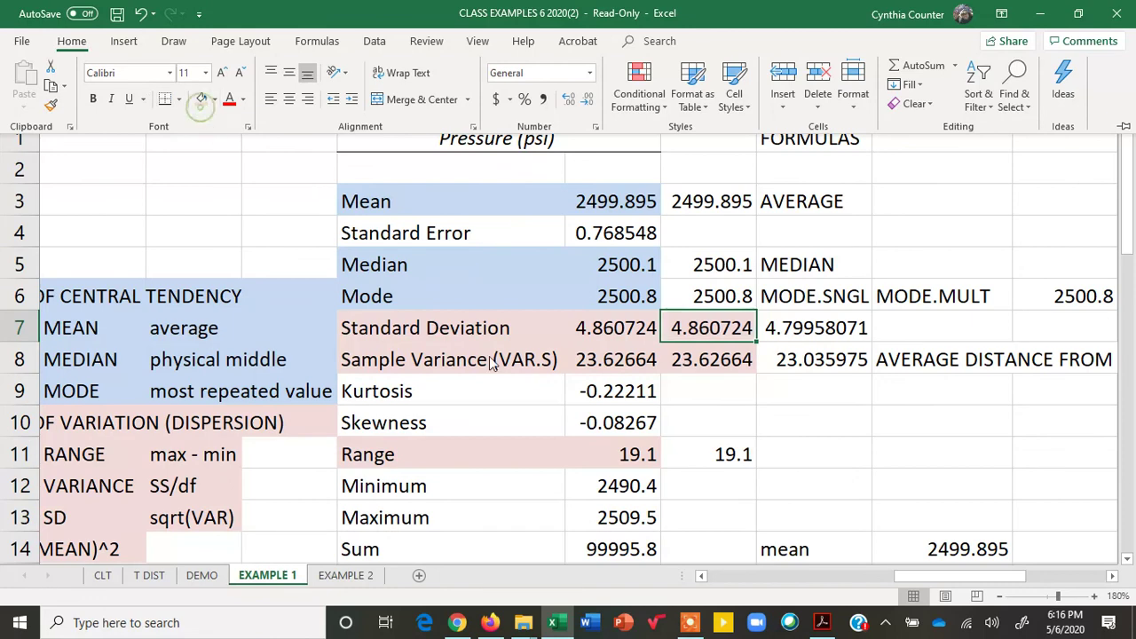
{"action": "left_click", "coordinate": [901, 333]}
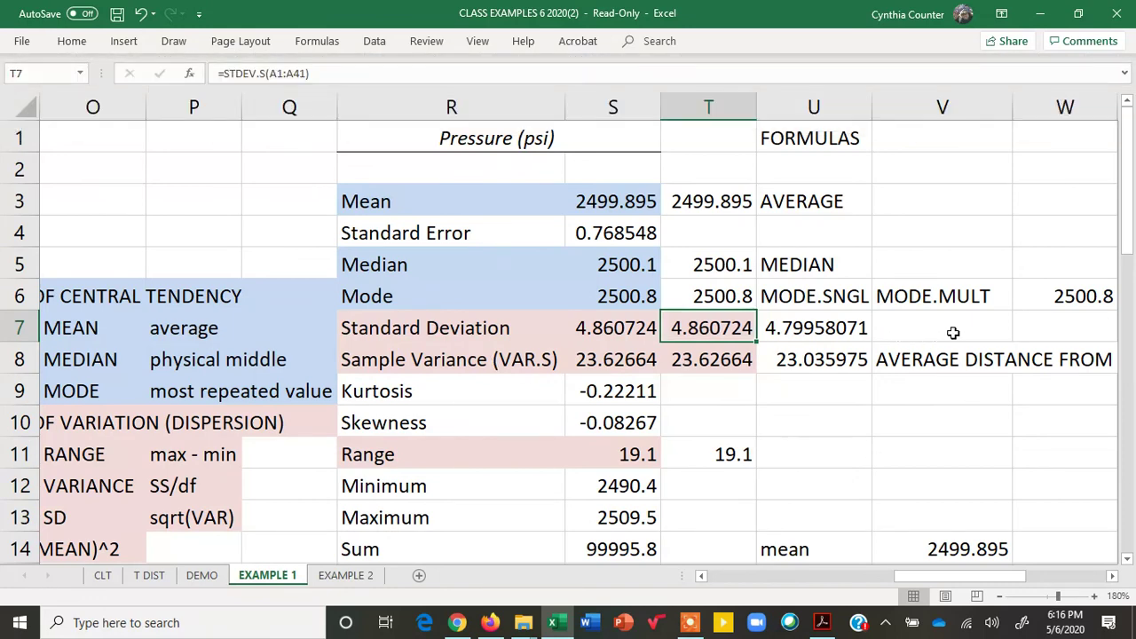
Calculate the square root of the sample variance in V7 with =SQRT(S8) and fill the cell with the same light red.
{"action": "left_click", "coordinate": [901, 331]}
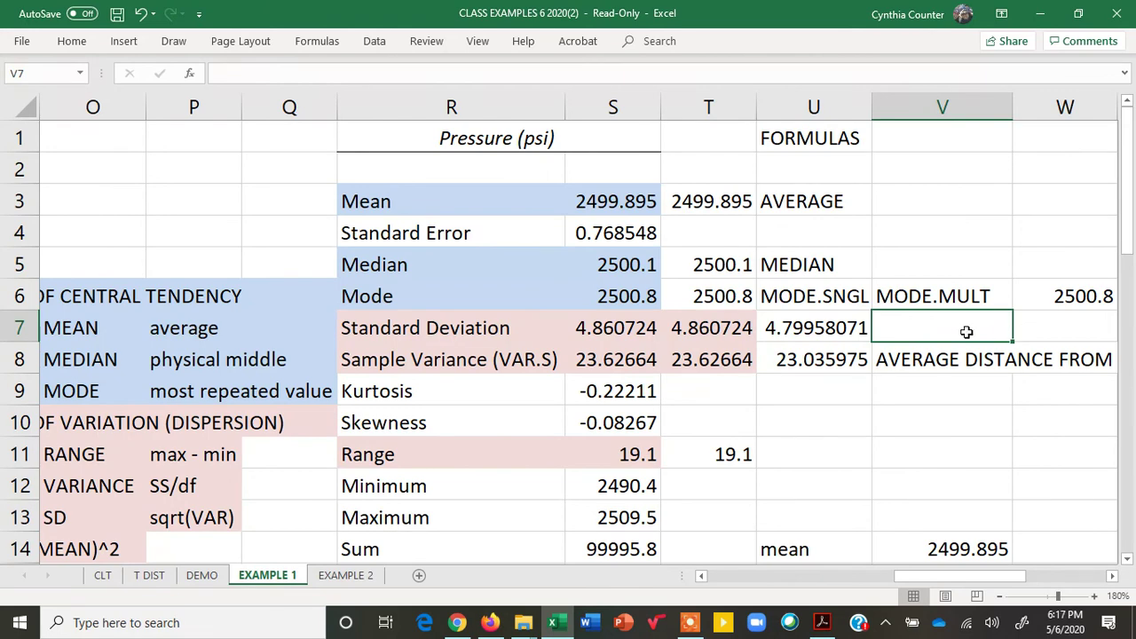
{"action": "type", "text": "="}
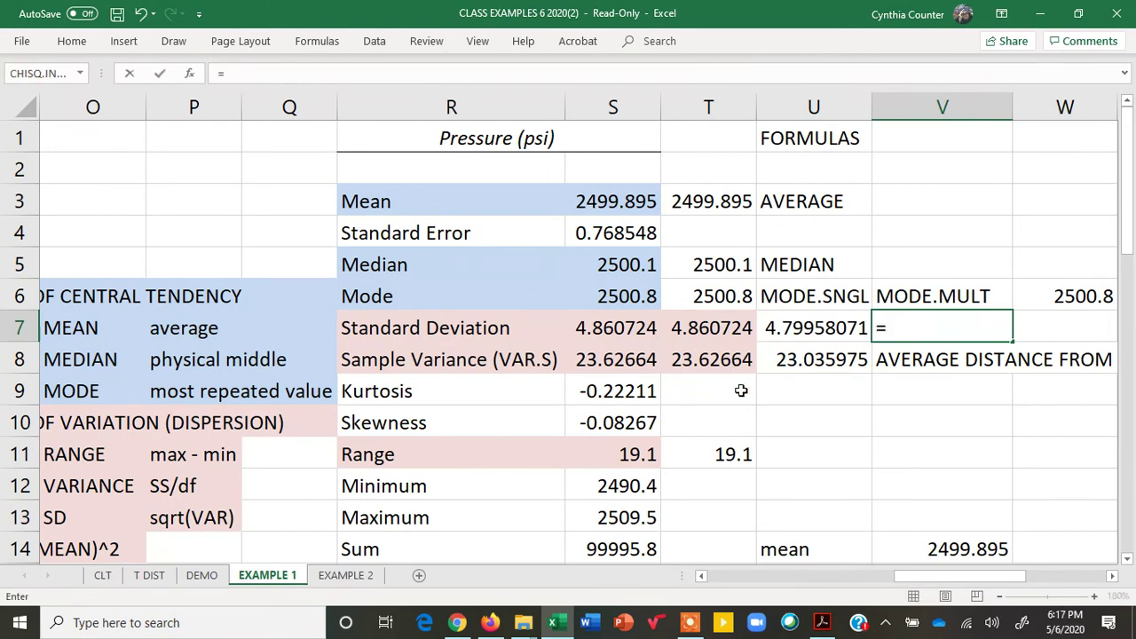
{"action": "type", "text": "SQRT("}
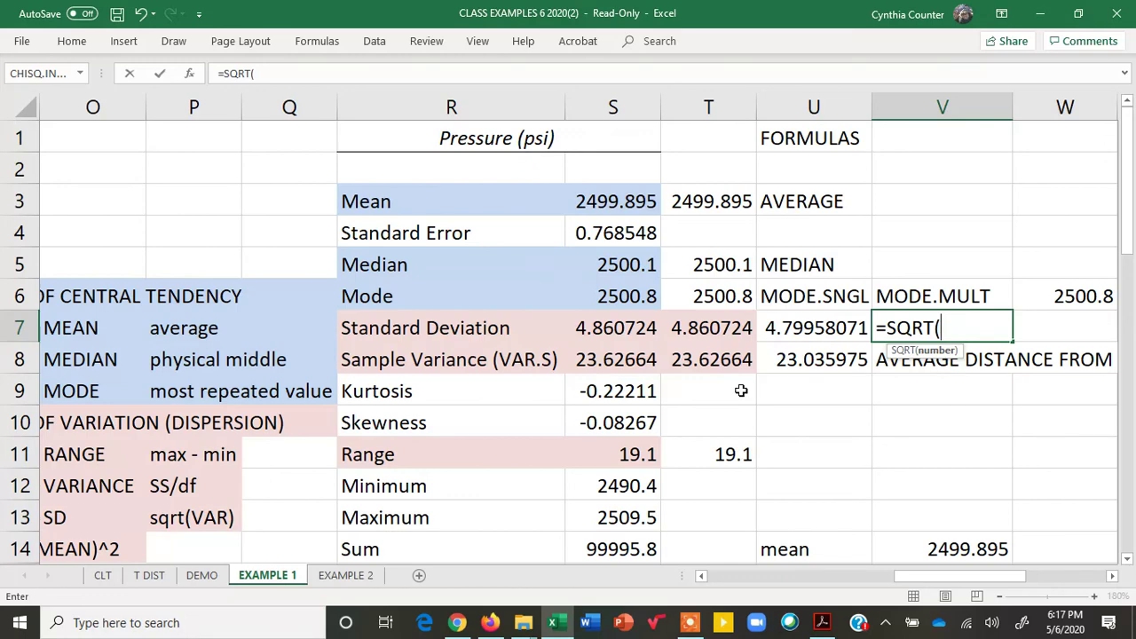
{"action": "left_click", "coordinate": [605, 361]}
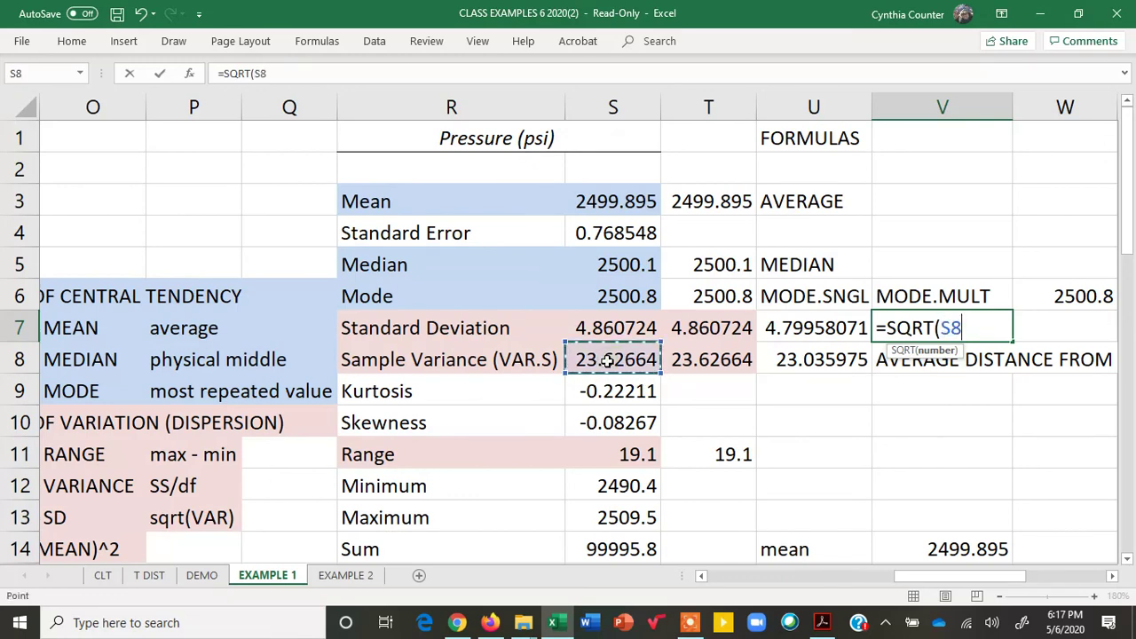
{"action": "type", "text": ")"}
{"action": "key", "text": "Return"}
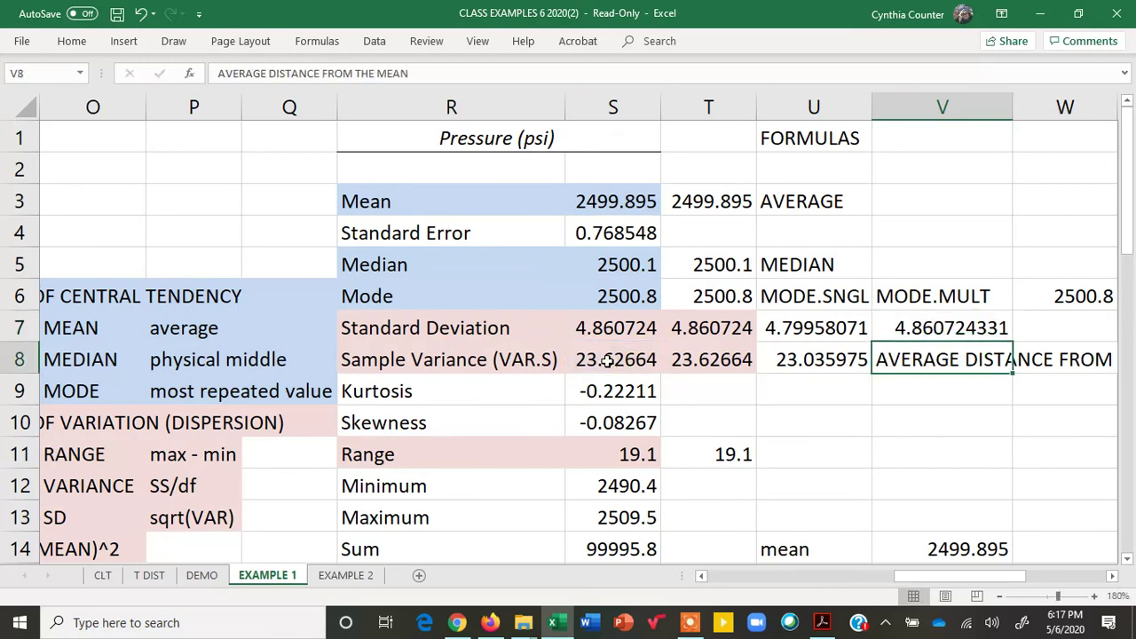
{"action": "left_click", "coordinate": [948, 327]}
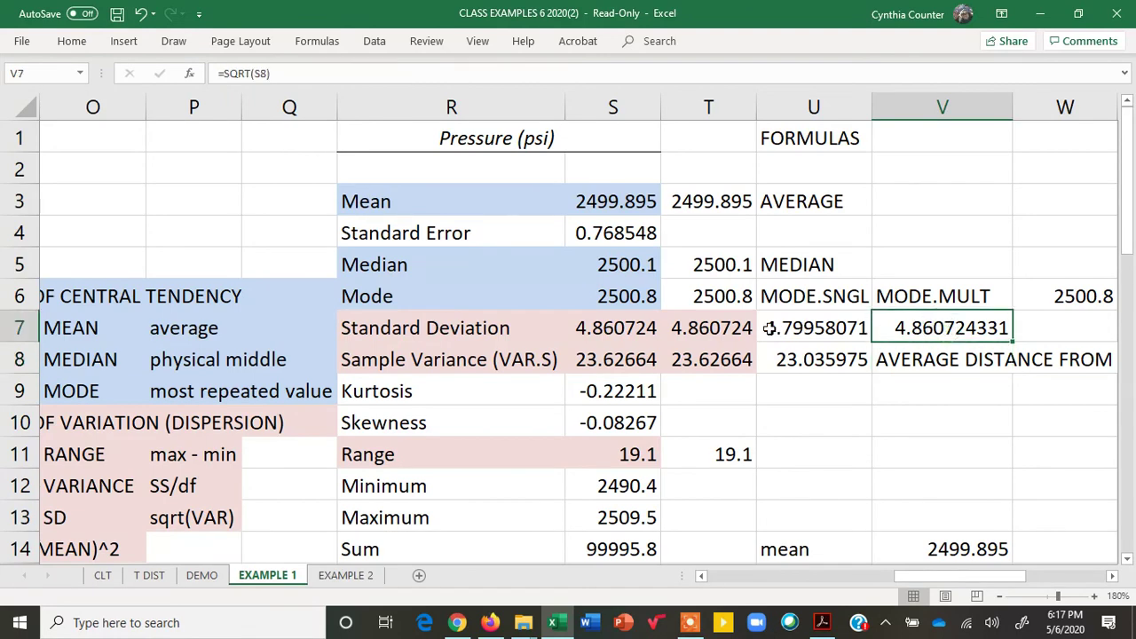
{"action": "left_click", "coordinate": [71, 41]}
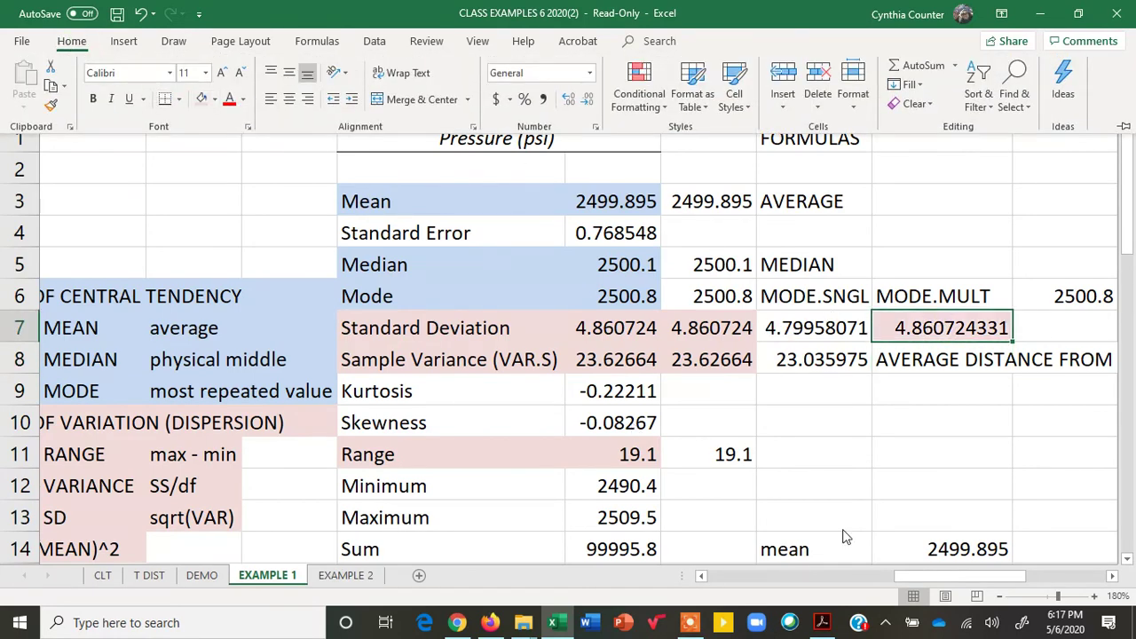
Review the SD and VARIANCE definitions under Measures of Variation, then examine the descriptive statistics table down to its Kurtosis and remaining rows.
{"action": "left_click_drag", "start_coordinate": [948, 583], "coordinate": [875, 577]}
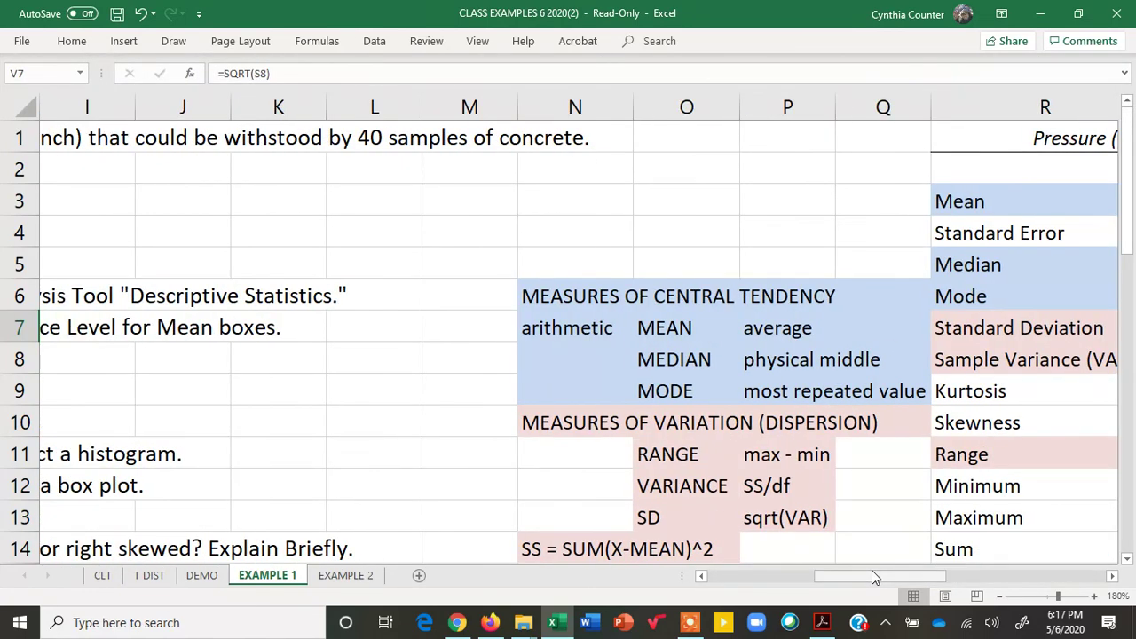
{"action": "left_click", "coordinate": [682, 518]}
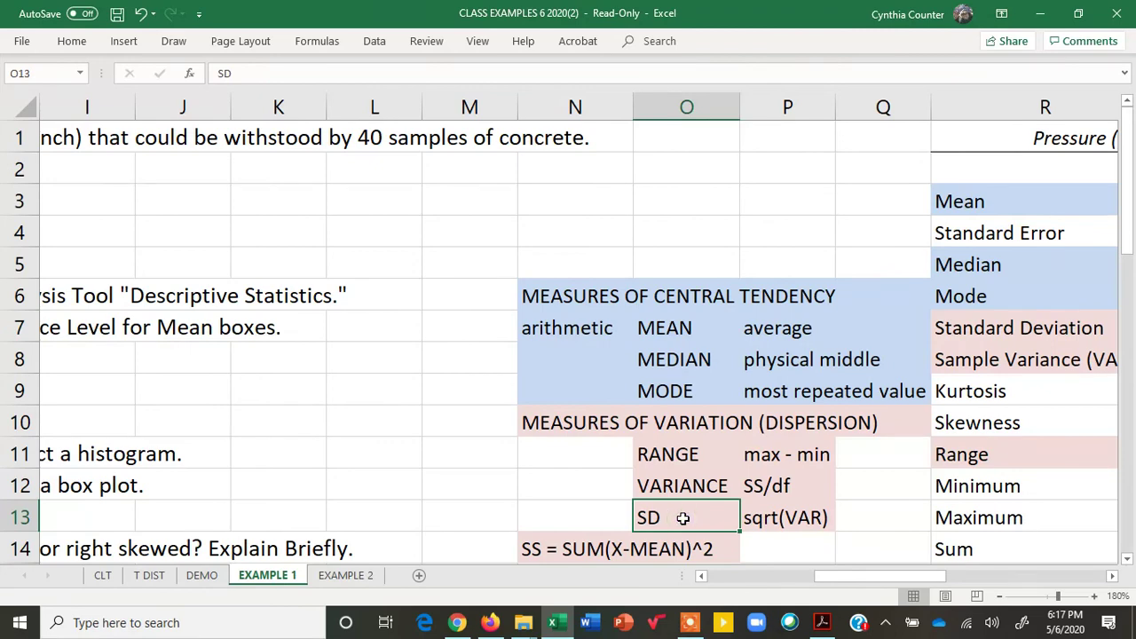
{"action": "left_click", "coordinate": [787, 518]}
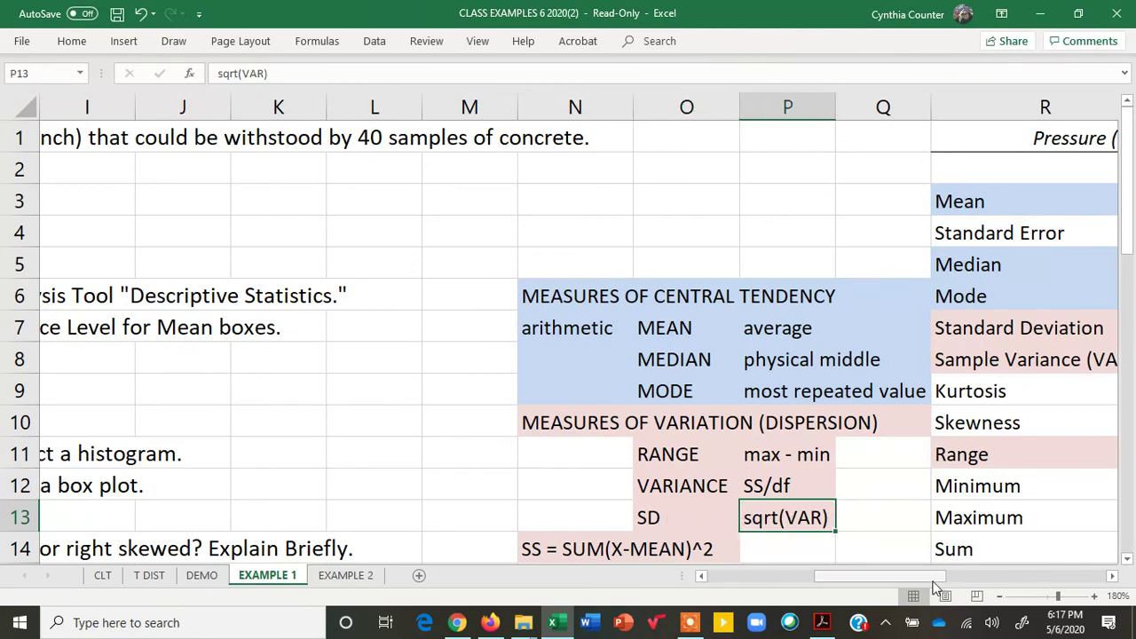
{"action": "left_click", "coordinate": [679, 488]}
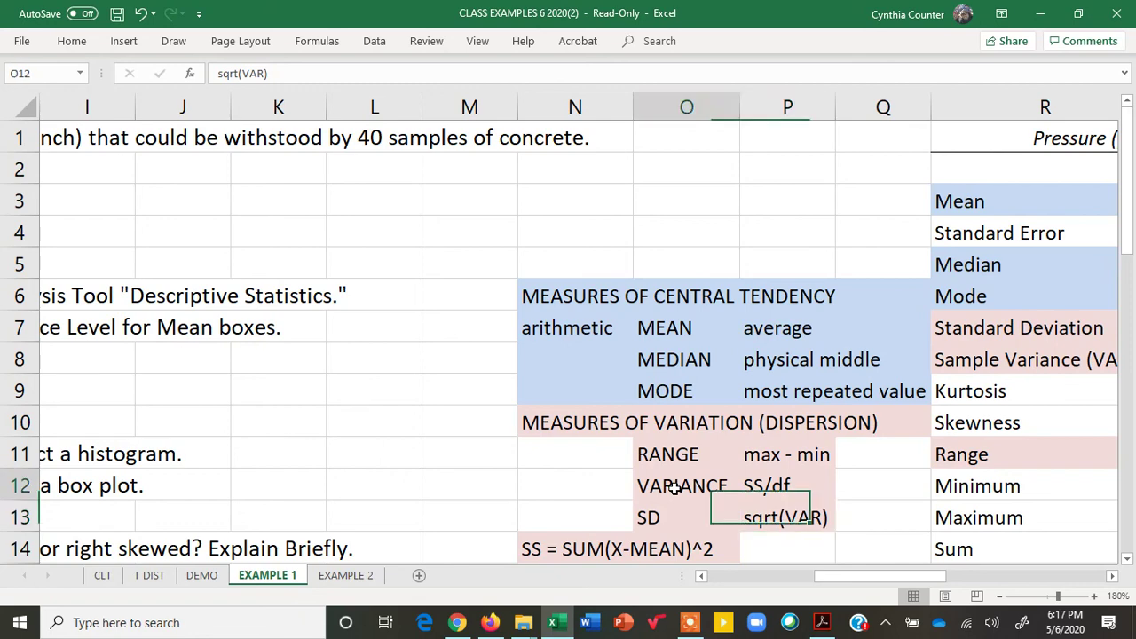
{"action": "left_click", "coordinate": [756, 486]}
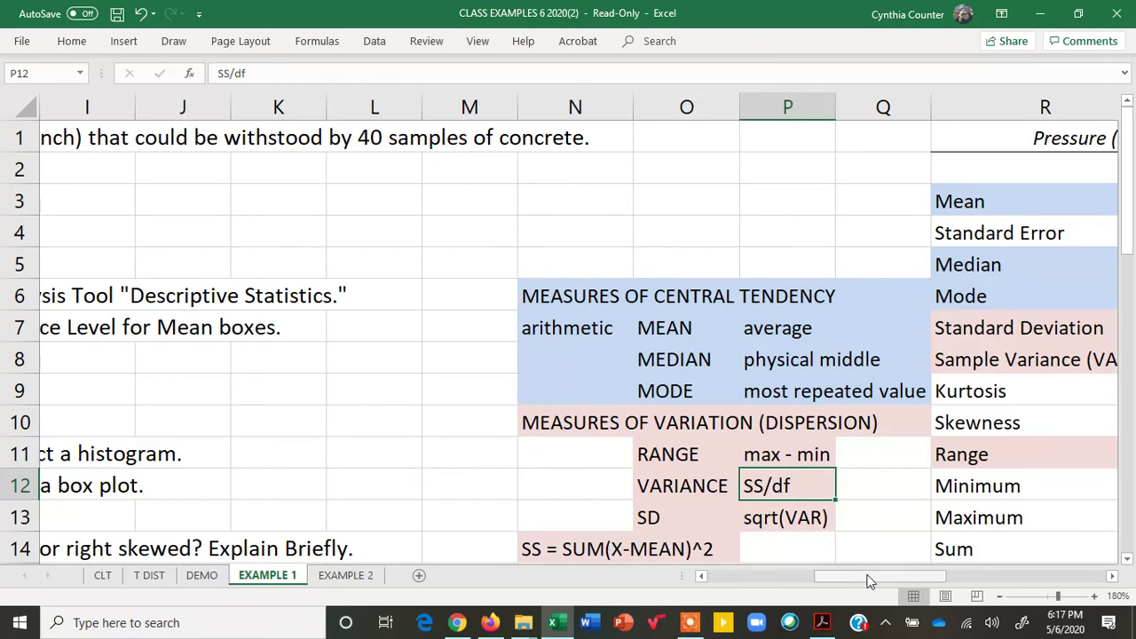
{"action": "left_click_drag", "start_coordinate": [869, 580], "coordinate": [897, 578]}
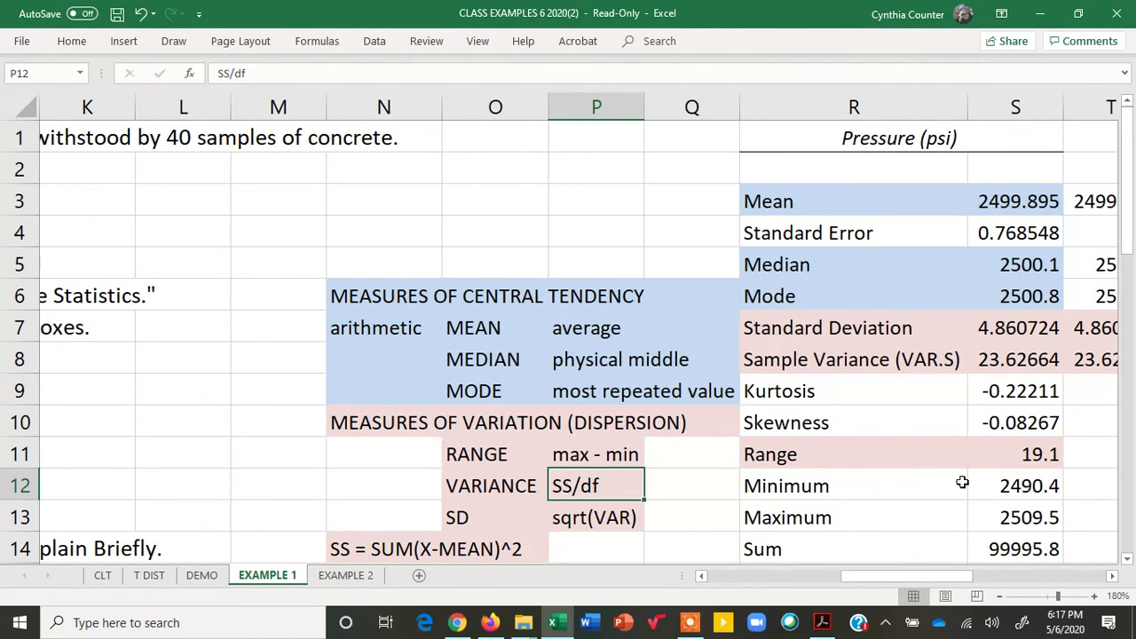
{"action": "left_click_drag", "start_coordinate": [942, 579], "coordinate": [983, 576]}
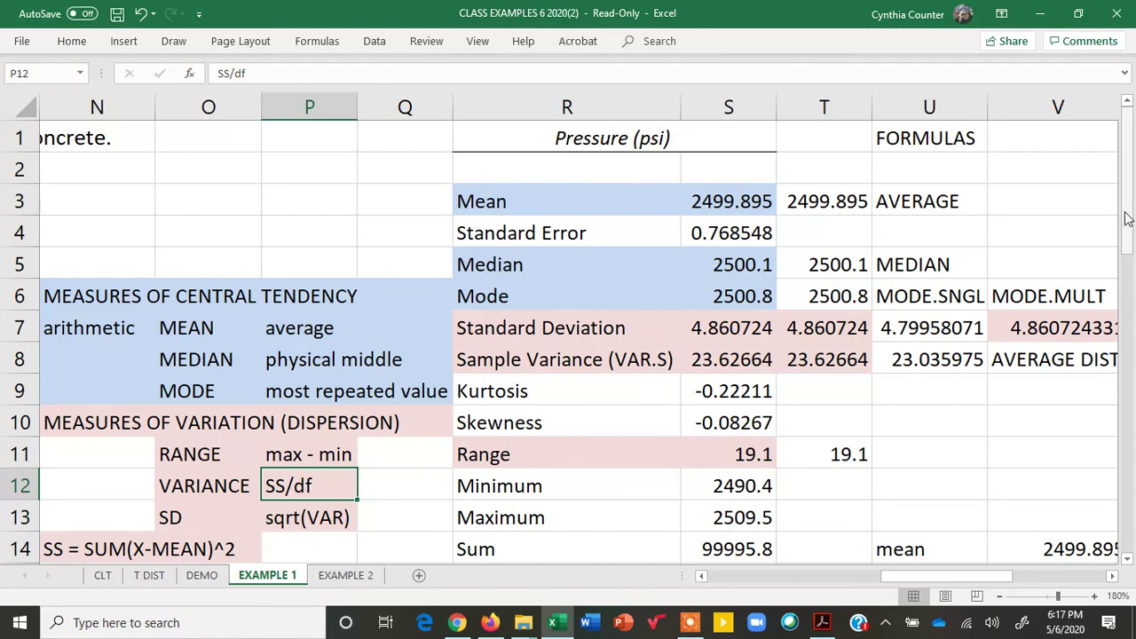
{"action": "left_click_drag", "start_coordinate": [1127, 219], "coordinate": [1132, 244]}
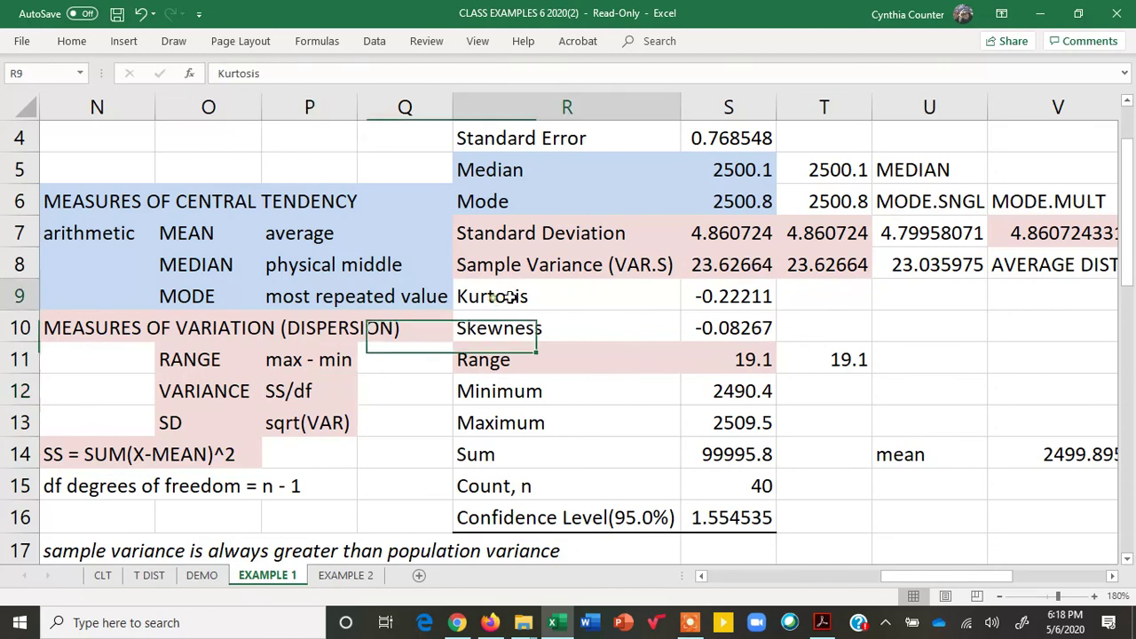
Fill the Kurtosis and Skewness rows, labels and values in R9:S10, with light green to set them apart from the other measures.
{"action": "left_click_drag", "start_coordinate": [520, 297], "coordinate": [712, 319]}
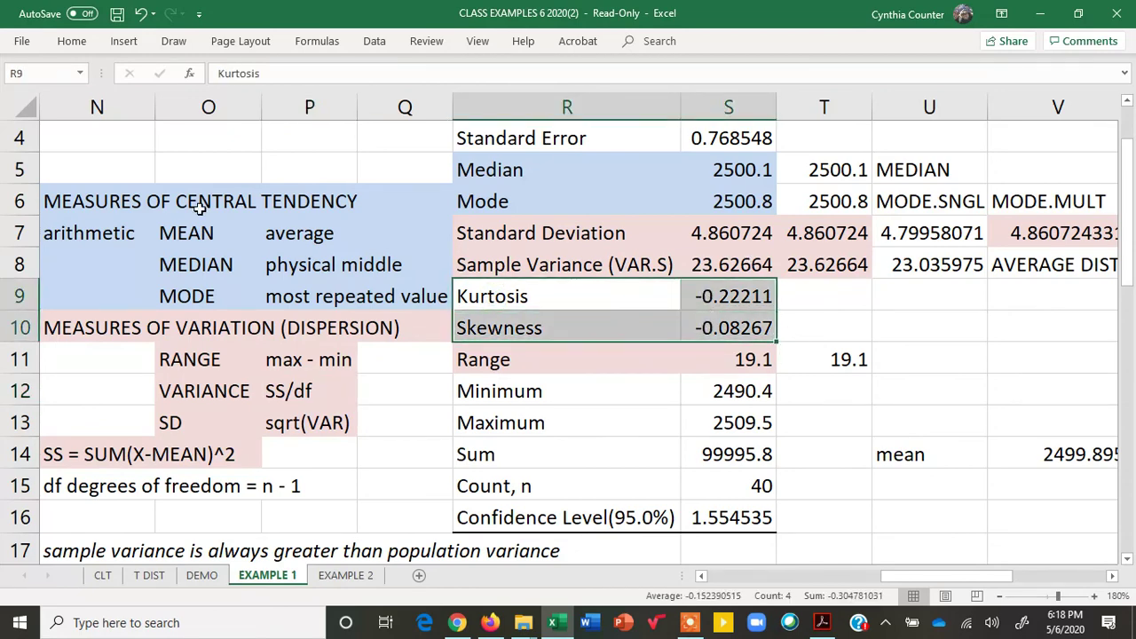
{"action": "left_click", "coordinate": [73, 43]}
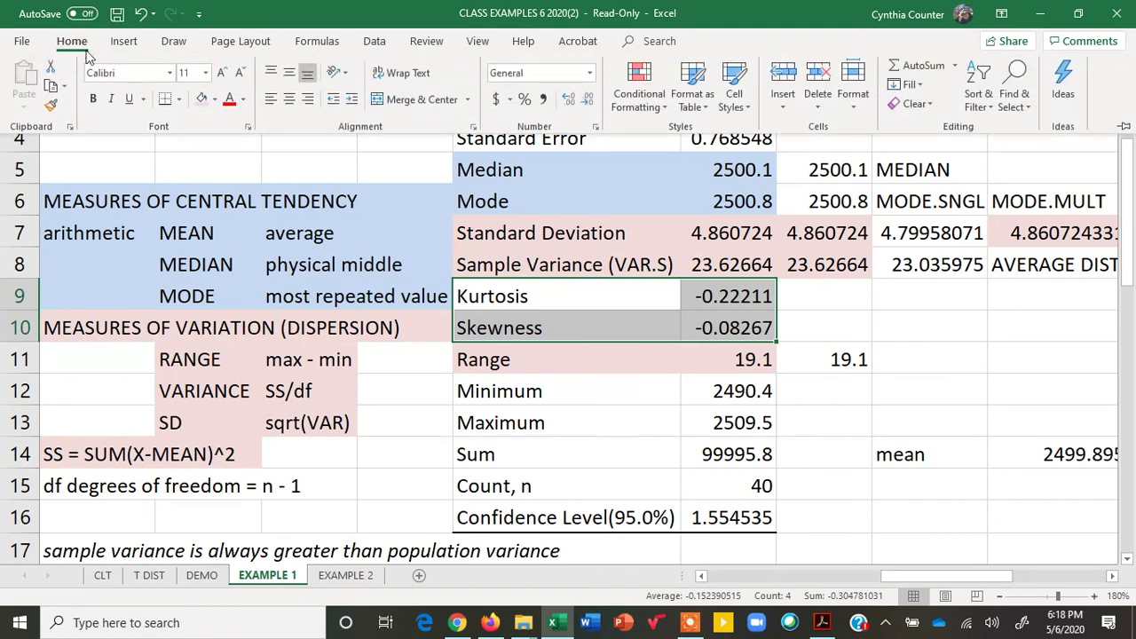
{"action": "left_click", "coordinate": [214, 100]}
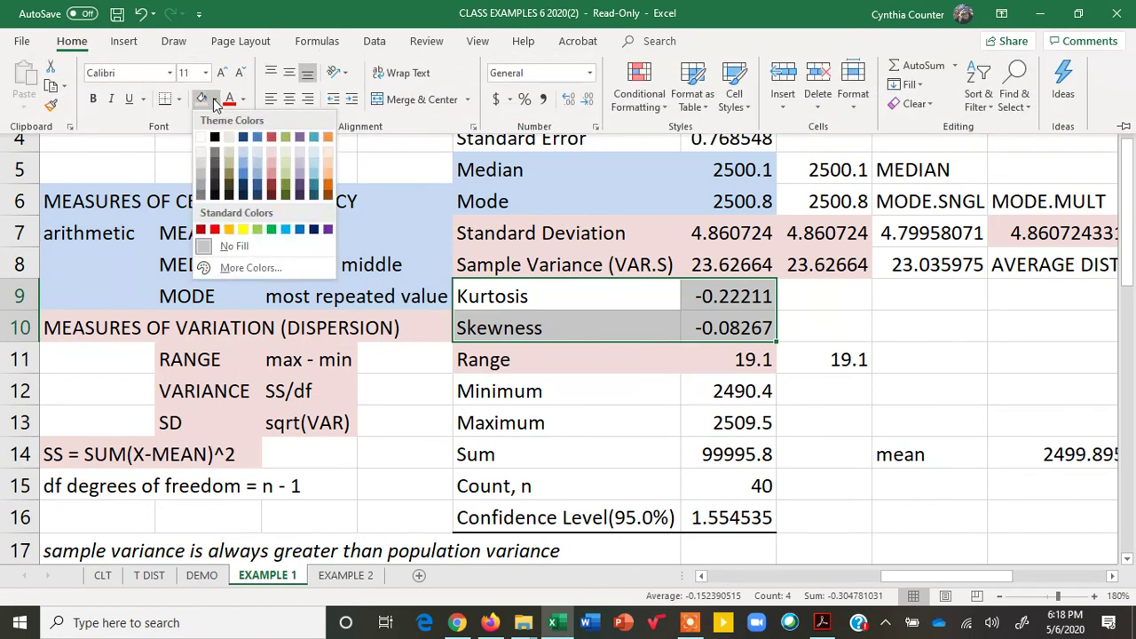
{"action": "left_click", "coordinate": [286, 170]}
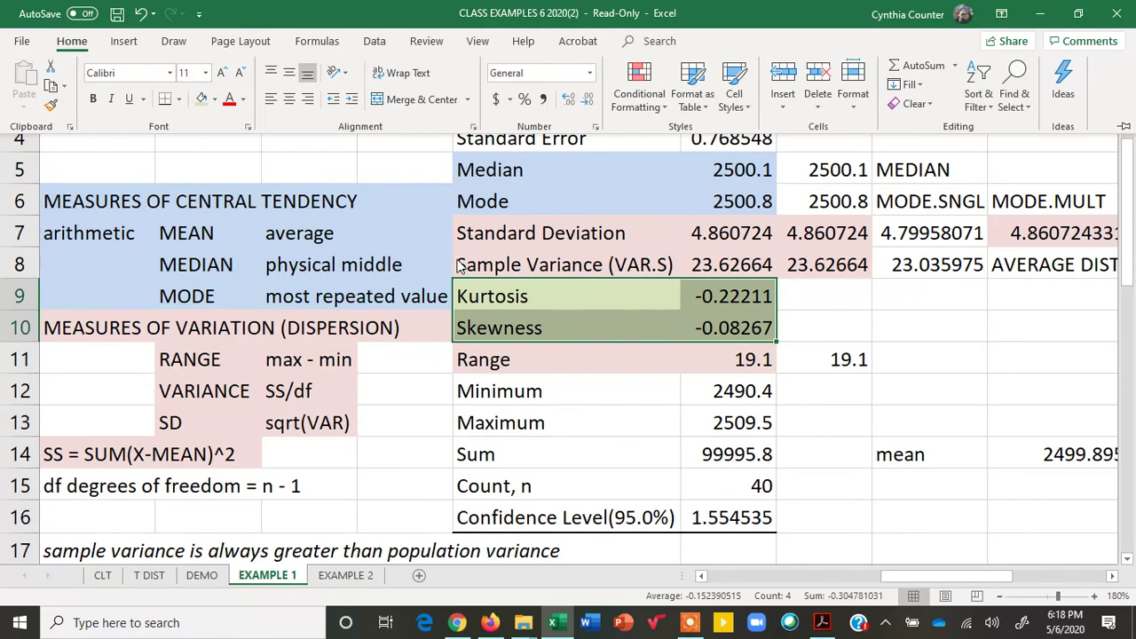
{"action": "left_click", "coordinate": [841, 320]}
{"action": "left_click", "coordinate": [837, 321]}
{"action": "left_click_drag", "start_coordinate": [596, 296], "coordinate": [722, 317]}
{"action": "left_click", "coordinate": [815, 320]}
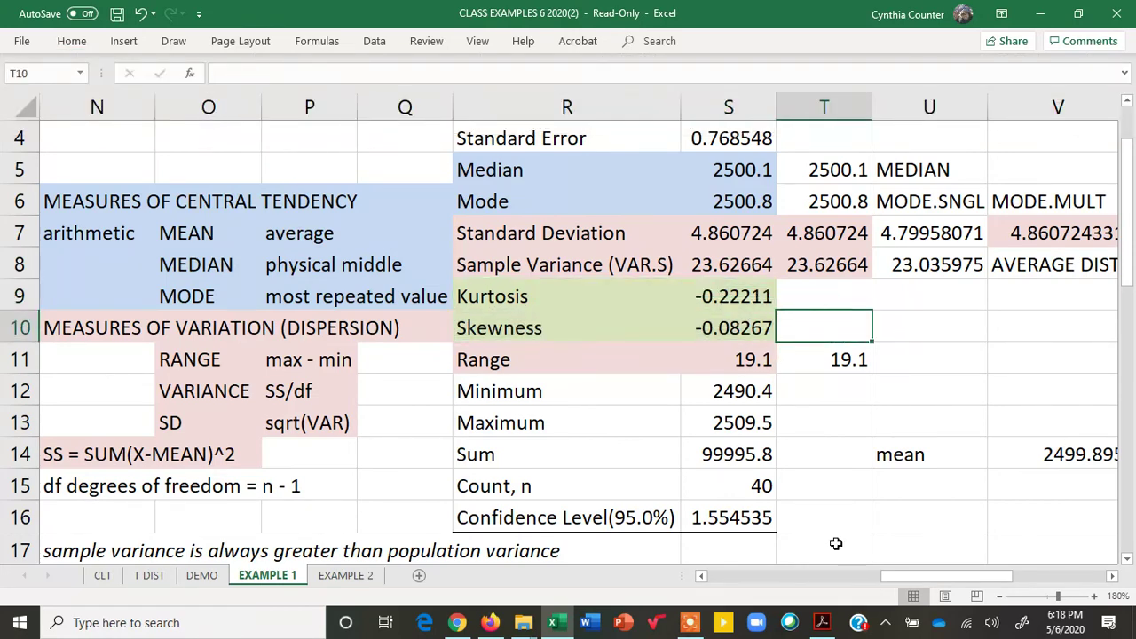
Review the exercise instructions, the Standard Error and Confidence Level(95.0%) rows, and the note comparing sample variance with population variance.
{"action": "left_click_drag", "start_coordinate": [911, 575], "coordinate": [778, 596]}
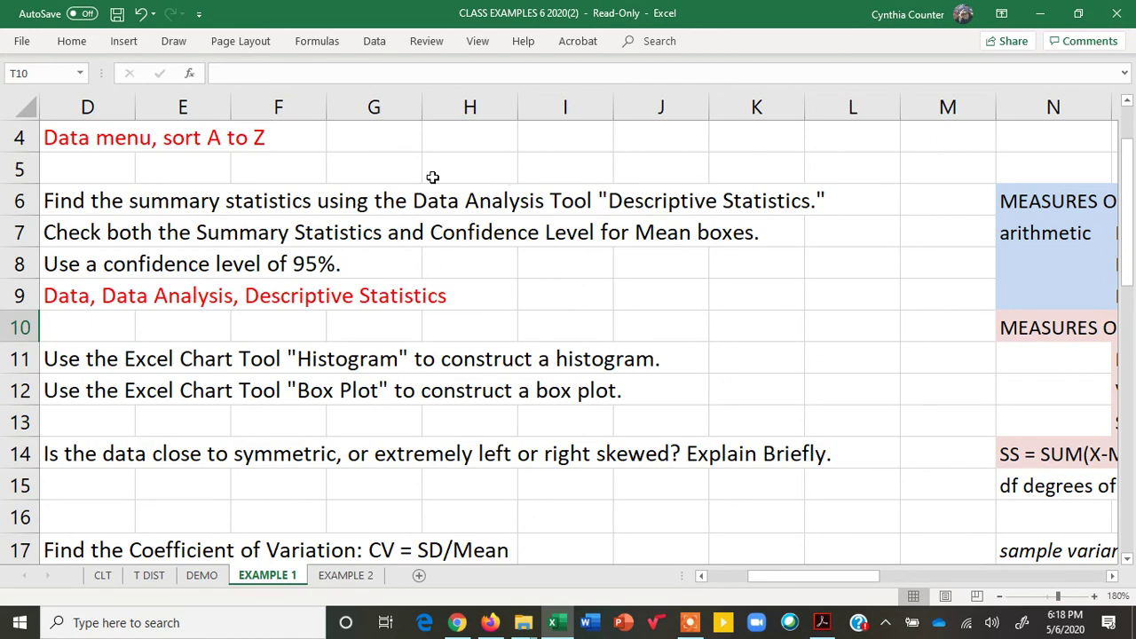
{"action": "left_click_drag", "start_coordinate": [821, 577], "coordinate": [932, 575]}
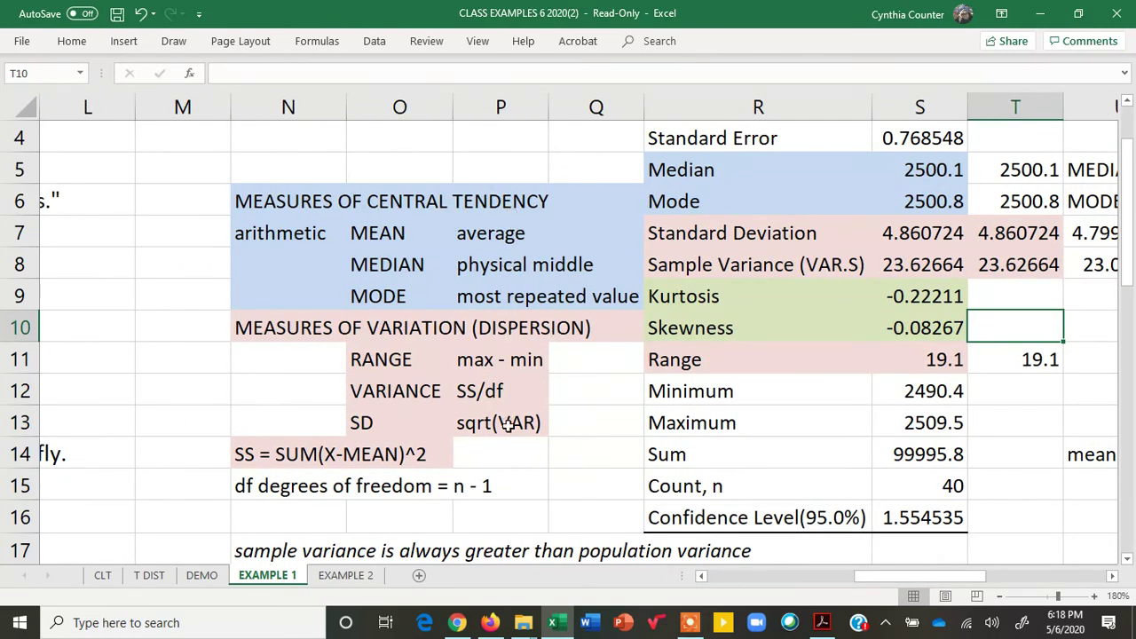
{"action": "left_click_drag", "start_coordinate": [722, 139], "coordinate": [898, 139]}
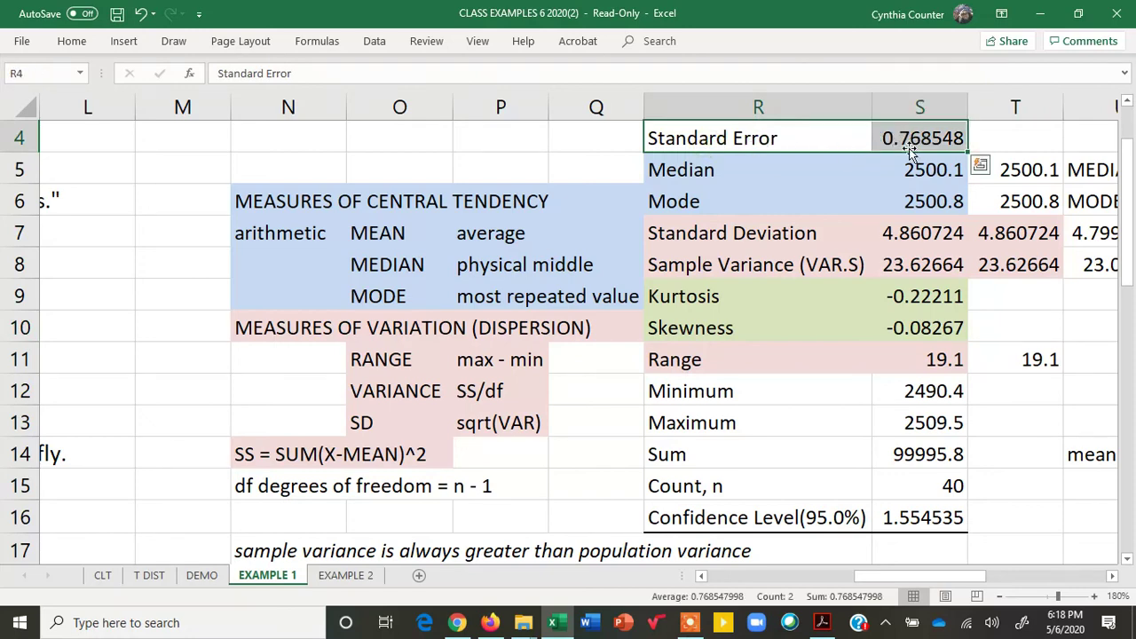
{"action": "left_click_drag", "start_coordinate": [658, 521], "coordinate": [914, 519]}
{"action": "left_click_drag", "start_coordinate": [681, 137], "coordinate": [891, 138]}
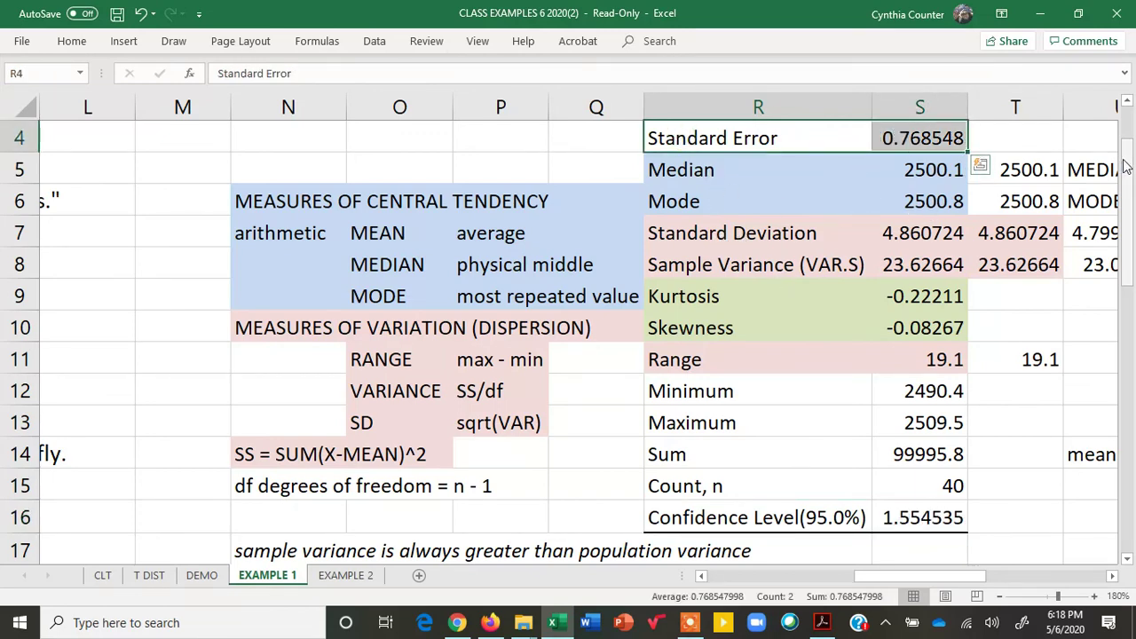
{"action": "left_click_drag", "start_coordinate": [1126, 166], "coordinate": [1124, 152]}
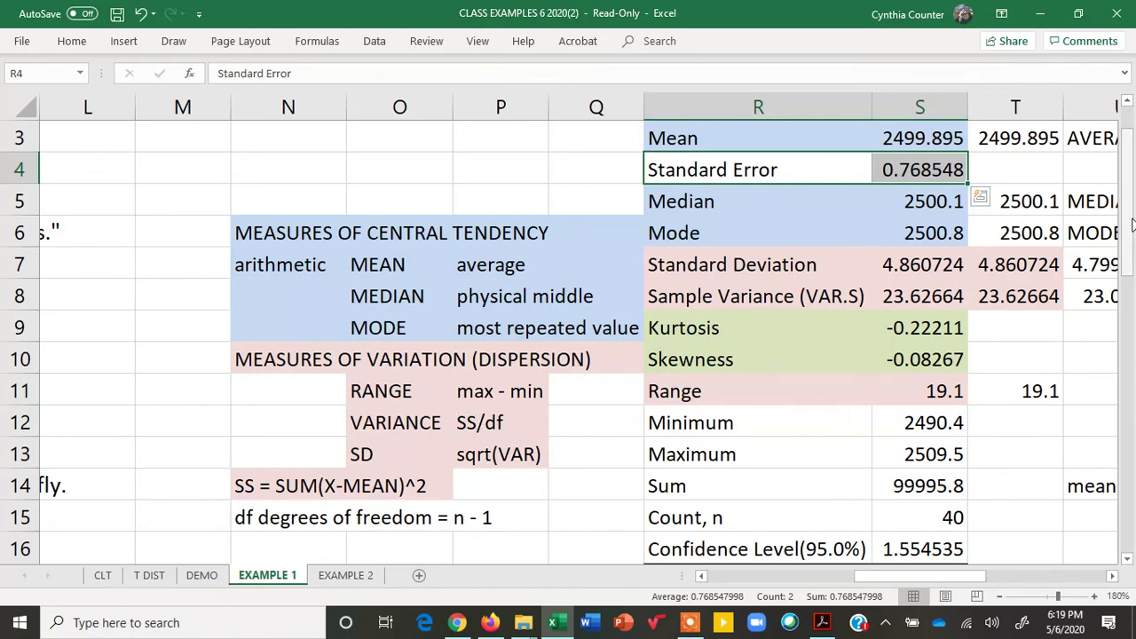
{"action": "left_click_drag", "start_coordinate": [1131, 224], "coordinate": [1134, 284]}
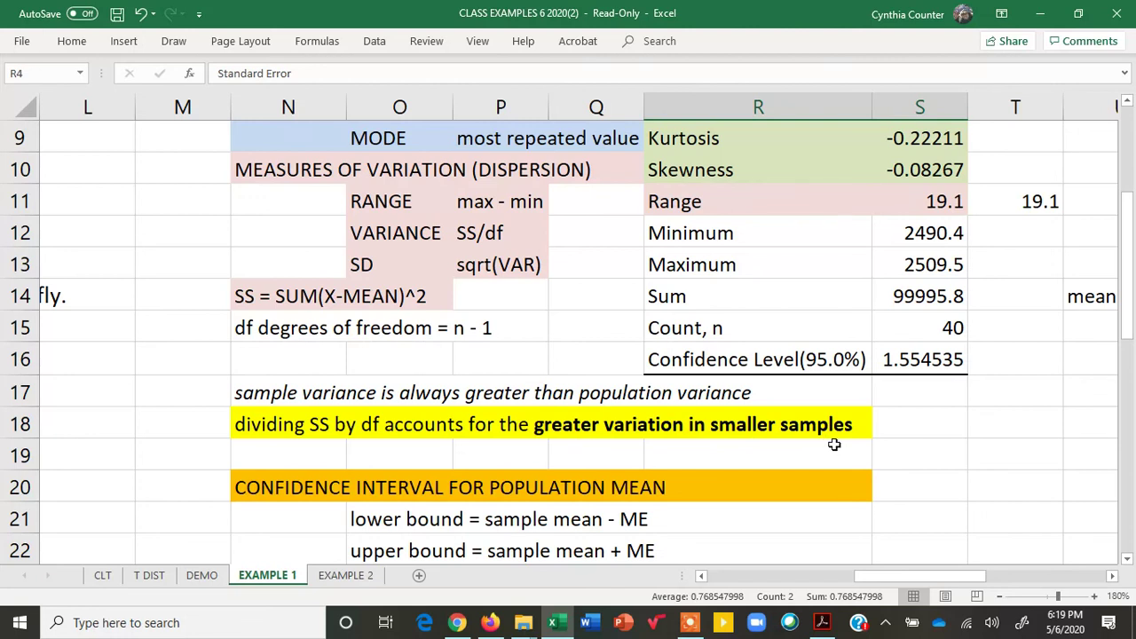
{"action": "left_click_drag", "start_coordinate": [254, 393], "coordinate": [710, 393]}
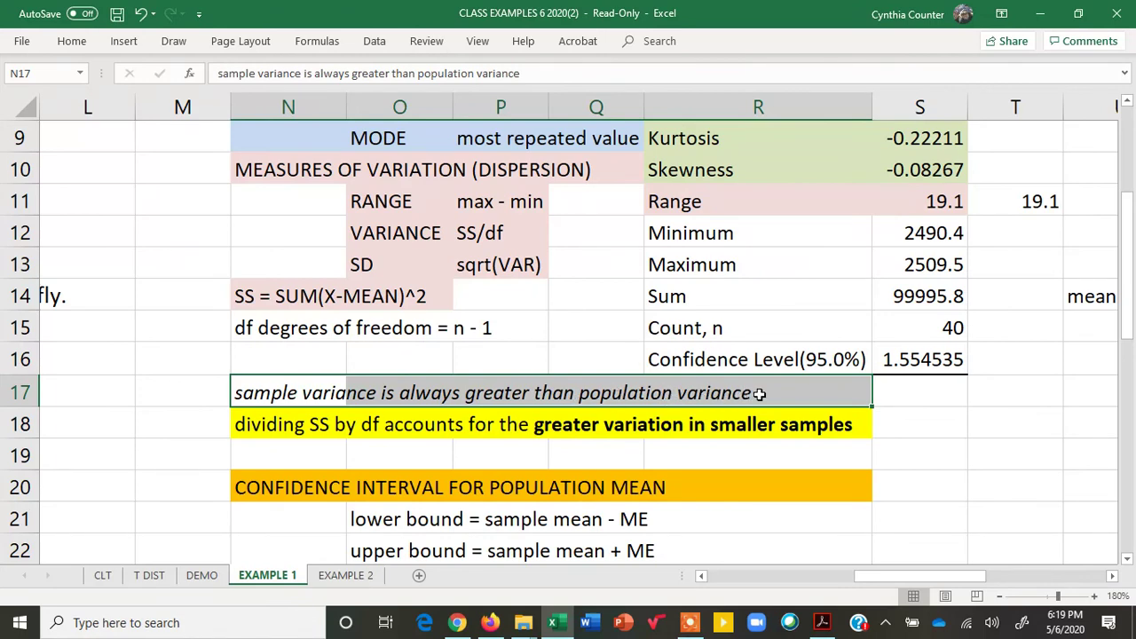
{"action": "left_click", "coordinate": [773, 452]}
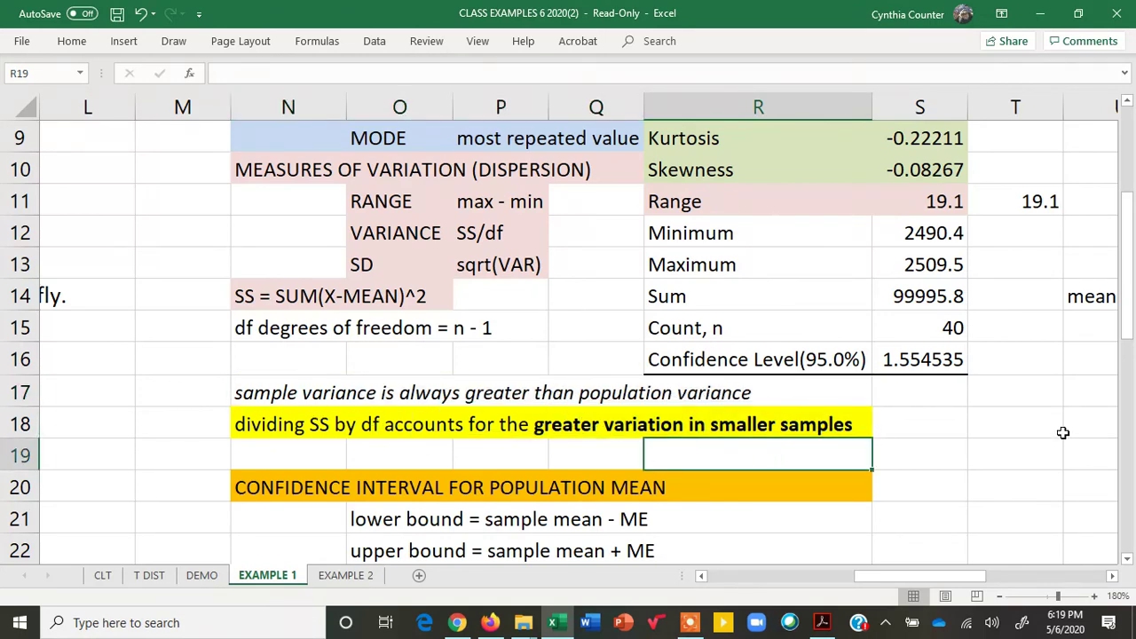
{"action": "left_click_drag", "start_coordinate": [1130, 331], "coordinate": [1126, 222]}
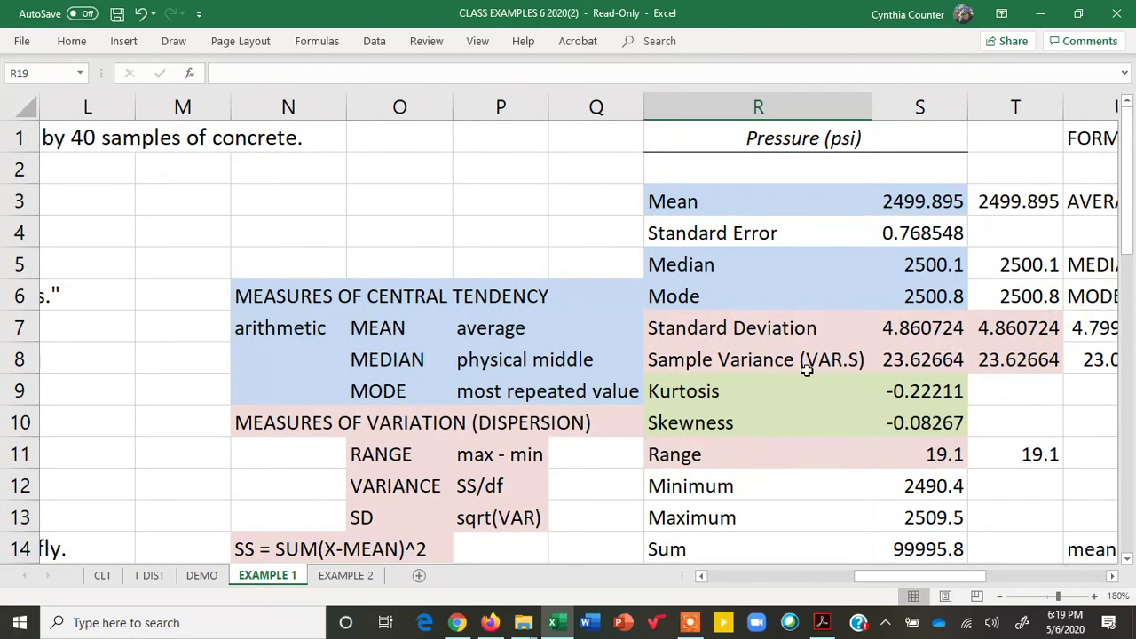